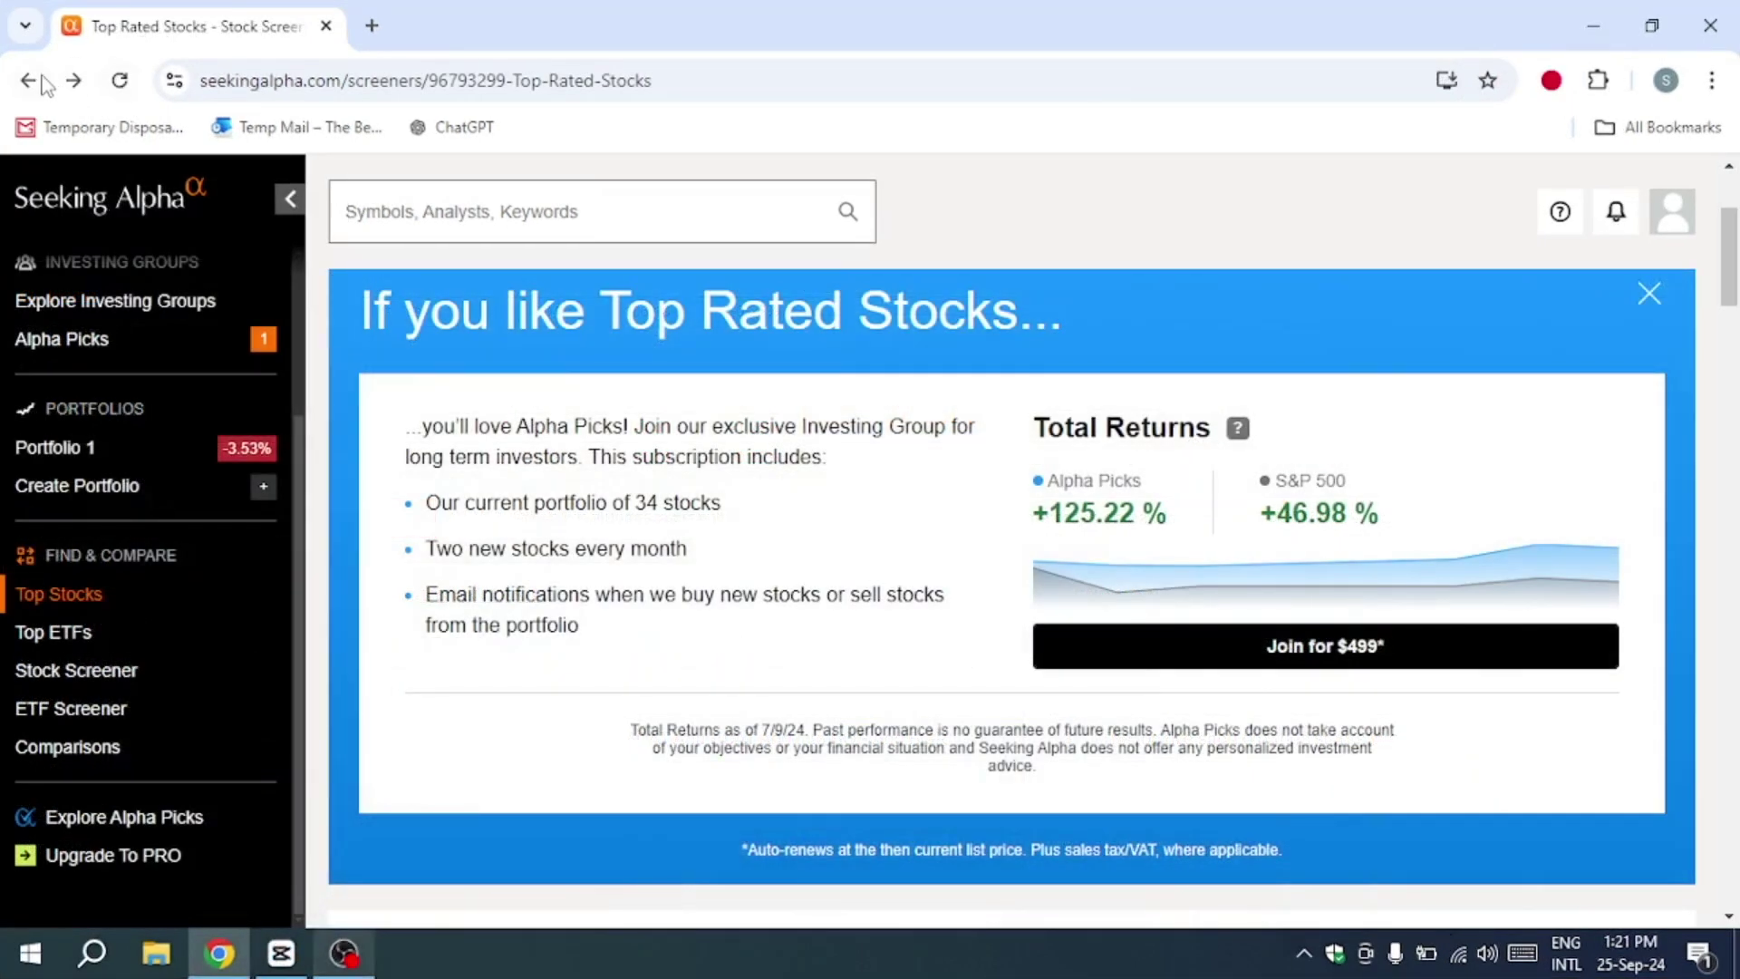
# Step: Go back to the Basic, Premium and PRO plan comparison, then return home
pyautogui.click(33, 80)
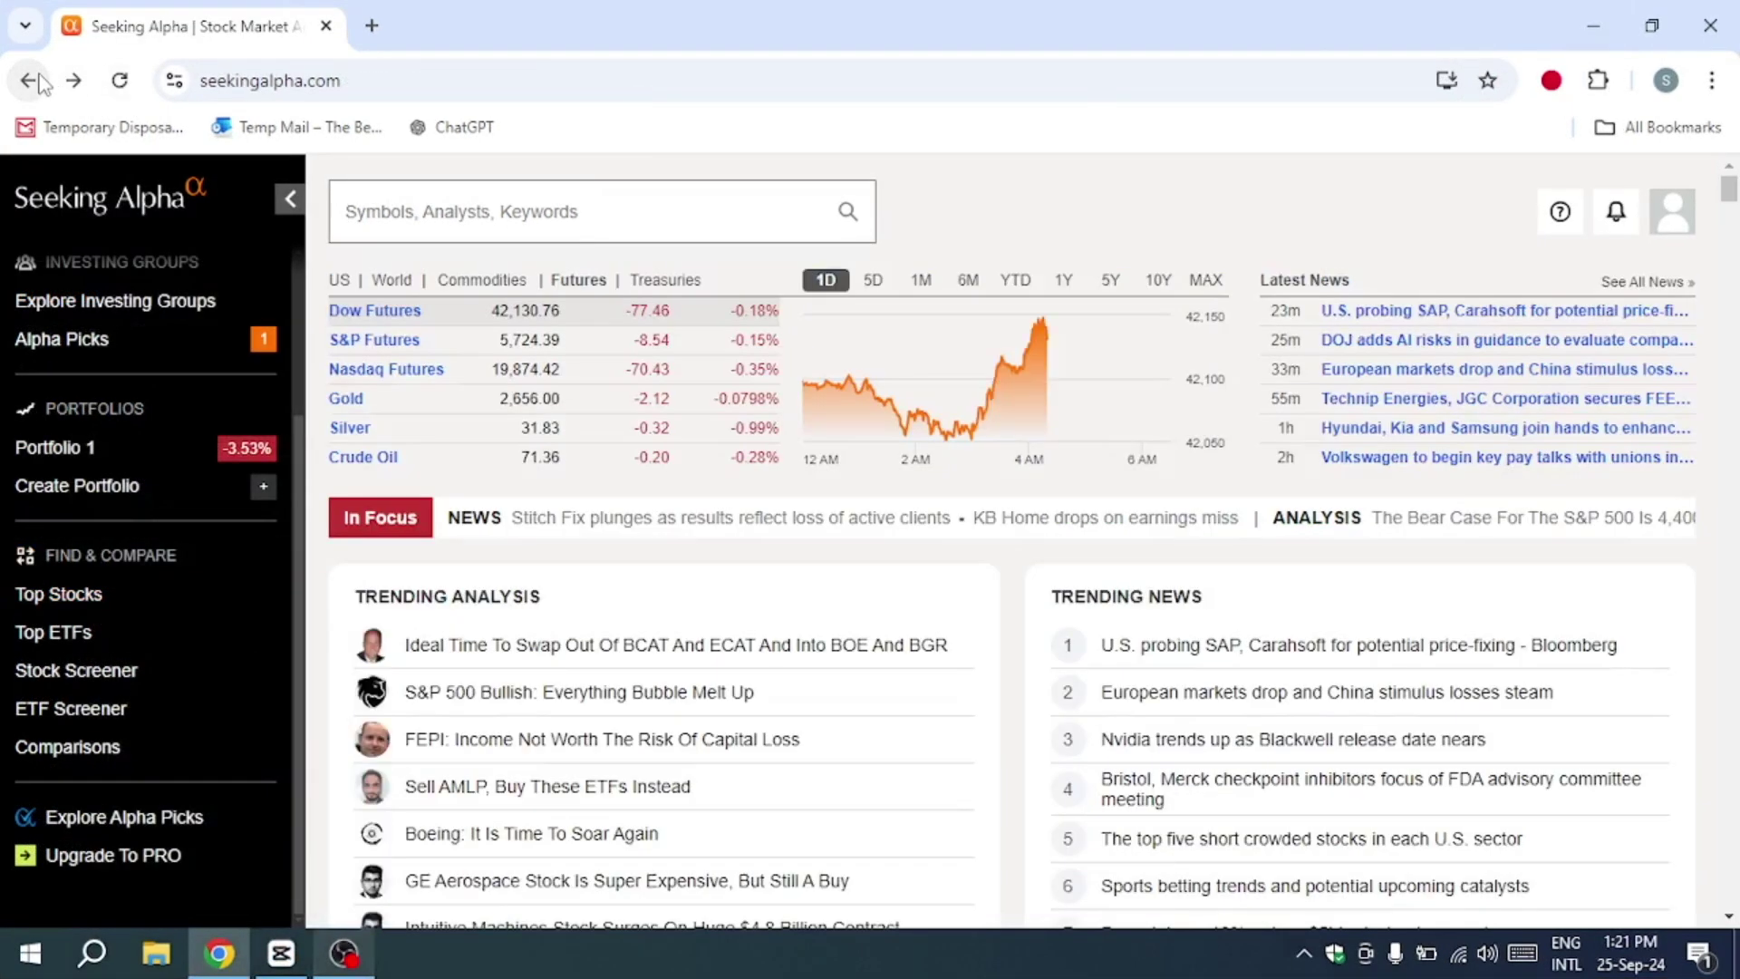
pyautogui.click(33, 81)
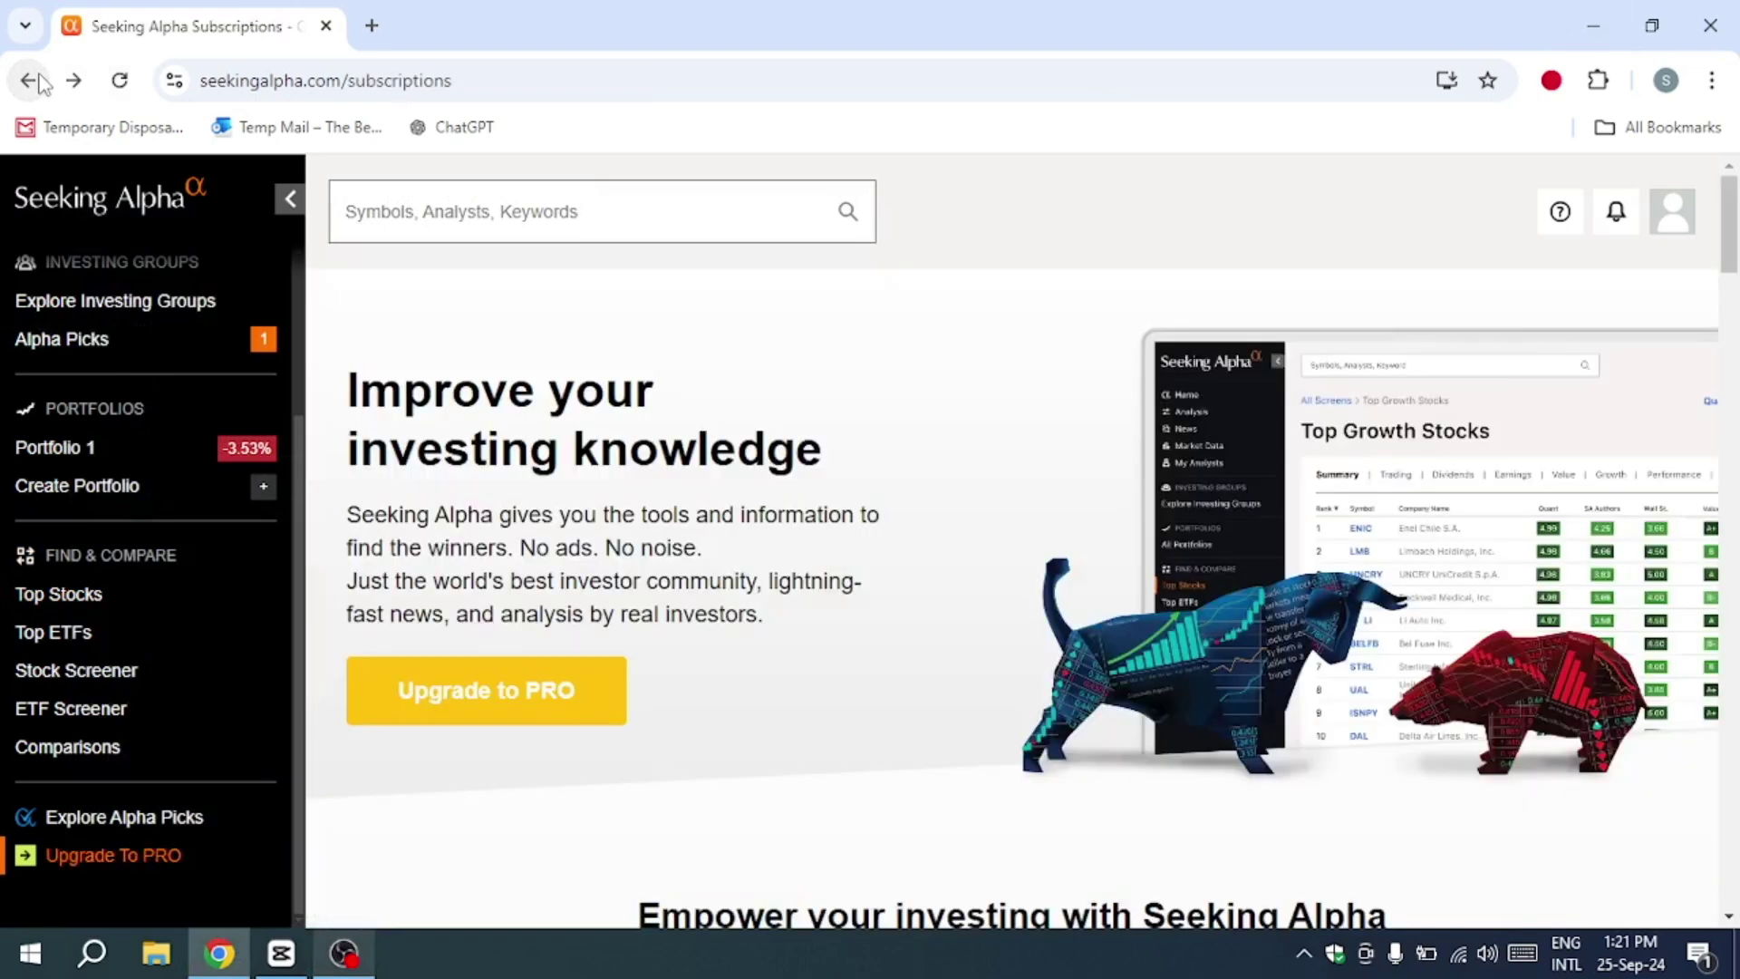
pyautogui.scroll(-3, 875, 347)
pyautogui.scroll(-2, 875, 347)
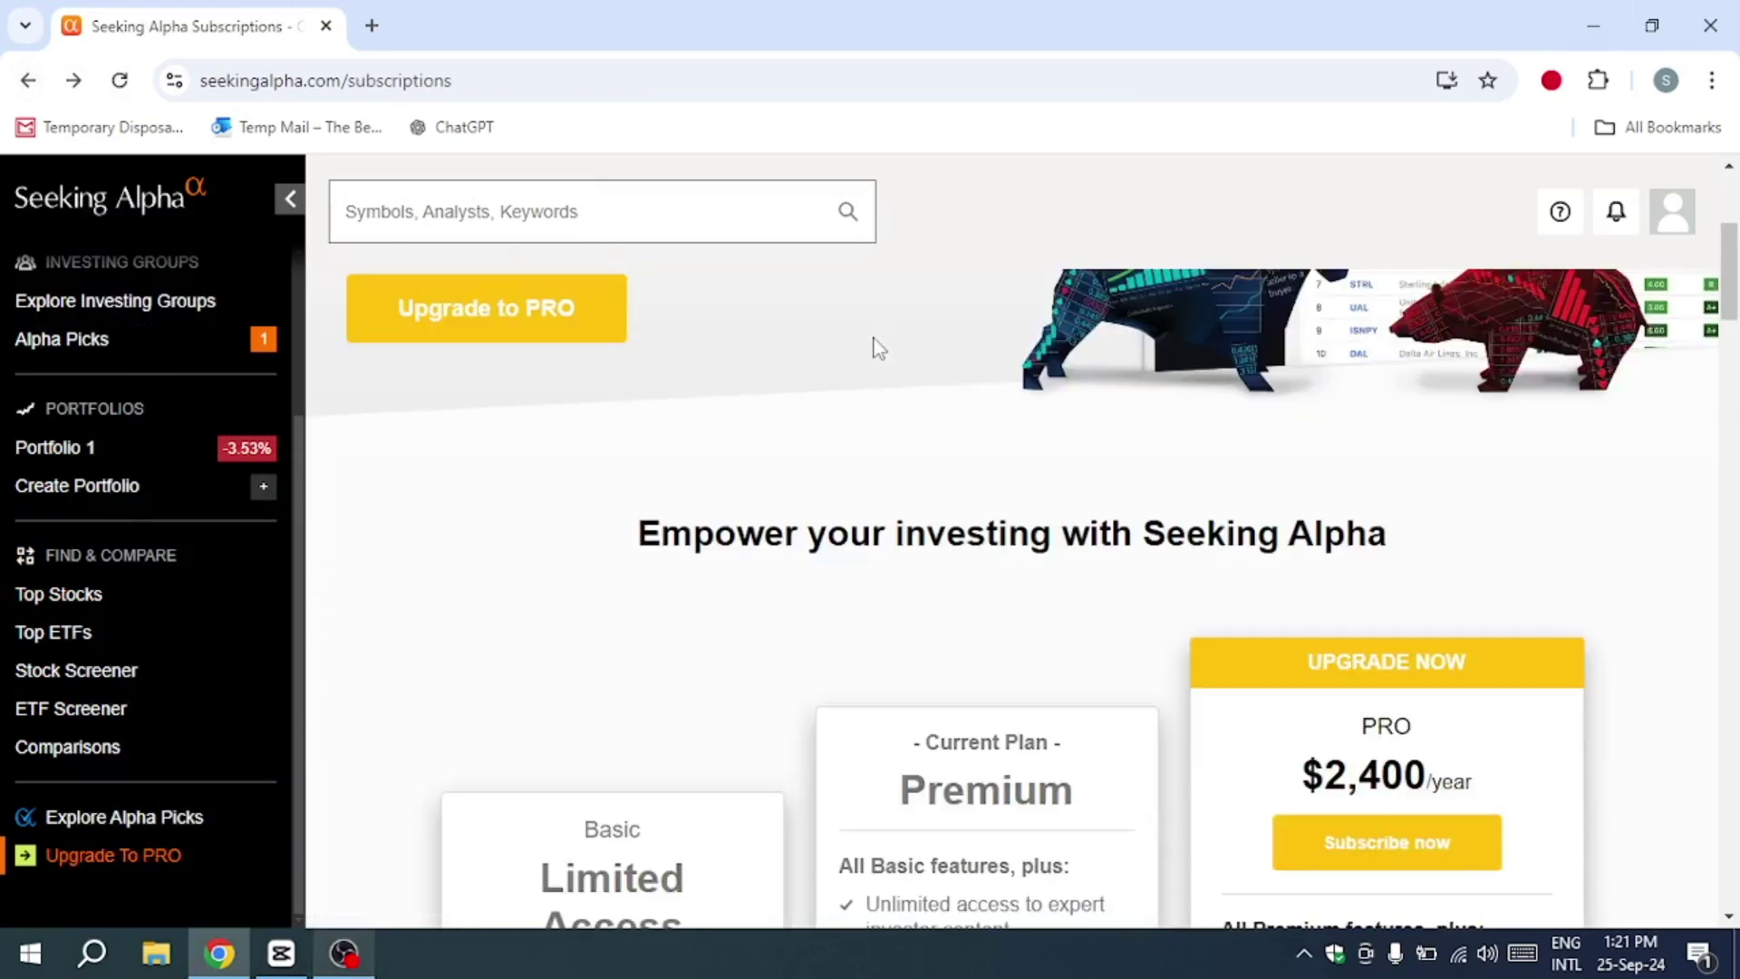
pyautogui.scroll(-2, 875, 346)
pyautogui.scroll(-2, 876, 346)
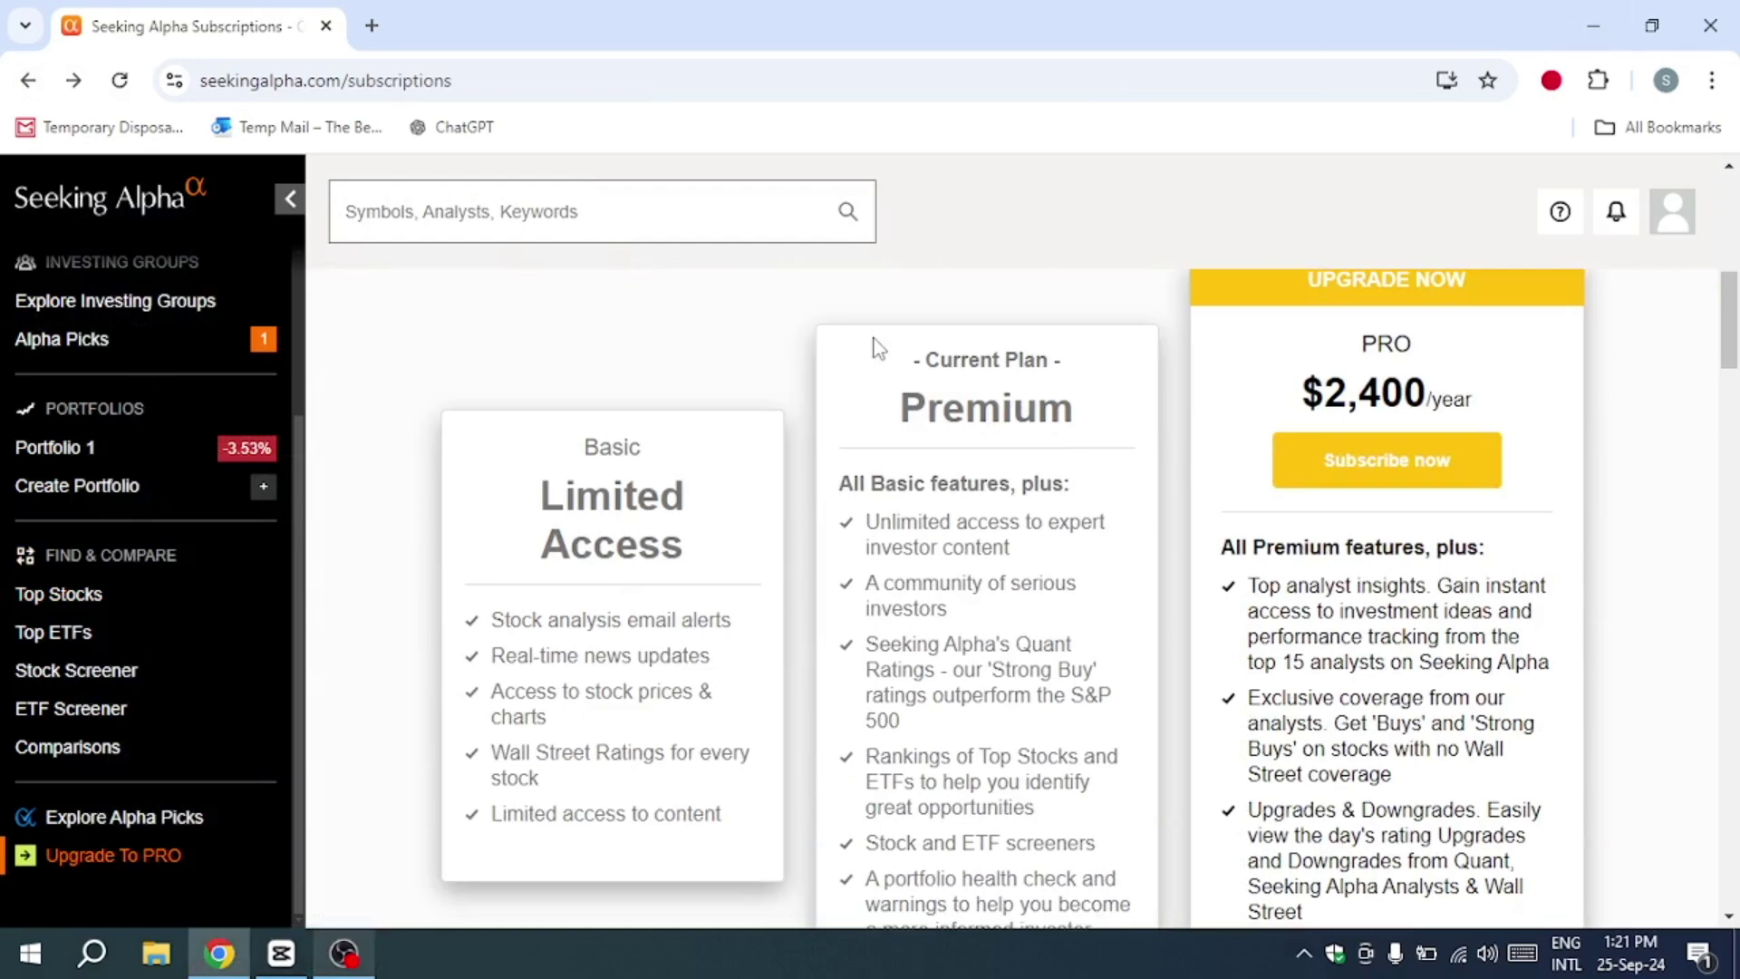
pyautogui.scroll(-2, 875, 347)
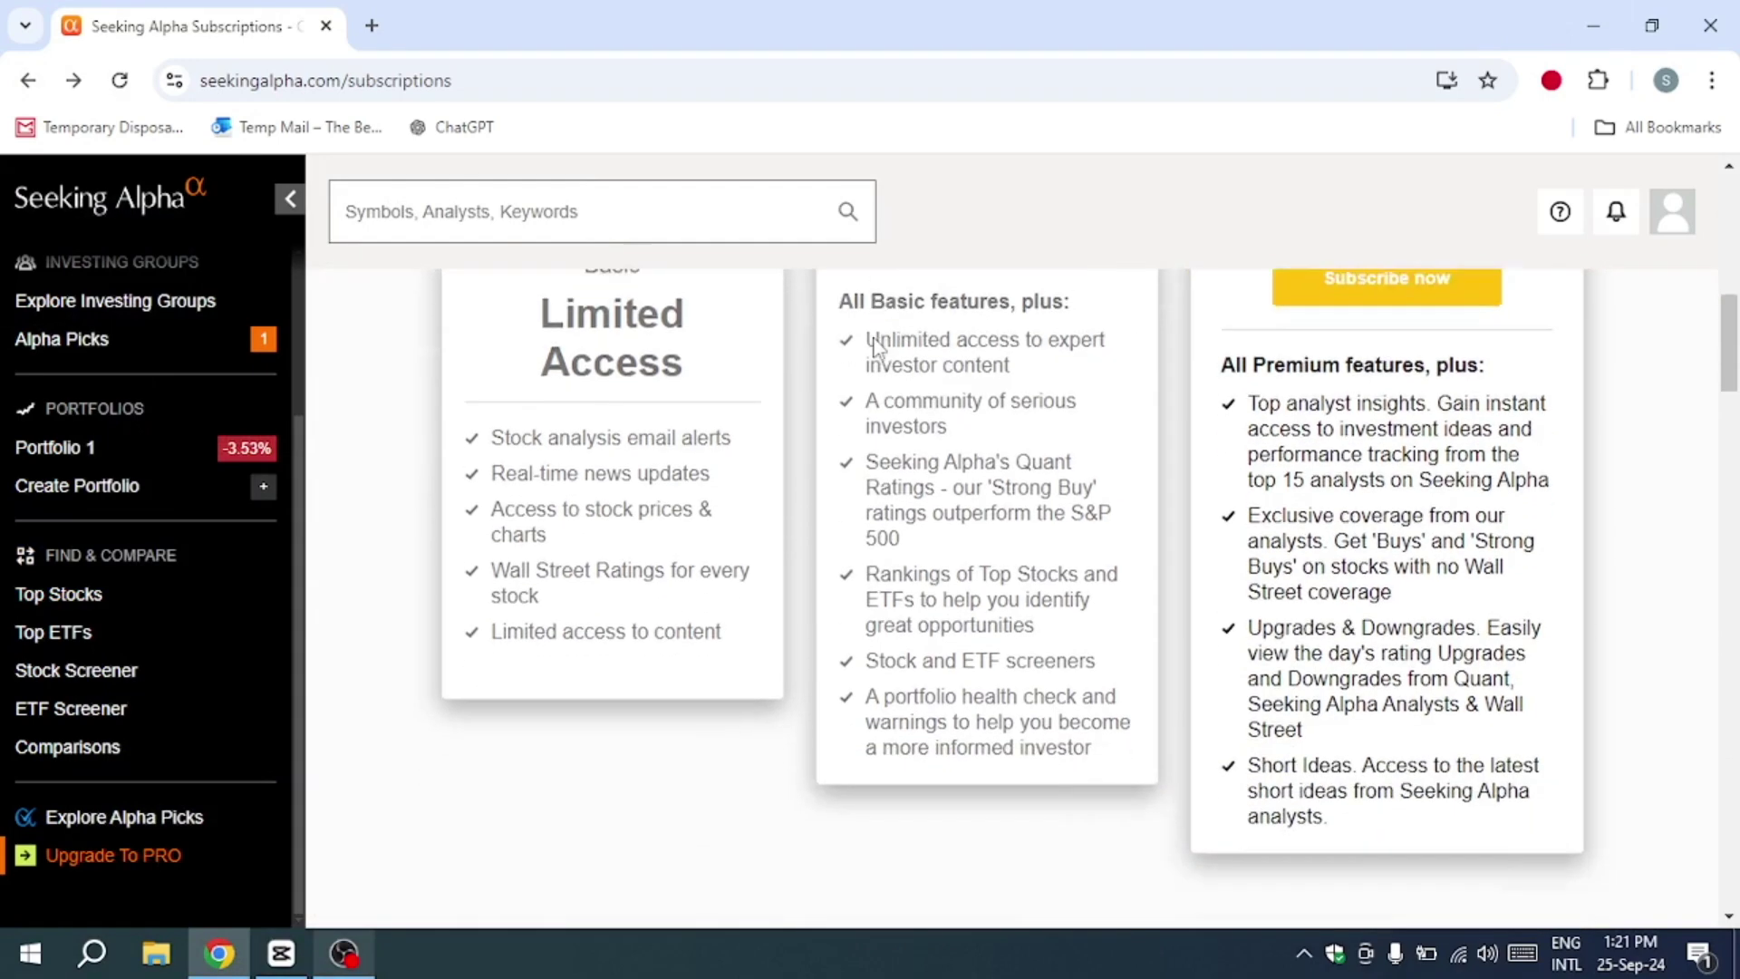
pyautogui.scroll(1, 876, 347)
pyautogui.scroll(1, 876, 347)
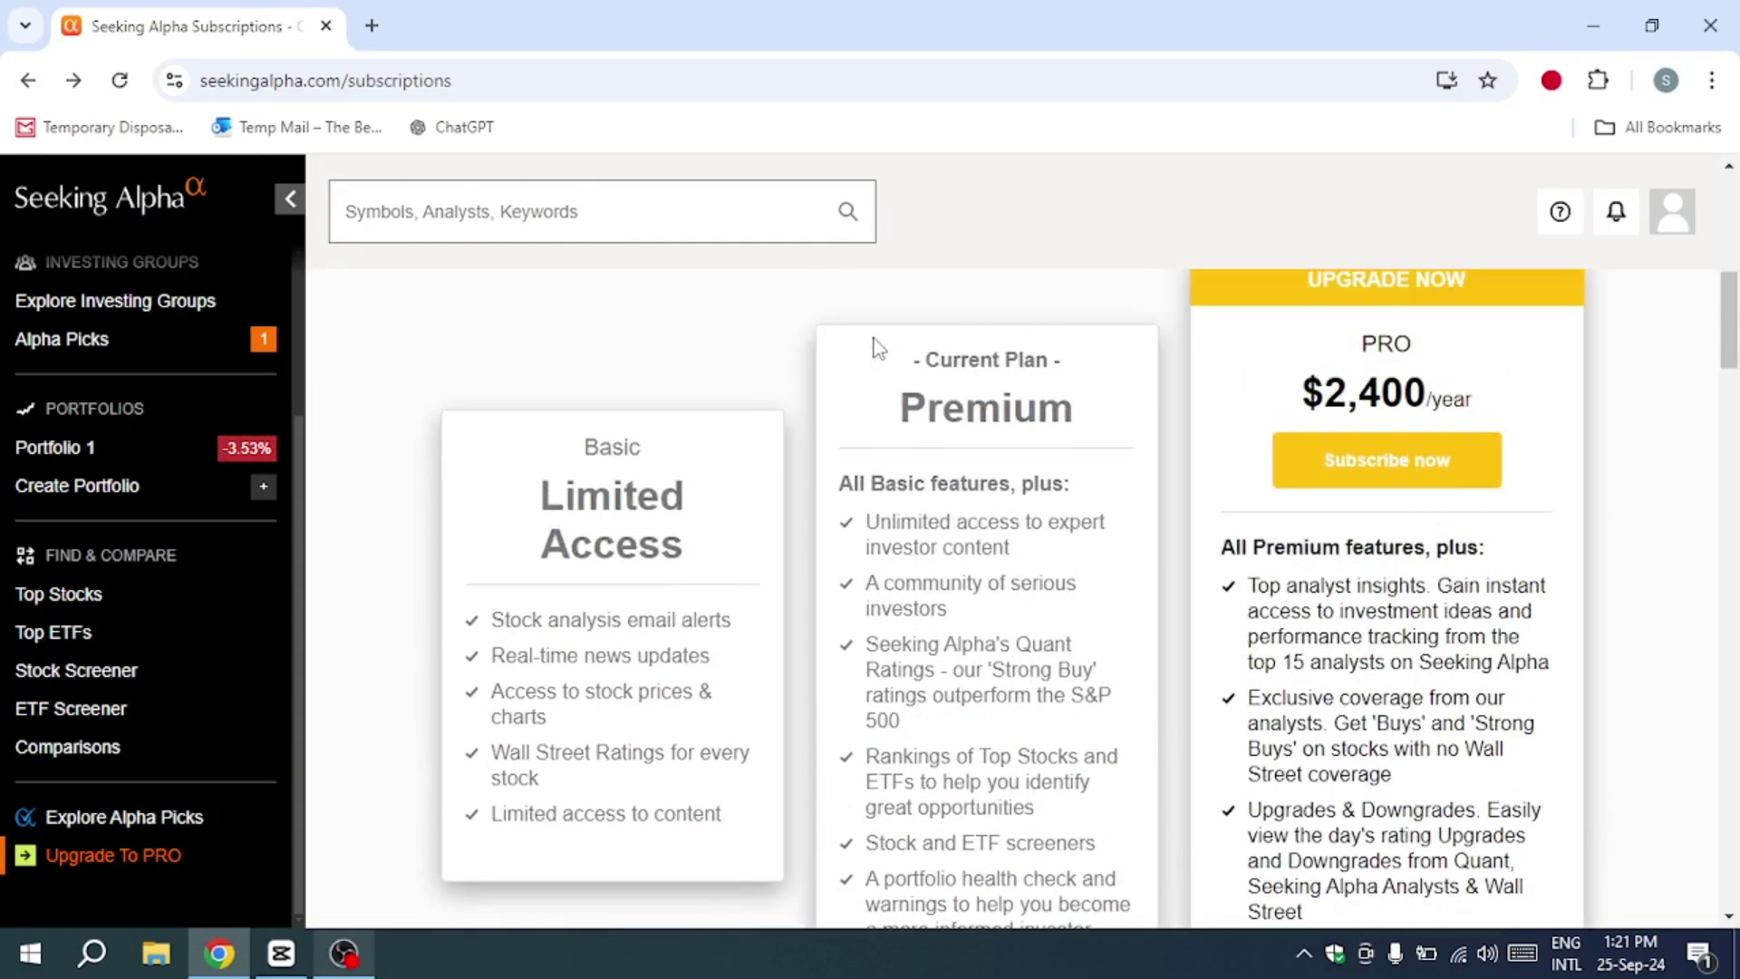
pyautogui.scroll(-1, 876, 346)
pyautogui.scroll(-2, 876, 347)
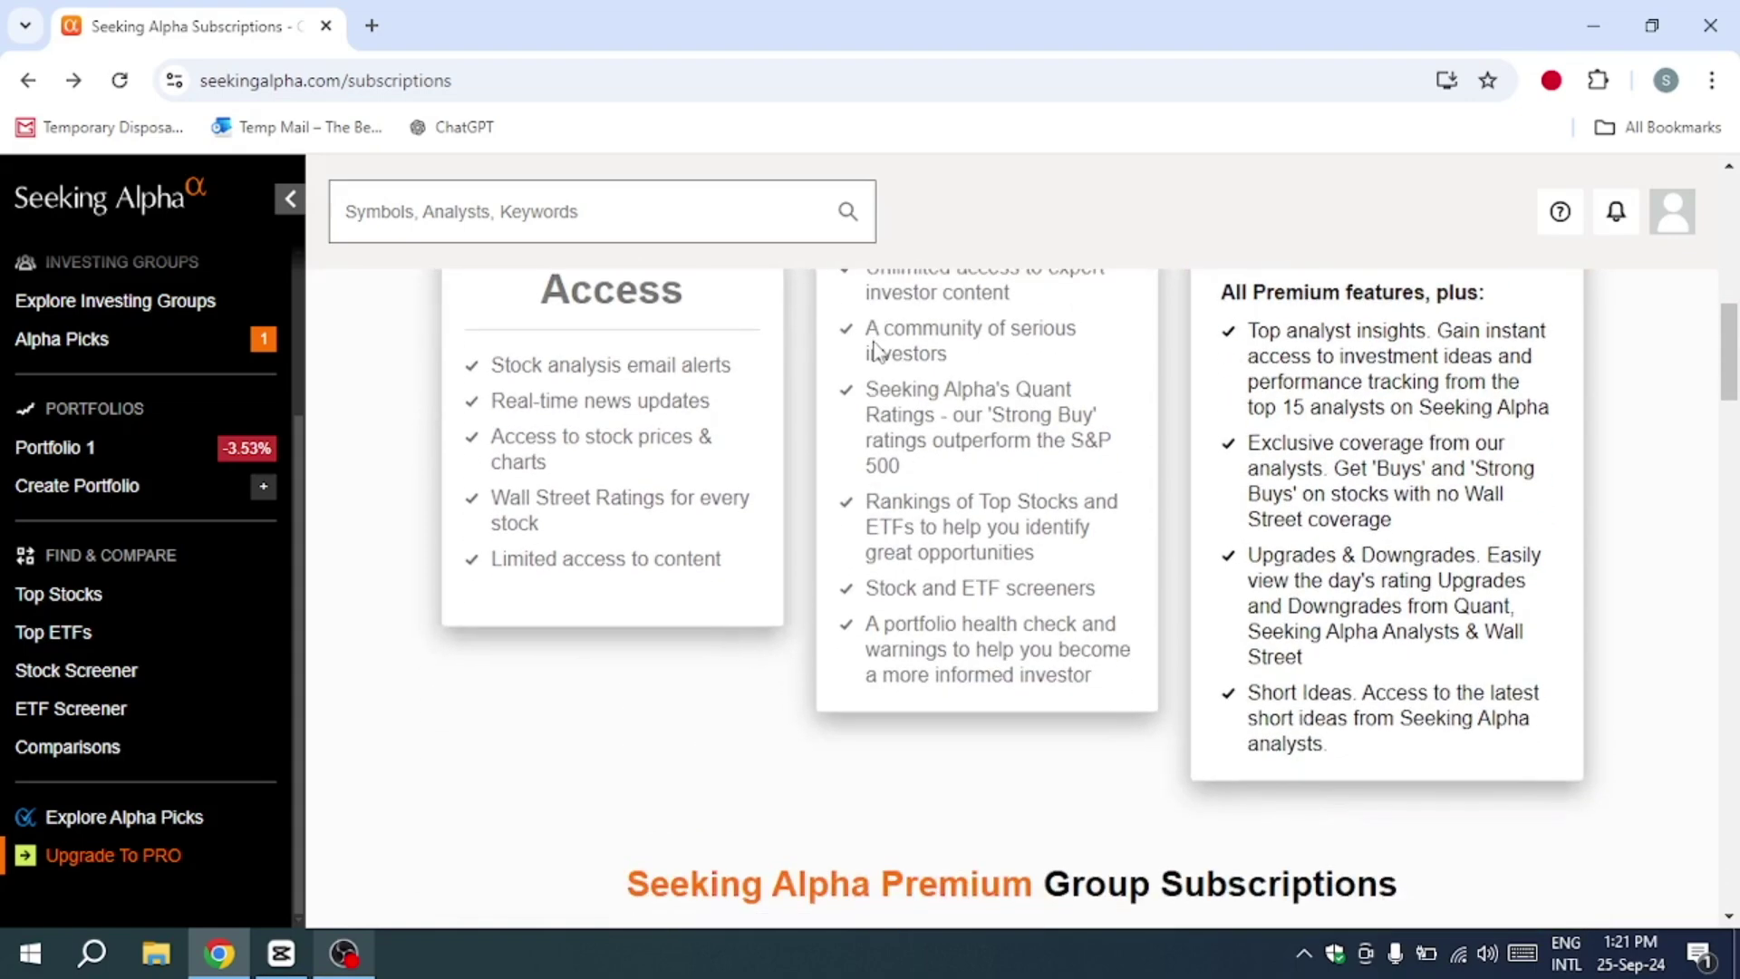
pyautogui.scroll(-1, 875, 347)
pyautogui.scroll(-1, 877, 347)
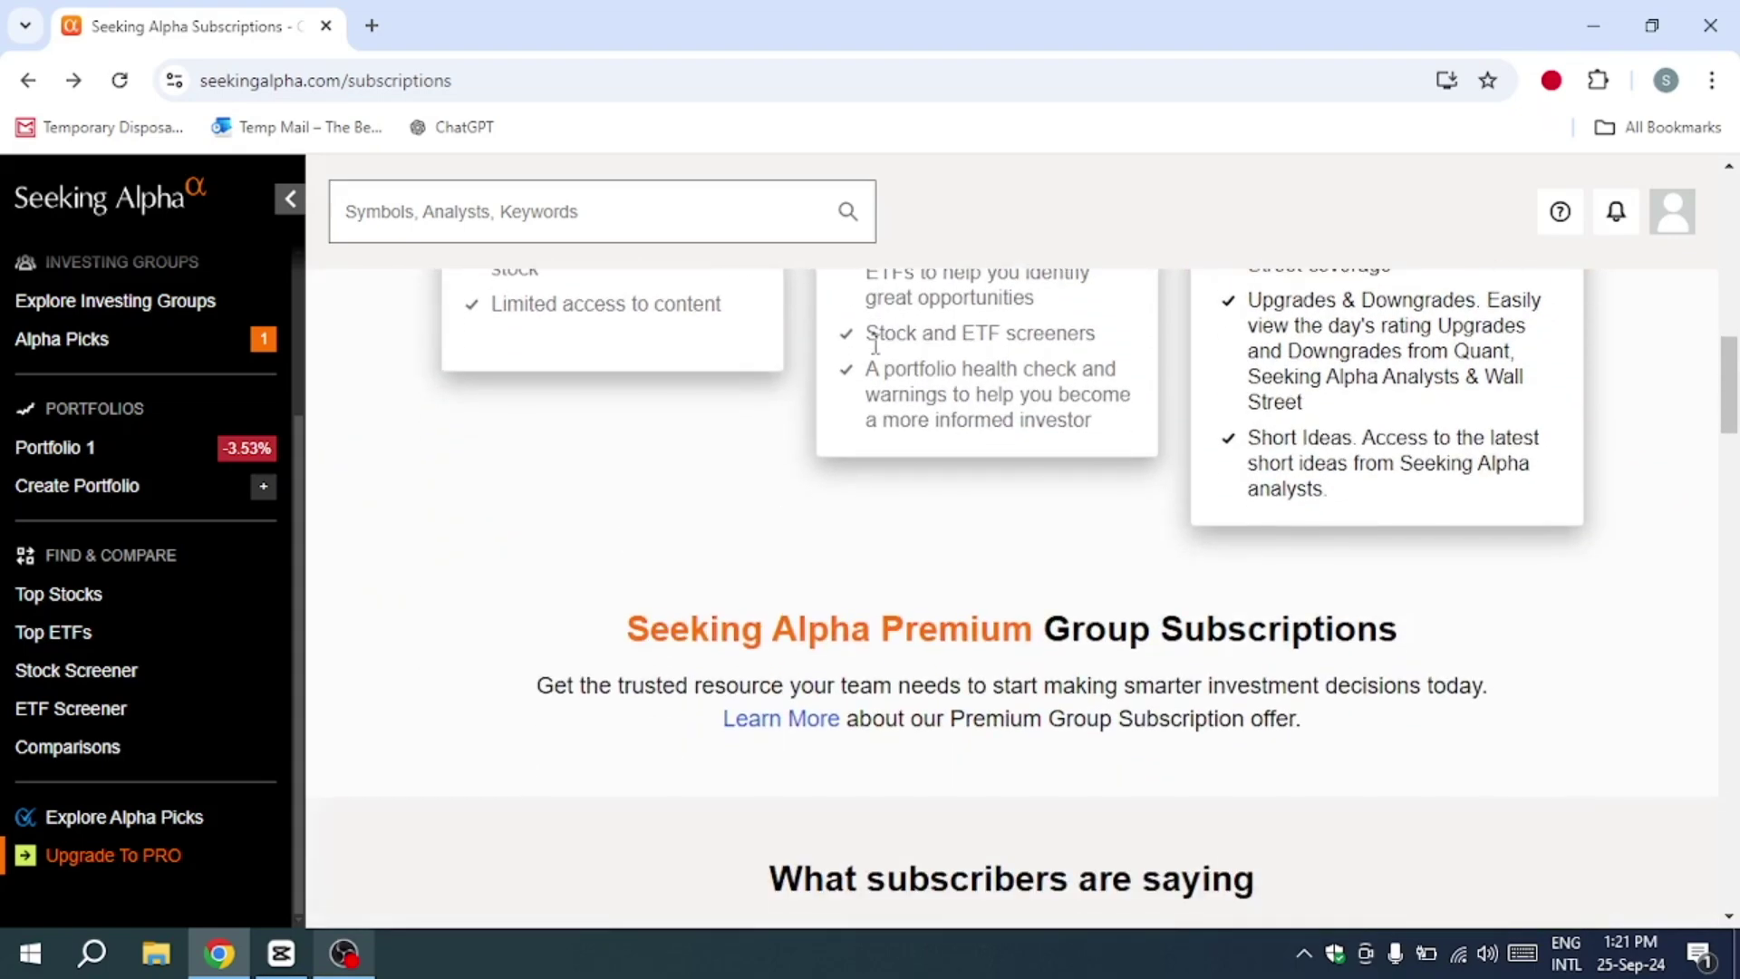
pyautogui.scroll(-1, 876, 348)
pyautogui.scroll(1, 877, 359)
pyautogui.scroll(2, 877, 359)
pyautogui.scroll(1, 876, 359)
pyautogui.scroll(1, 875, 359)
pyautogui.scroll(1, 876, 350)
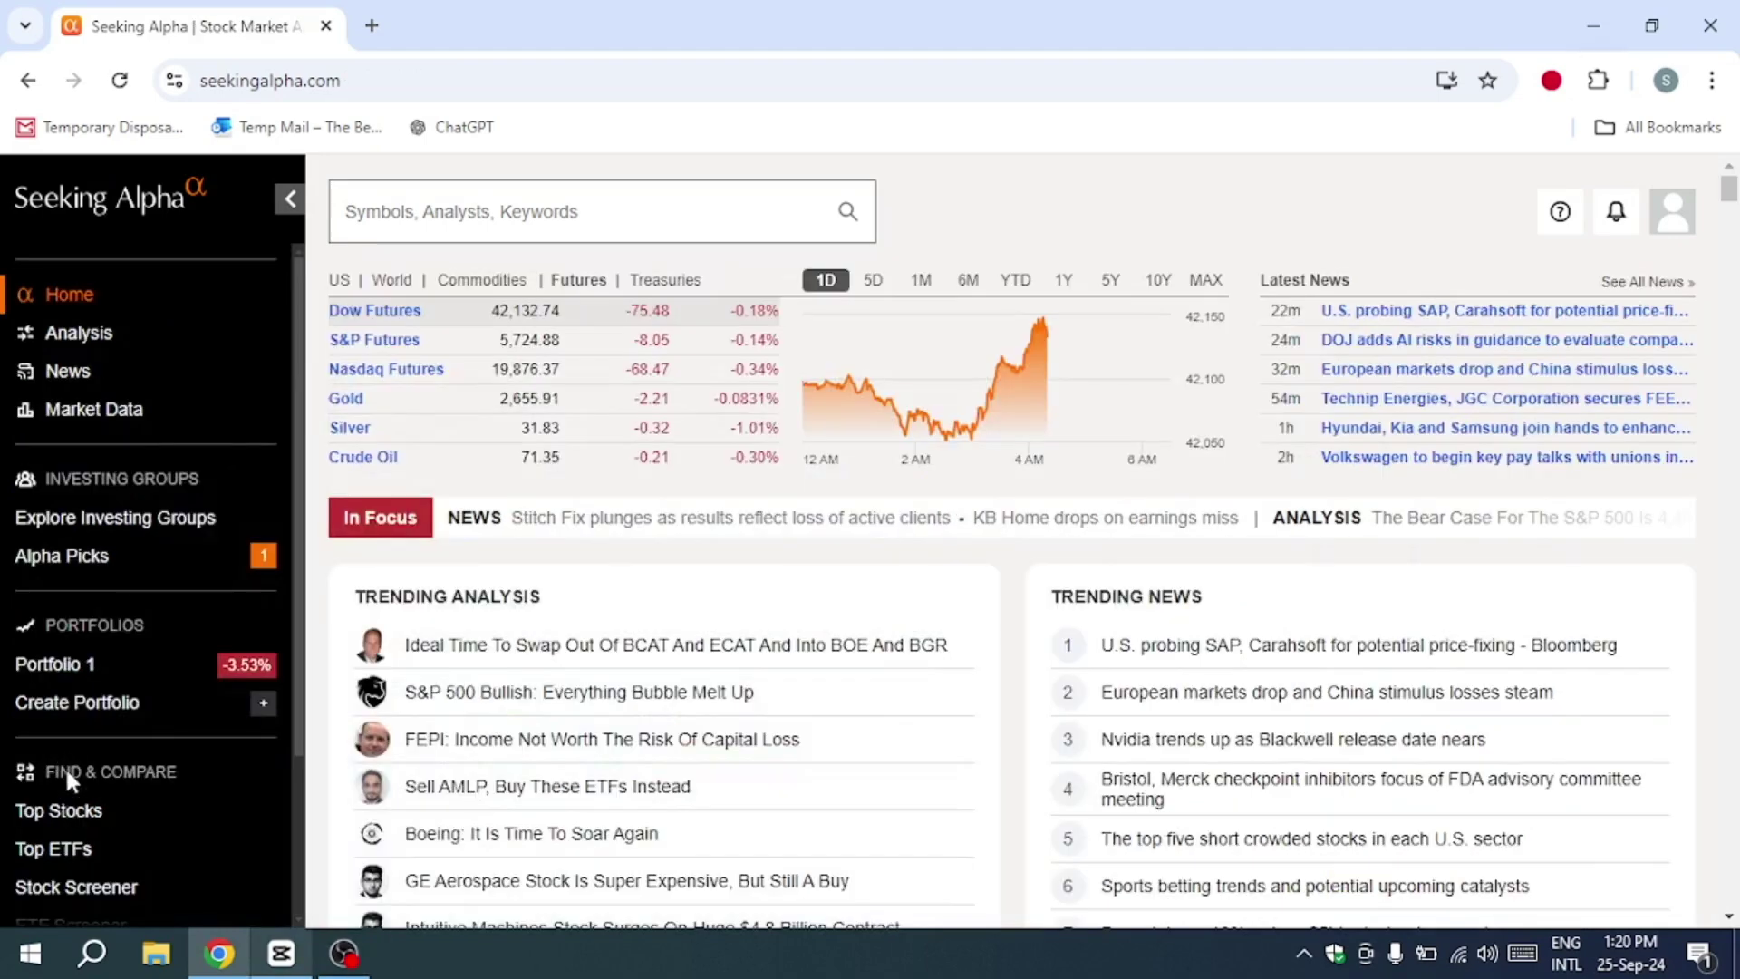
pyautogui.scroll(-1, 71, 800)
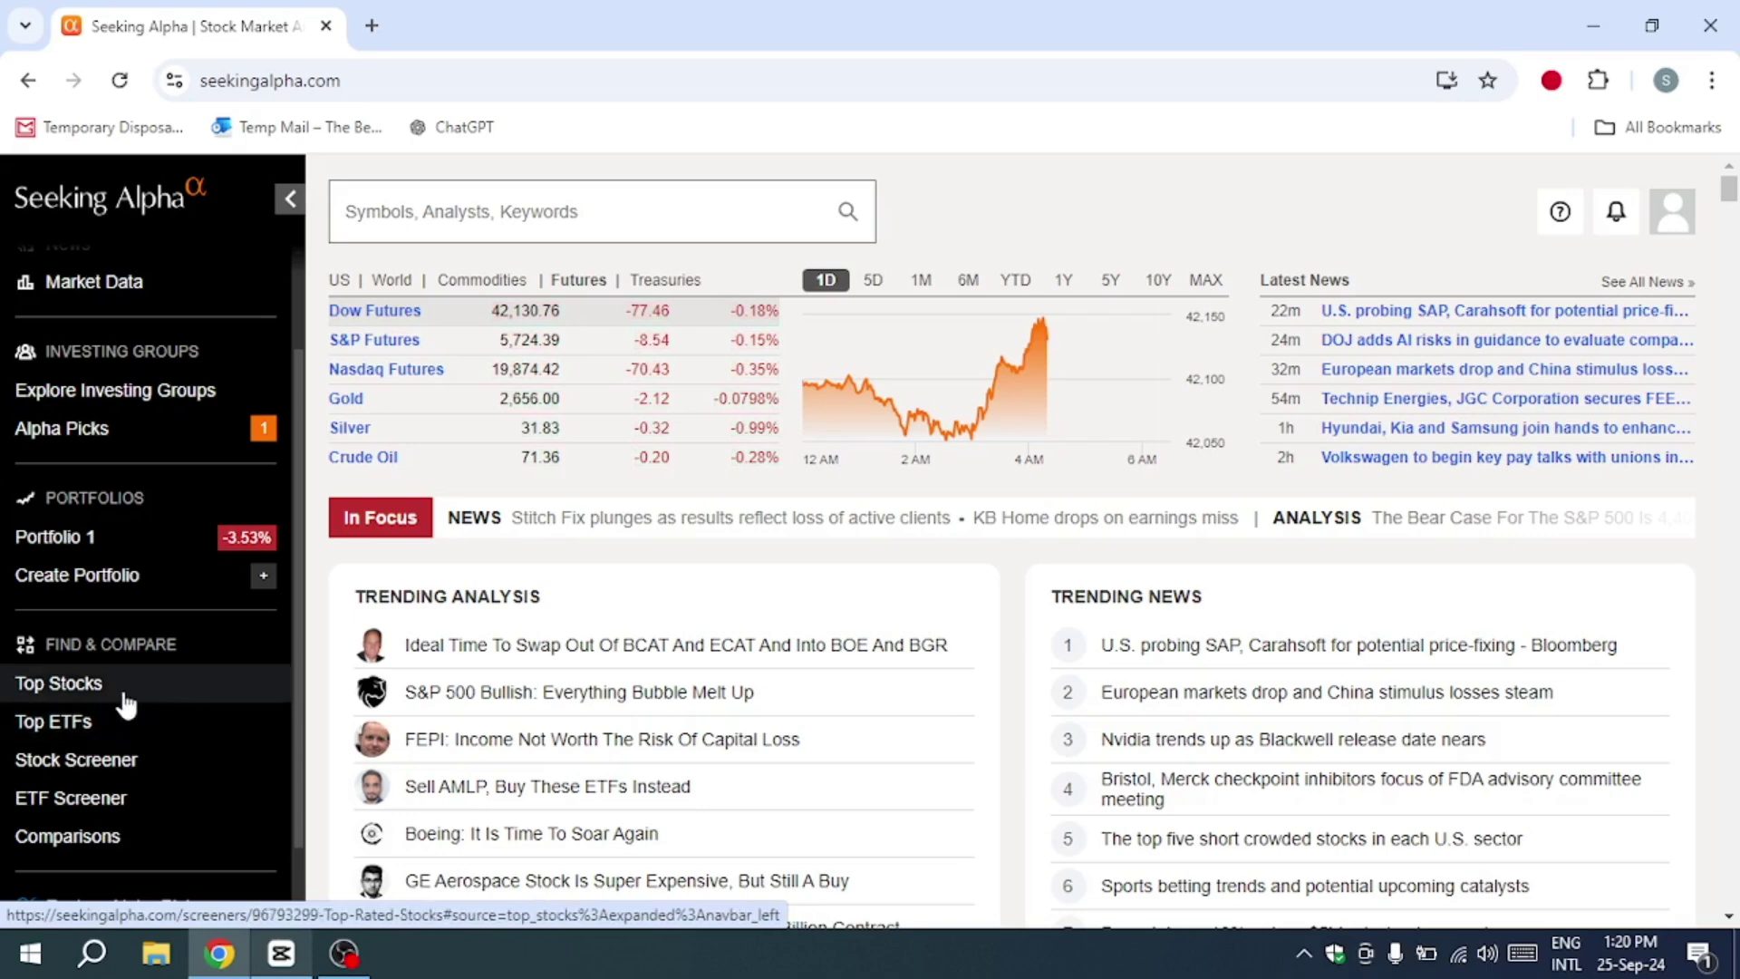
# Step: Browse Top Rated Stocks and Top Rated ETFs, then open the Top Value Stocks screen
pyautogui.click(59, 683)
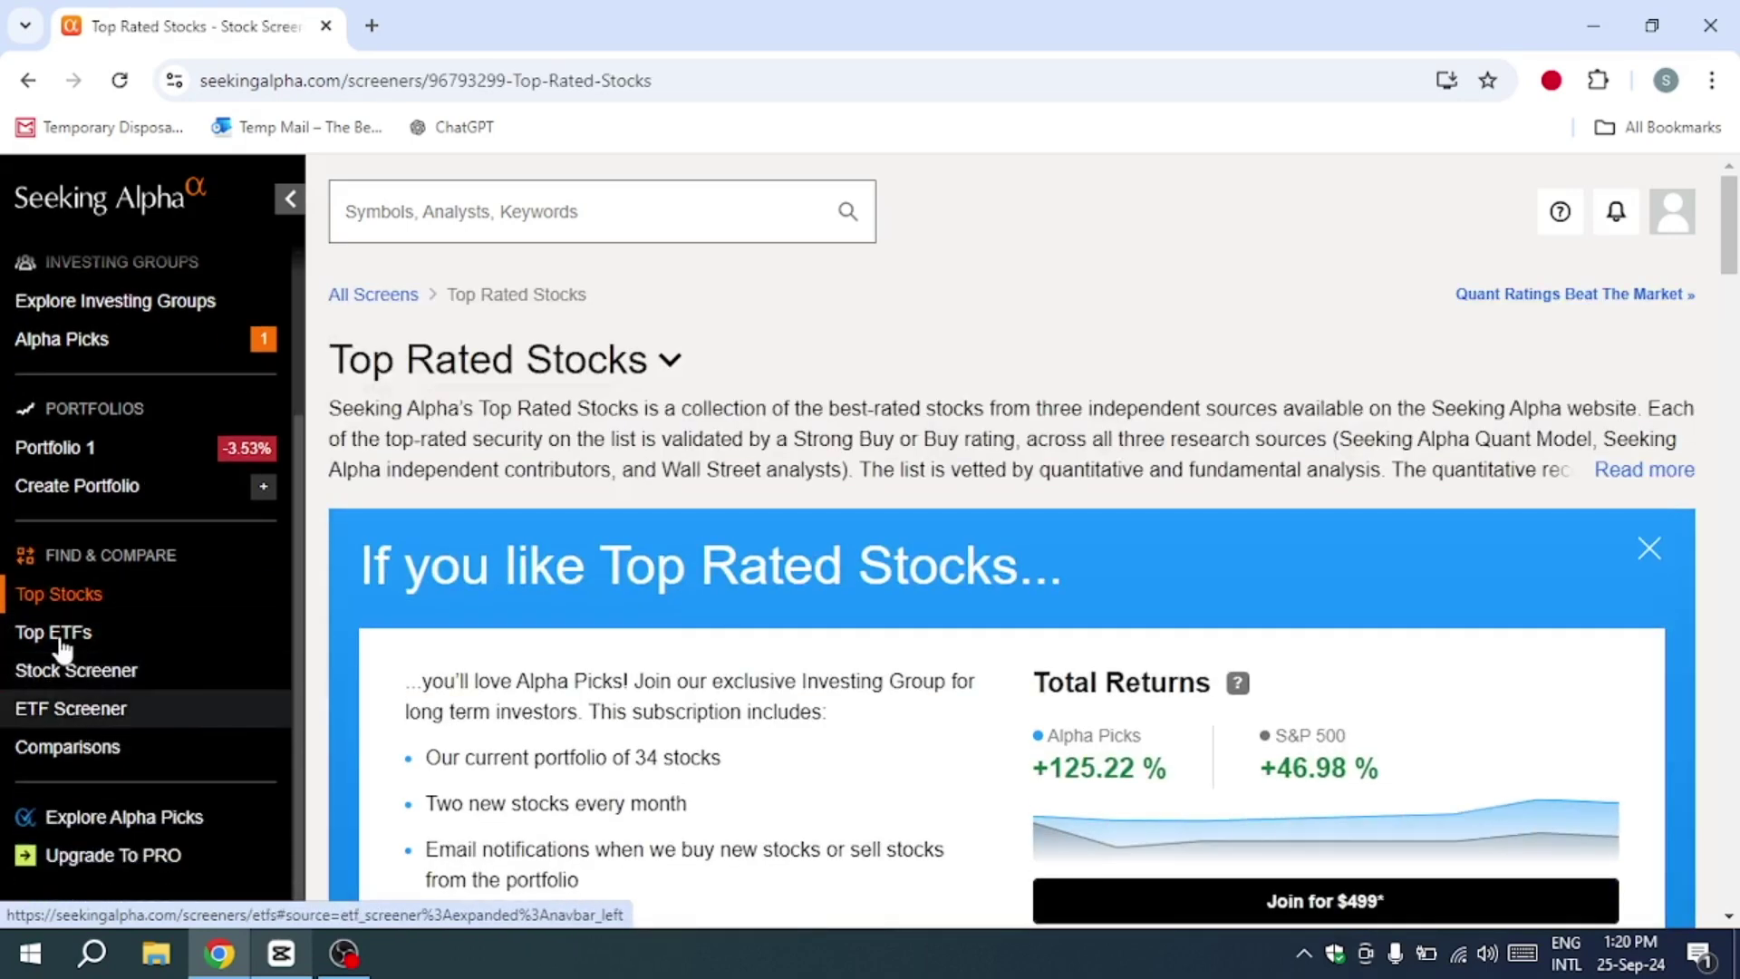
pyautogui.click(53, 633)
pyautogui.scroll(-2, 595, 601)
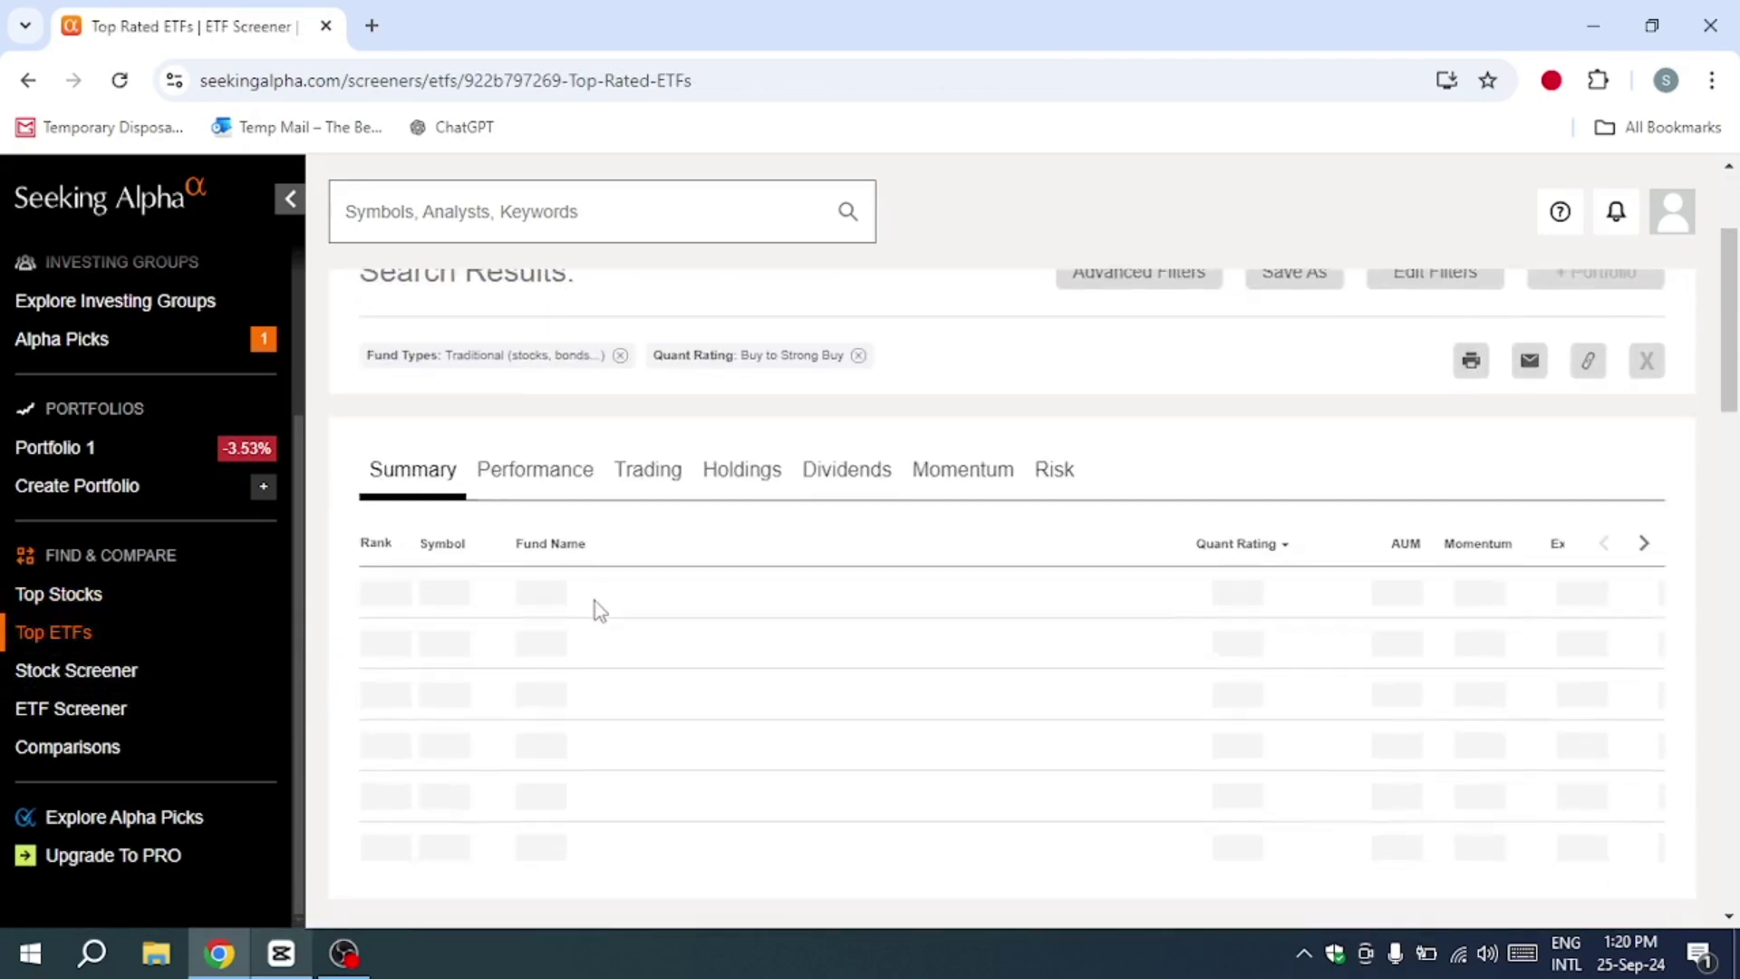
pyautogui.scroll(-4, 594, 609)
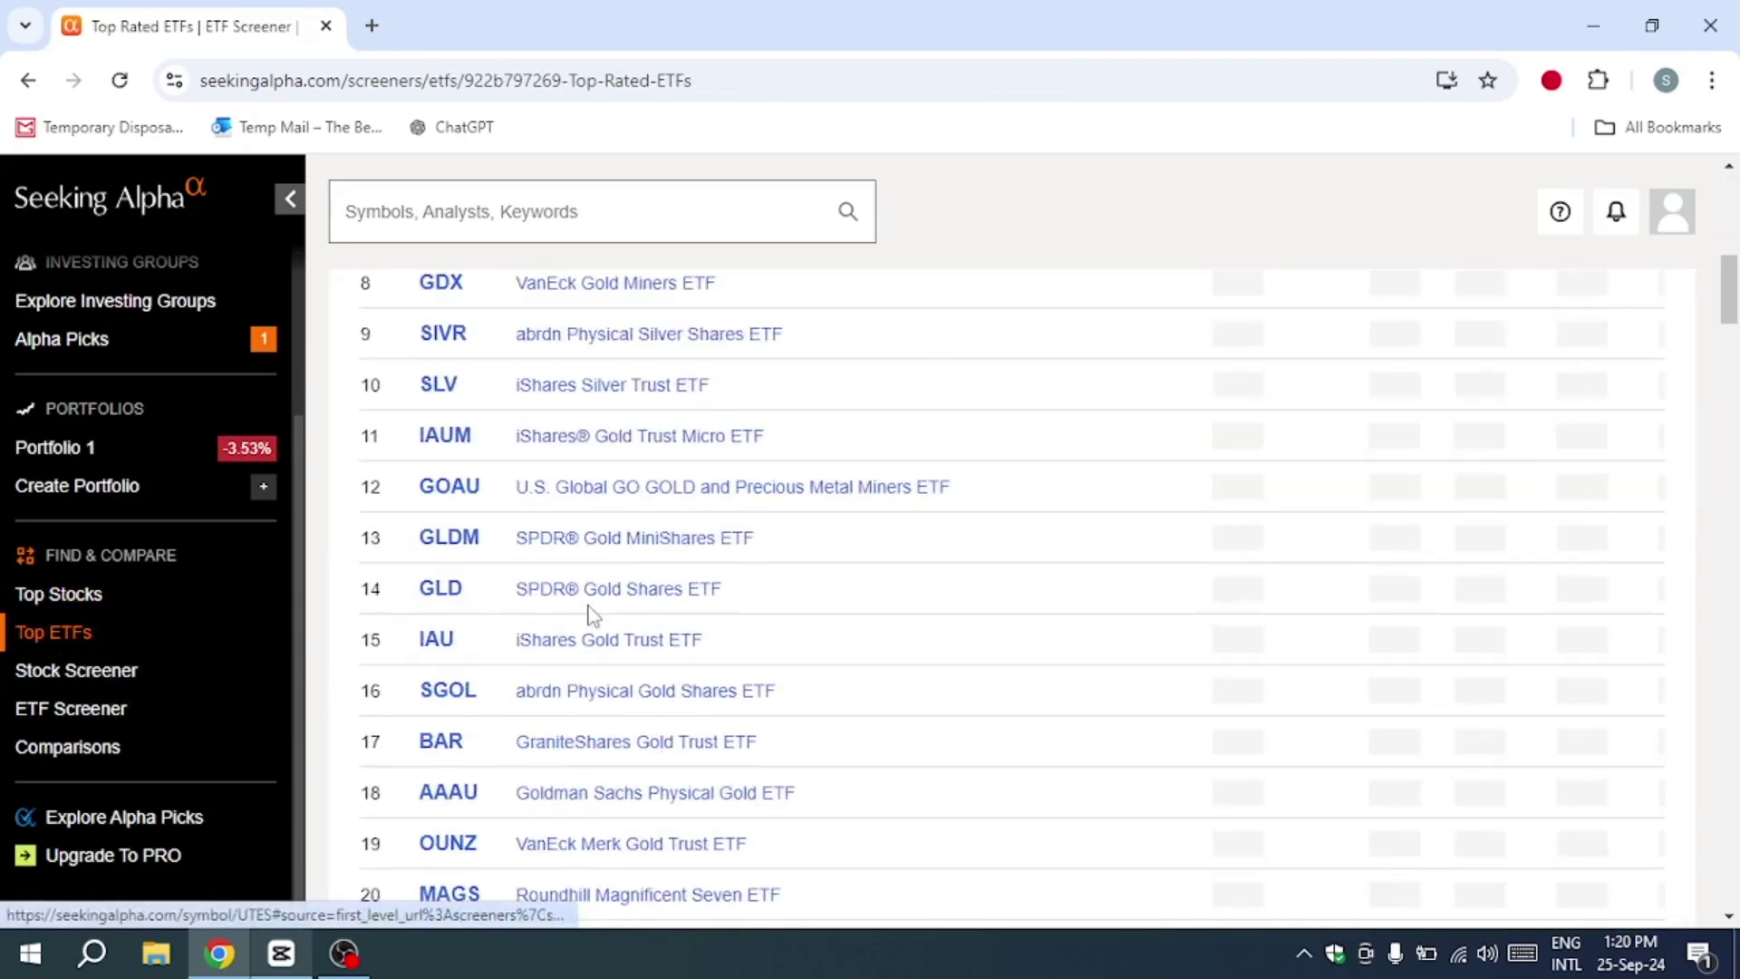
pyautogui.scroll(-3, 543, 632)
pyautogui.scroll(-2, 534, 642)
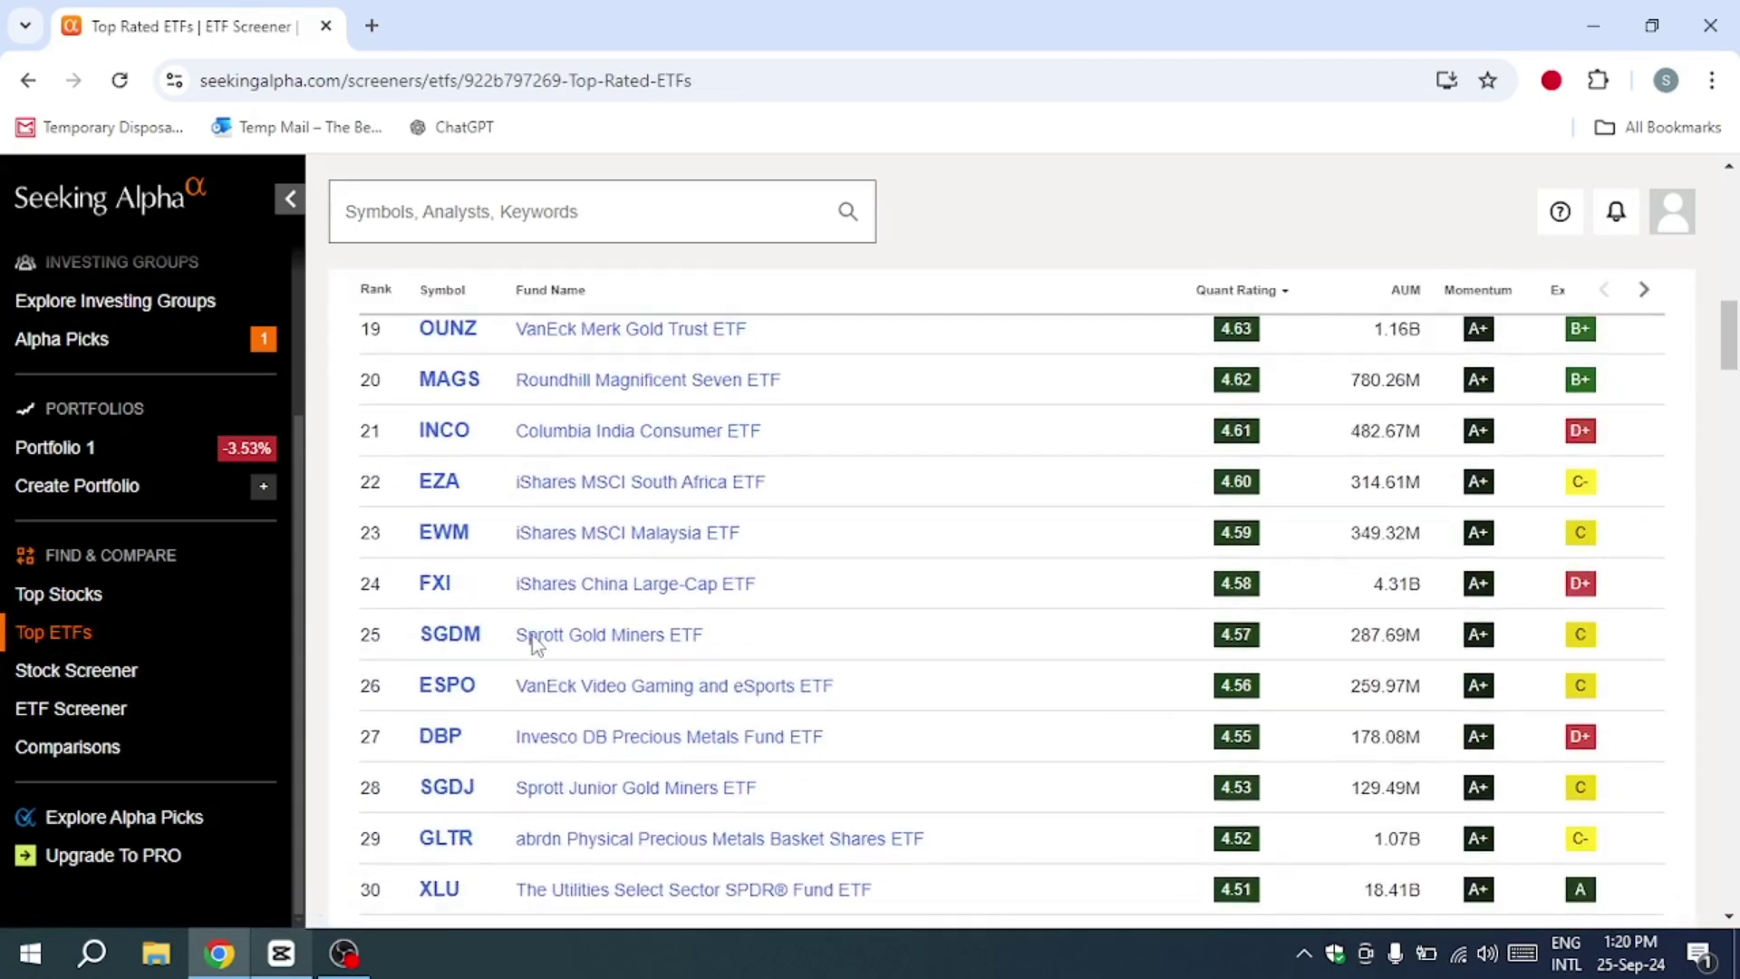
pyautogui.scroll(3, 374, 725)
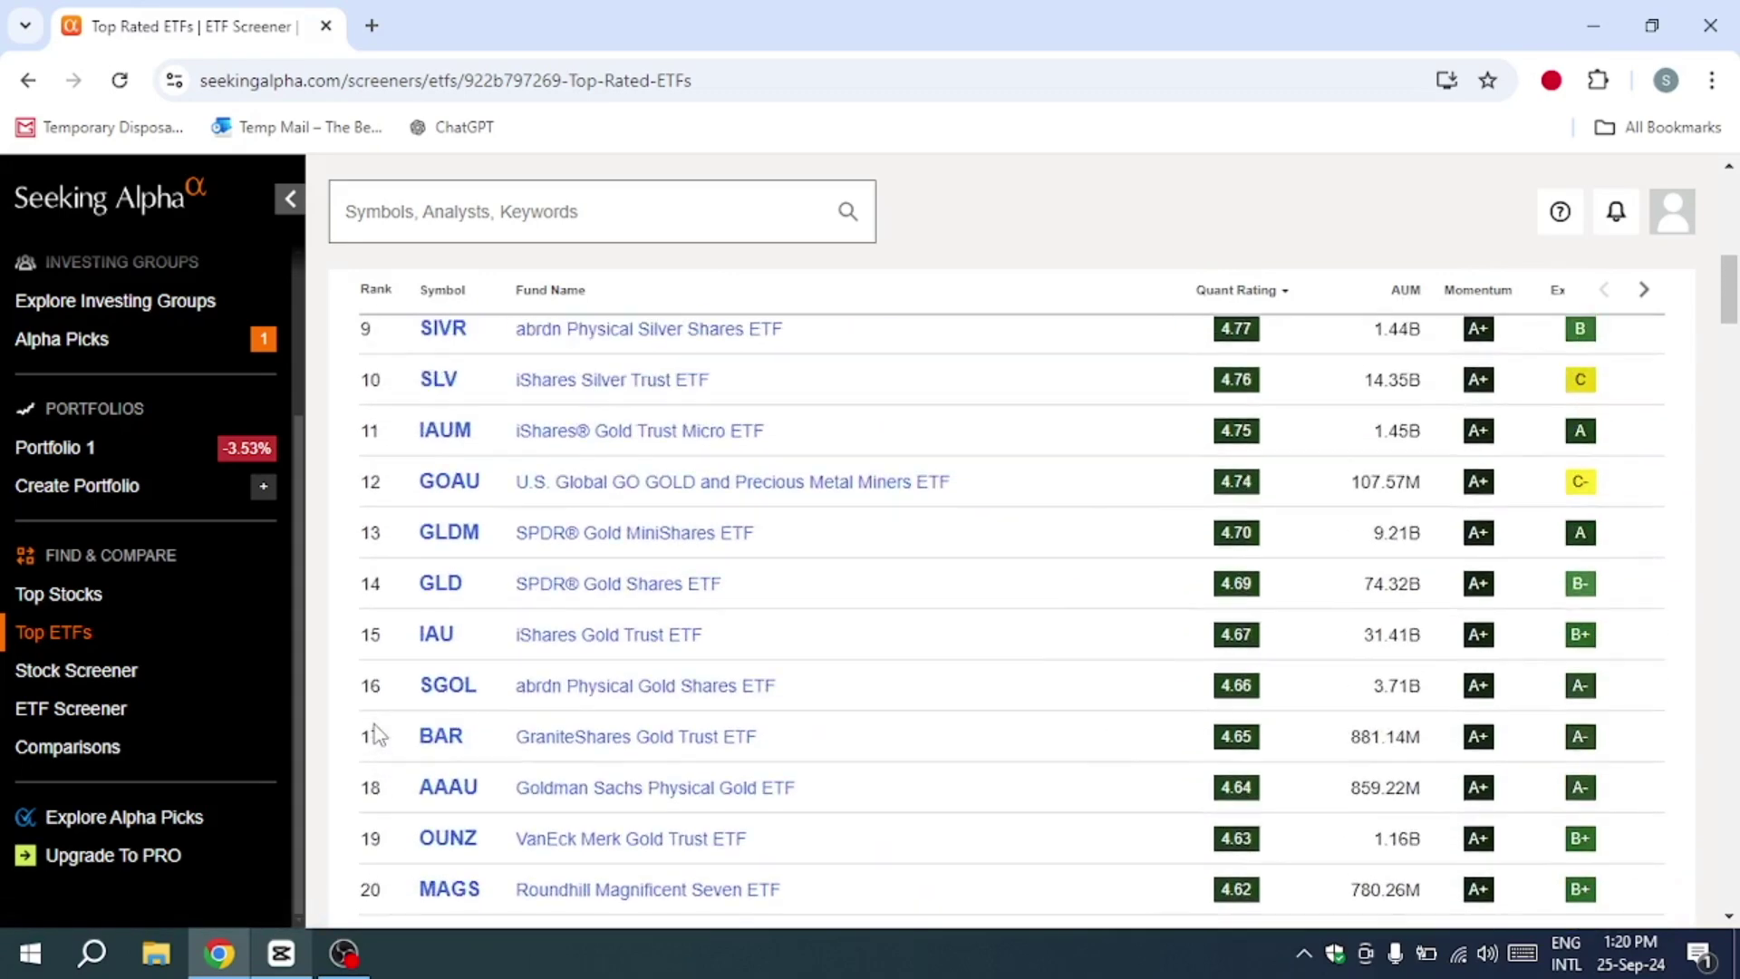
pyautogui.scroll(2, 375, 725)
pyautogui.scroll(2, 375, 724)
pyautogui.scroll(1, 536, 707)
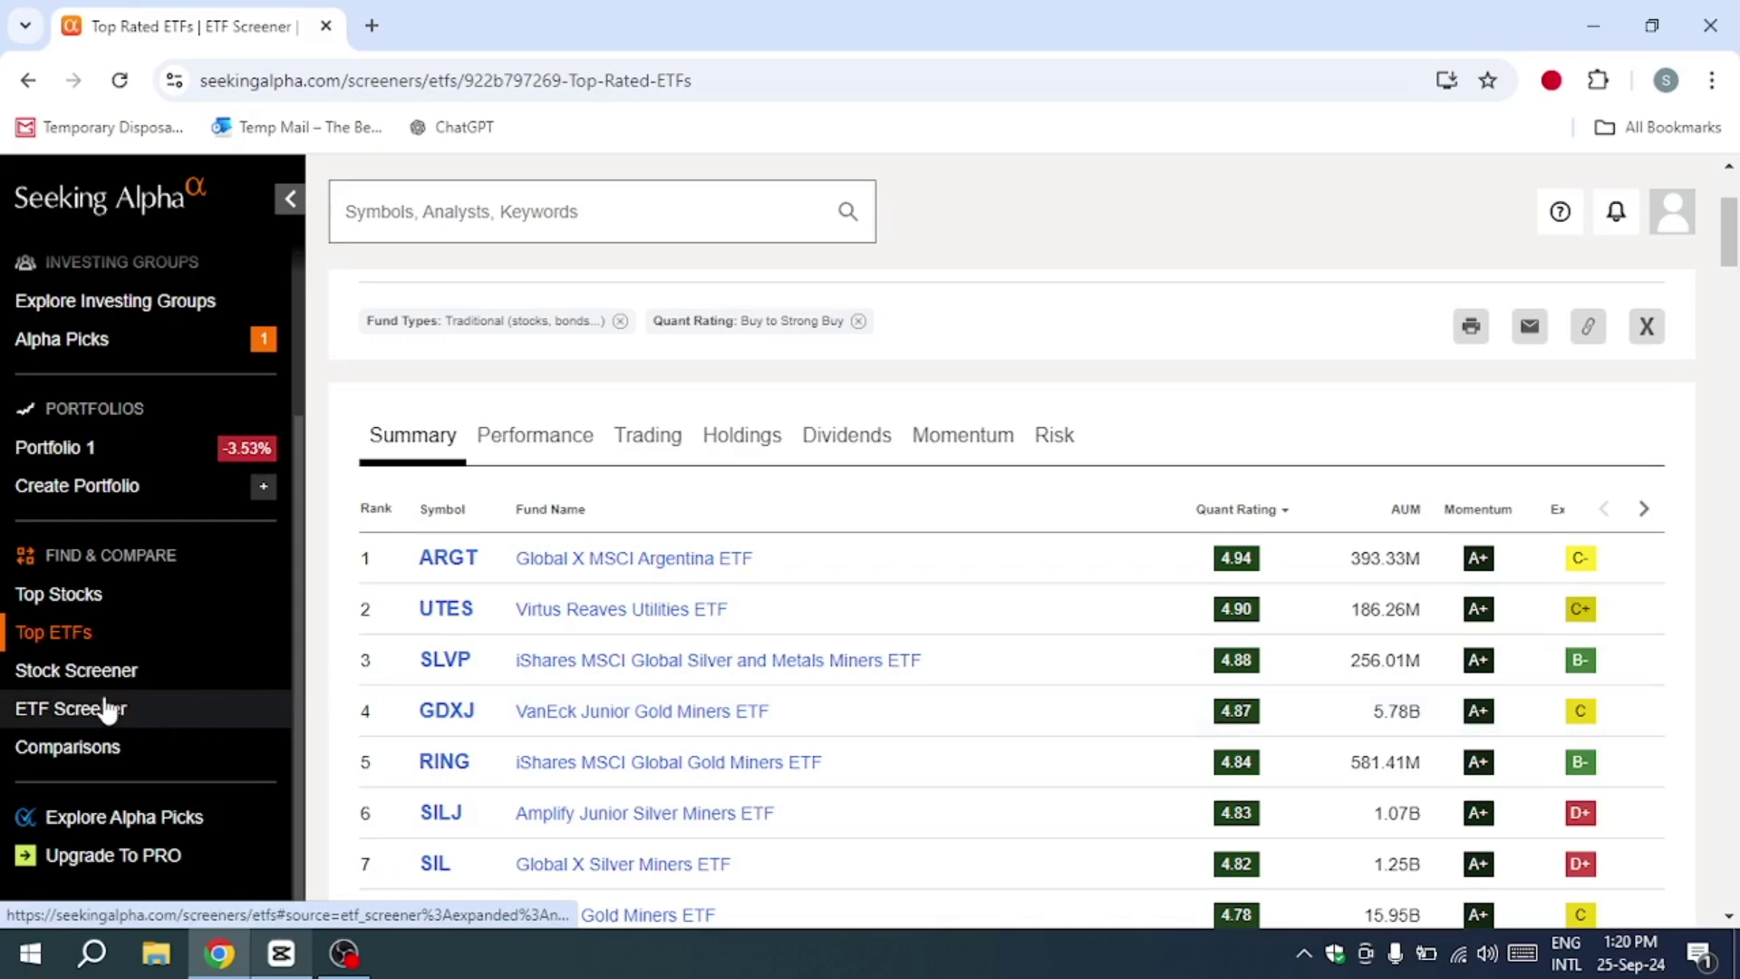
pyautogui.click(76, 670)
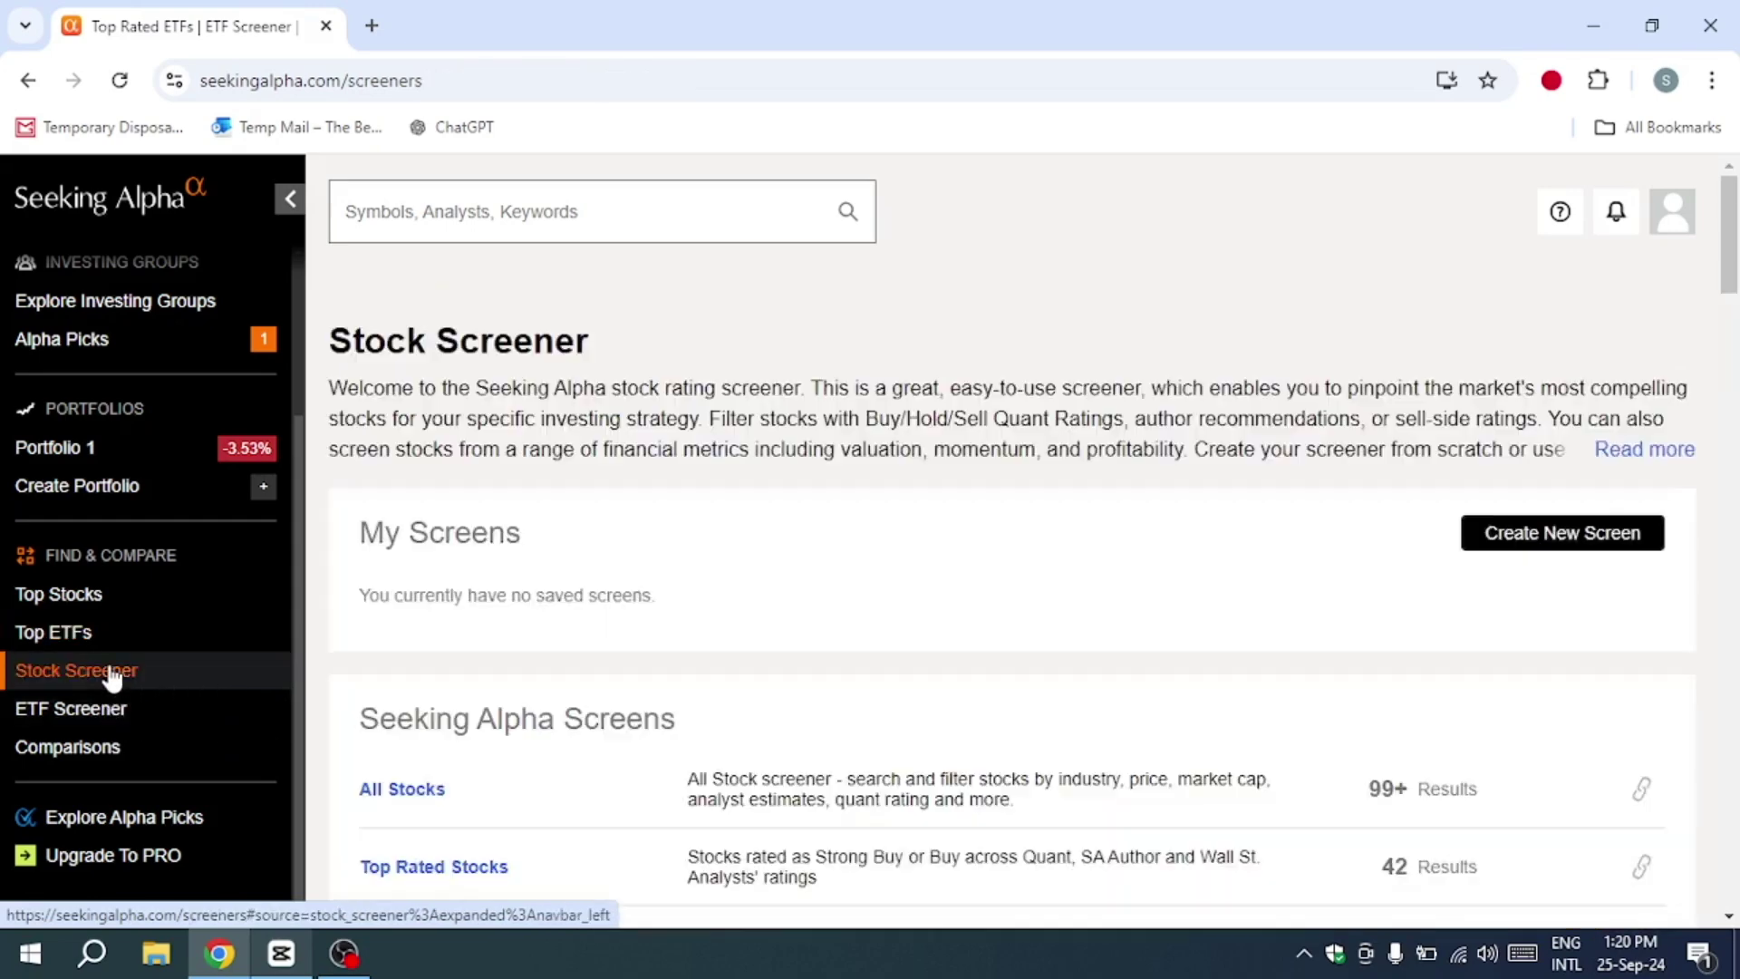
pyautogui.scroll(-2, 821, 721)
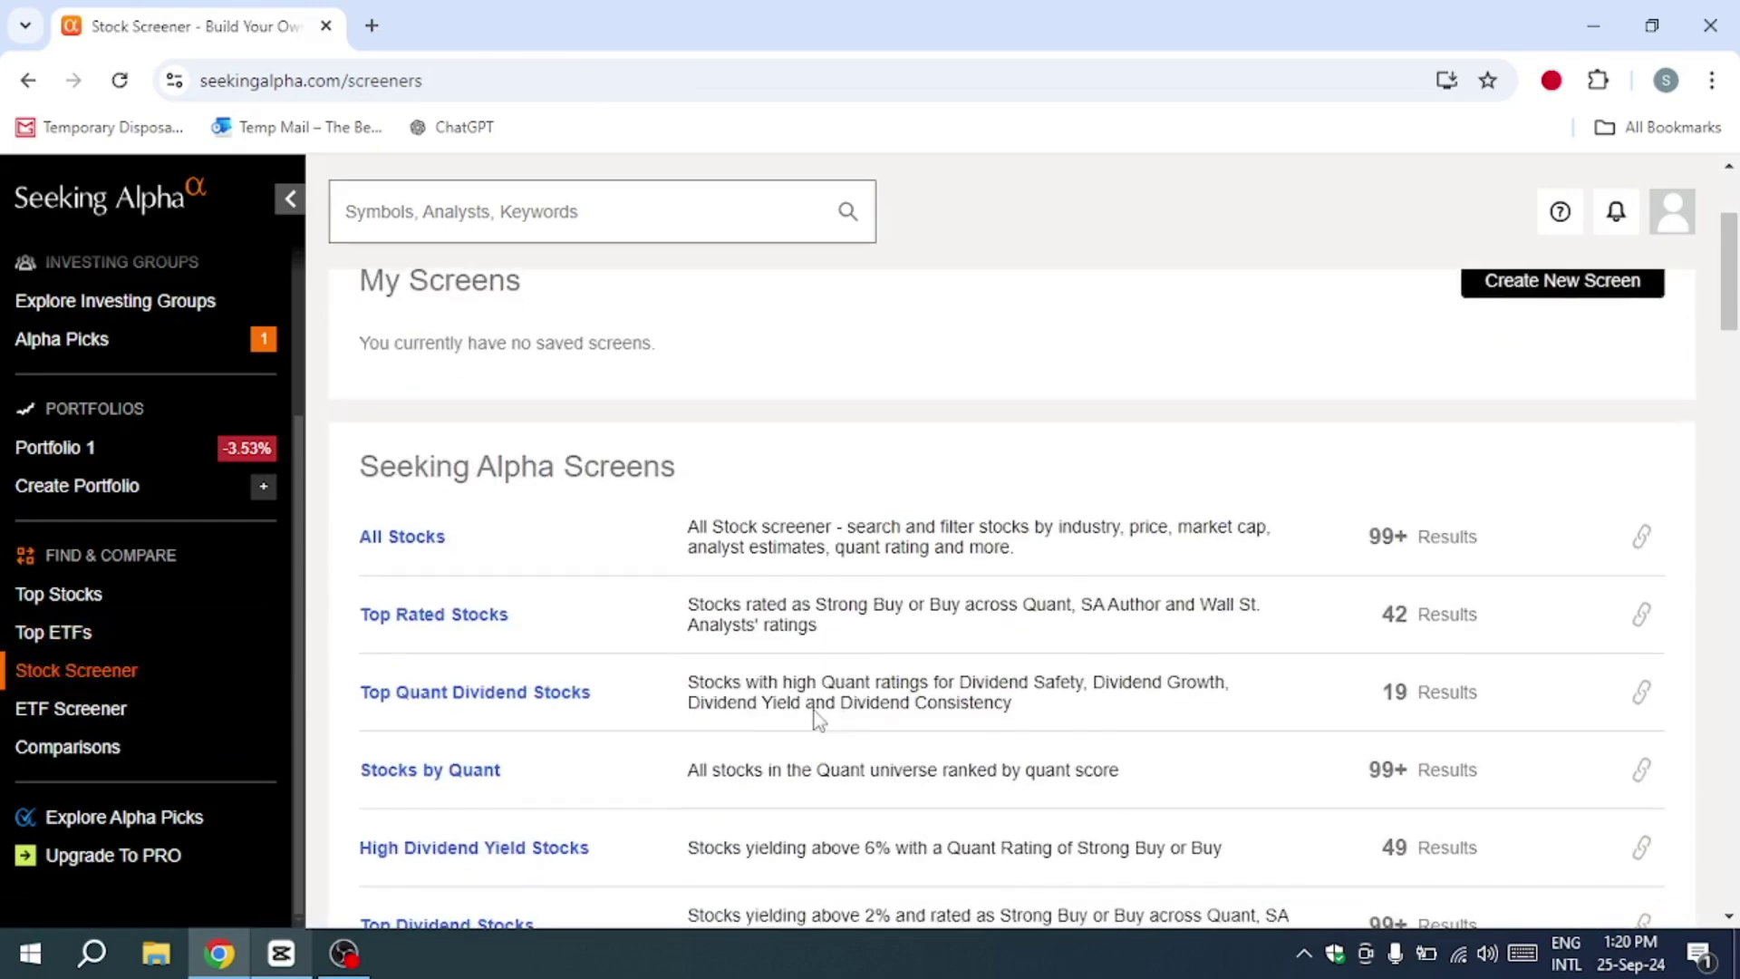
pyautogui.scroll(-1, 819, 722)
pyautogui.scroll(-2, 819, 721)
pyautogui.scroll(-2, 821, 721)
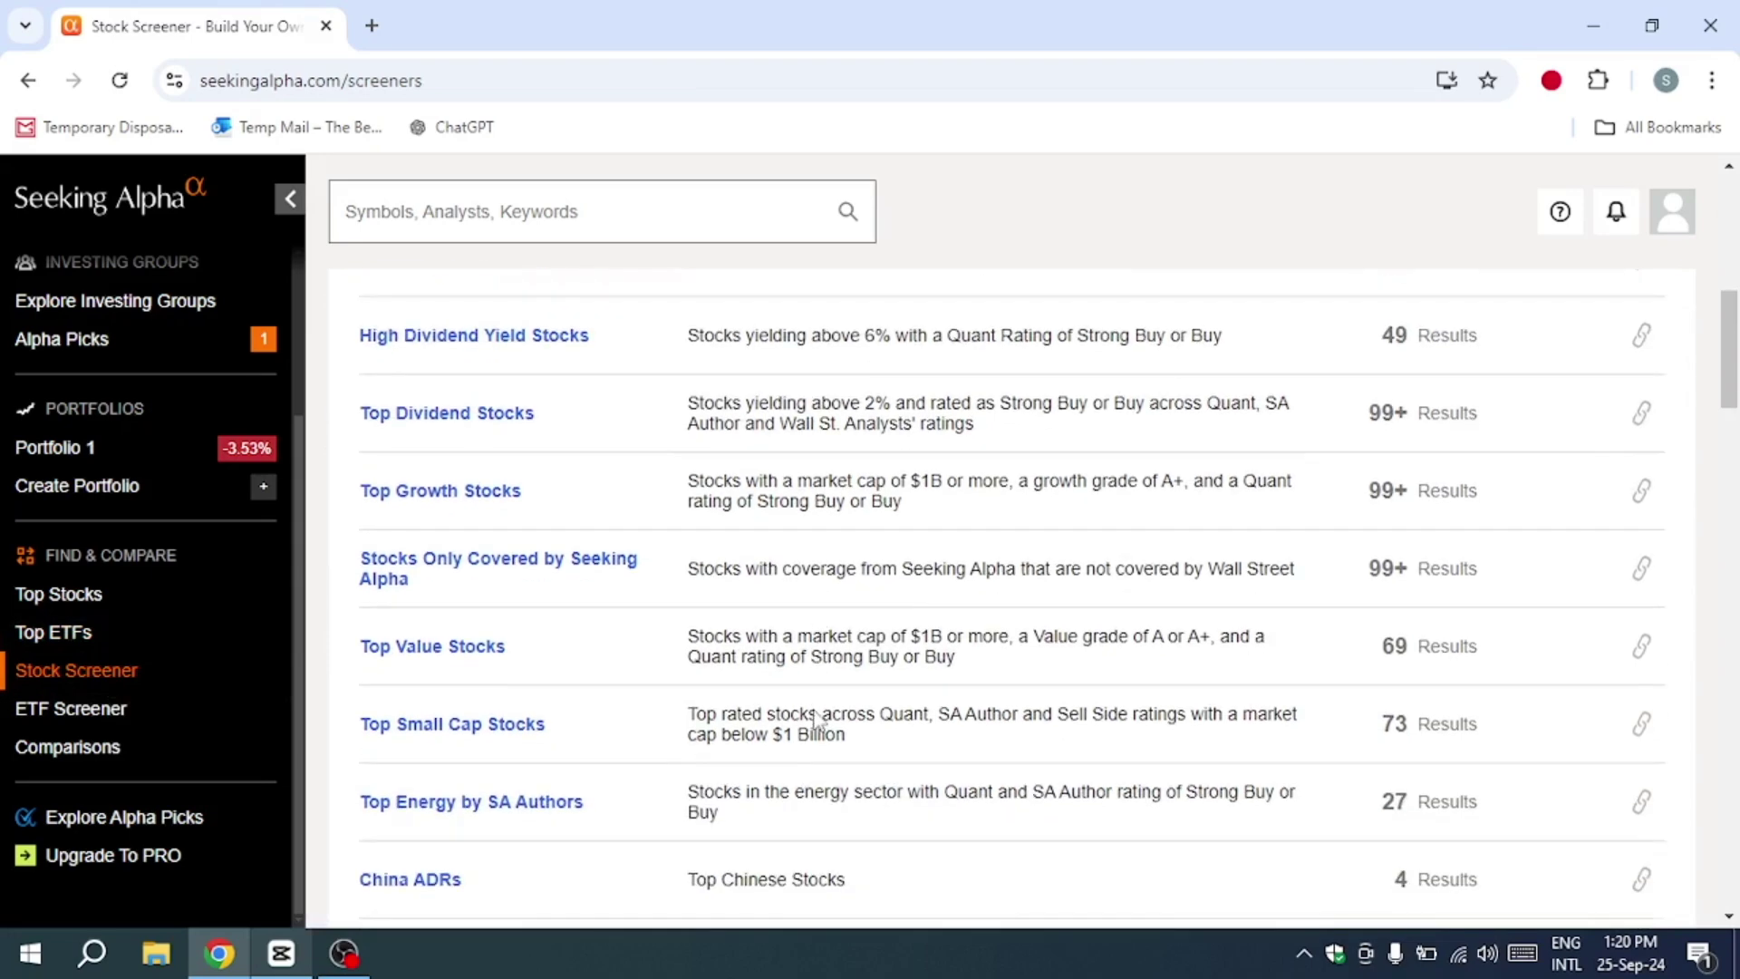
pyautogui.click(433, 646)
pyautogui.scroll(-2, 608, 623)
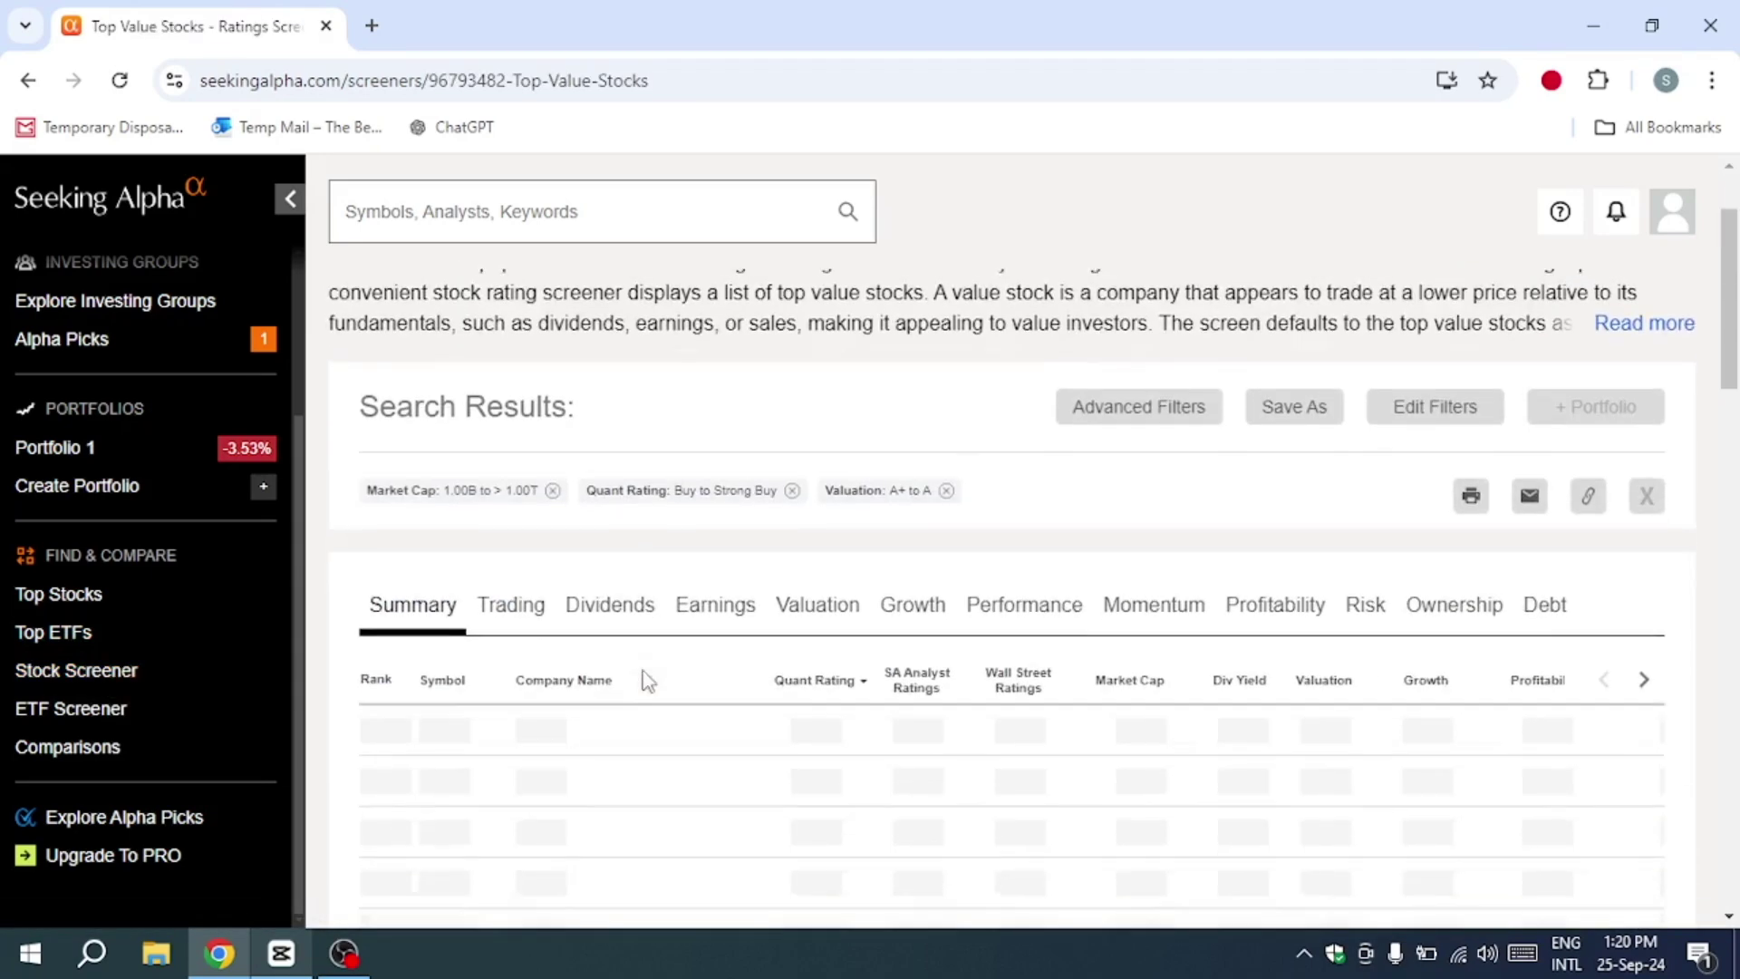
pyautogui.scroll(-1, 608, 624)
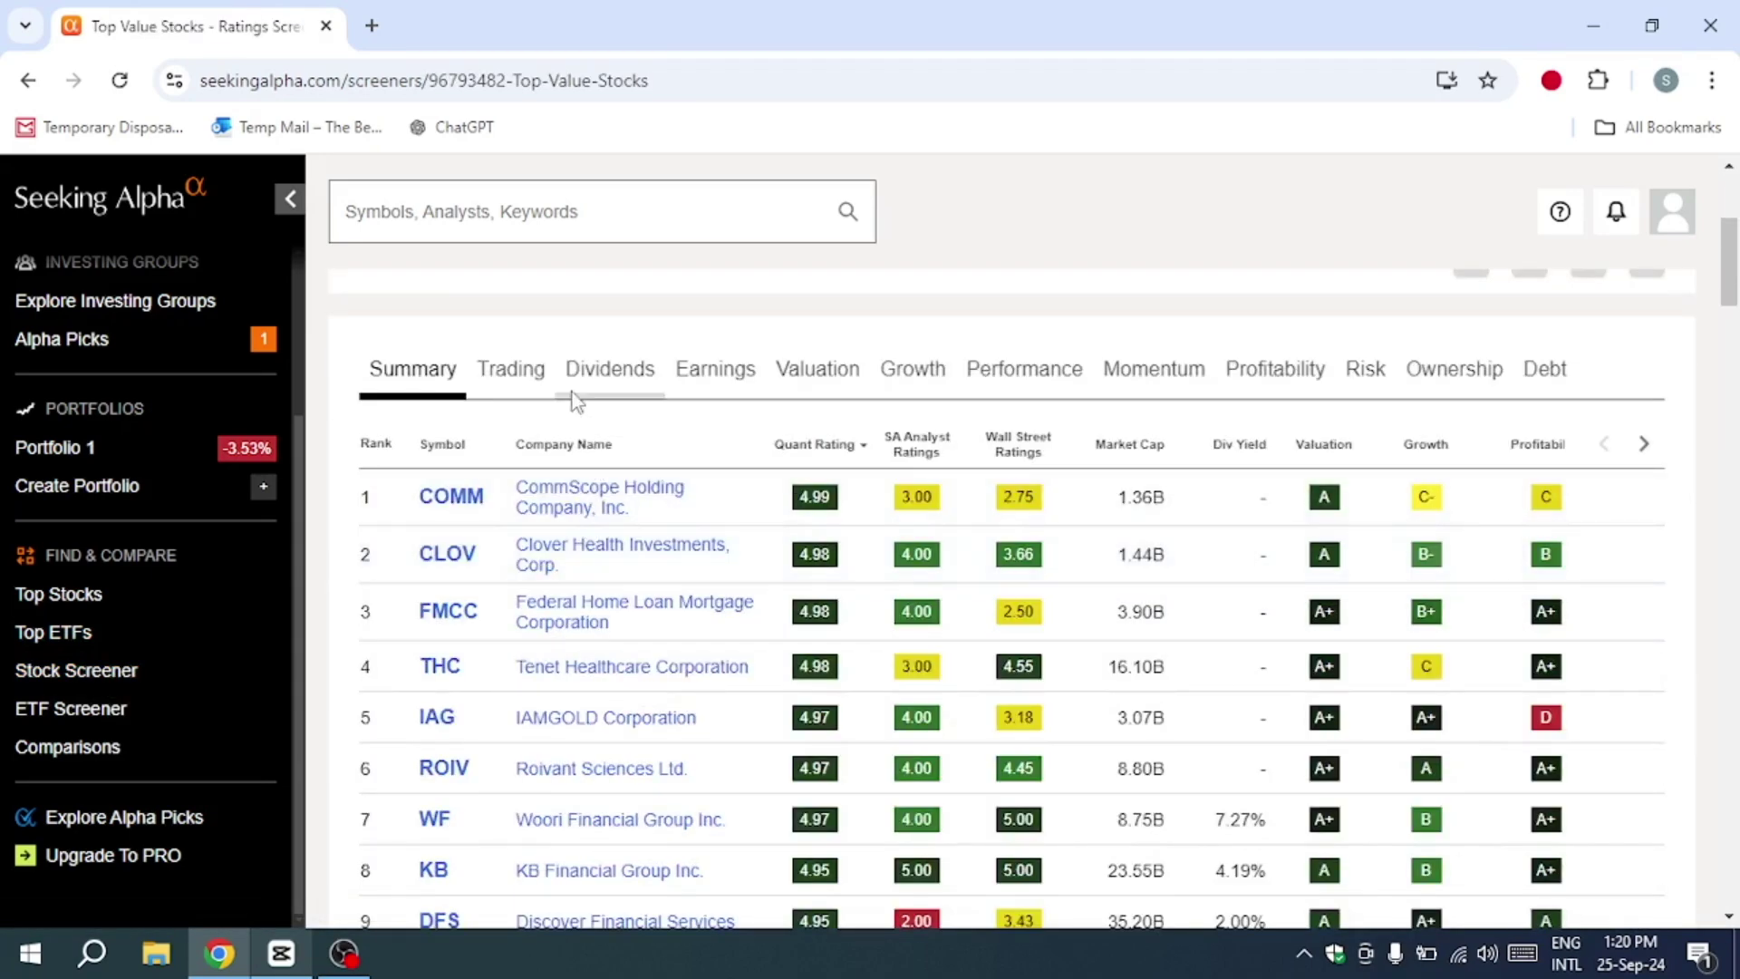
pyautogui.scroll(-2, 697, 627)
pyautogui.scroll(-1, 698, 626)
pyautogui.scroll(-3, 697, 626)
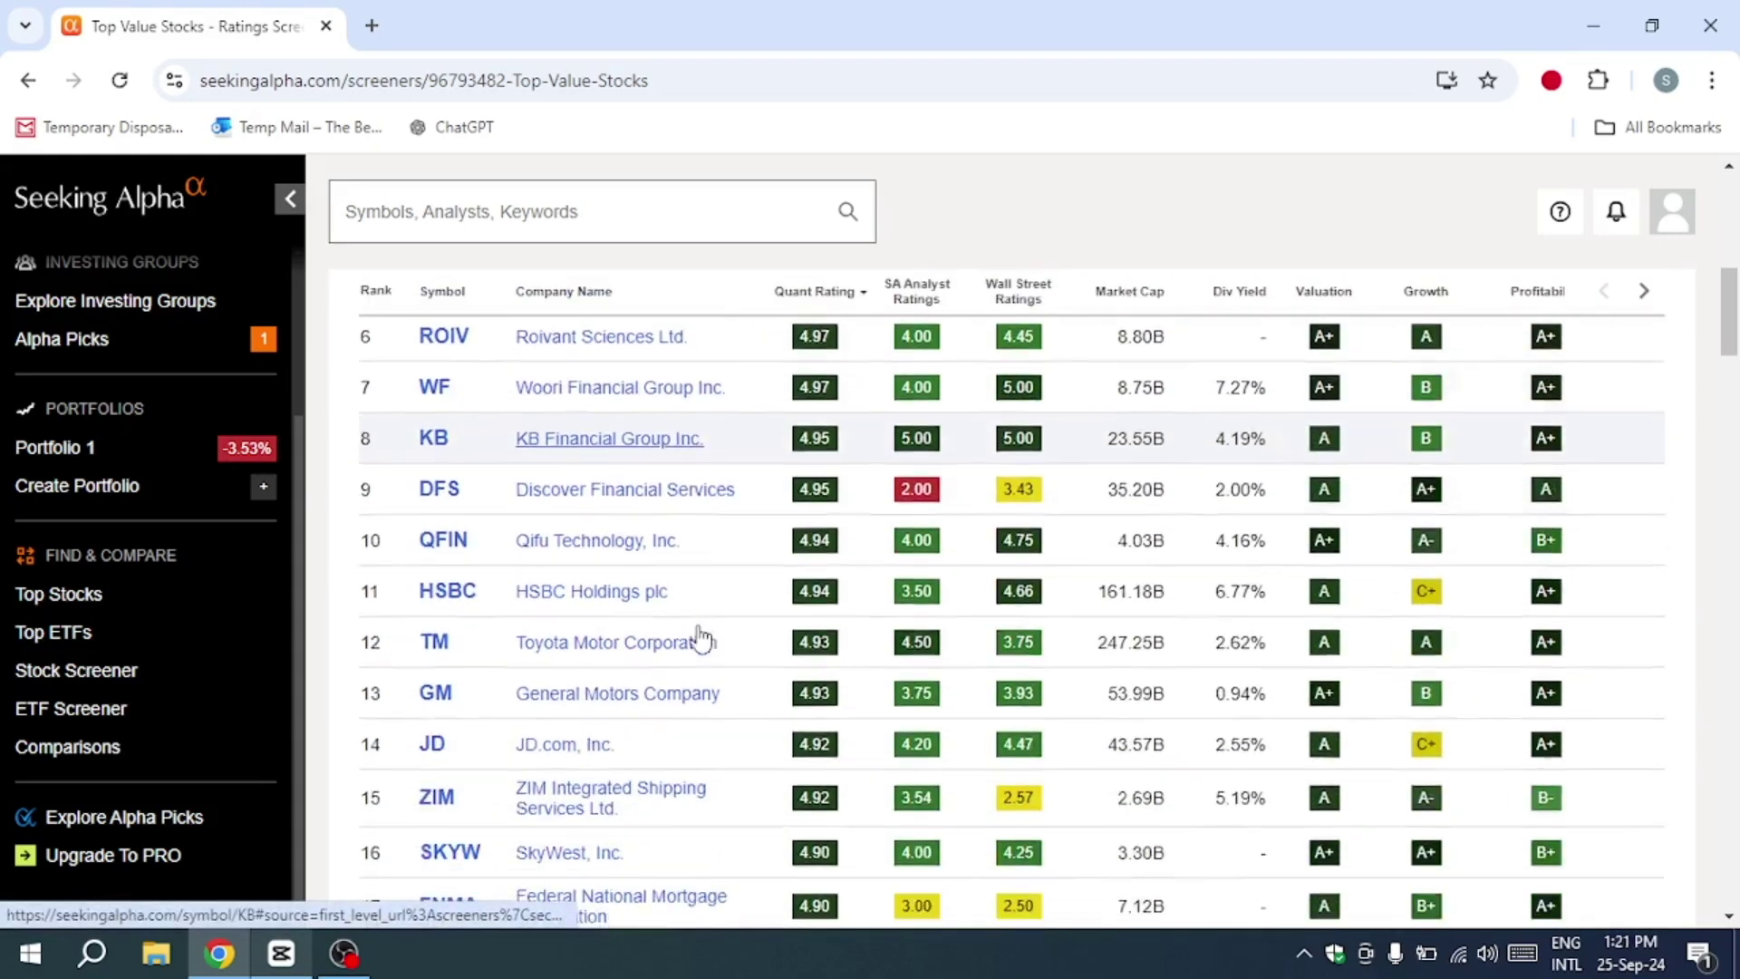
pyautogui.scroll(-3, 698, 627)
pyautogui.scroll(-2, 698, 627)
pyautogui.scroll(-2, 697, 627)
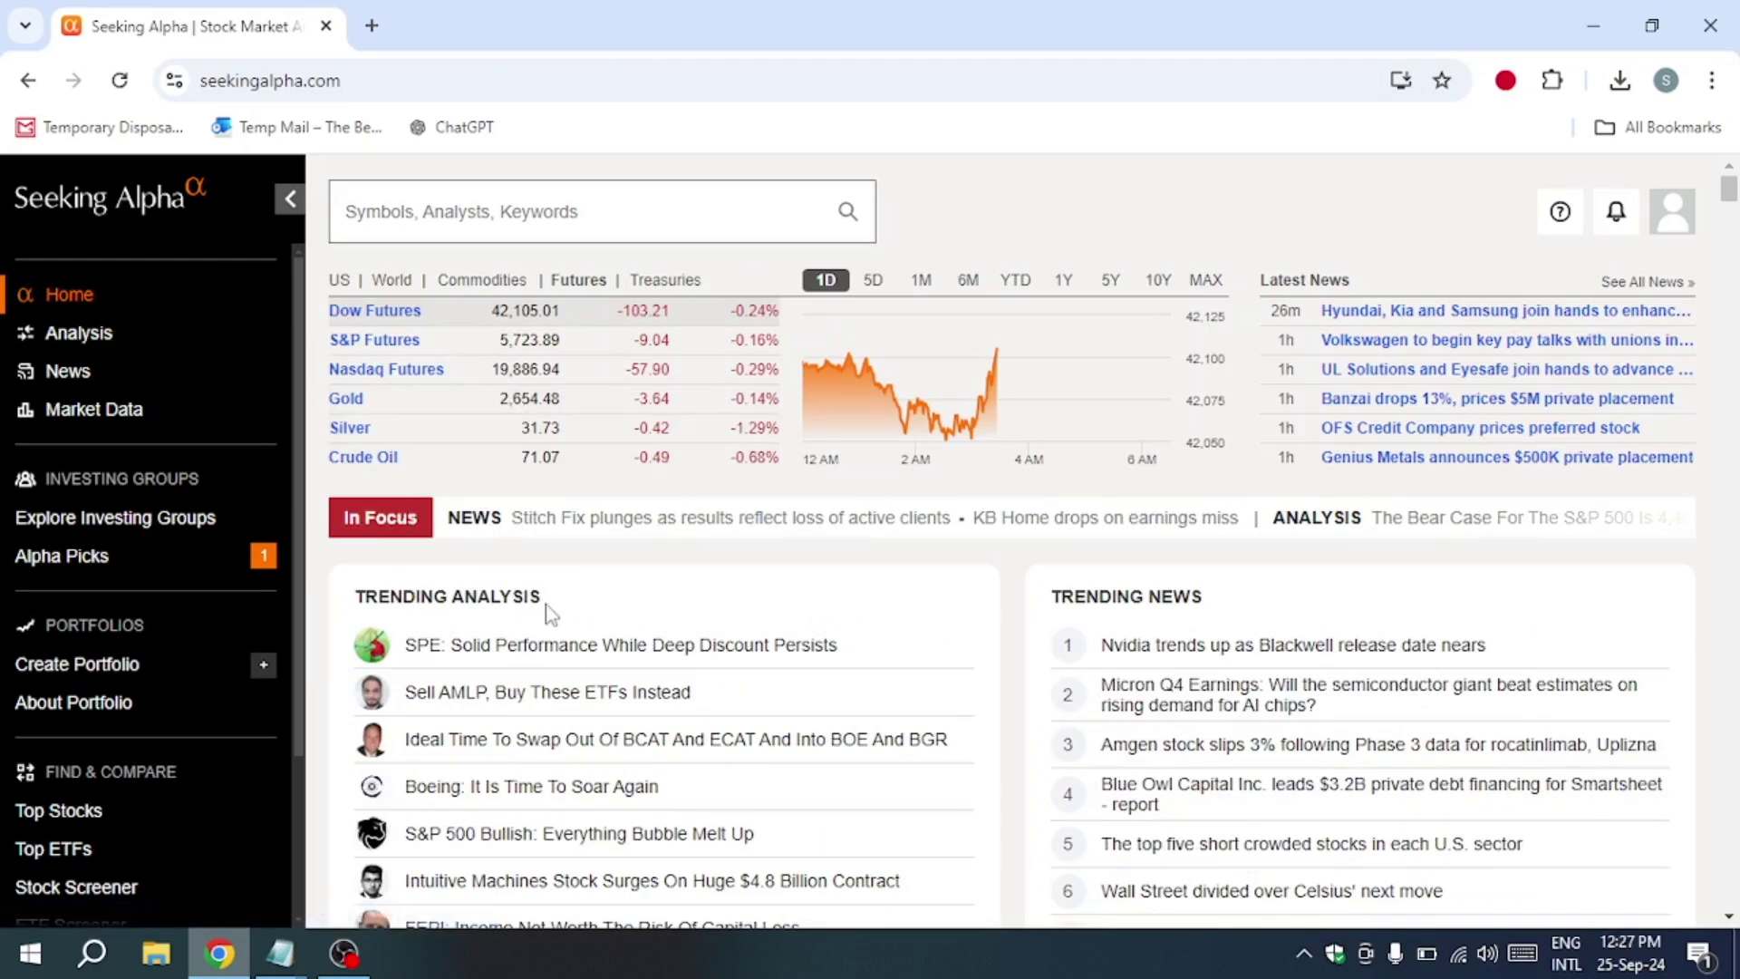
# Step: Expand the full Trending Analysis list and open the Albemarle sell article
pyautogui.moveTo(553, 615); pyautogui.dragTo(335, 595)
pyautogui.click(568, 614)
pyautogui.scroll(-2, 569, 615)
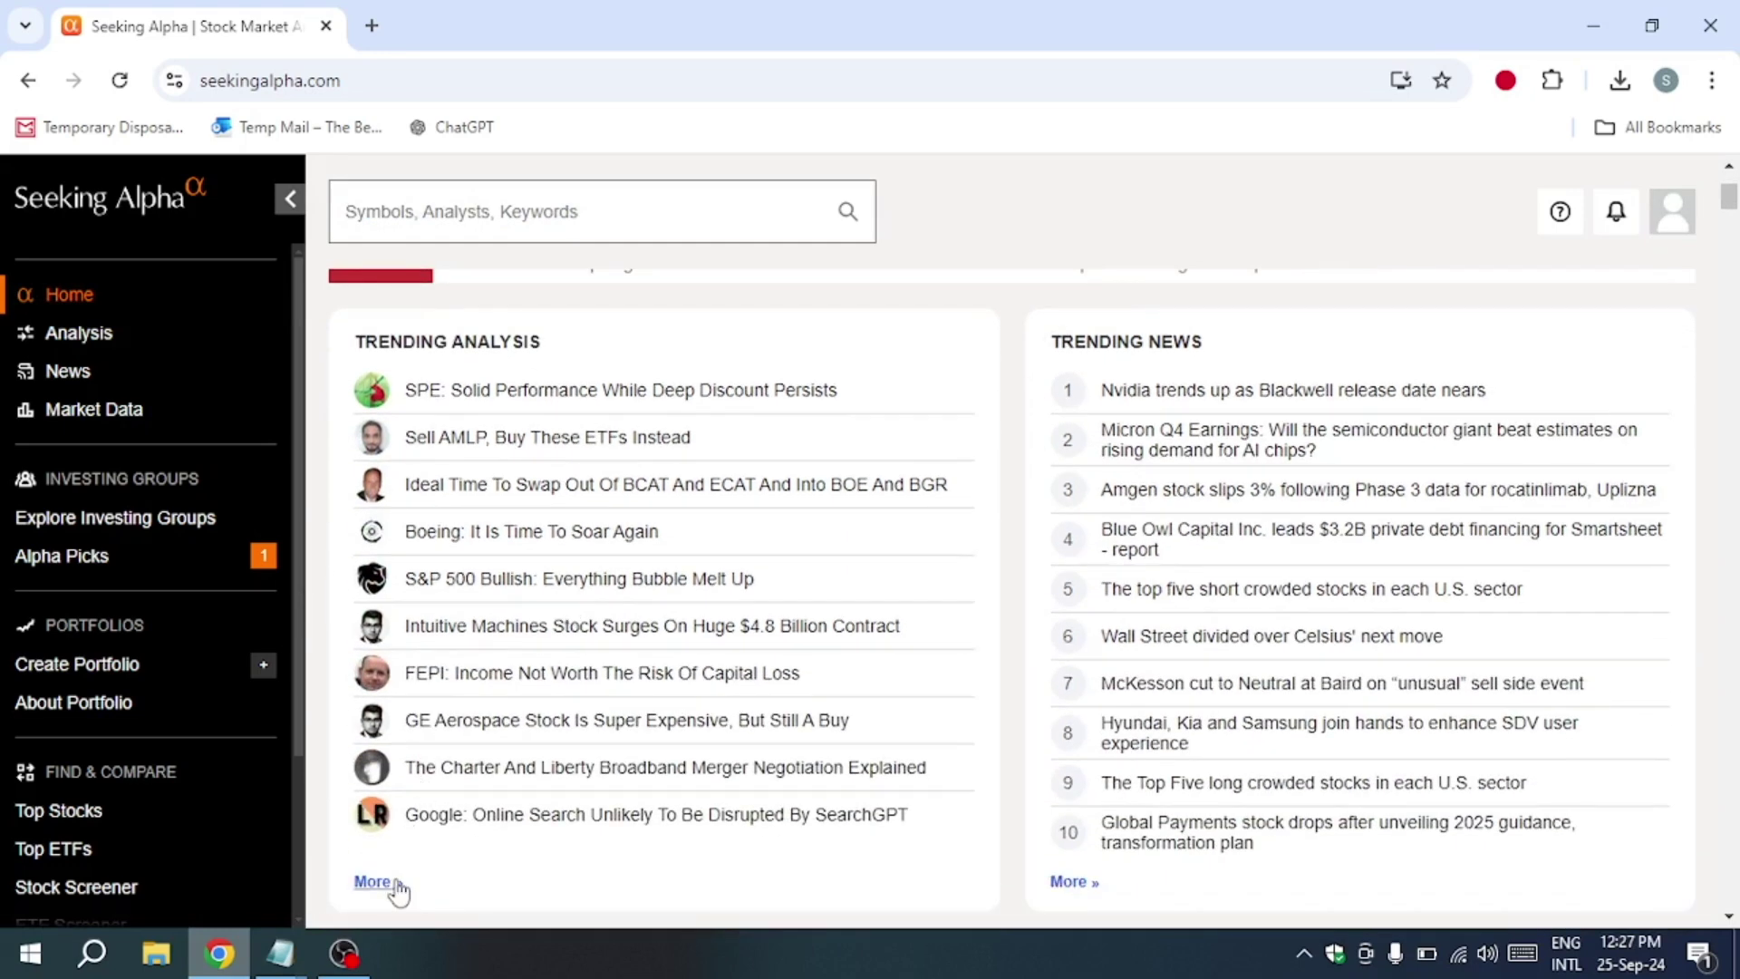
pyautogui.click(378, 882)
pyautogui.scroll(-3, 1126, 419)
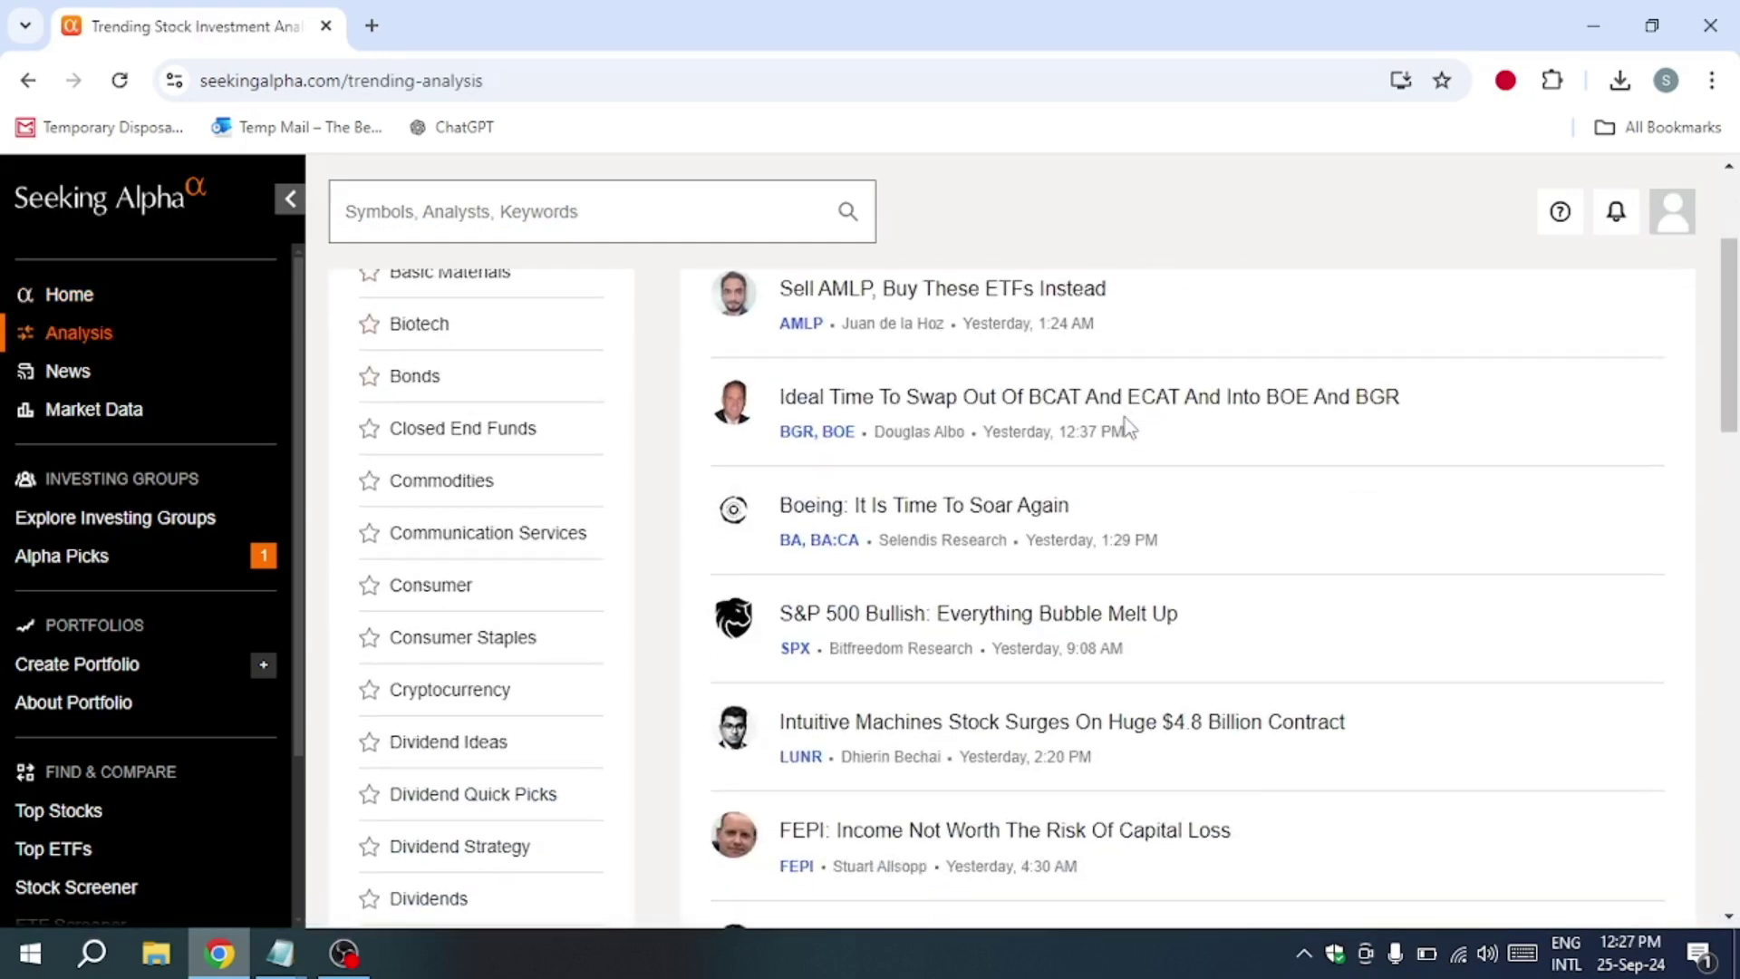
pyautogui.scroll(-1, 1126, 419)
pyautogui.scroll(-1, 1126, 420)
pyautogui.scroll(-1, 1126, 419)
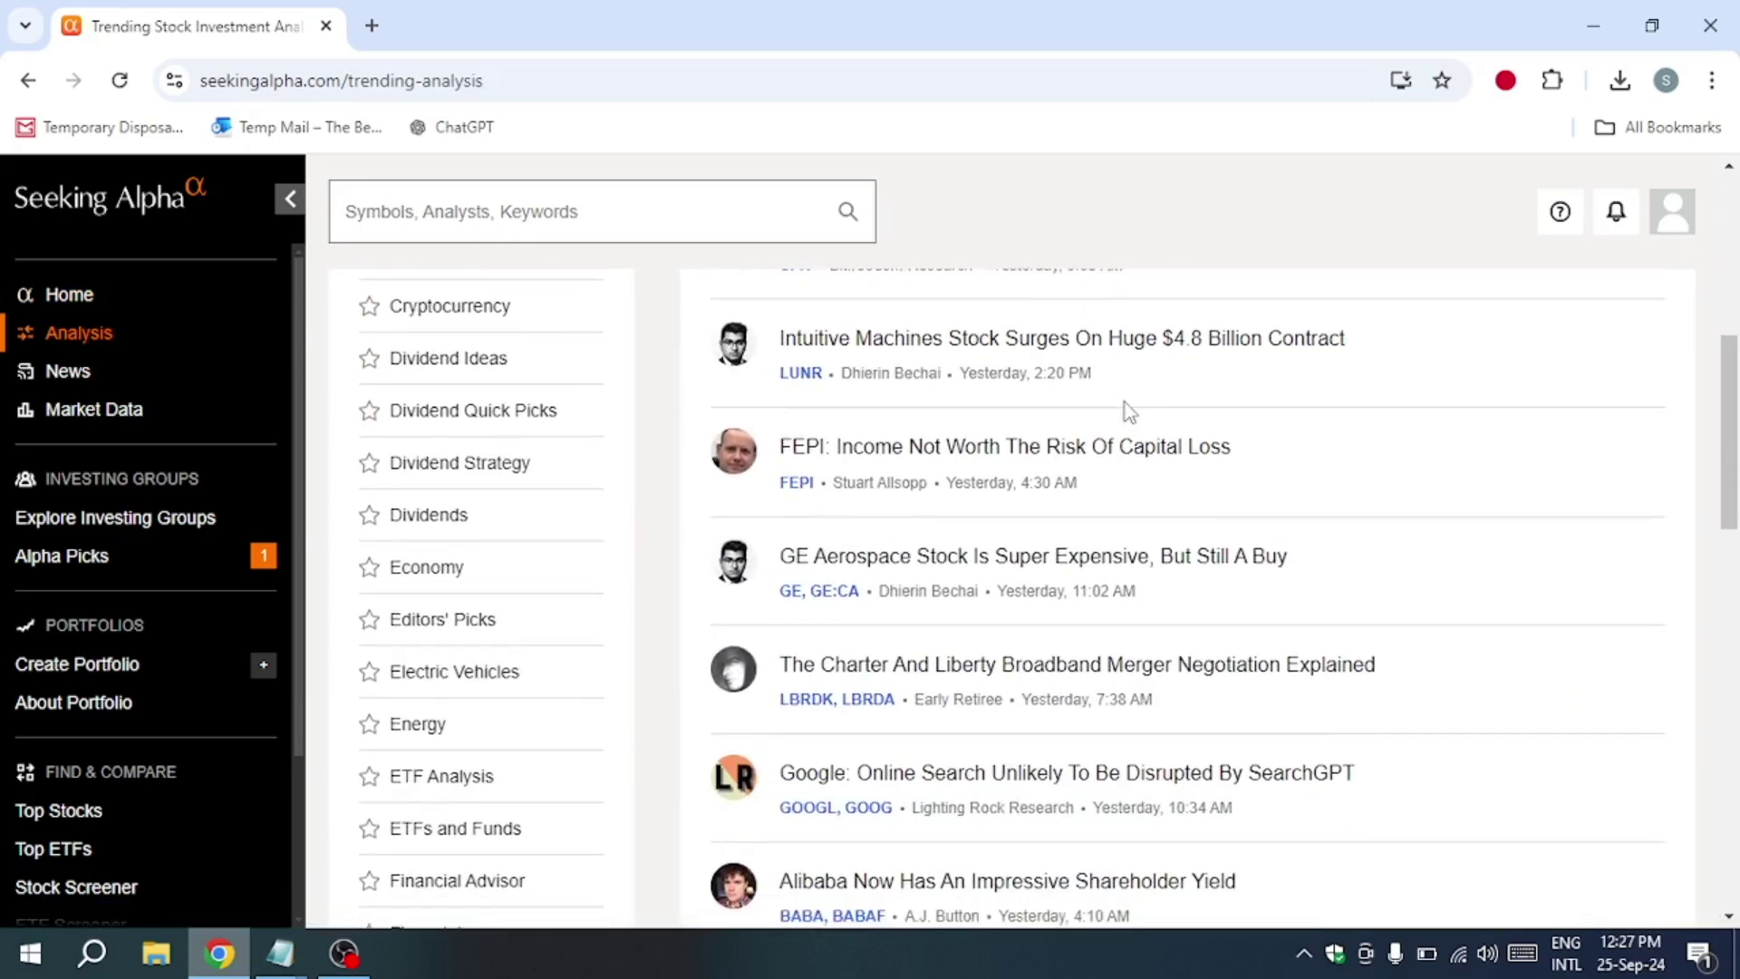
pyautogui.scroll(-1, 1125, 418)
pyautogui.scroll(-1, 1126, 420)
pyautogui.scroll(-3, 1124, 403)
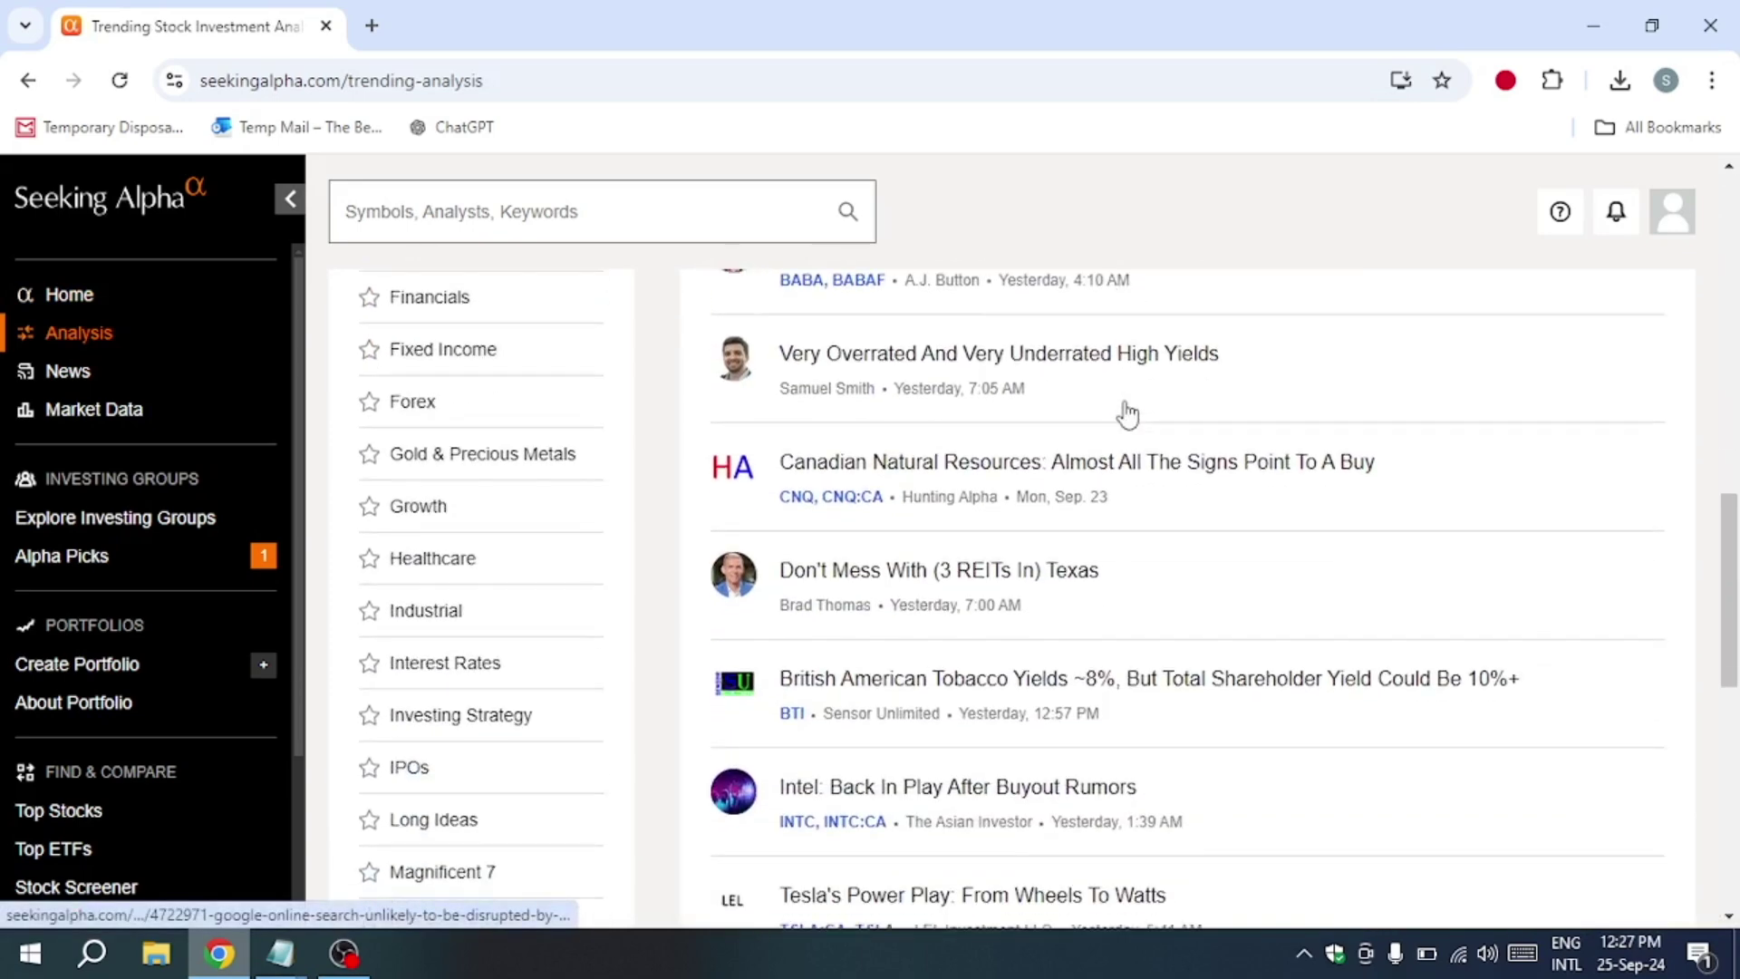
pyautogui.scroll(-2, 1125, 402)
pyautogui.scroll(-1, 1129, 411)
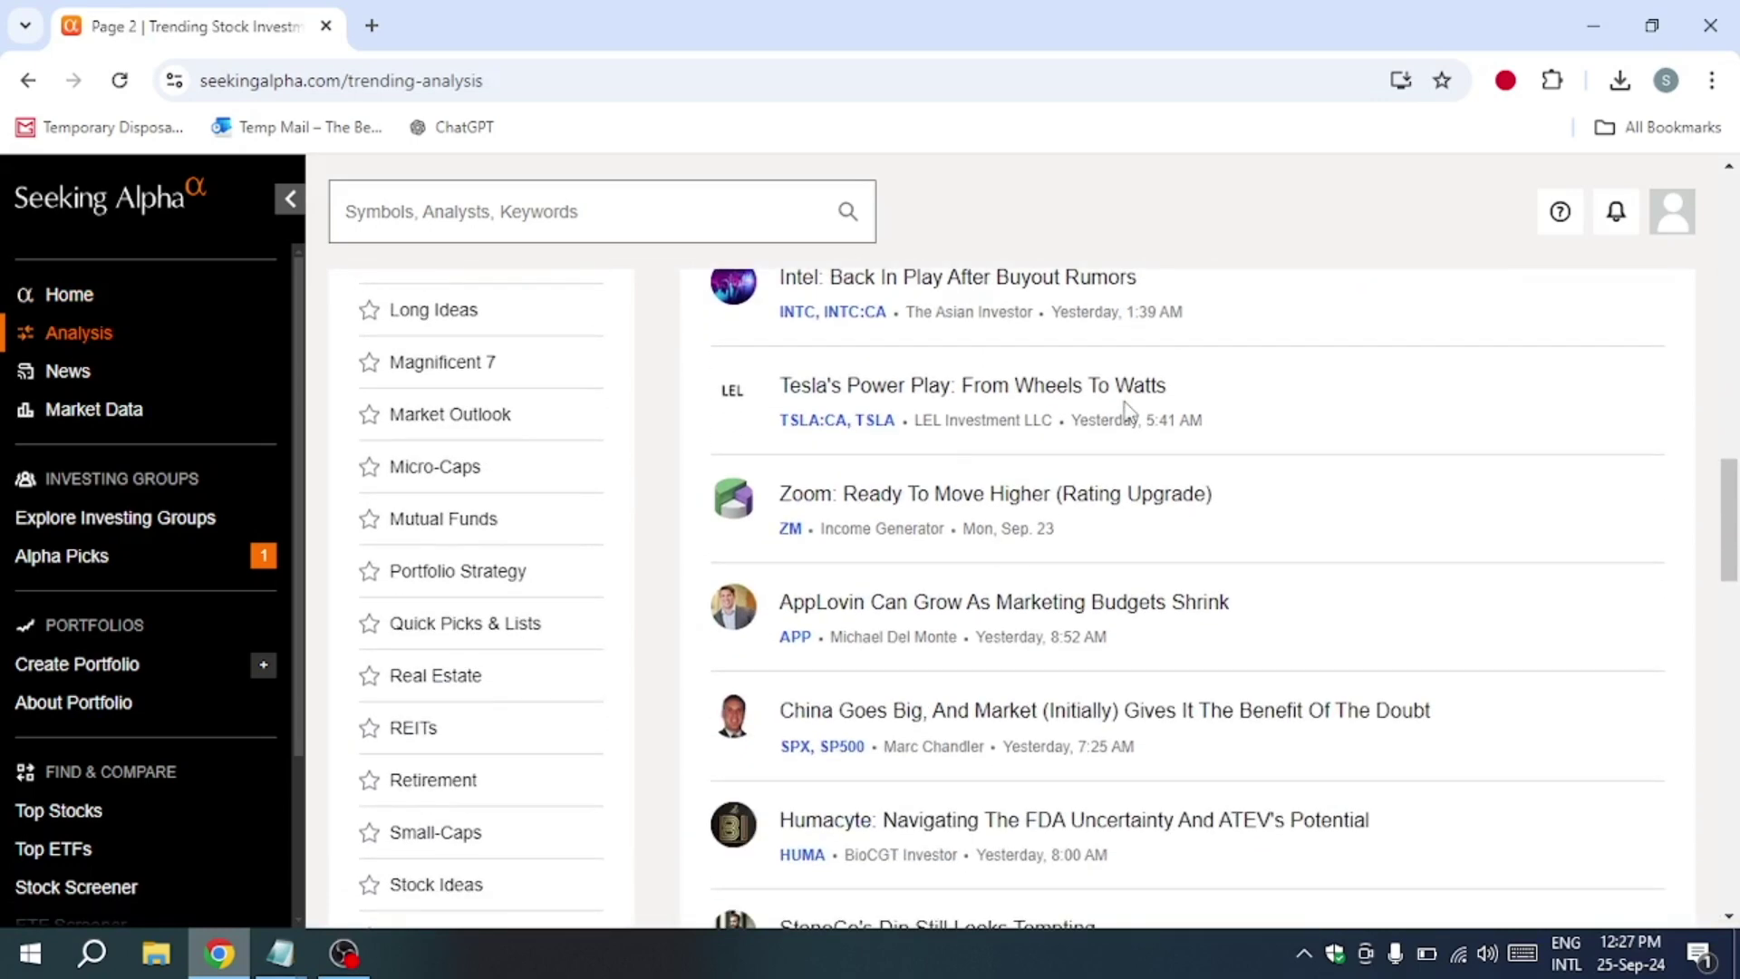
pyautogui.scroll(-3, 1126, 410)
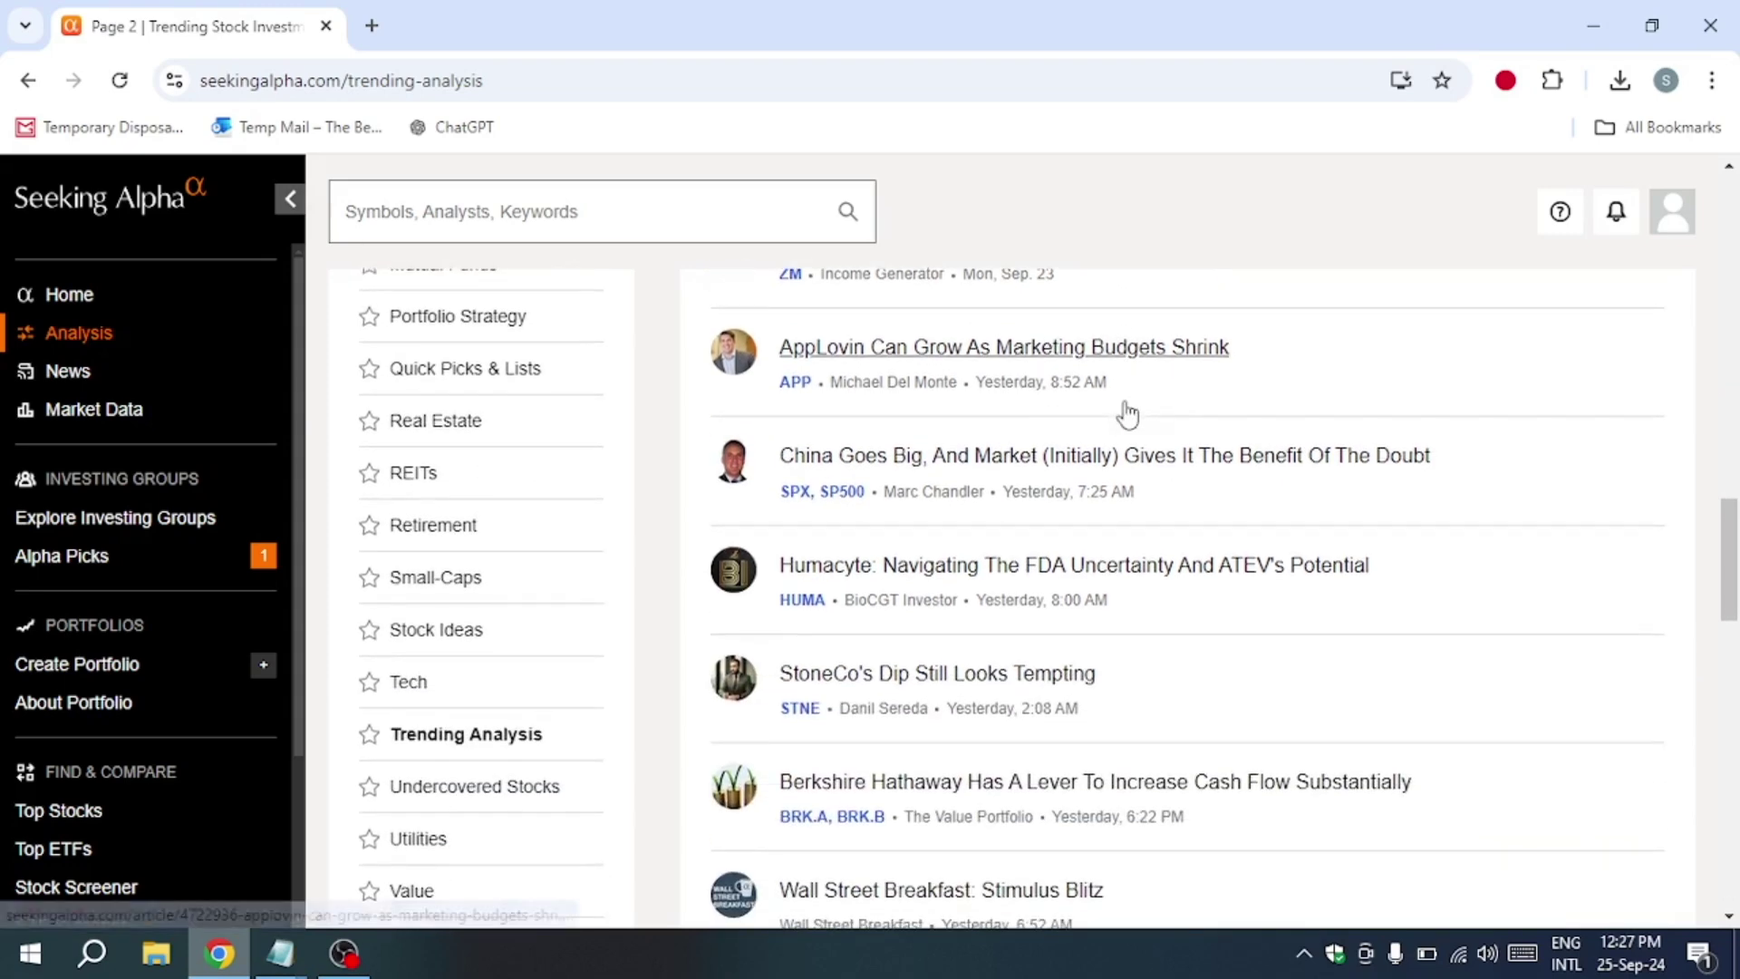
pyautogui.scroll(-1, 1126, 411)
pyautogui.scroll(-1, 1126, 410)
pyautogui.scroll(-2, 1125, 411)
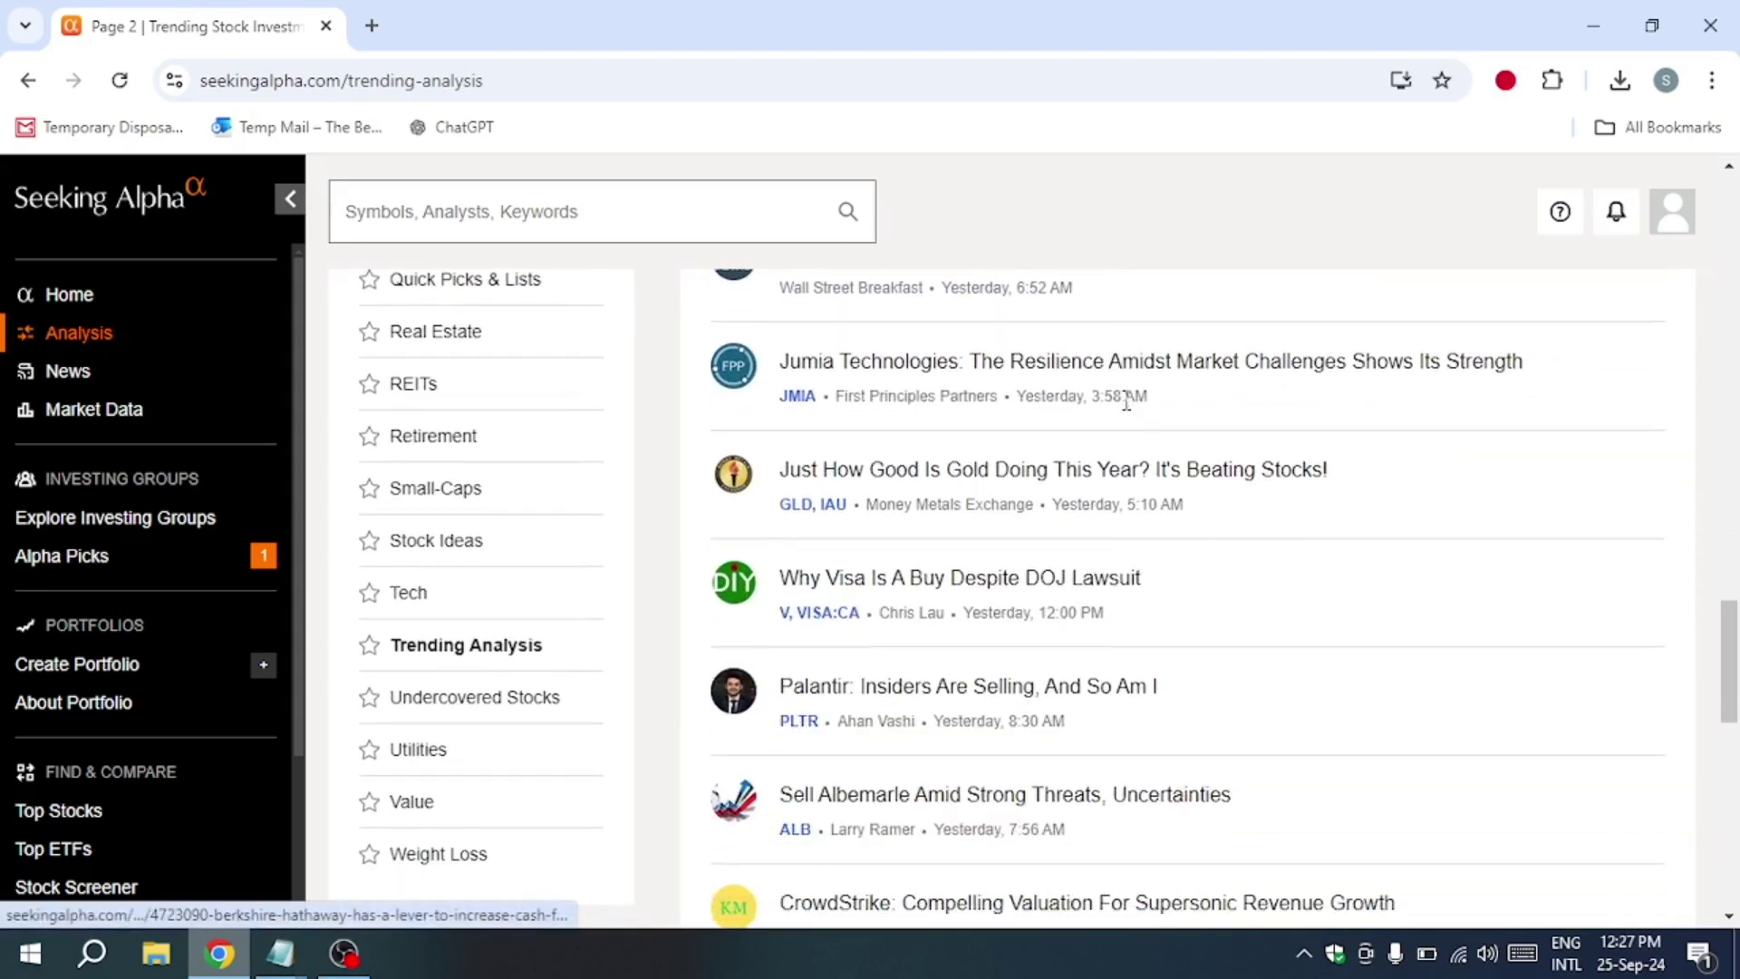
pyautogui.scroll(-1, 1127, 411)
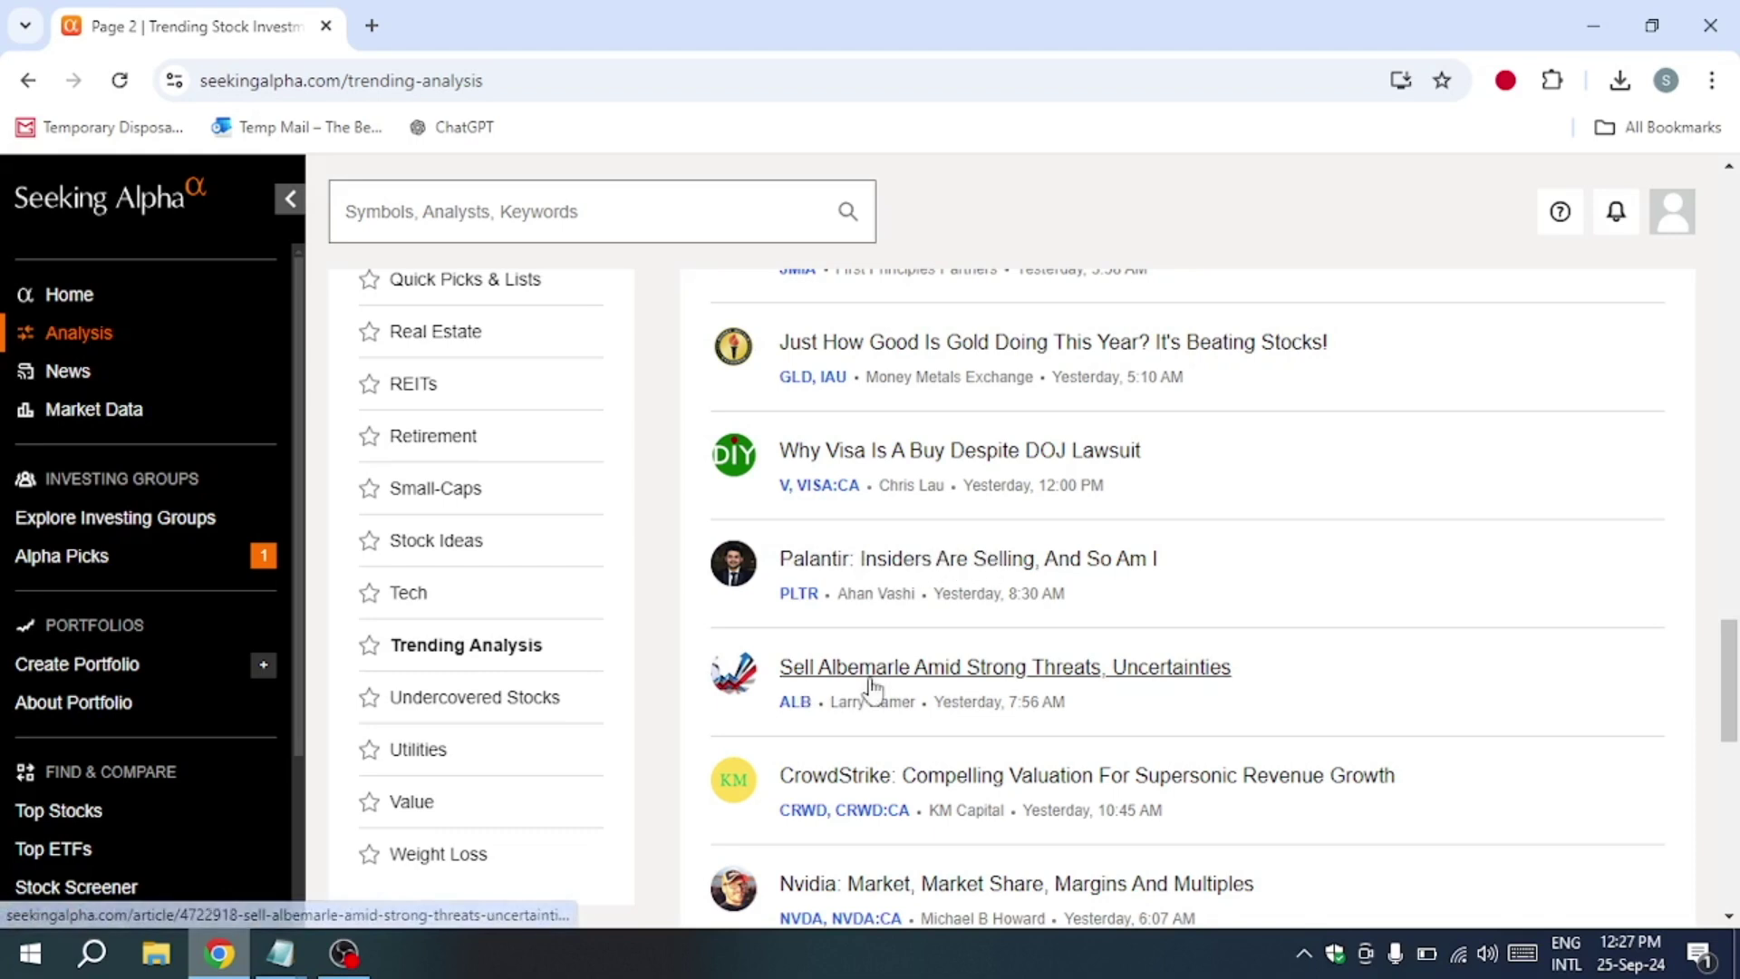
pyautogui.scroll(-1, 1063, 669)
pyautogui.scroll(-1, 1063, 669)
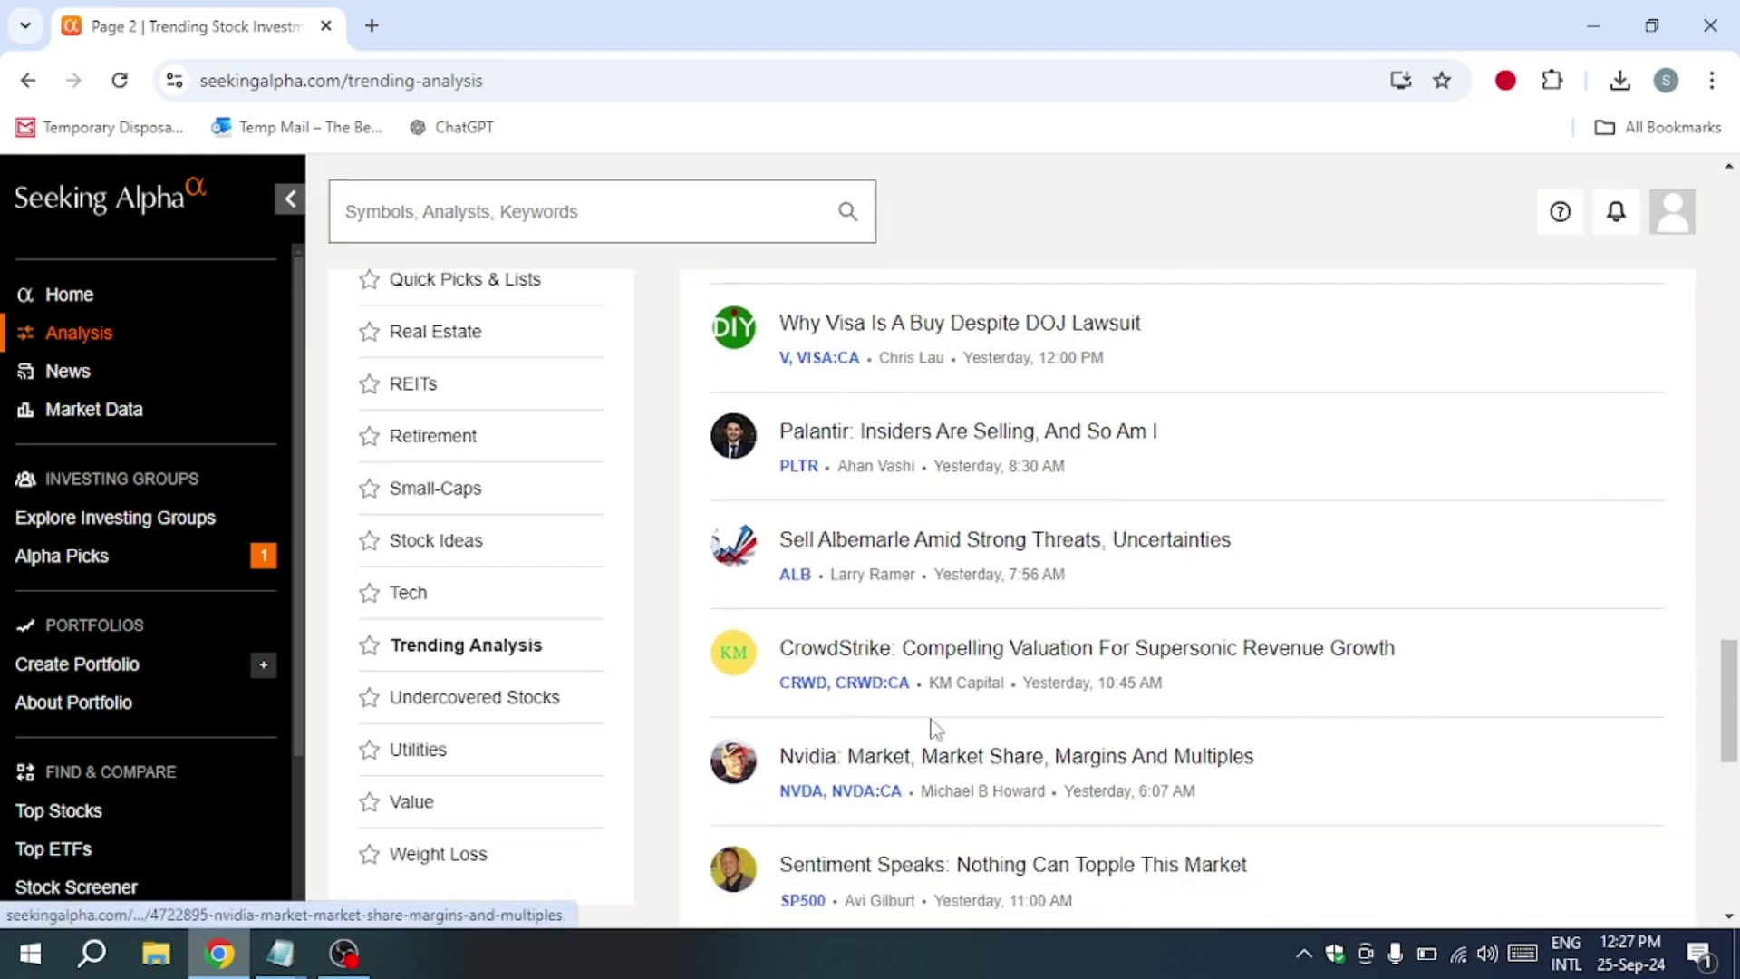
pyautogui.click(907, 539)
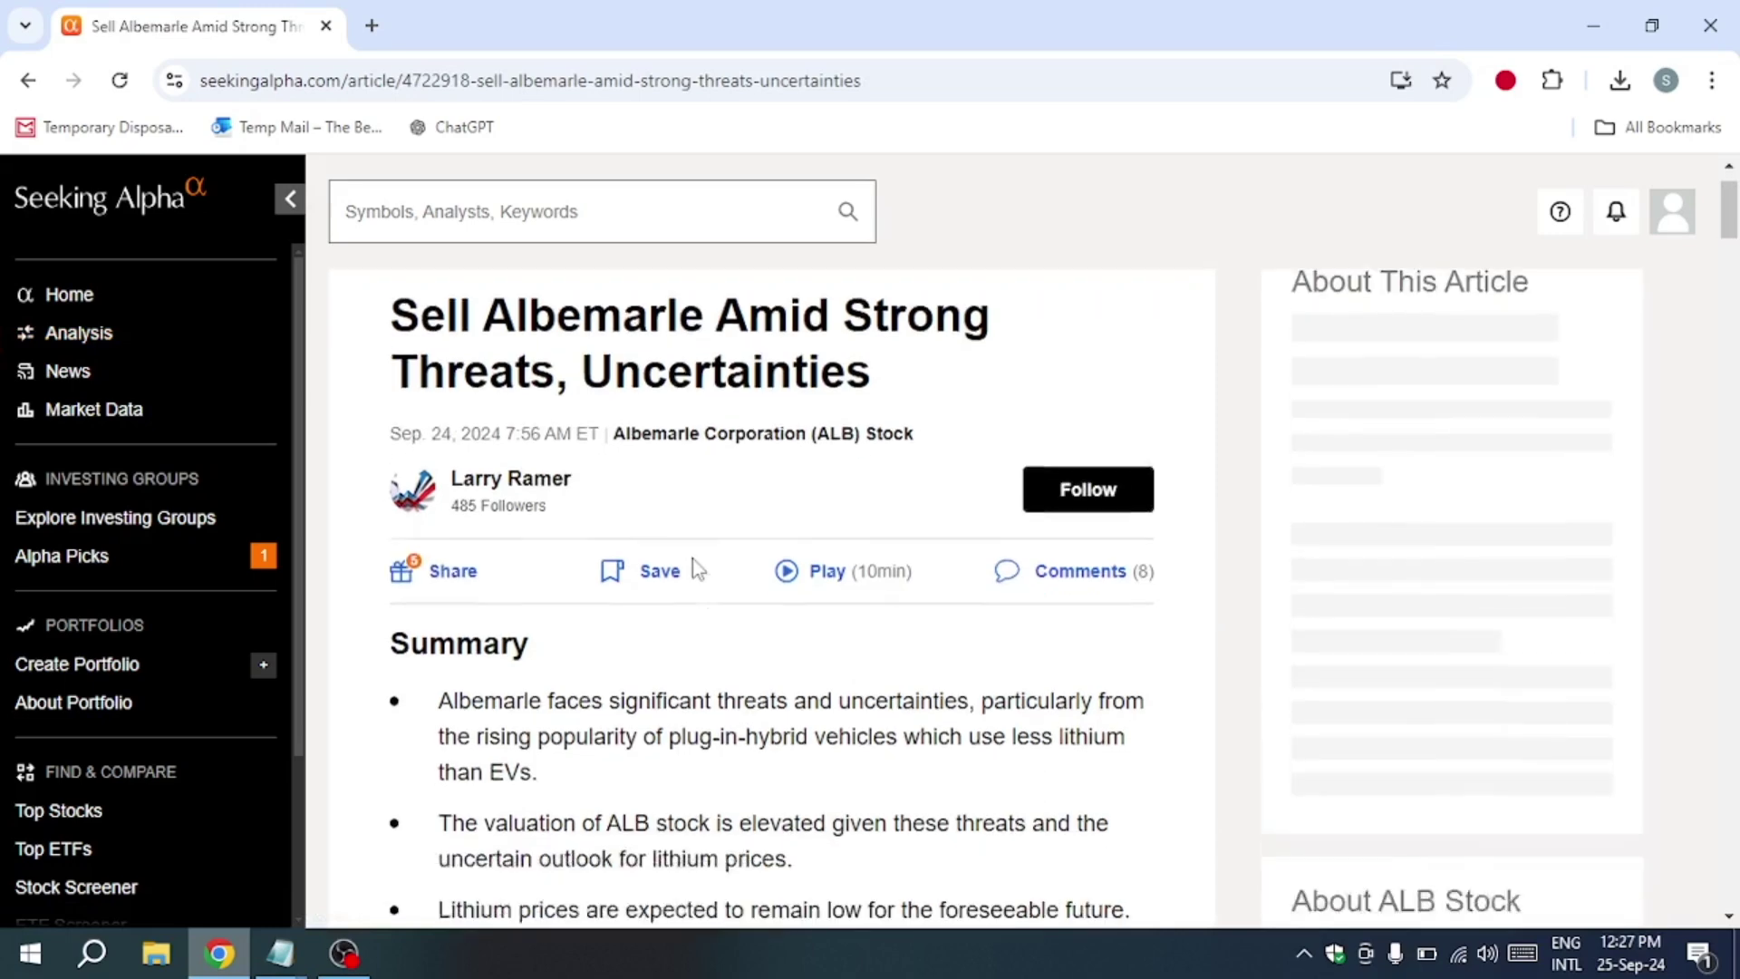
pyautogui.scroll(-2, 676, 548)
pyautogui.scroll(-3, 692, 559)
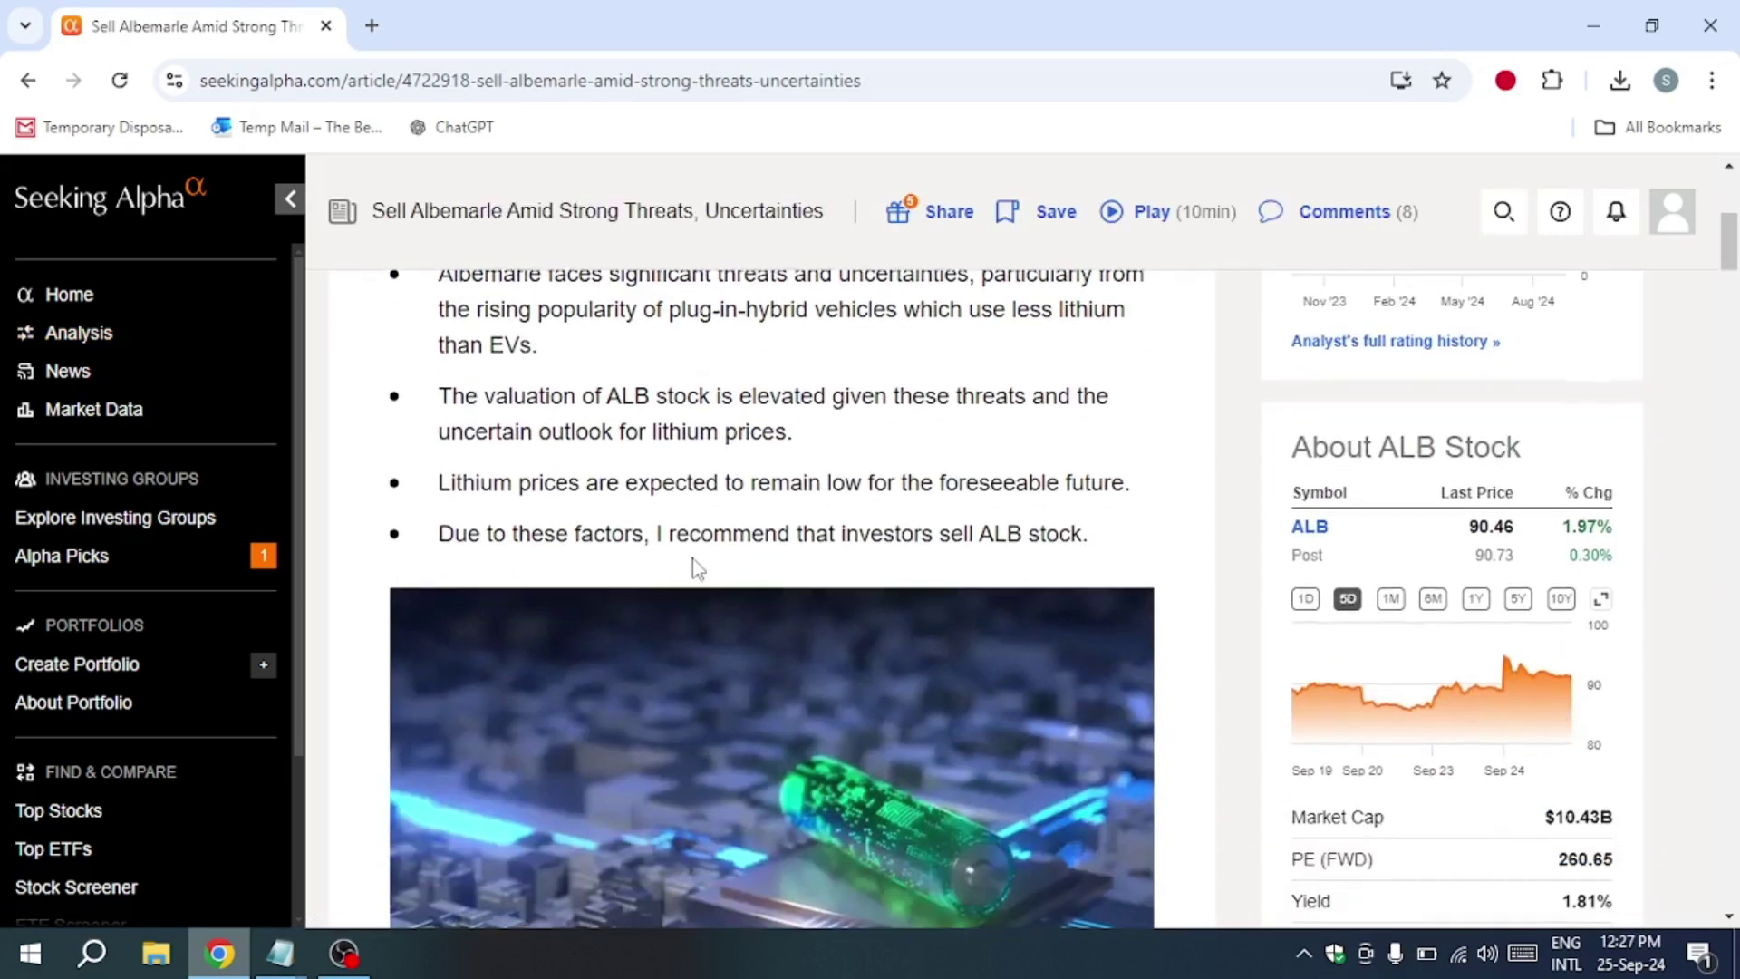
pyautogui.scroll(-4, 693, 559)
pyautogui.scroll(-2, 693, 558)
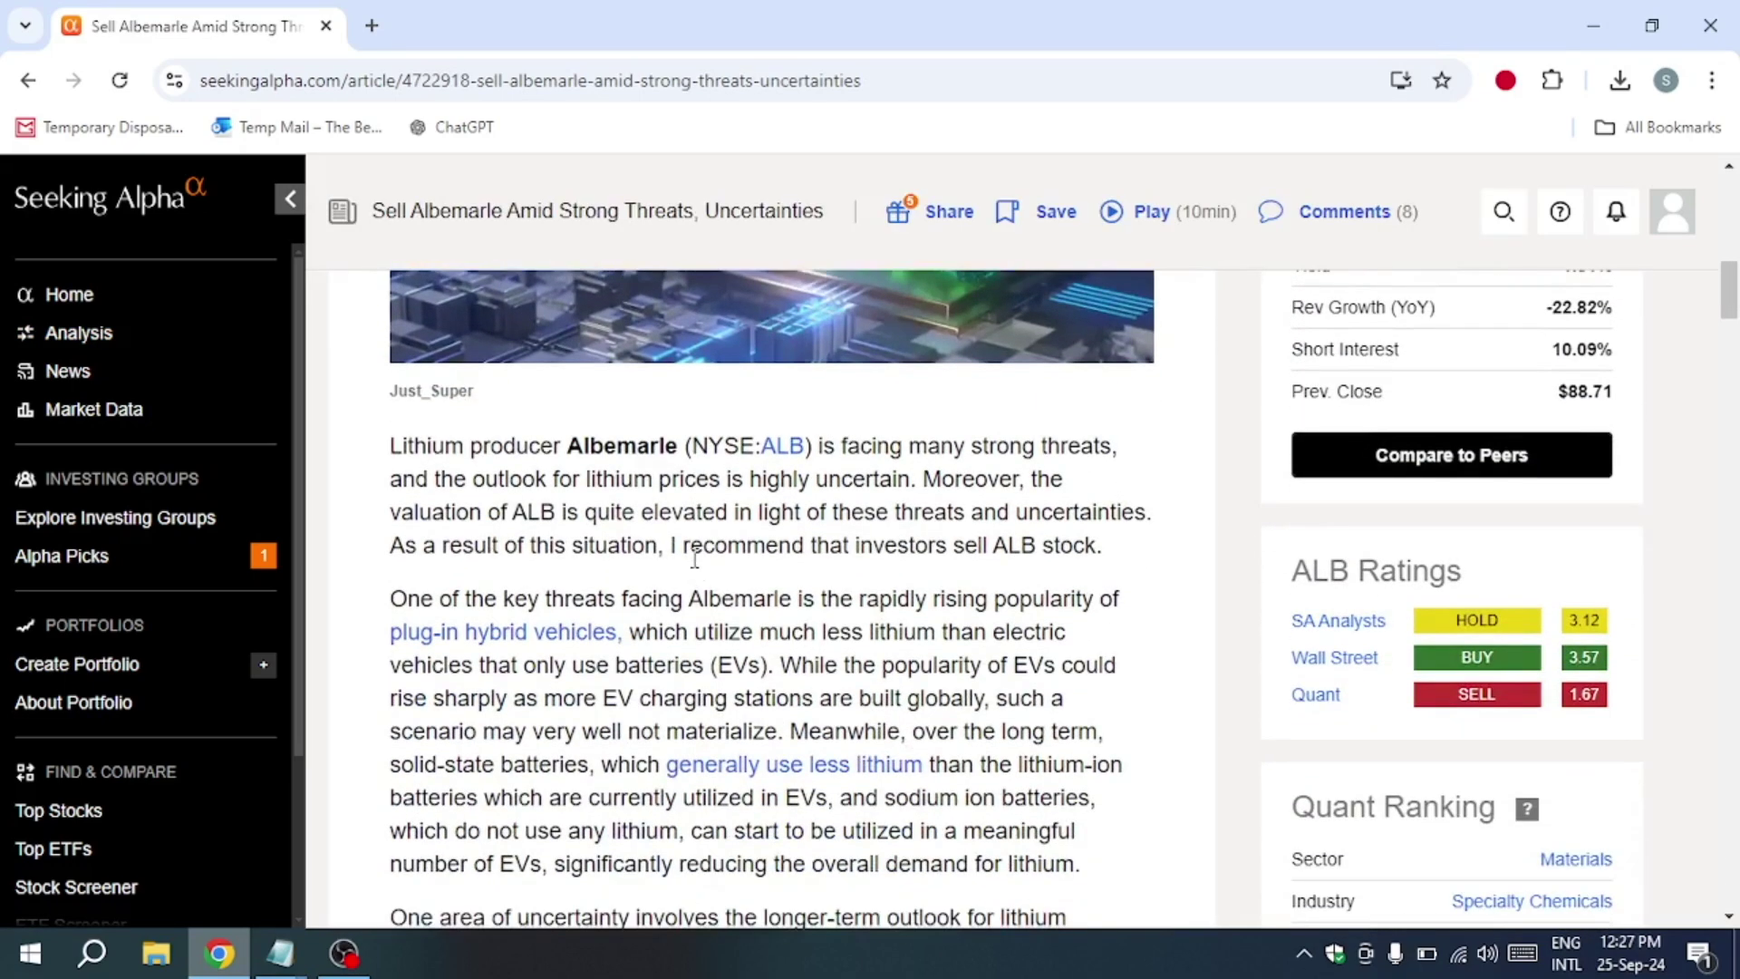
pyautogui.scroll(-2, 692, 559)
pyautogui.scroll(-1, 692, 560)
pyautogui.scroll(-3, 691, 558)
pyautogui.scroll(-1, 693, 558)
pyautogui.scroll(-1, 693, 560)
pyautogui.scroll(-1, 692, 559)
pyautogui.scroll(-1, 692, 559)
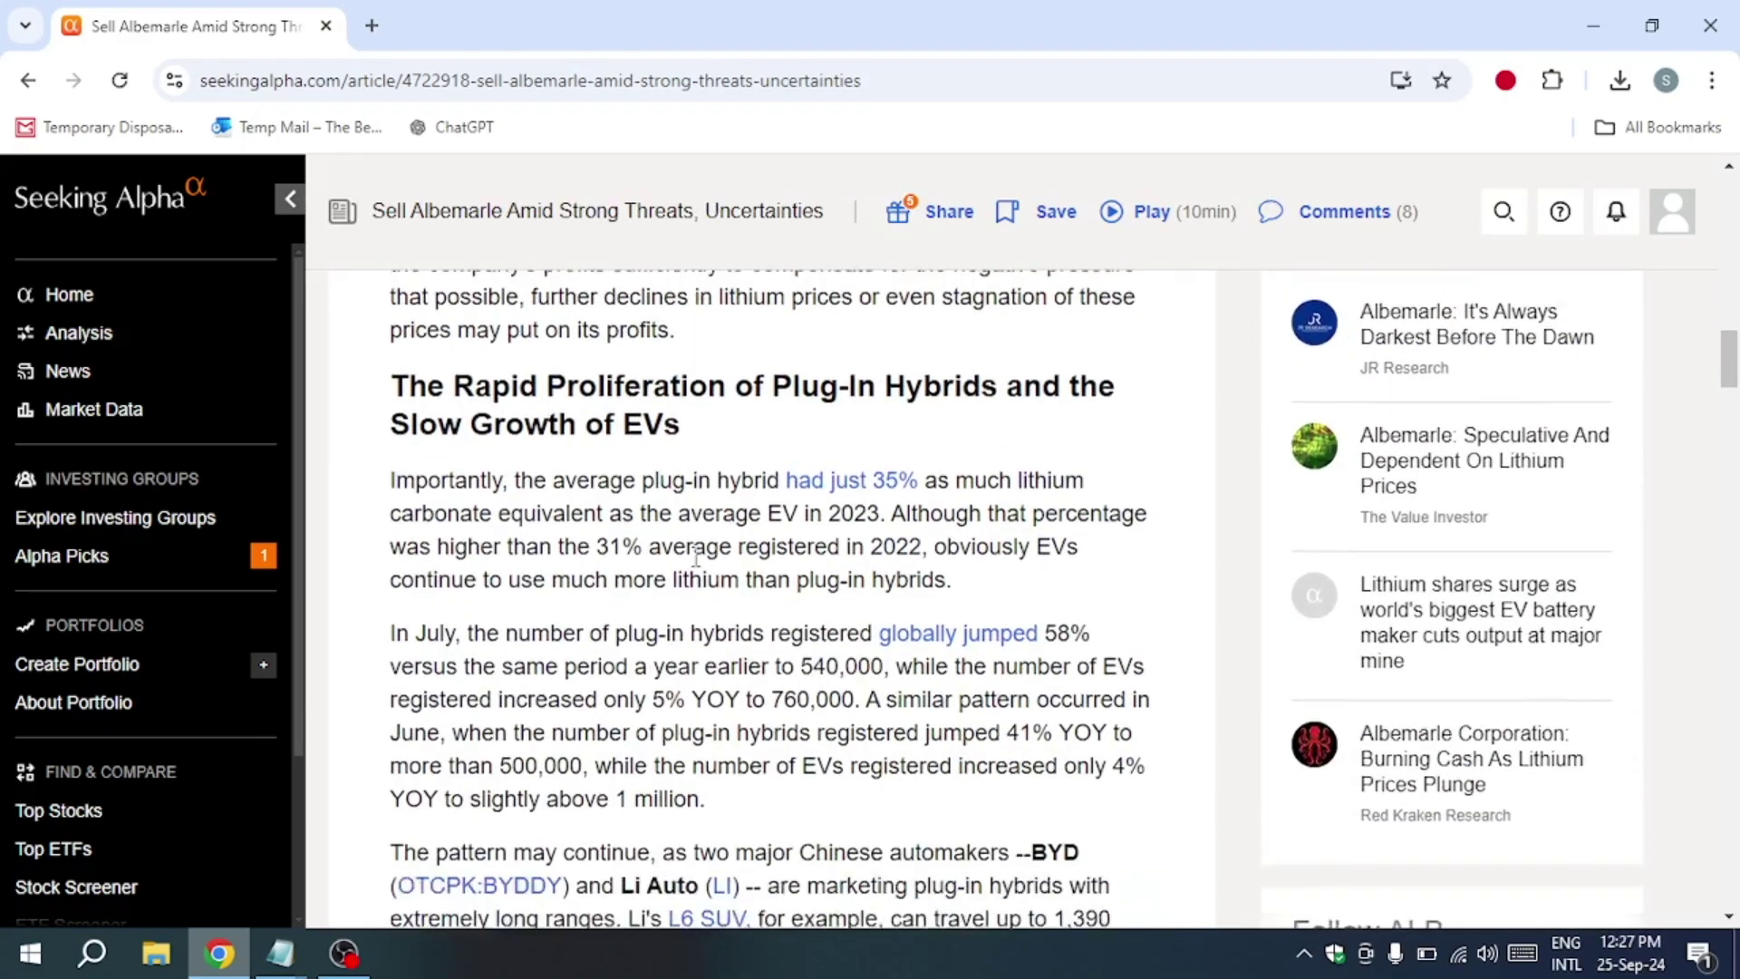
pyautogui.scroll(-1, 692, 560)
pyautogui.scroll(-1, 693, 559)
pyautogui.scroll(-1, 692, 559)
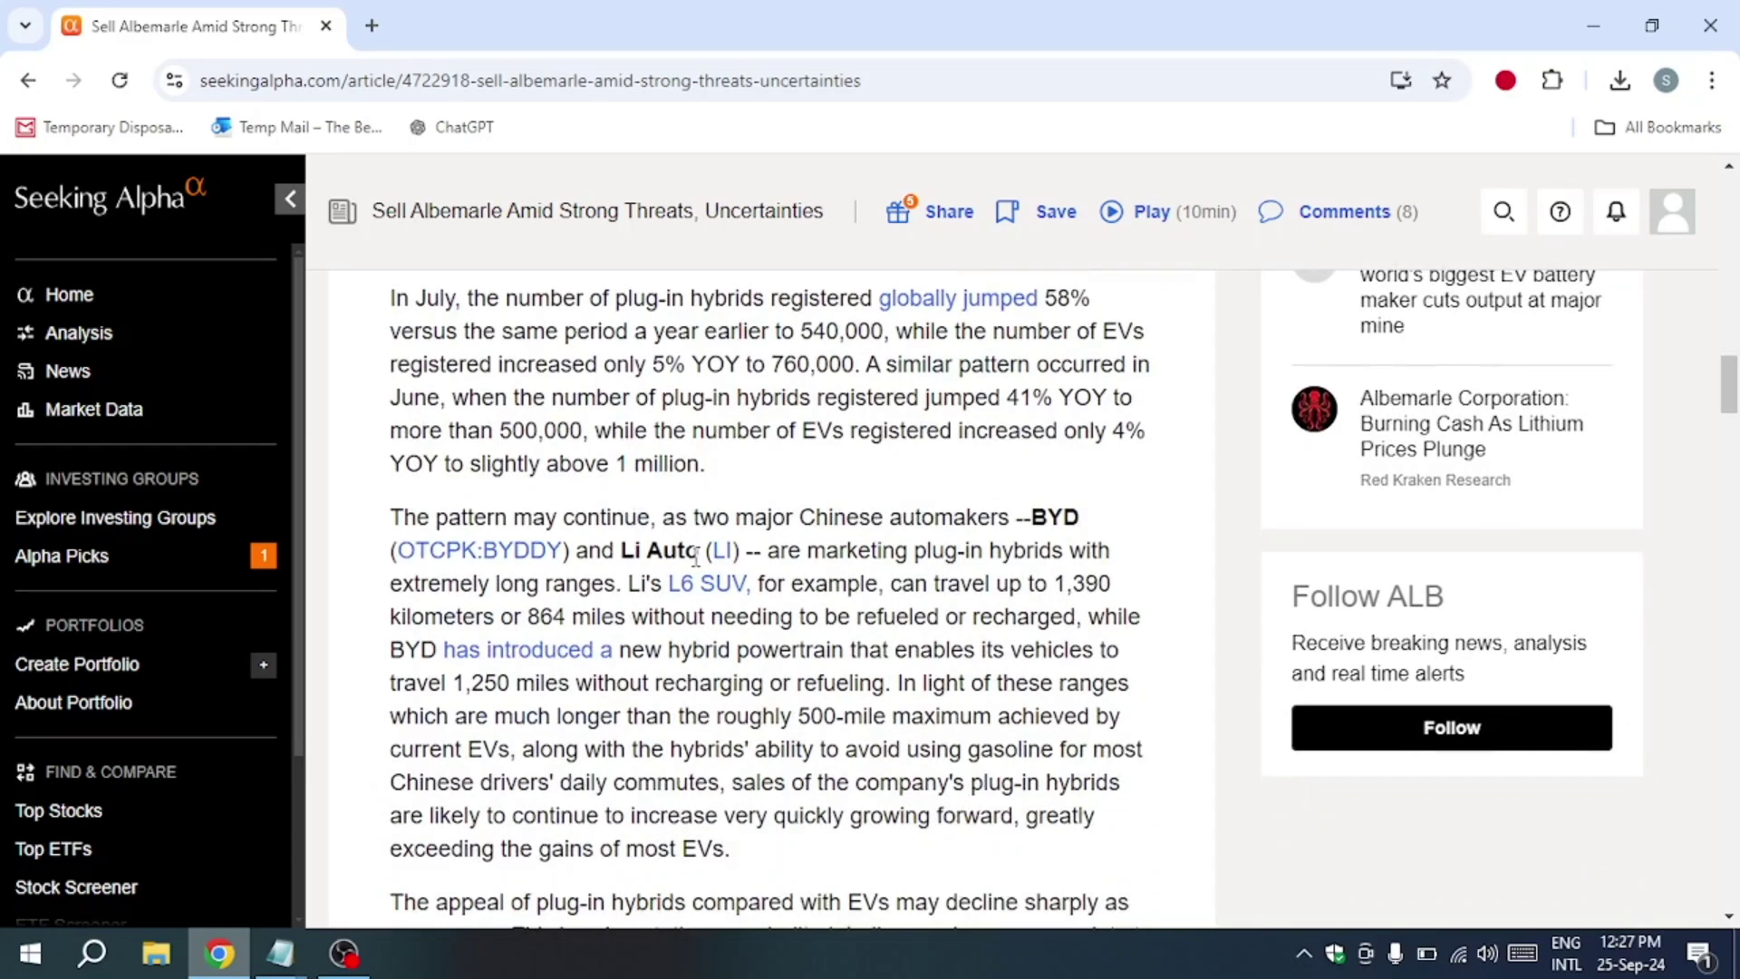
pyautogui.scroll(-3, 697, 556)
pyautogui.scroll(-1, 697, 556)
pyautogui.scroll(-2, 697, 556)
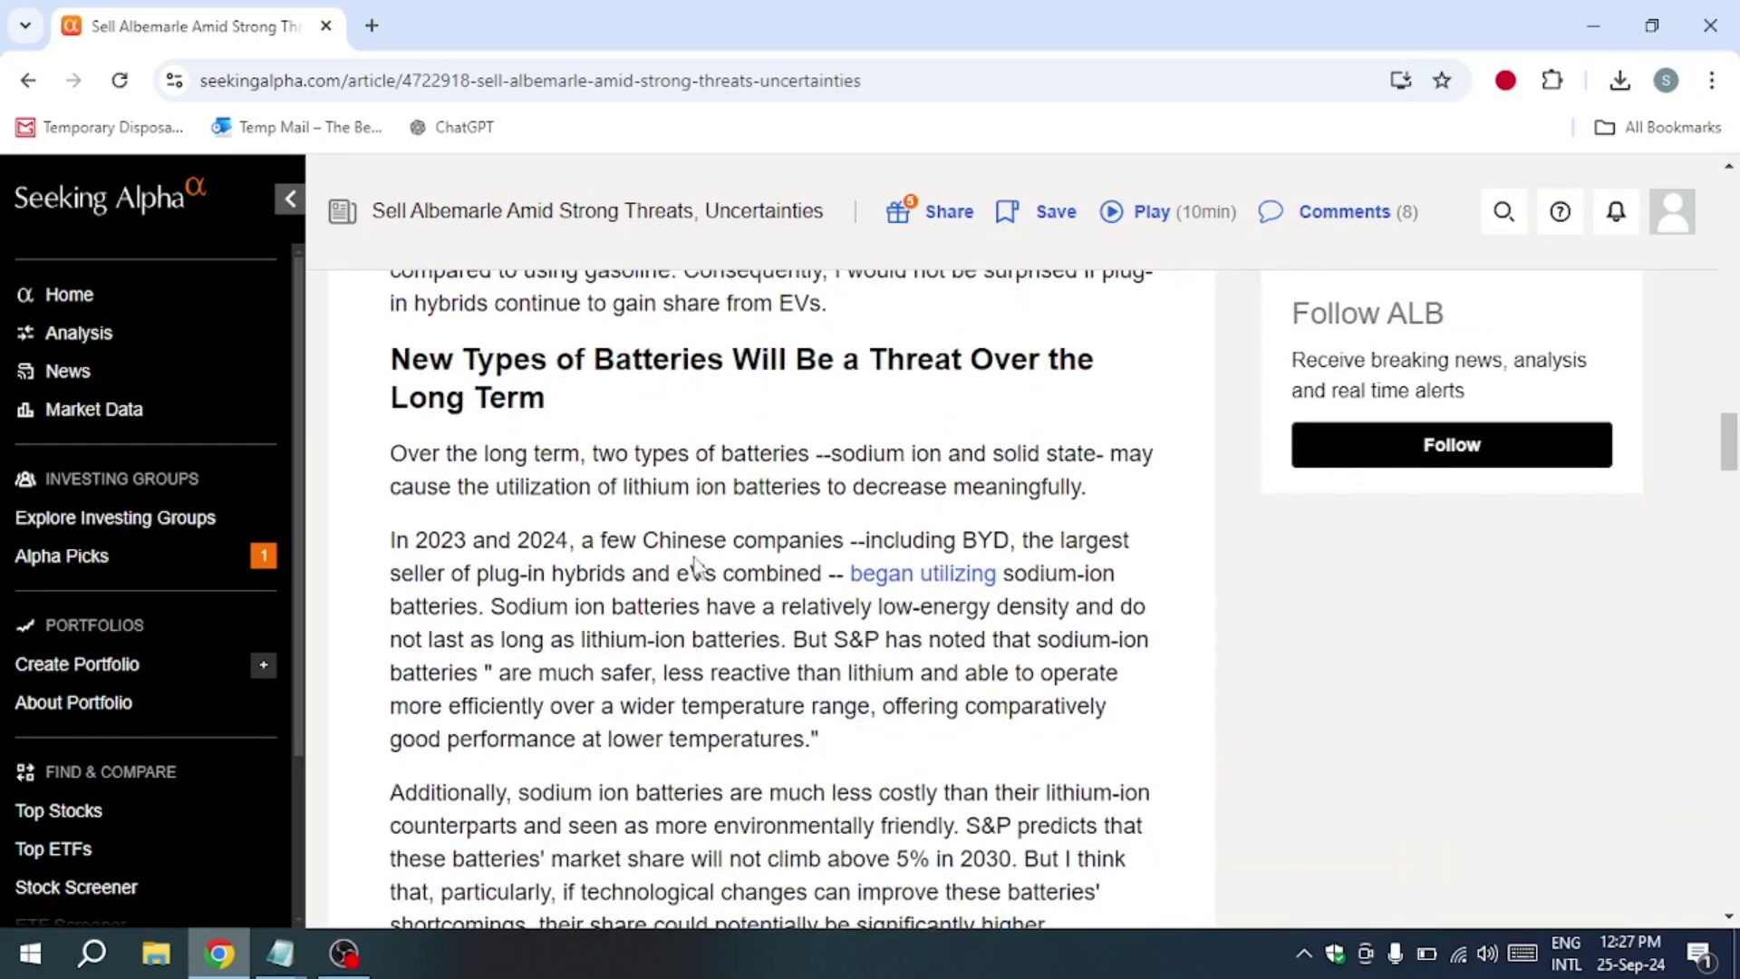
pyautogui.scroll(-3, 696, 557)
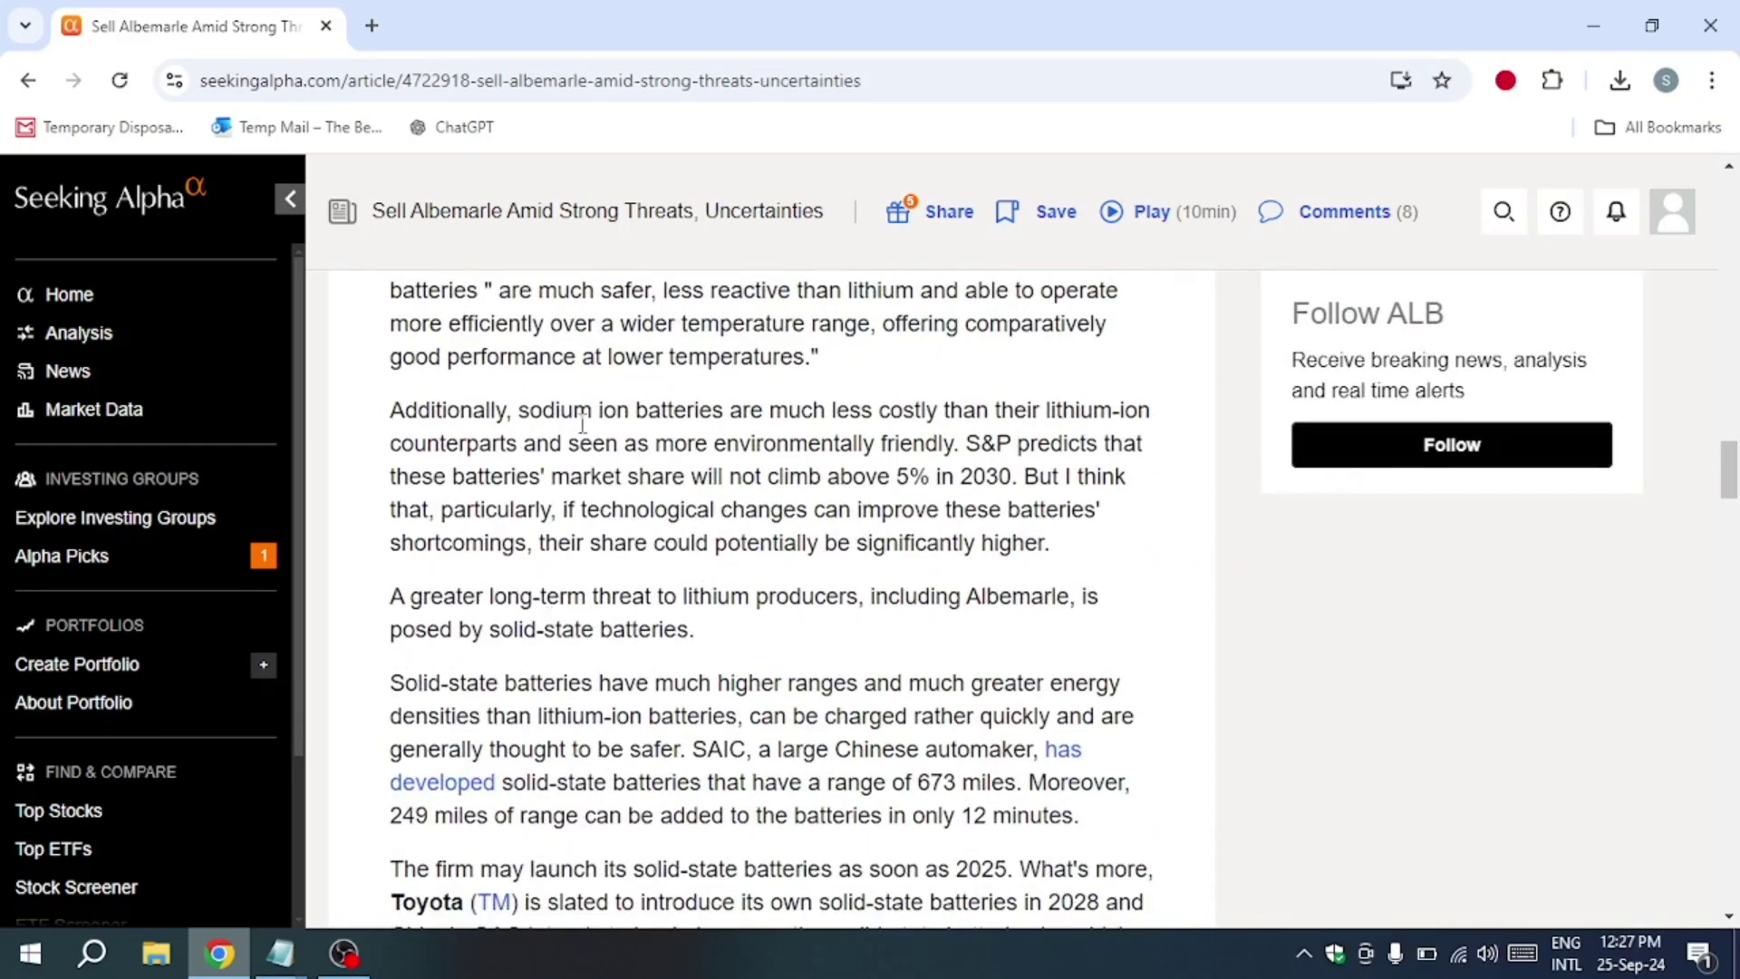
# Step: Switch from the Albemarle article to 'Enphase: Stay Calm And Keep On Loading Up' and restore site navigation
pyautogui.click(290, 198)
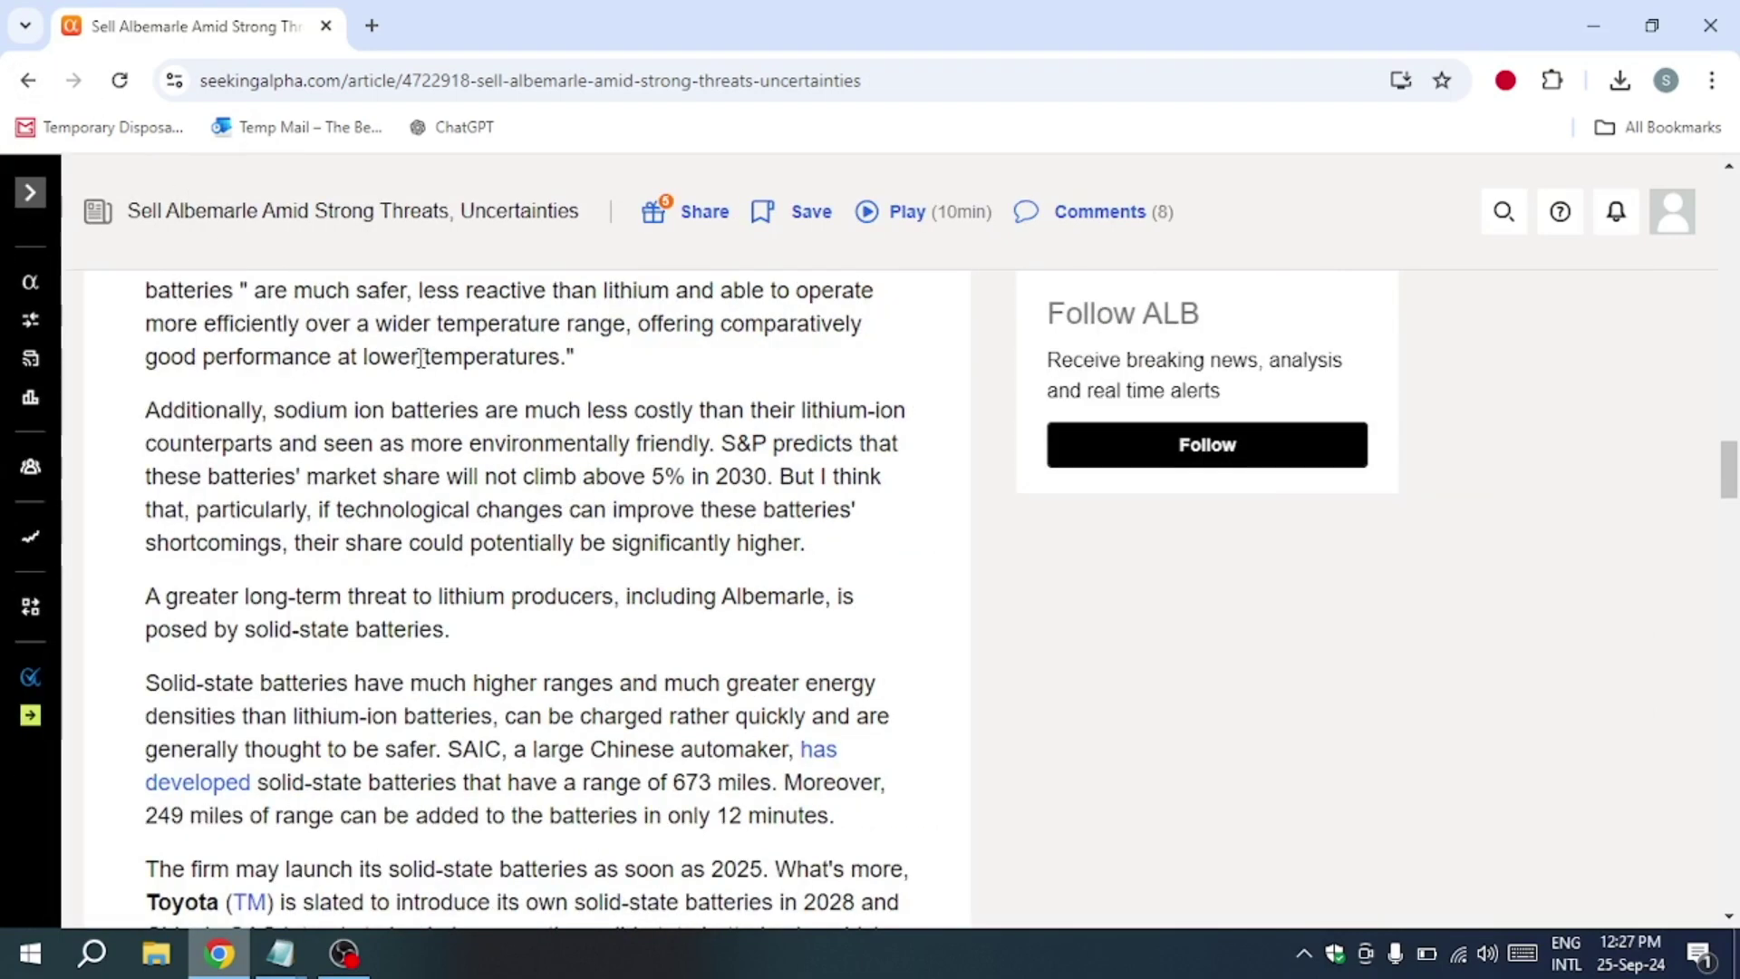
pyautogui.scroll(-1, 421, 361)
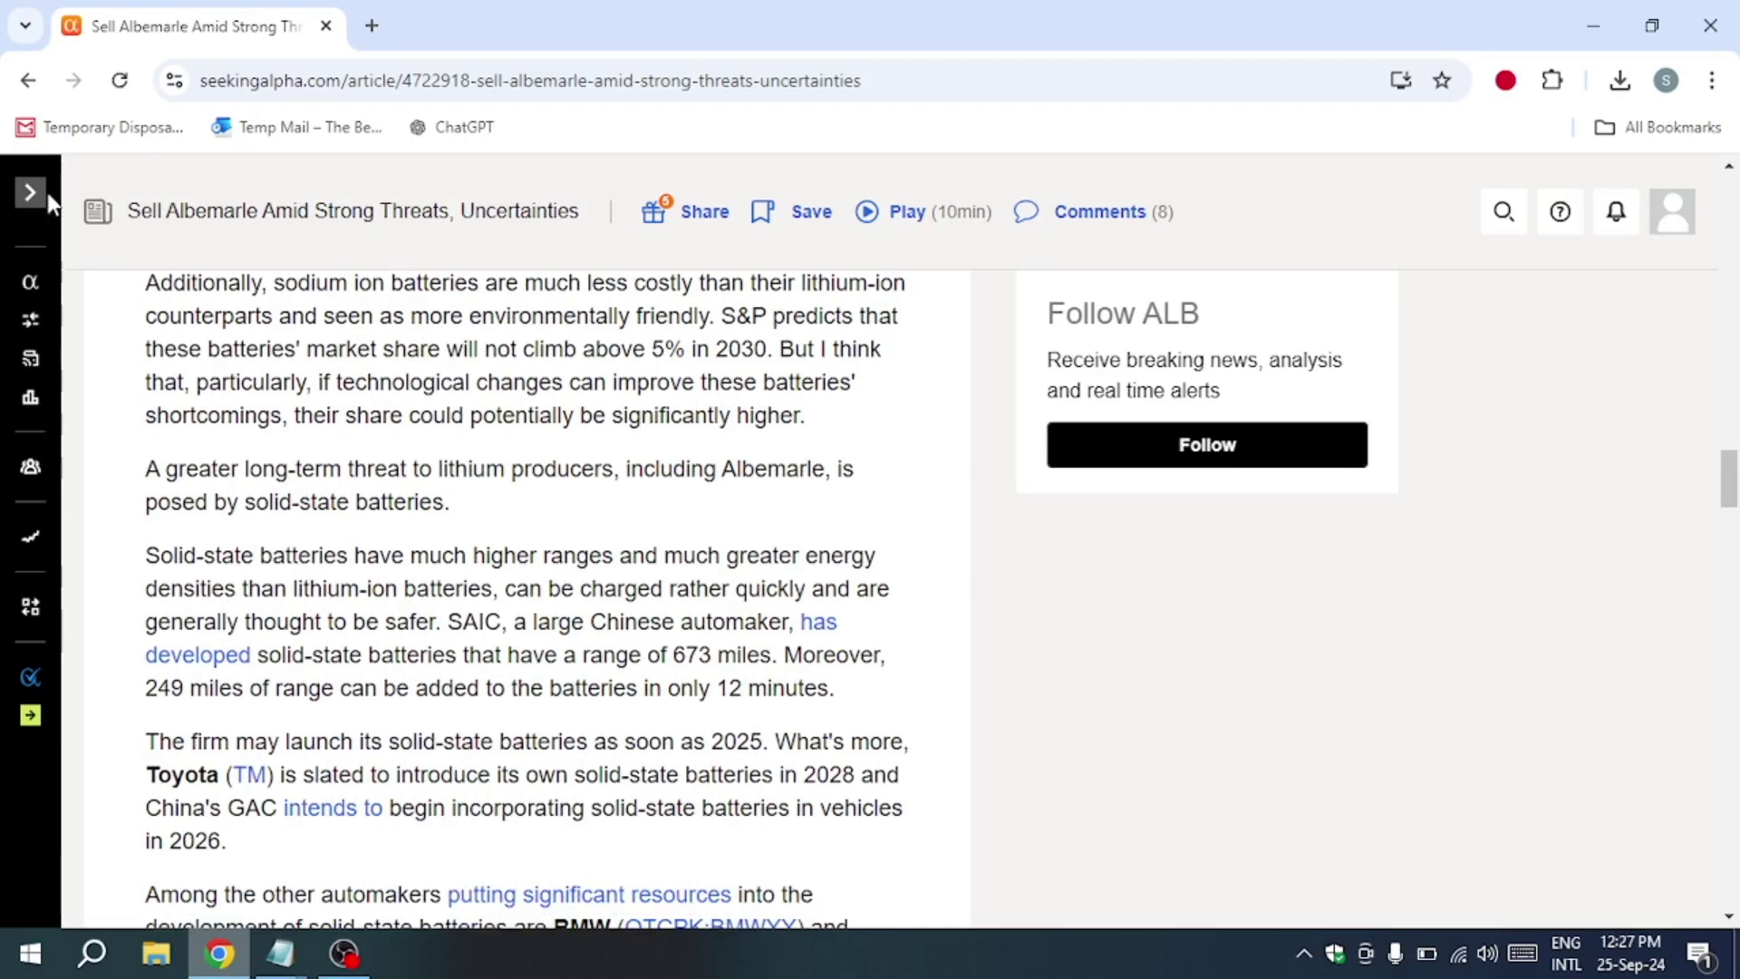
pyautogui.click(28, 80)
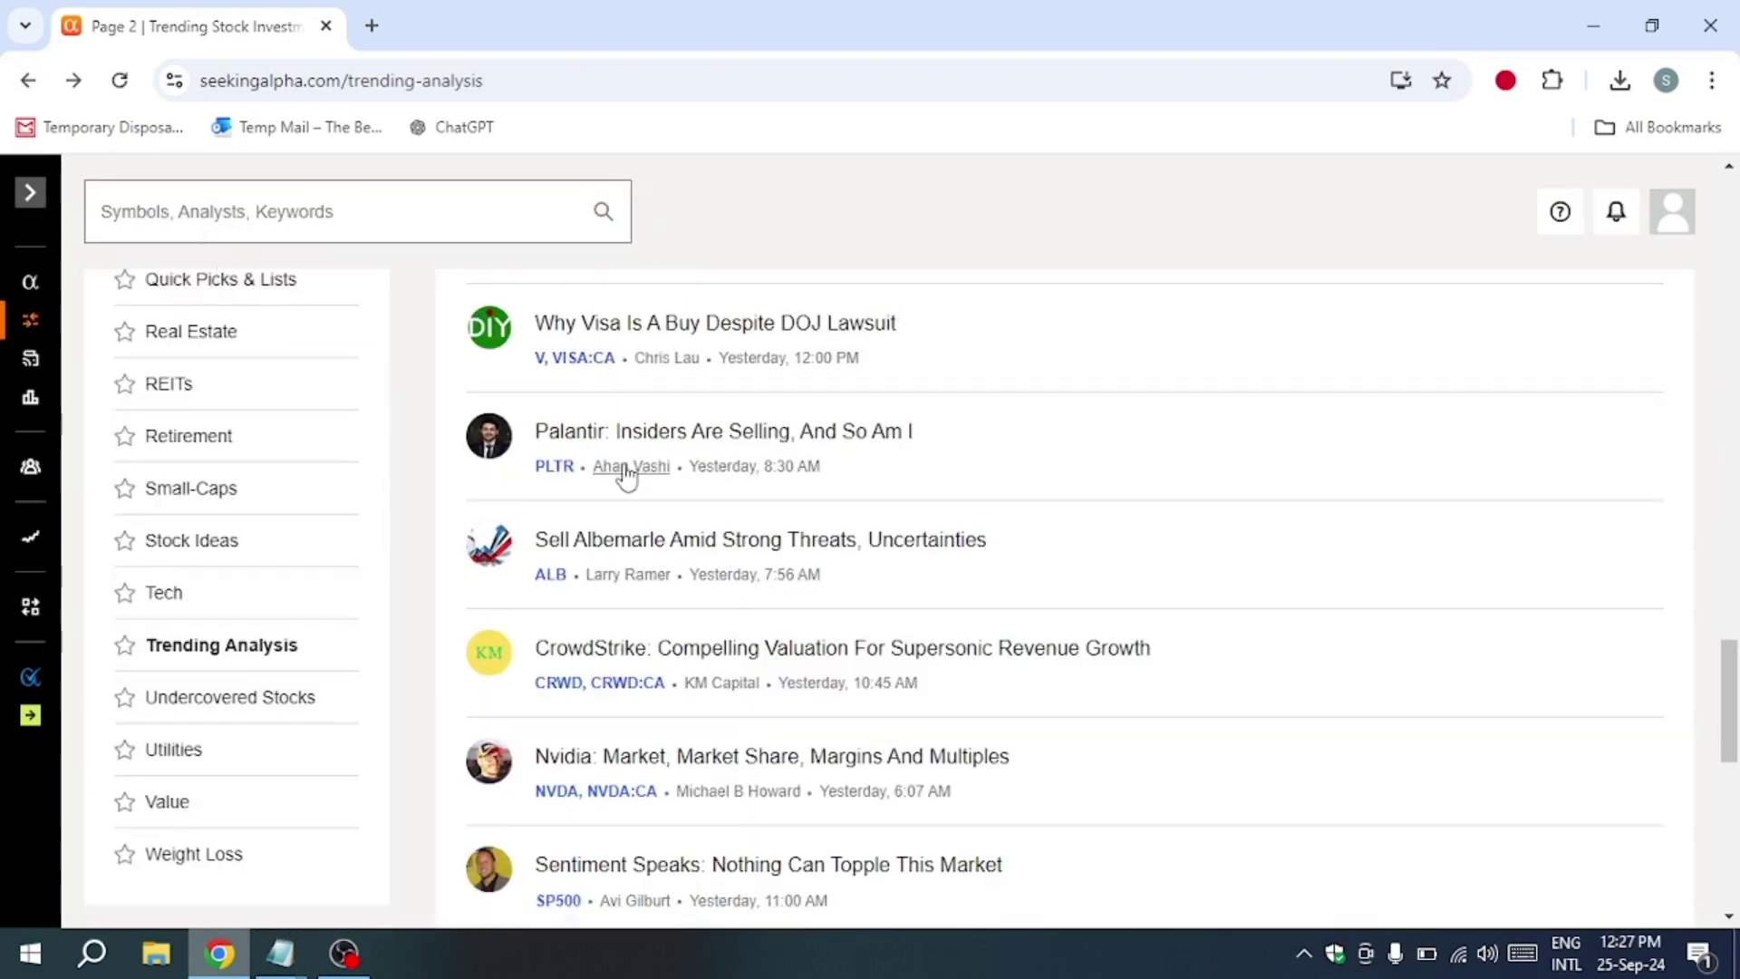
pyautogui.scroll(-1, 629, 503)
pyautogui.scroll(-1, 629, 503)
pyautogui.scroll(-1, 761, 720)
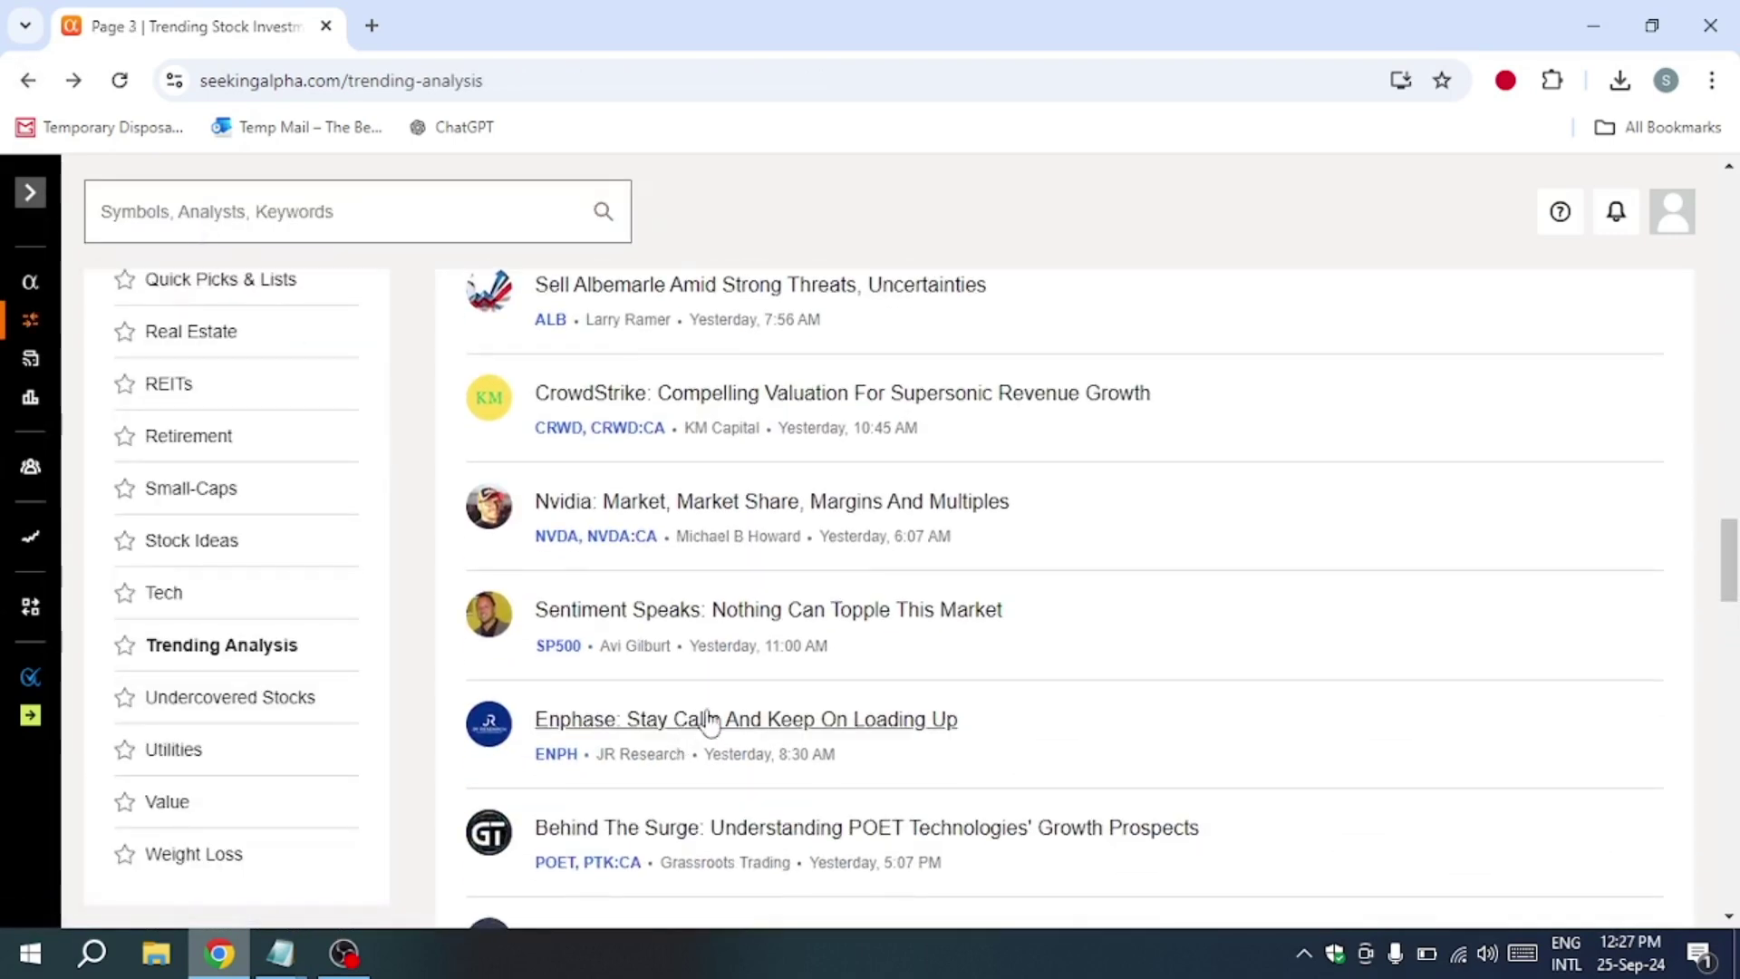
pyautogui.click(761, 718)
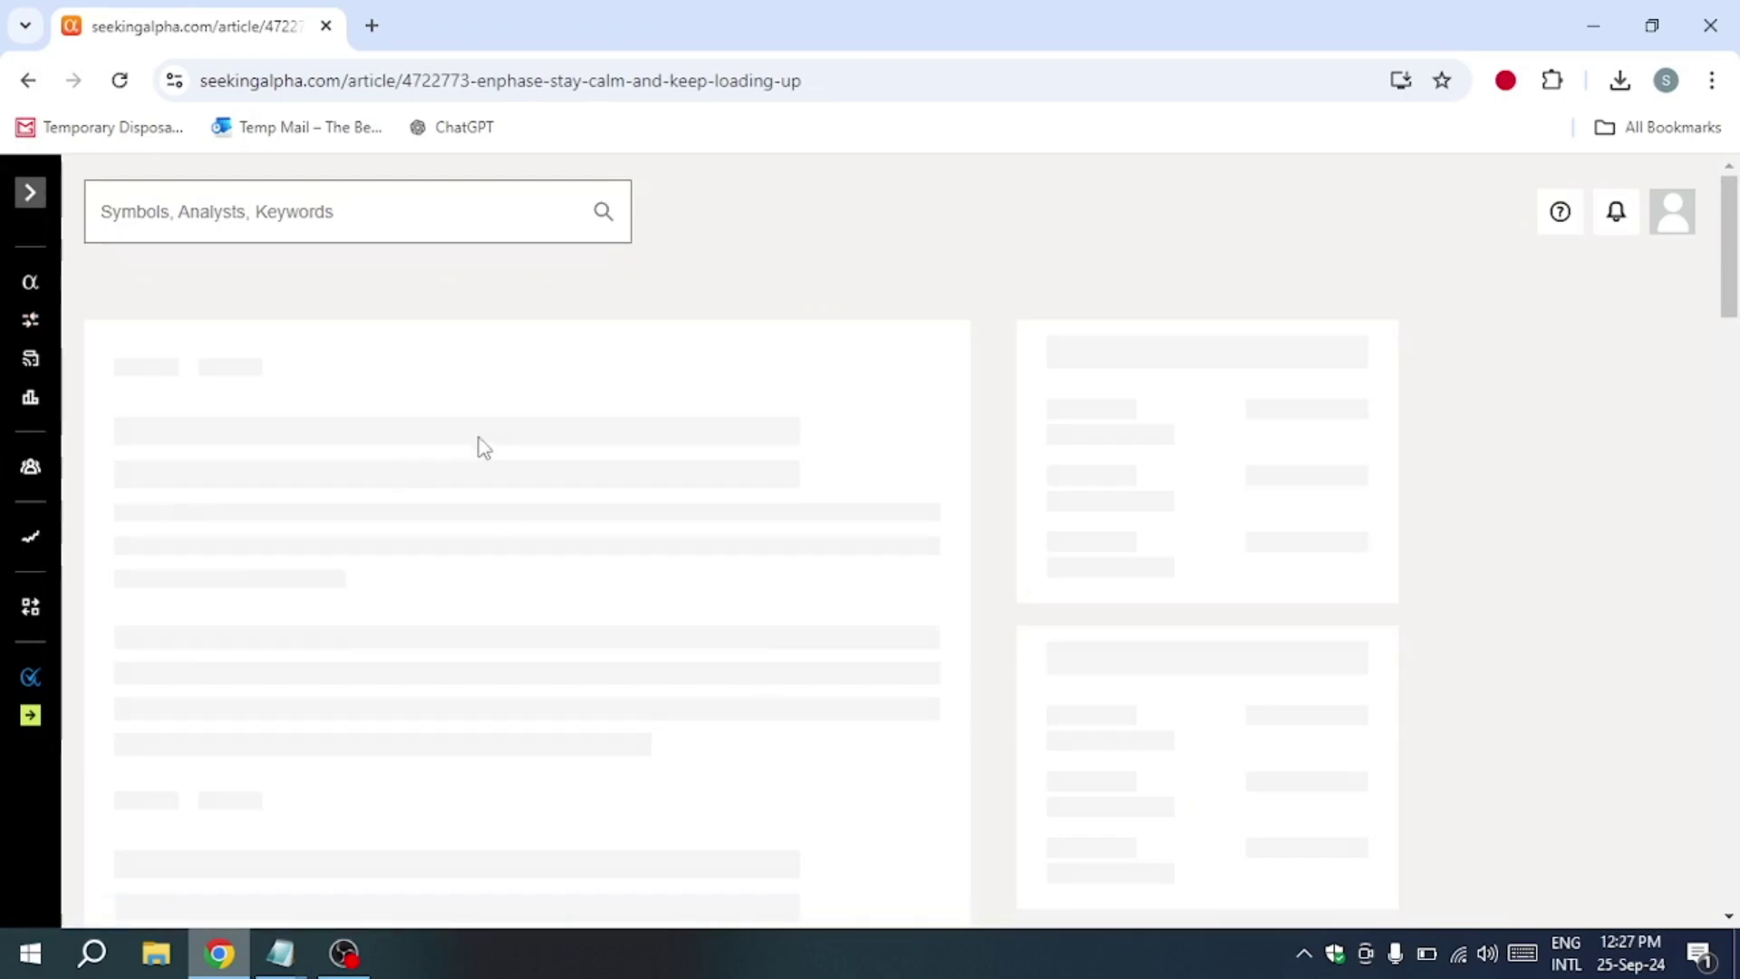
pyautogui.scroll(-3, 482, 395)
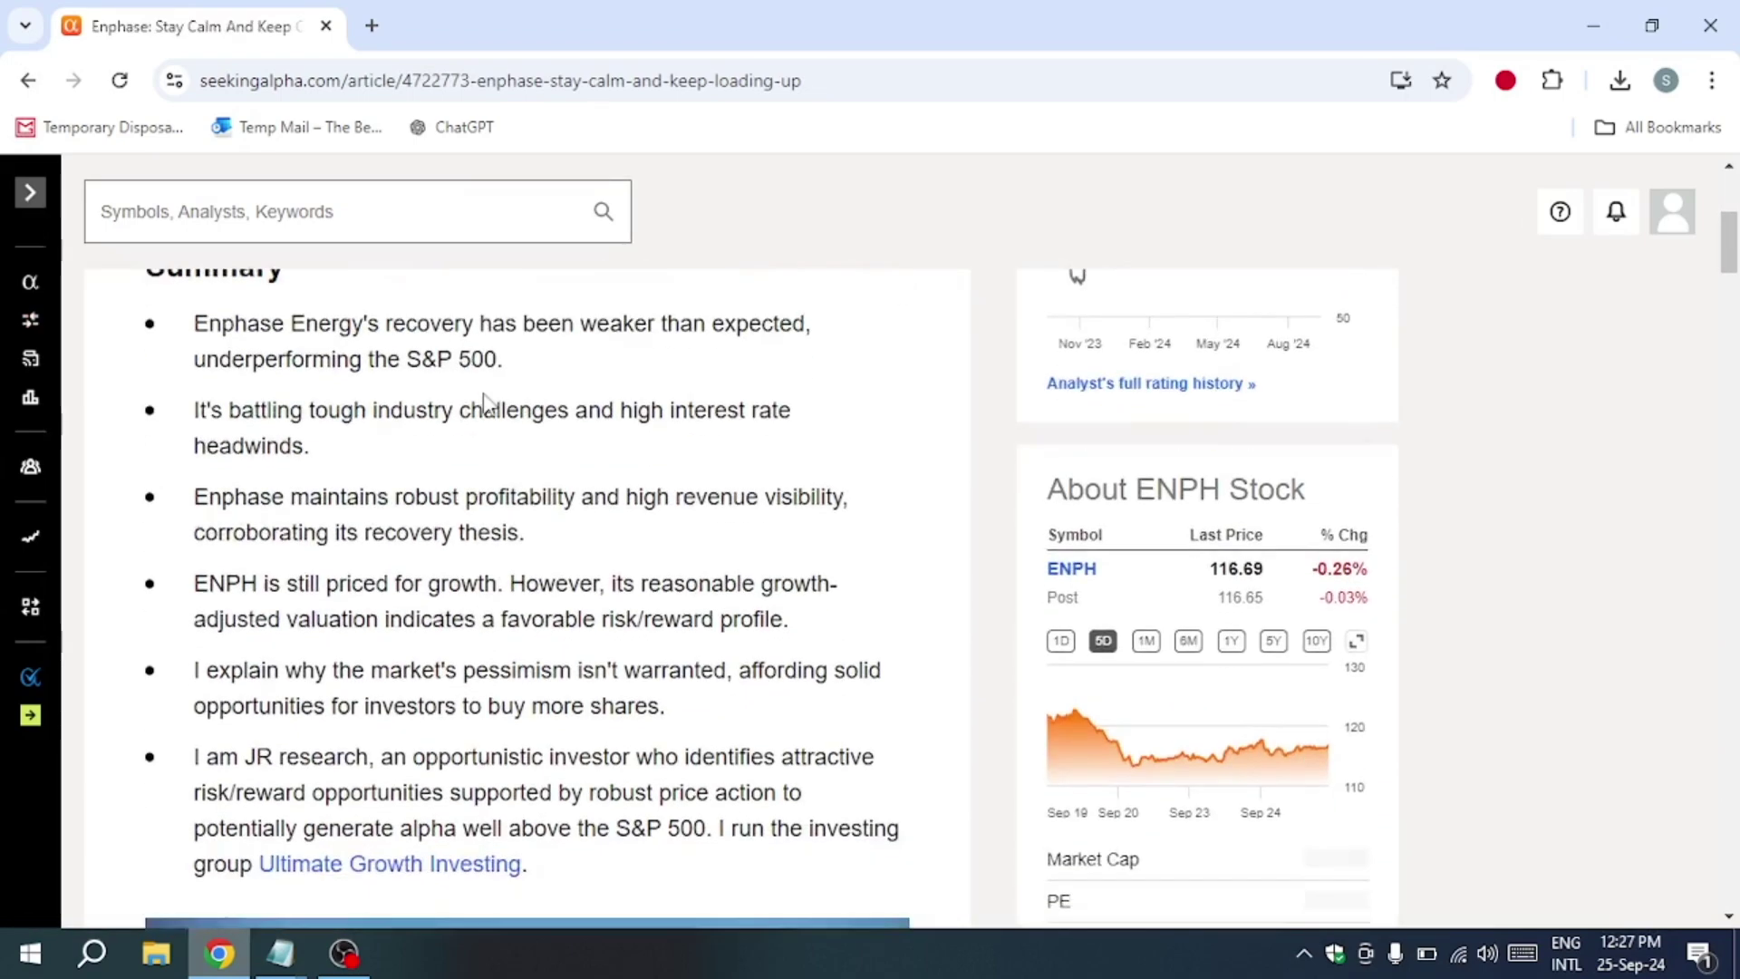
pyautogui.scroll(-2, 483, 394)
pyautogui.scroll(-2, 488, 394)
pyautogui.scroll(-1, 489, 395)
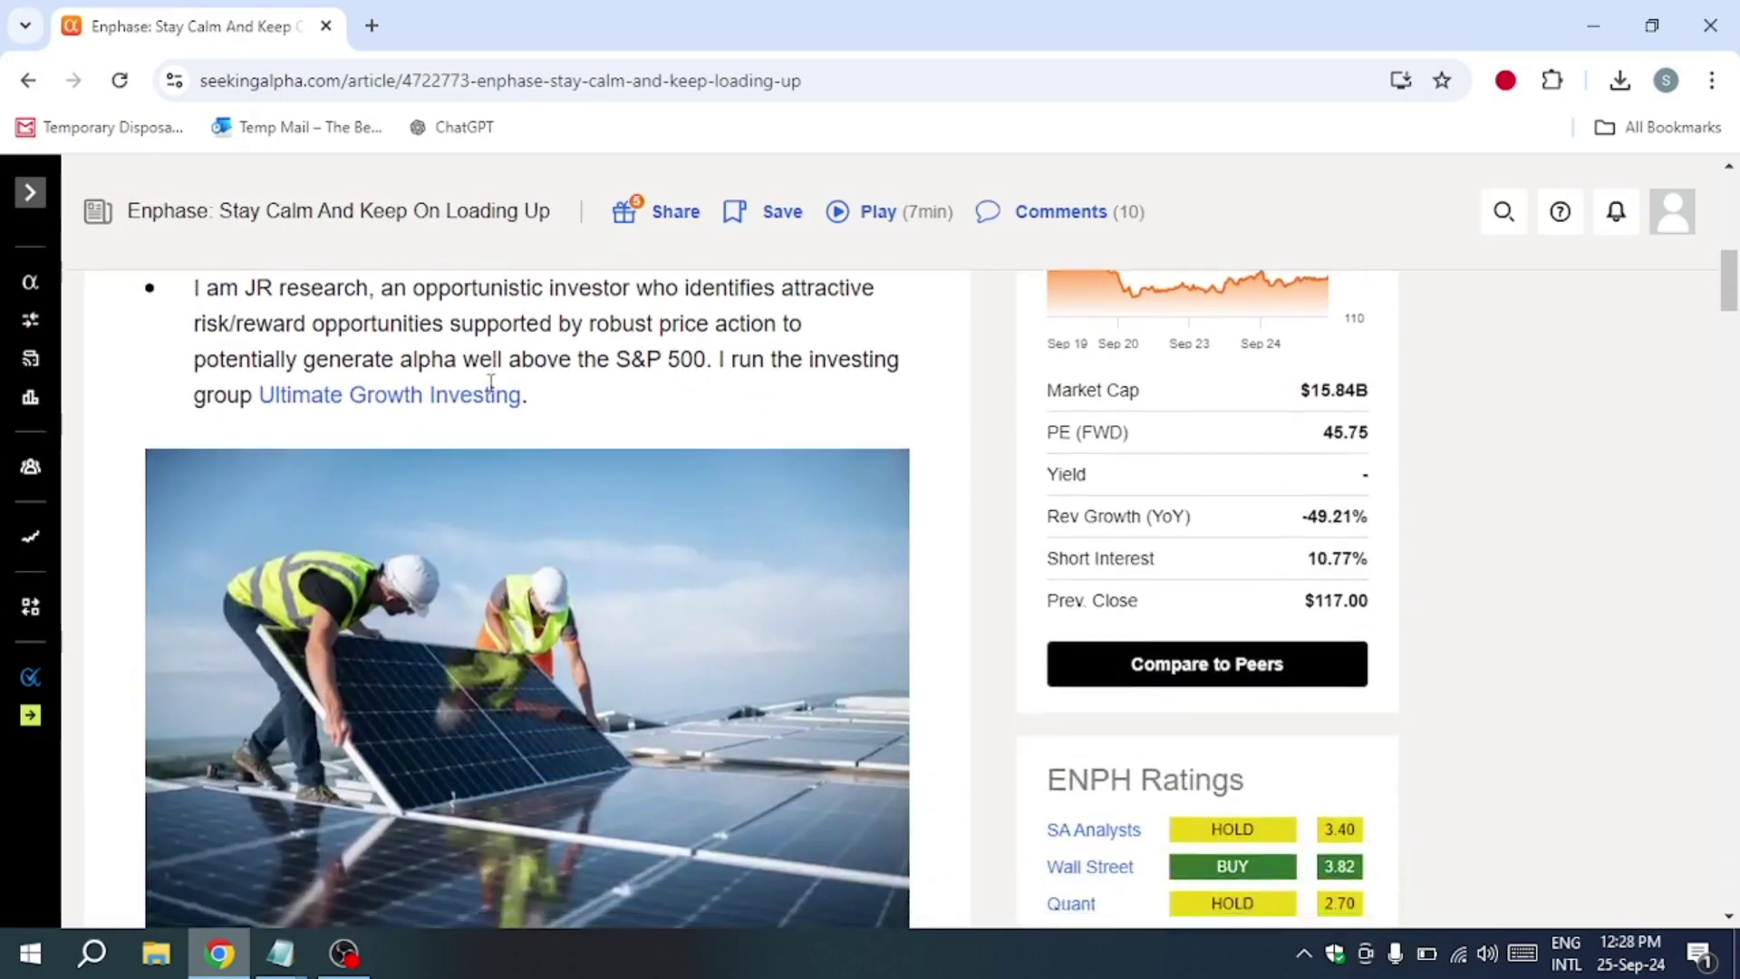
pyautogui.scroll(-1, 489, 394)
pyautogui.scroll(-1, 487, 380)
pyautogui.scroll(-1, 489, 379)
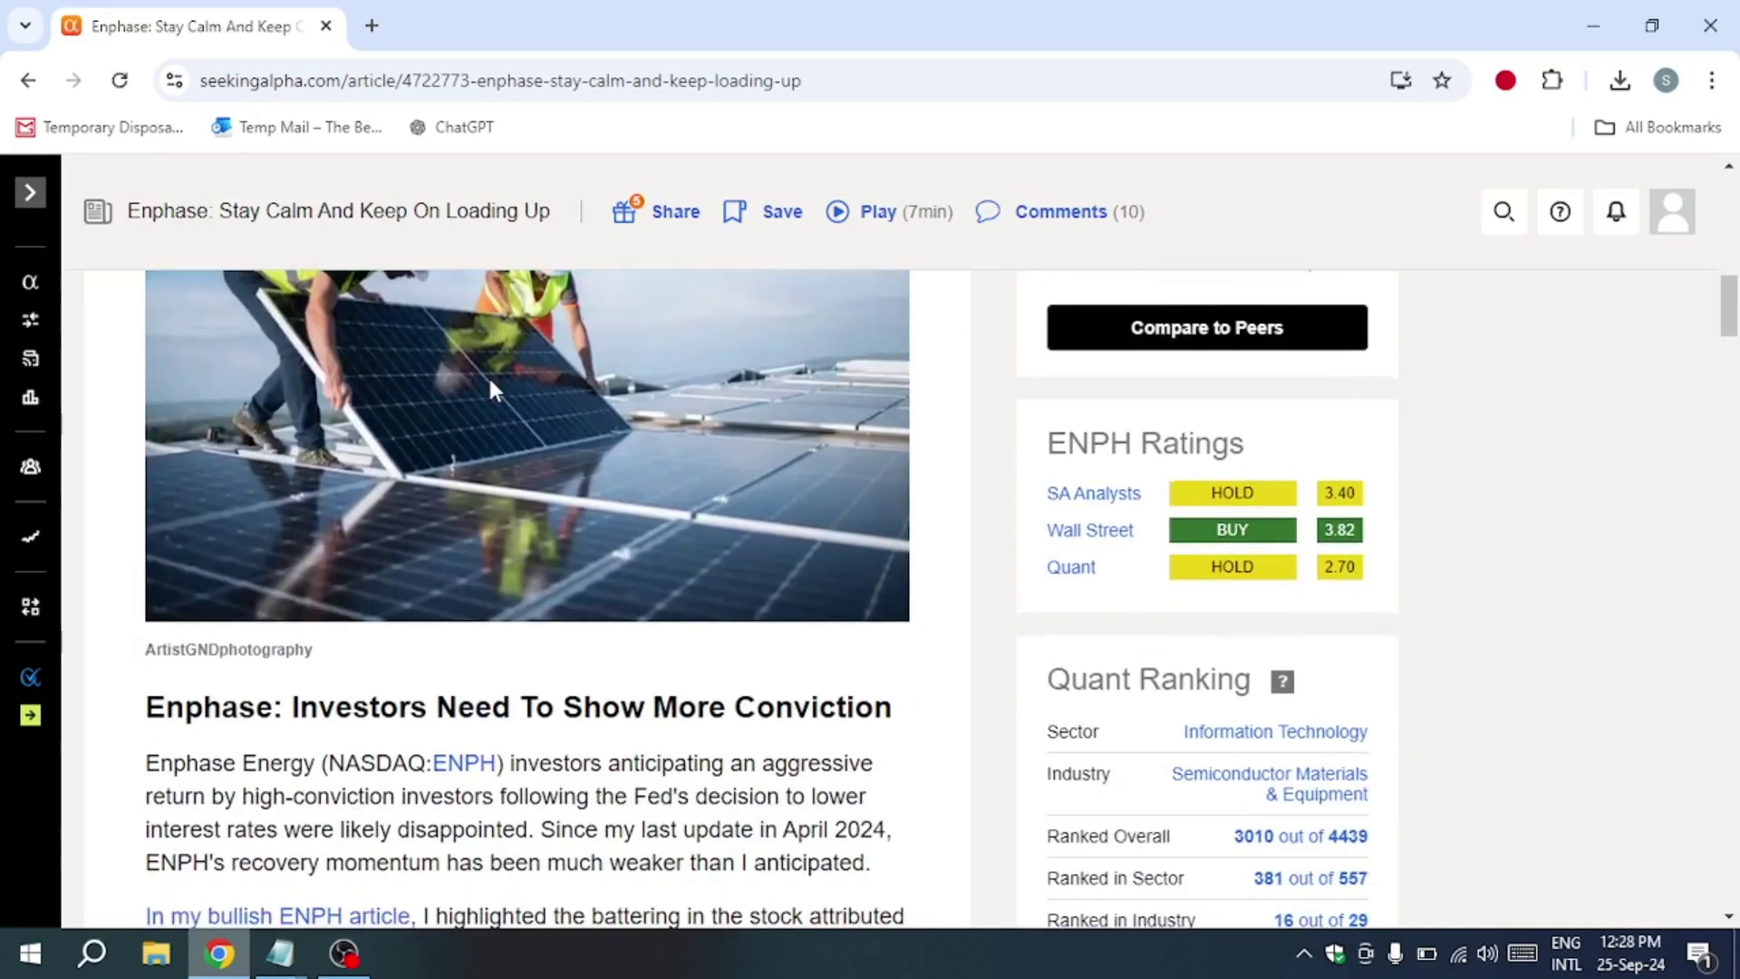
pyautogui.click(30, 191)
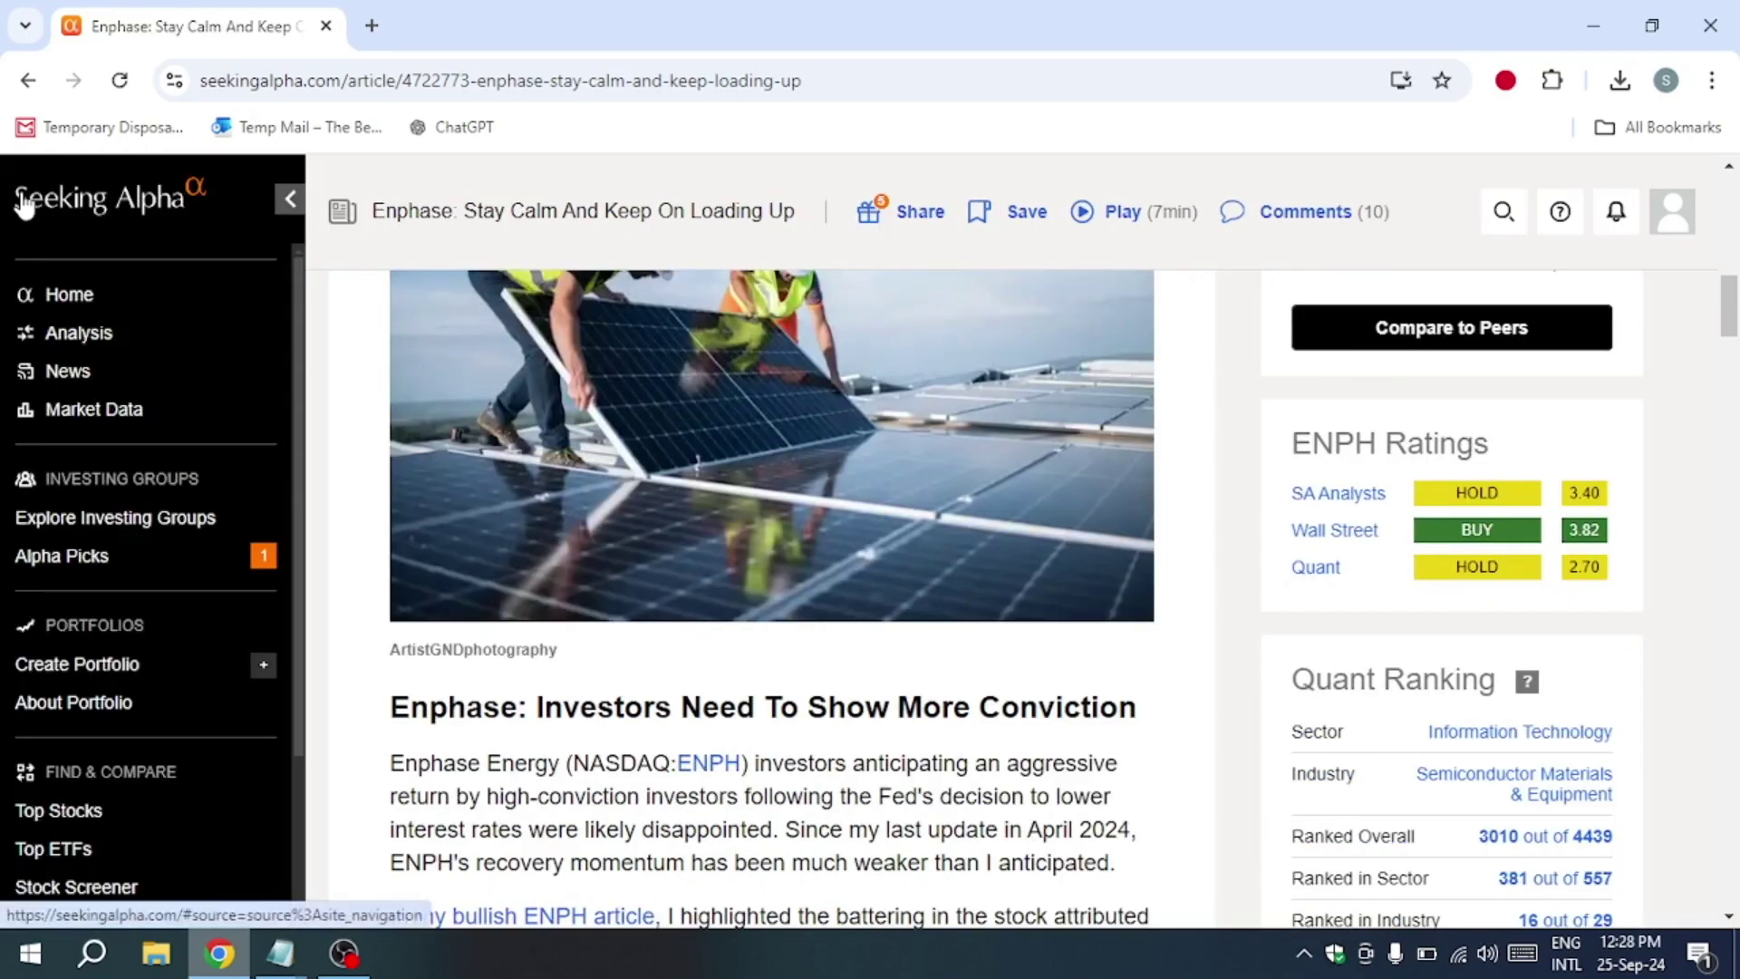
pyautogui.scroll(-2, 146, 527)
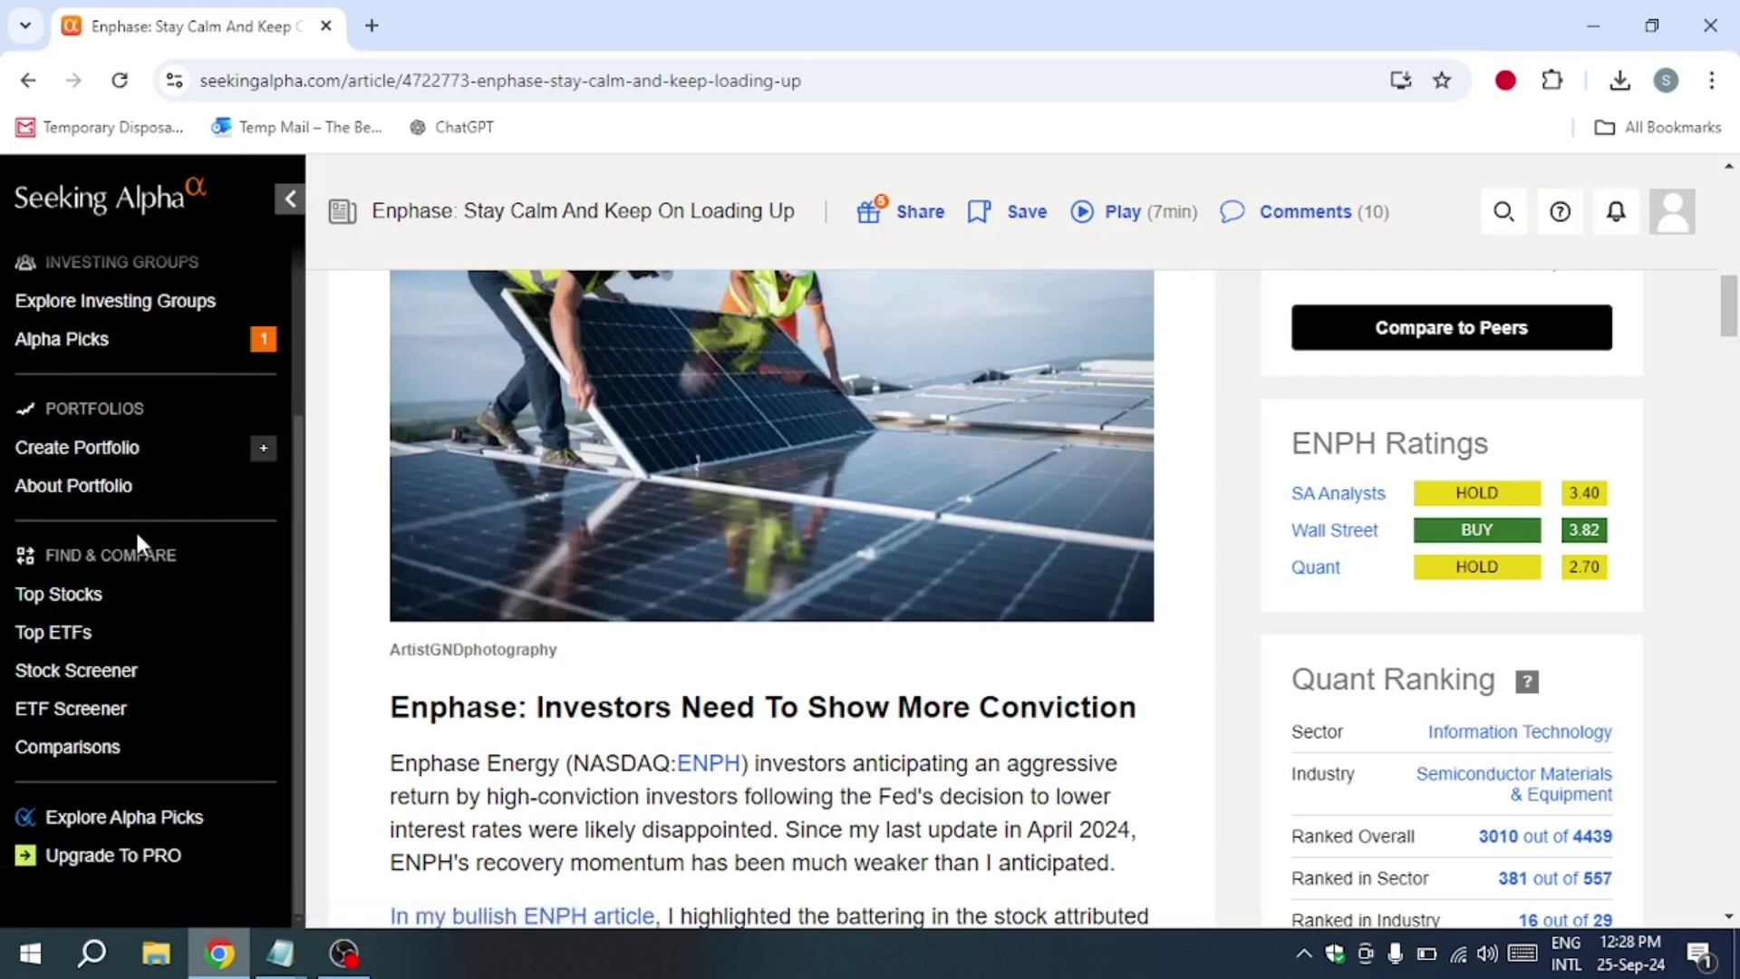
pyautogui.click(77, 671)
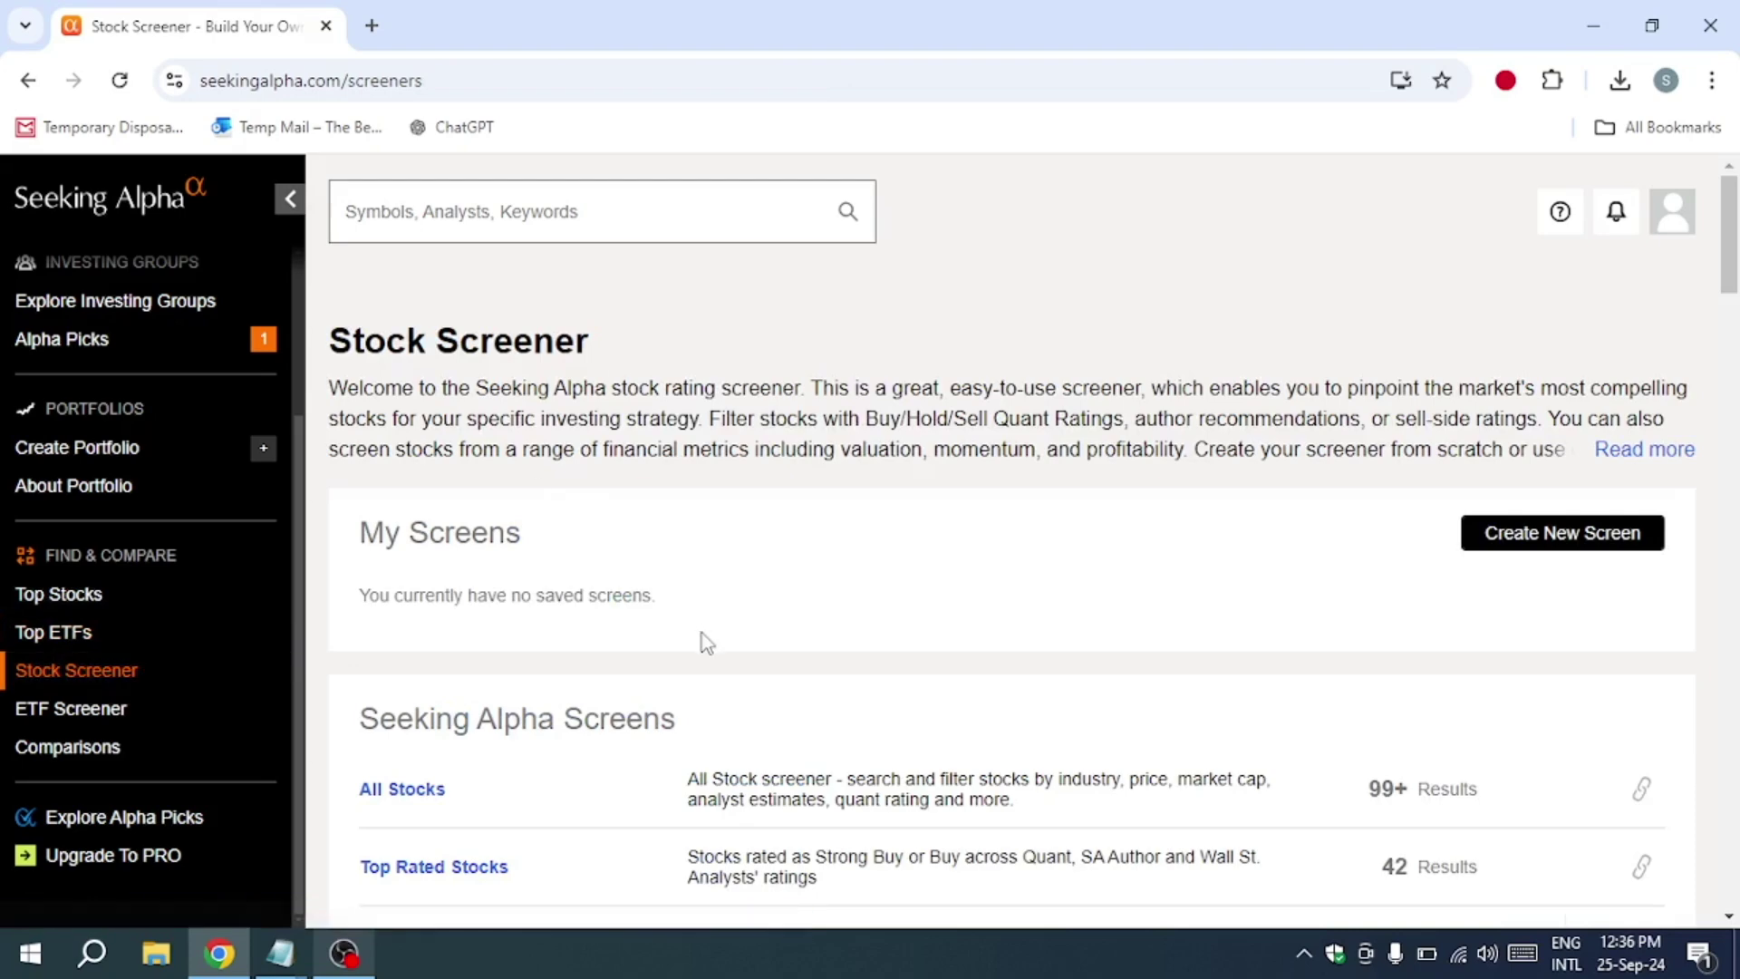
pyautogui.scroll(-2, 706, 645)
pyautogui.scroll(1, 952, 545)
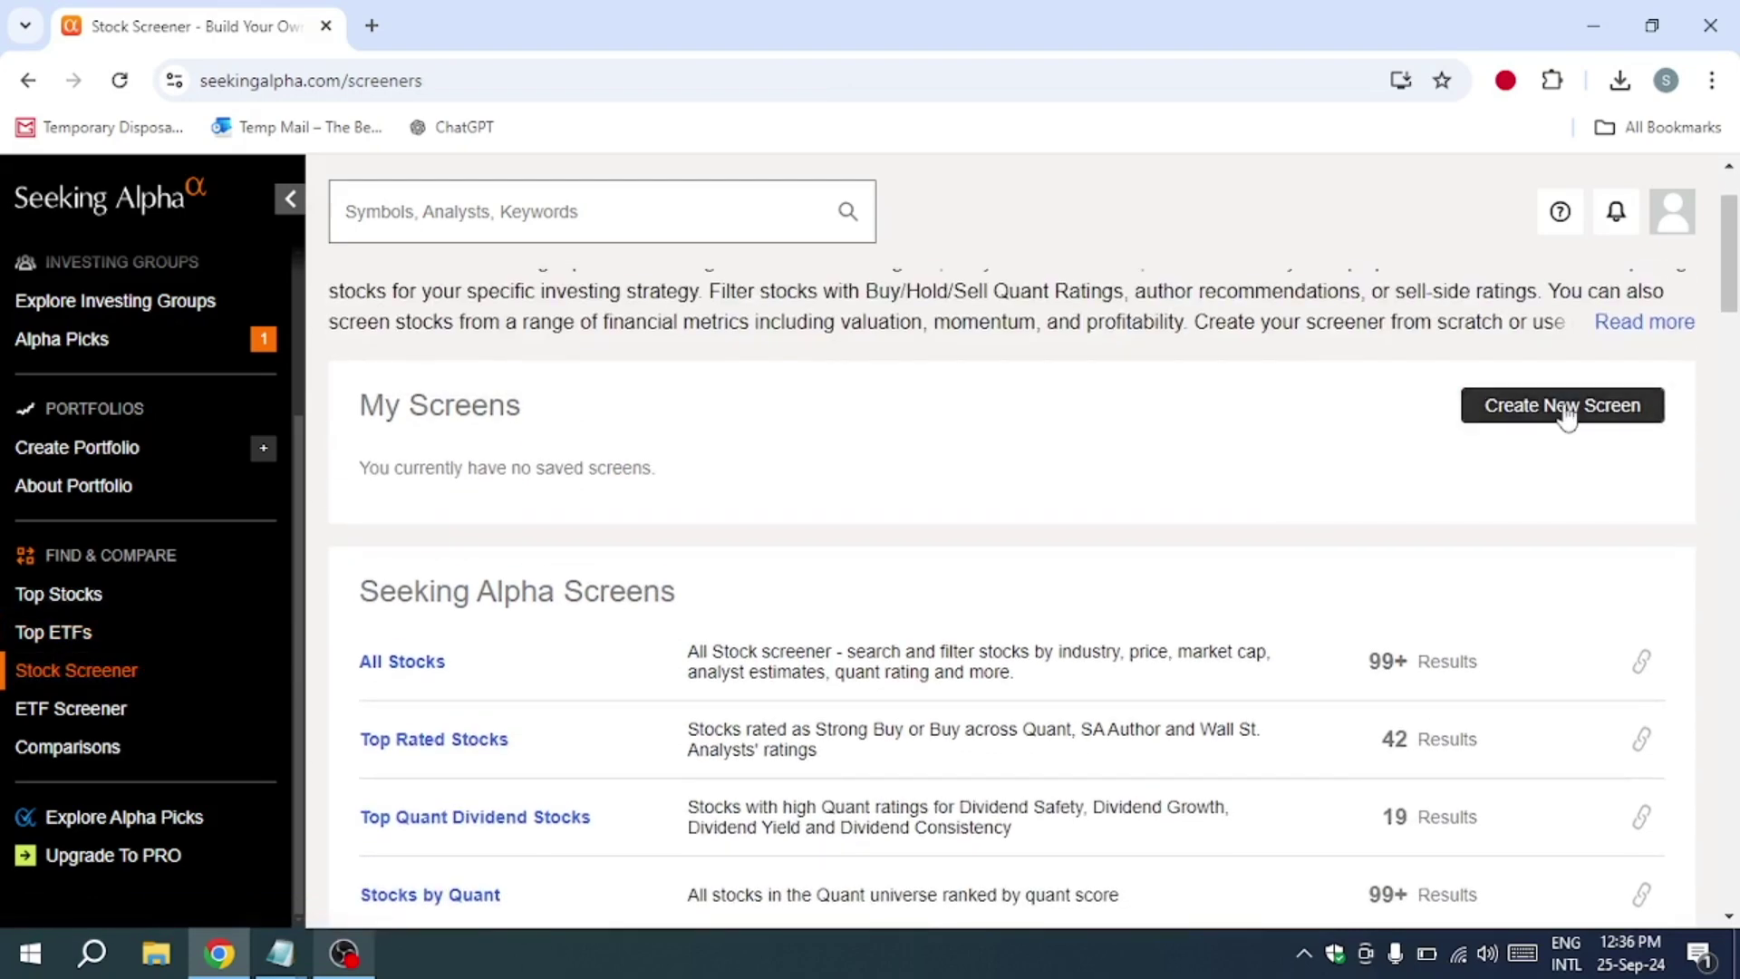
# Step: Open a new Untitled Screen, go back to the screener list, and open it again
pyautogui.click(1621, 412)
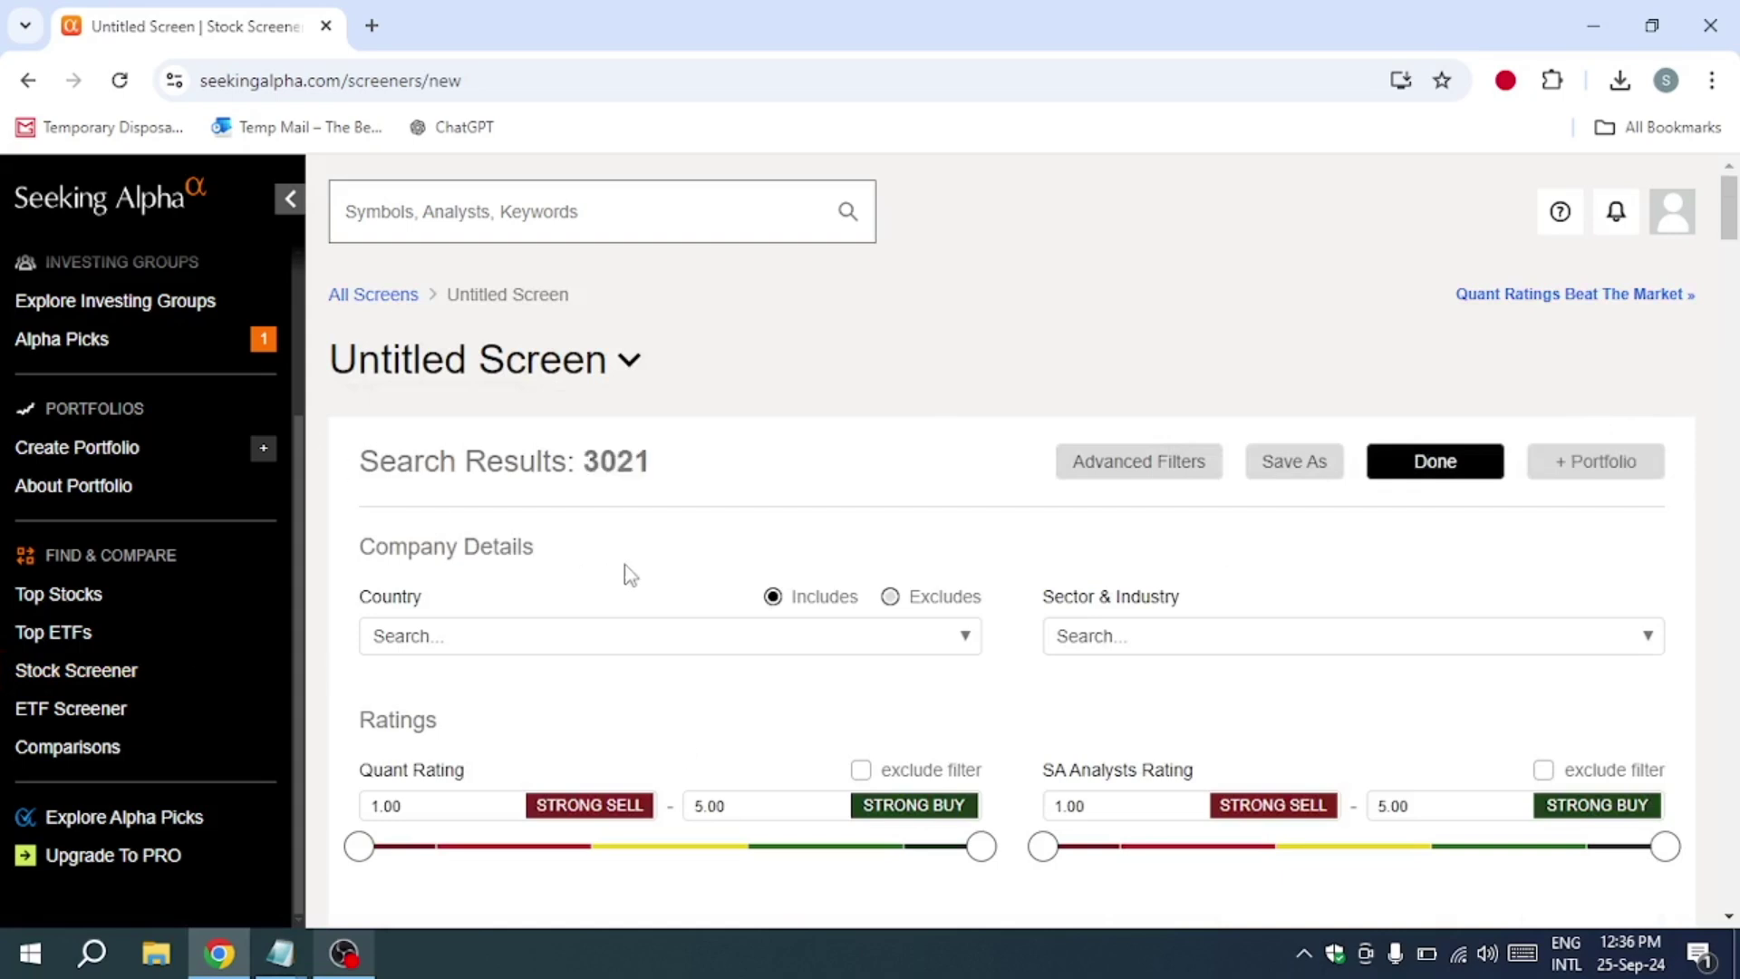
pyautogui.scroll(-2, 628, 574)
pyautogui.scroll(-2, 629, 573)
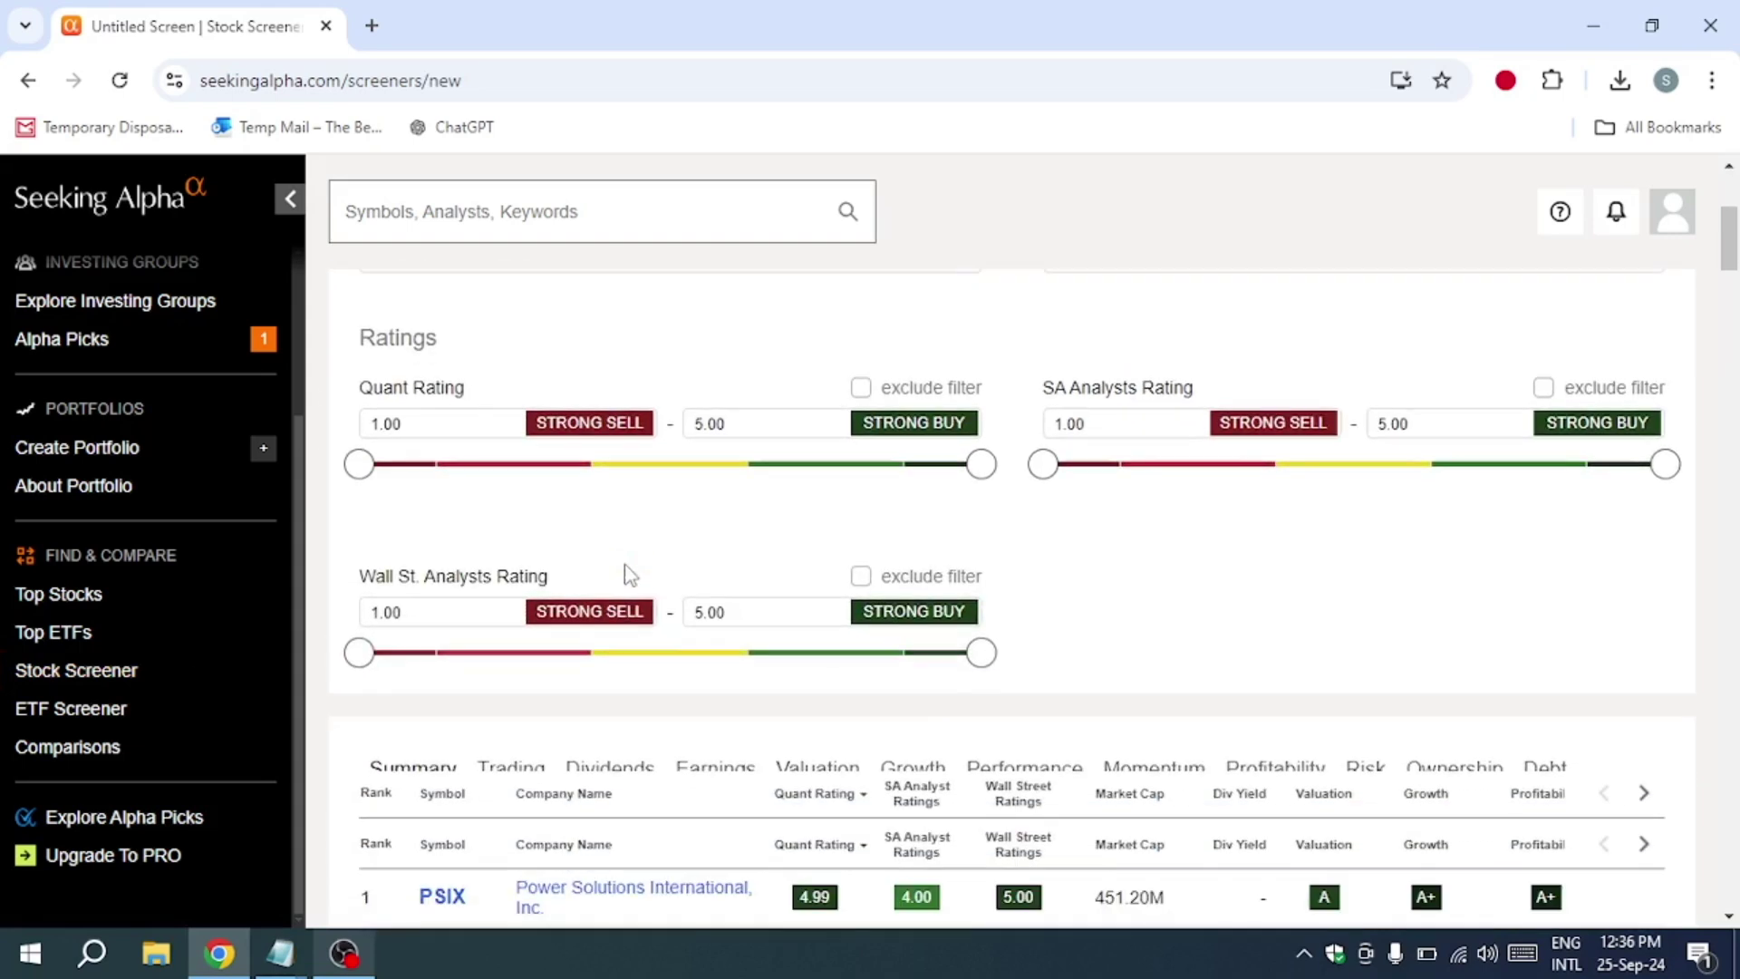
pyautogui.scroll(2, 628, 574)
pyautogui.scroll(2, 628, 574)
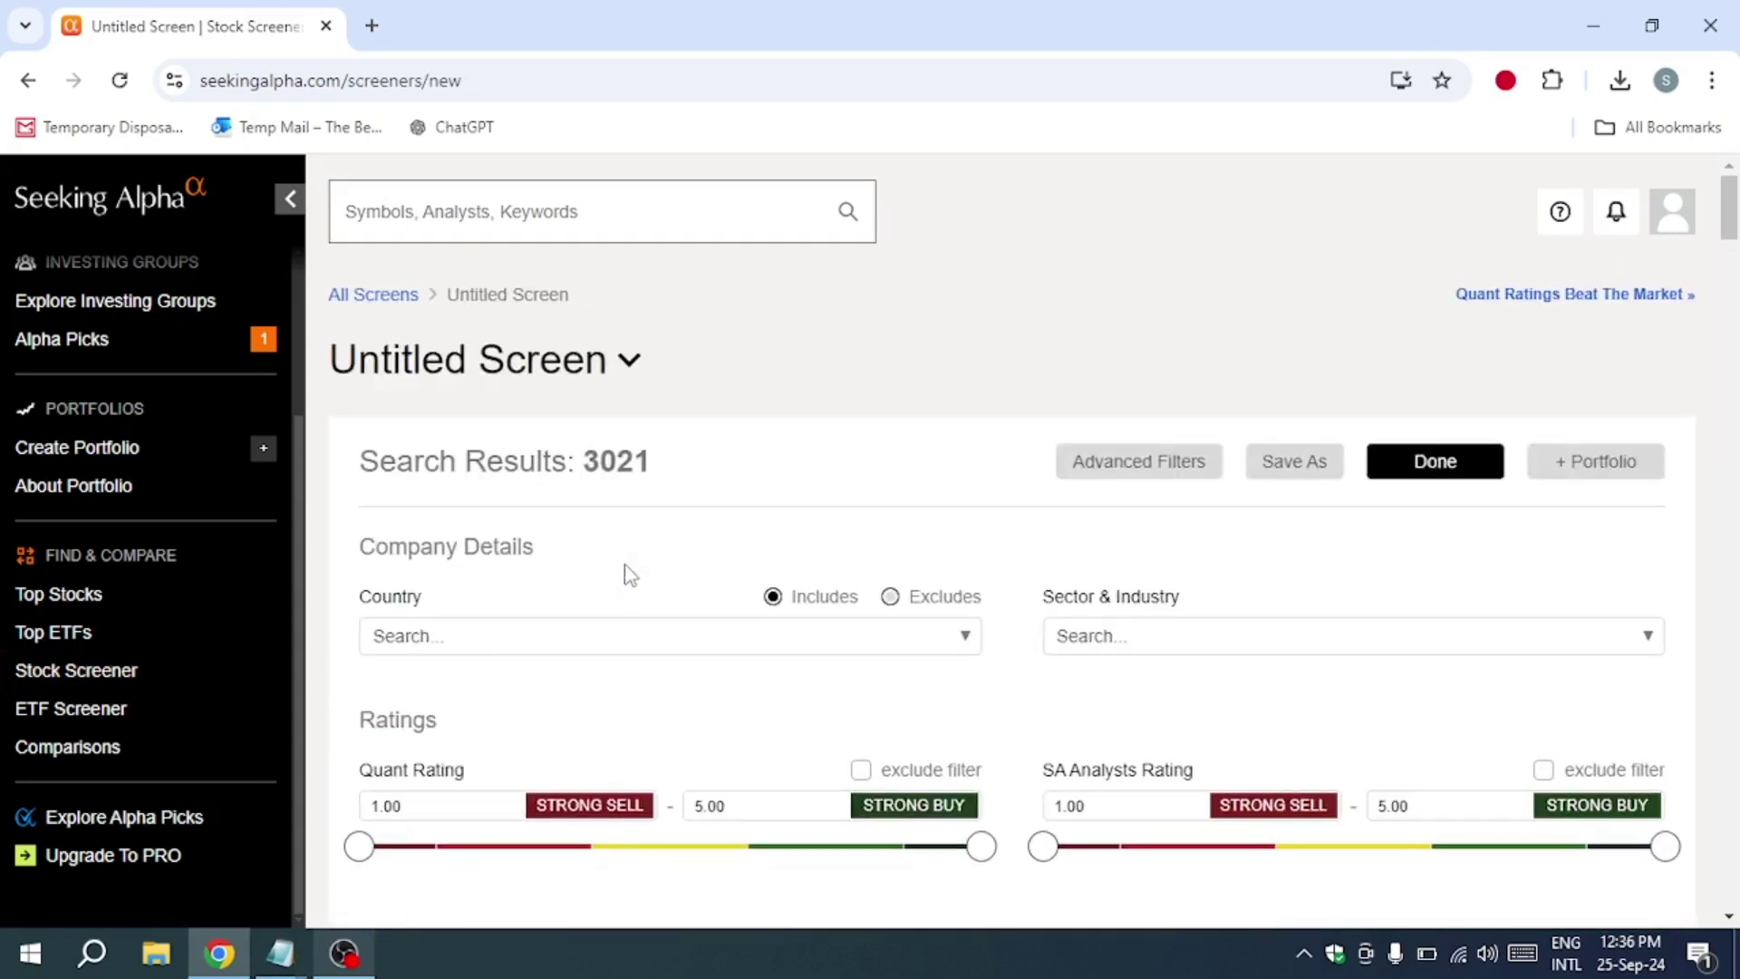
pyautogui.click(29, 80)
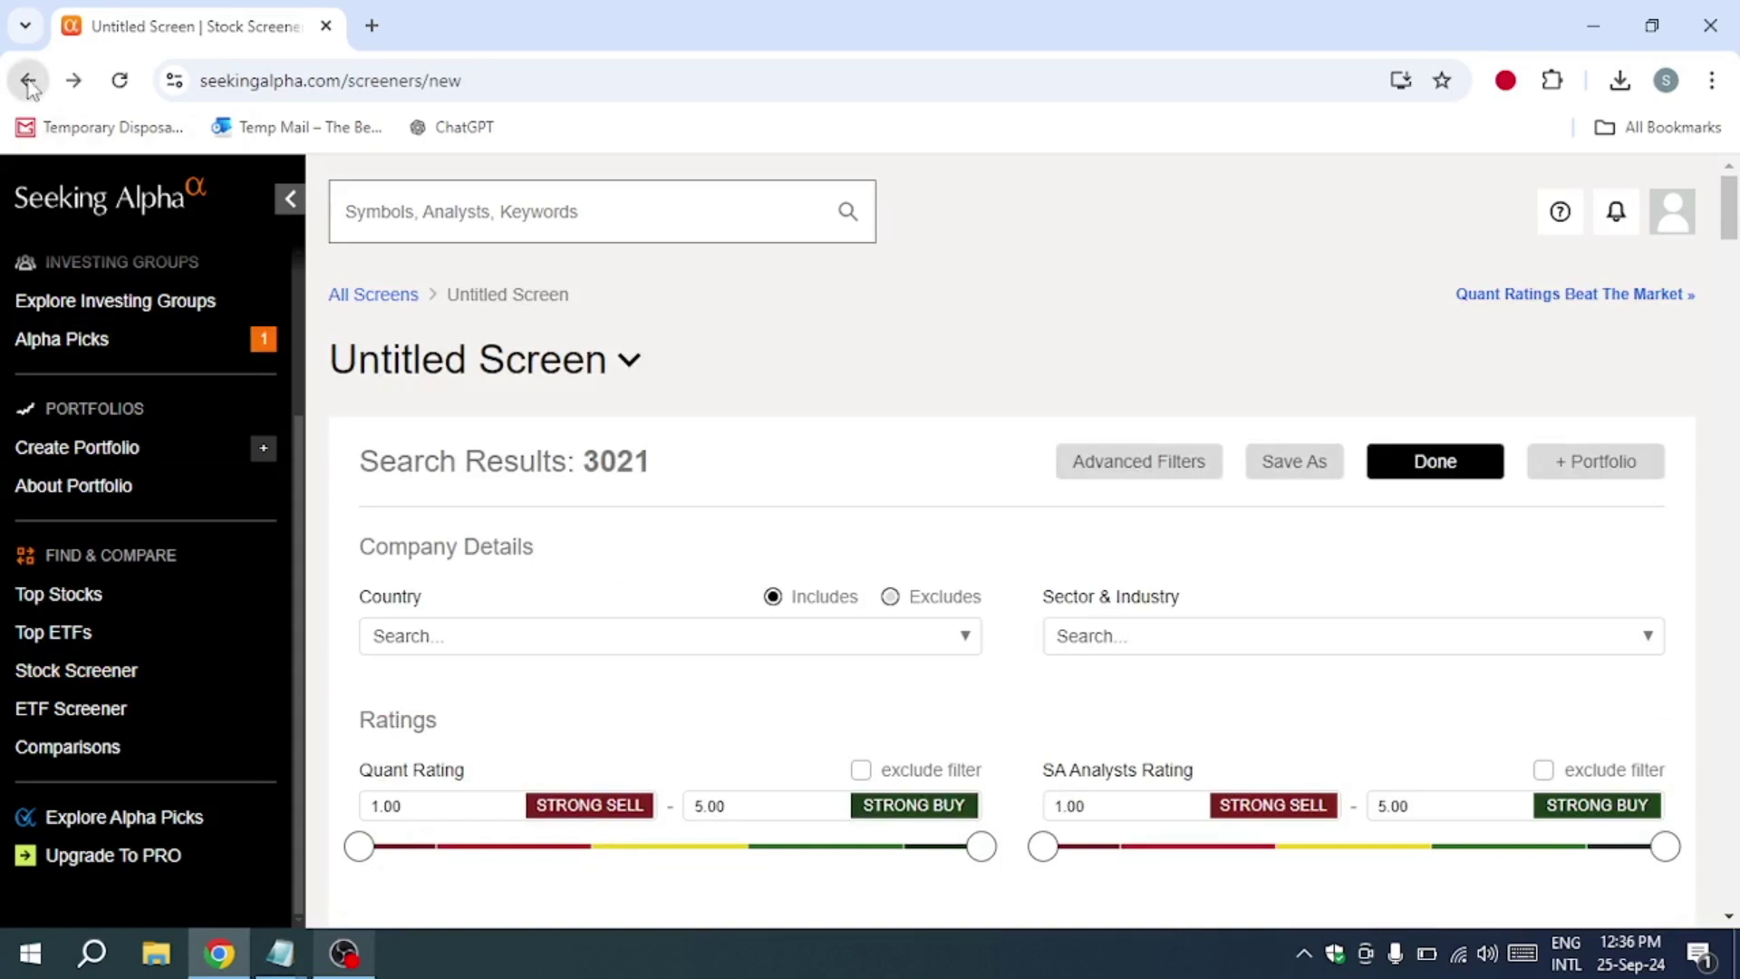
pyautogui.scroll(-3, 779, 650)
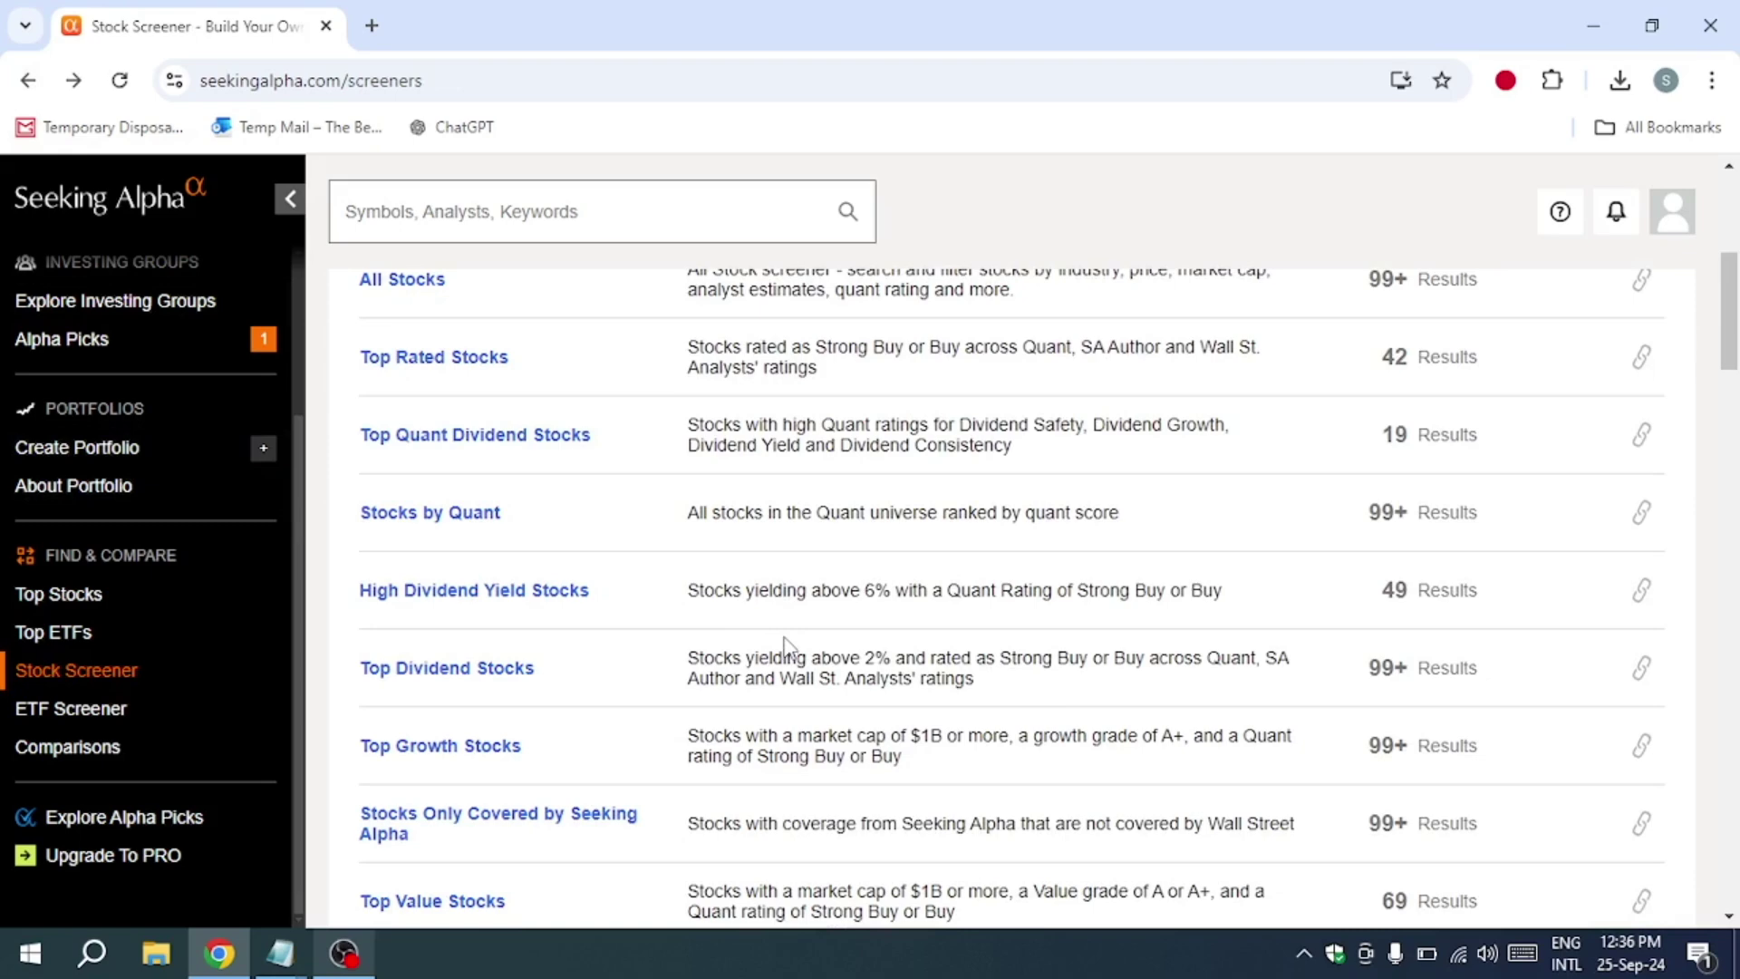
pyautogui.scroll(3, 786, 644)
pyautogui.click(1561, 405)
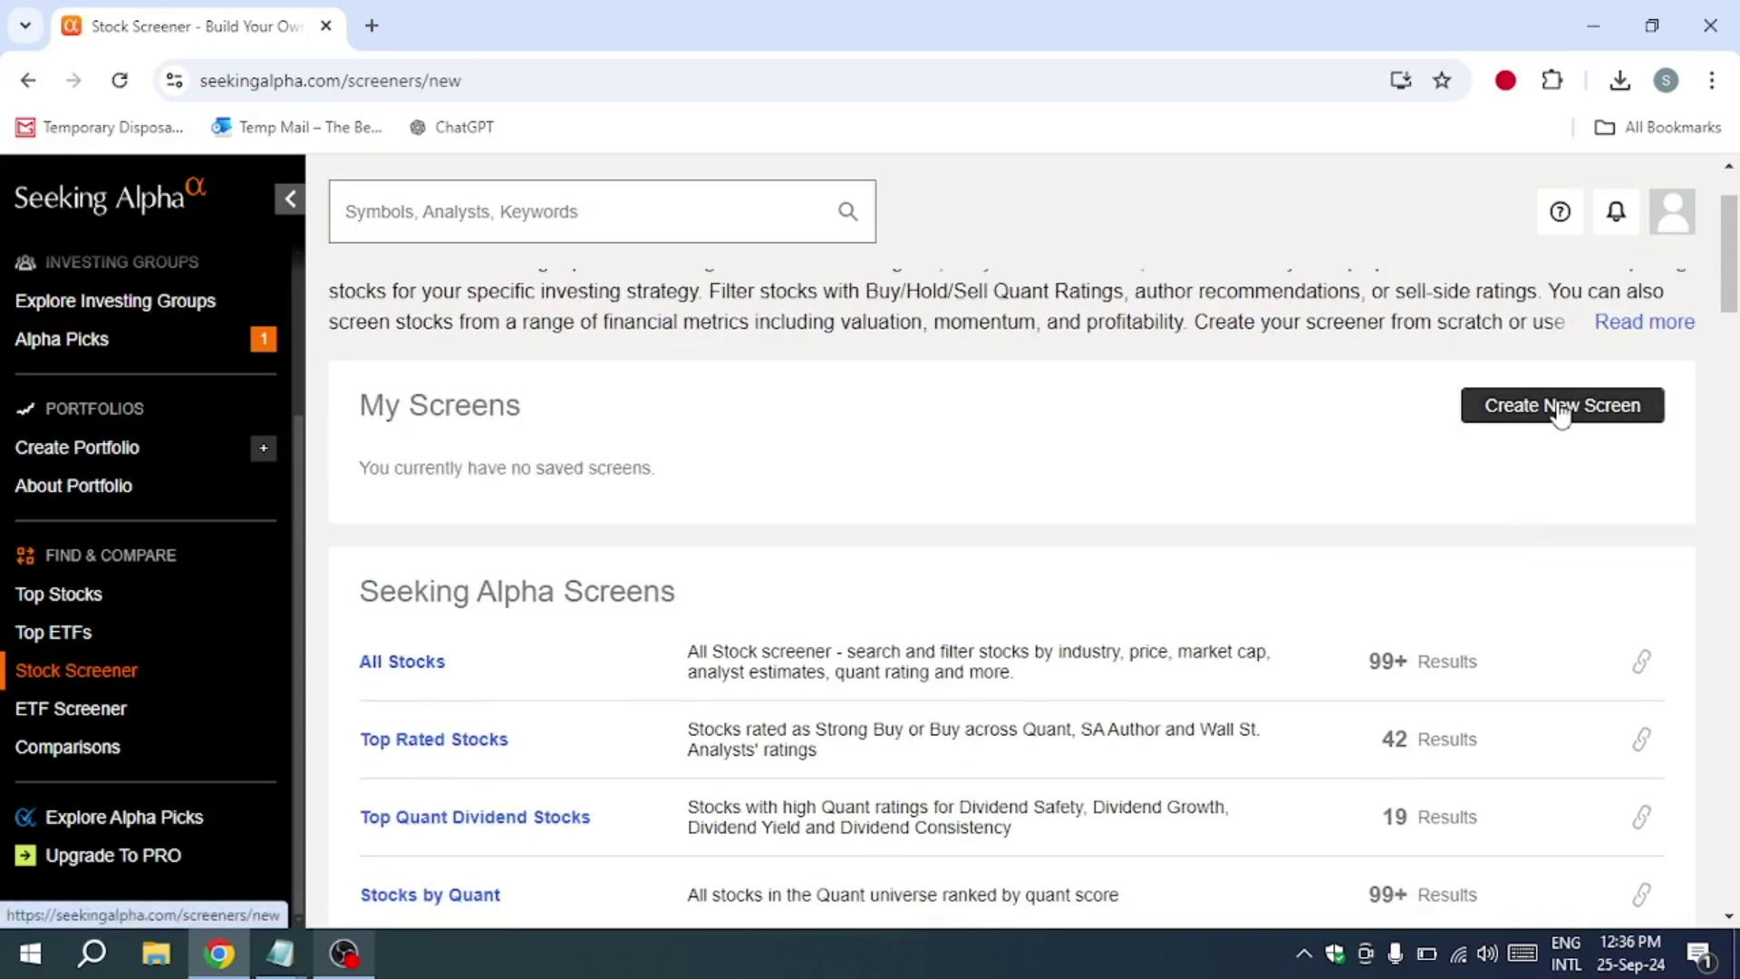
pyautogui.scroll(-4, 551, 686)
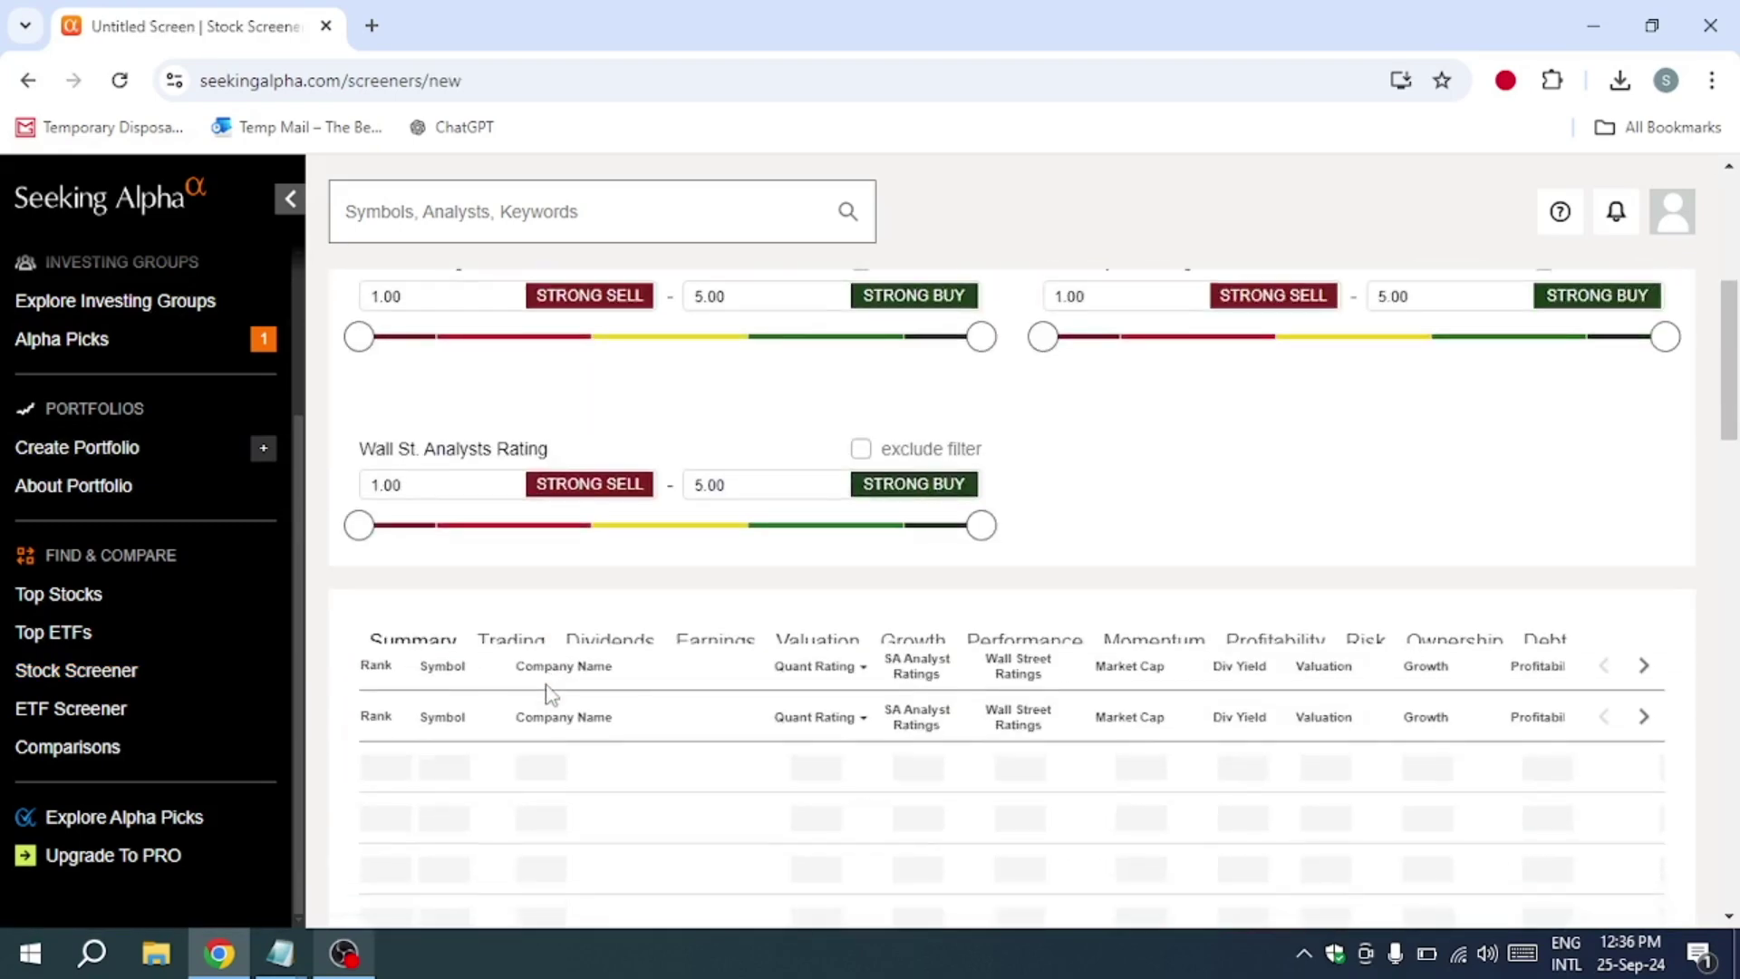
pyautogui.scroll(-3, 550, 686)
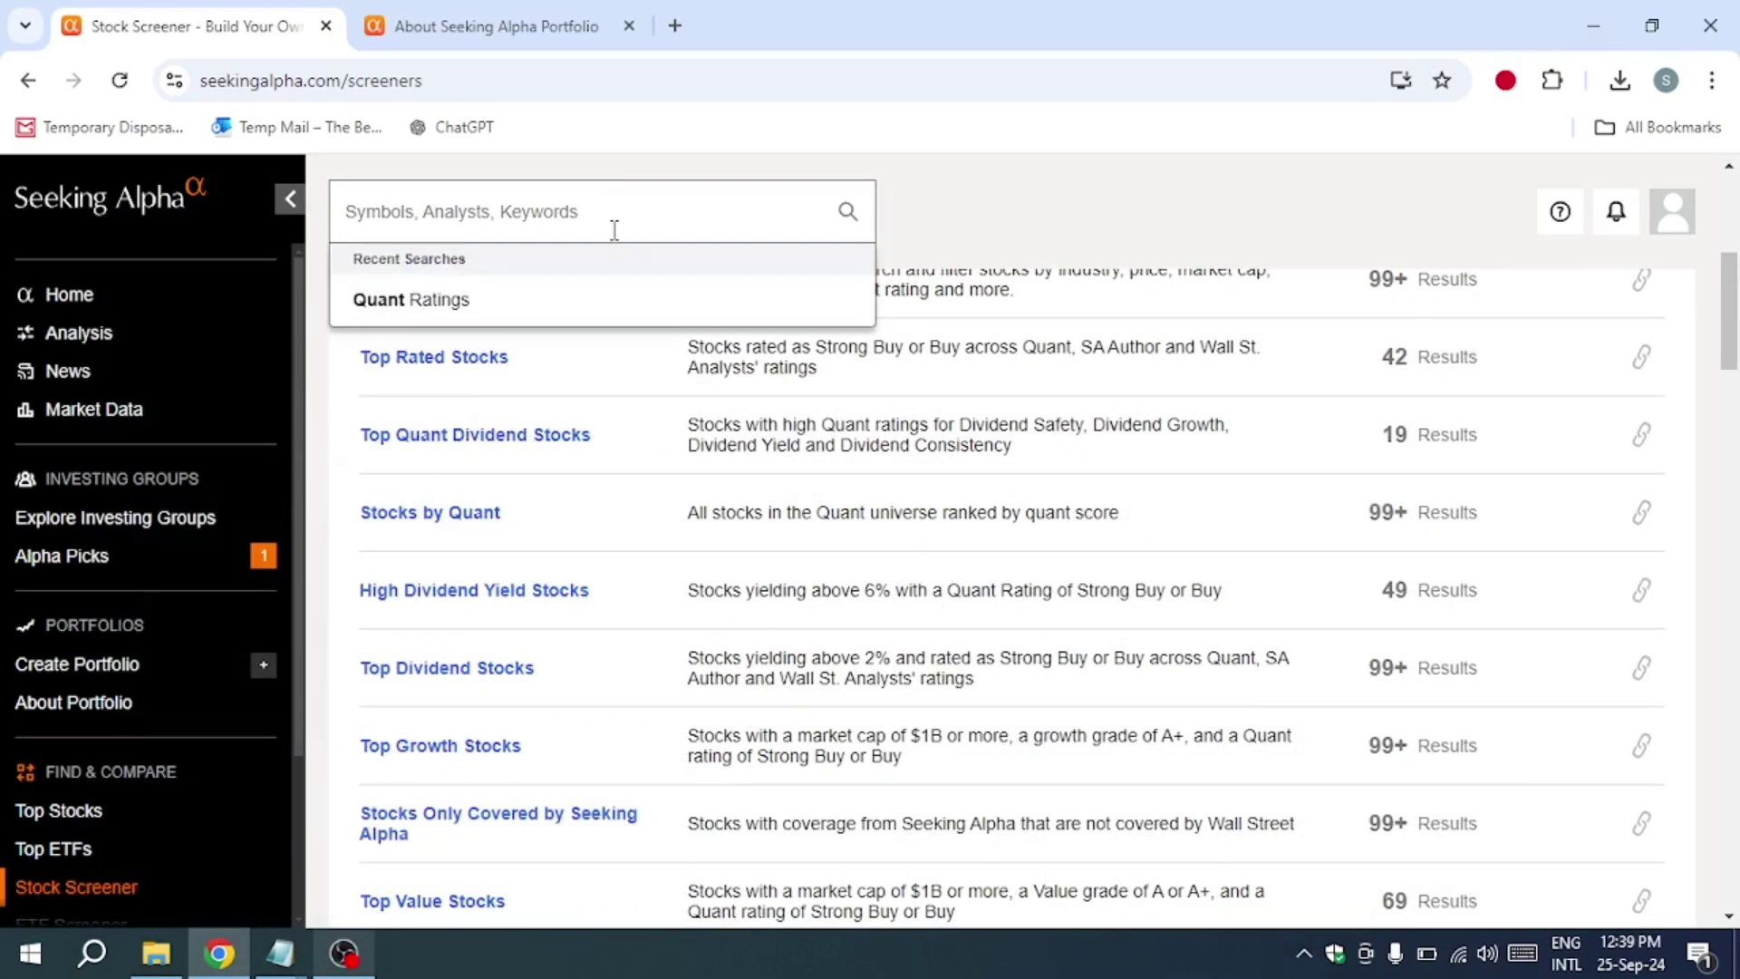
pyautogui.write('di')
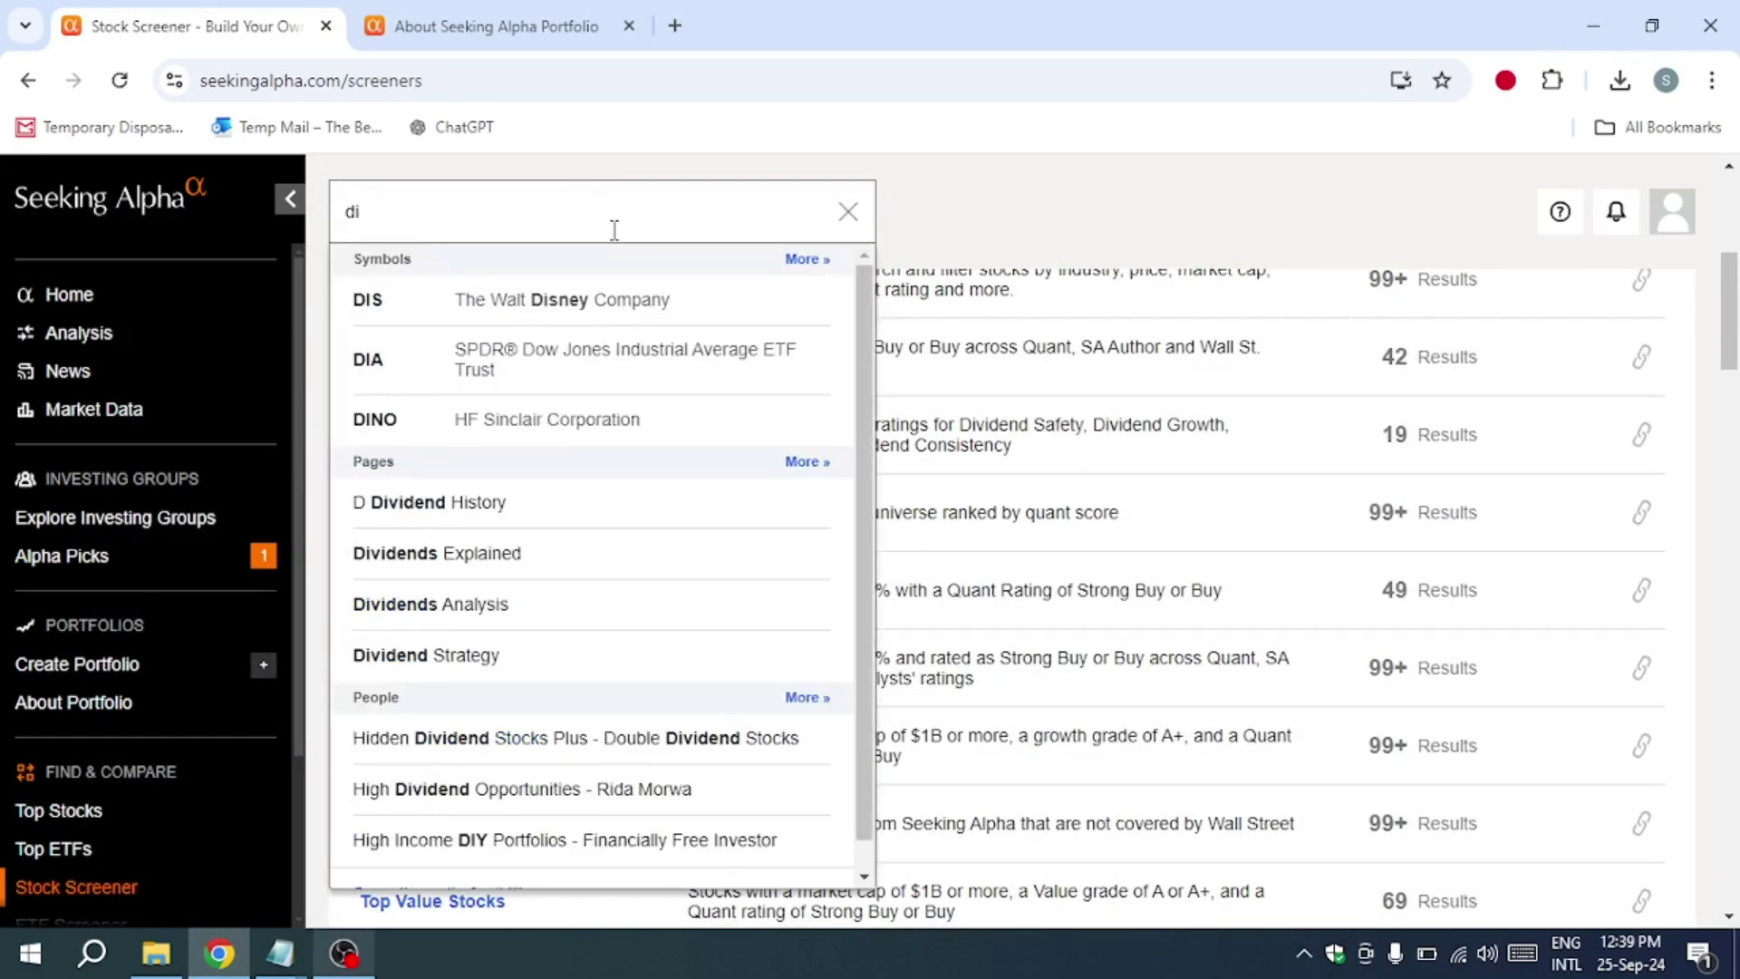
pyautogui.write('vid')
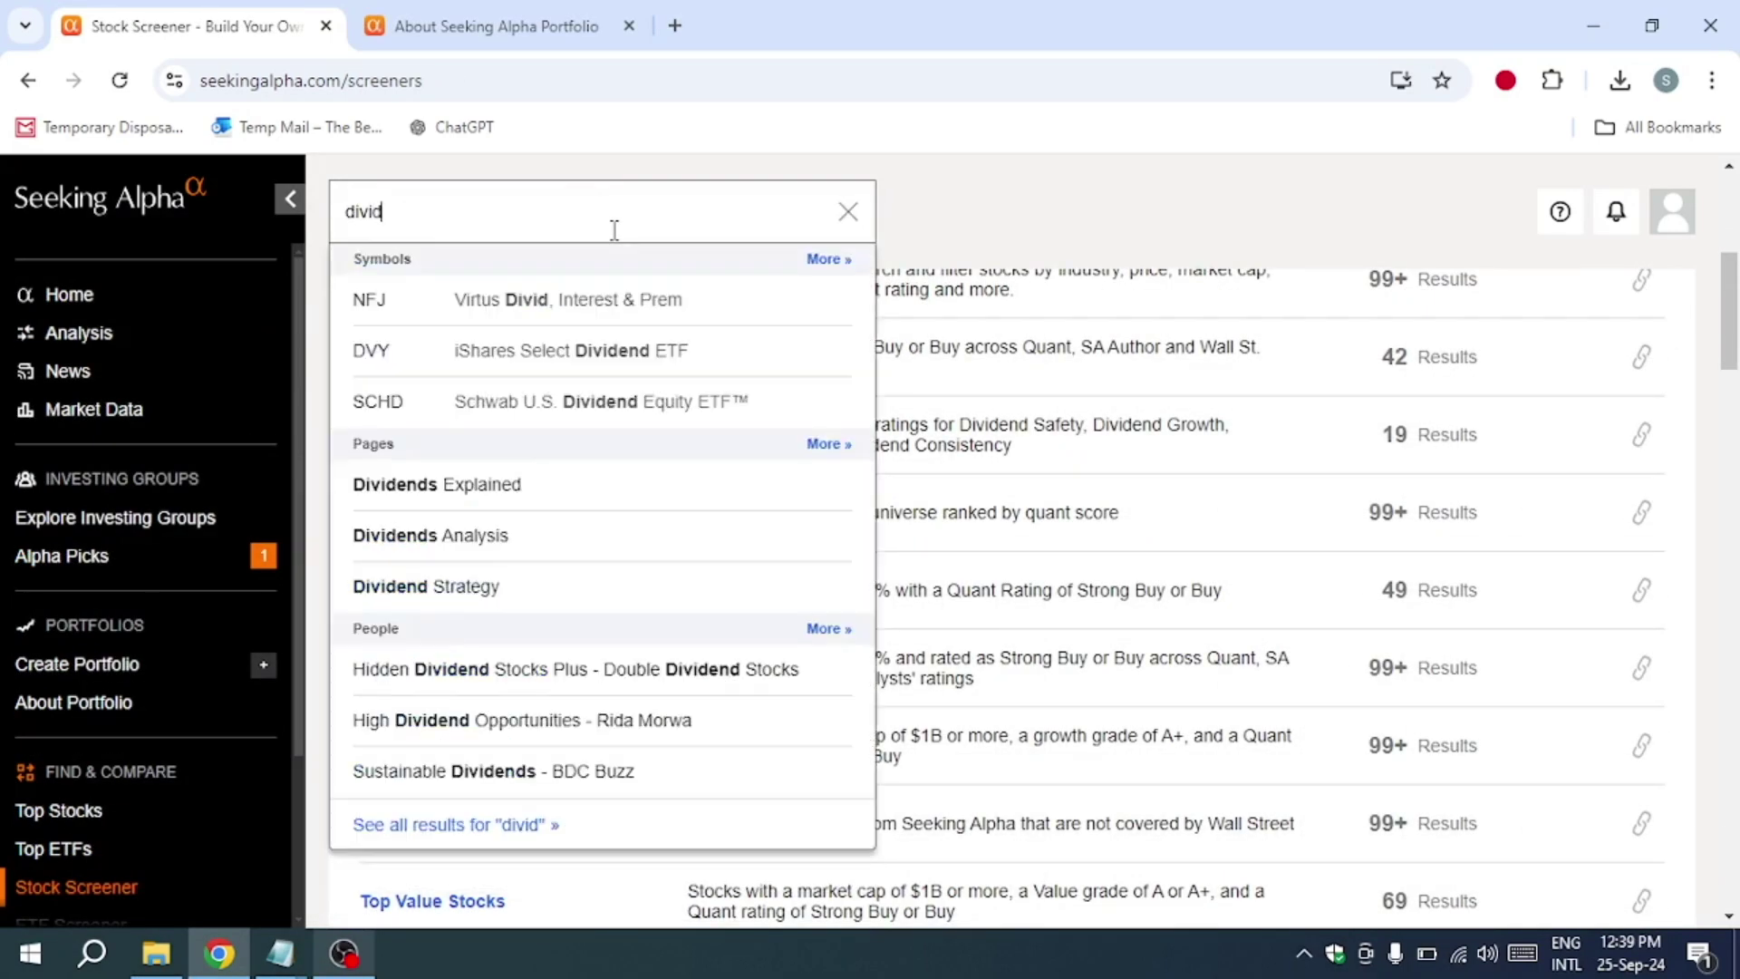
pyautogui.write('end')
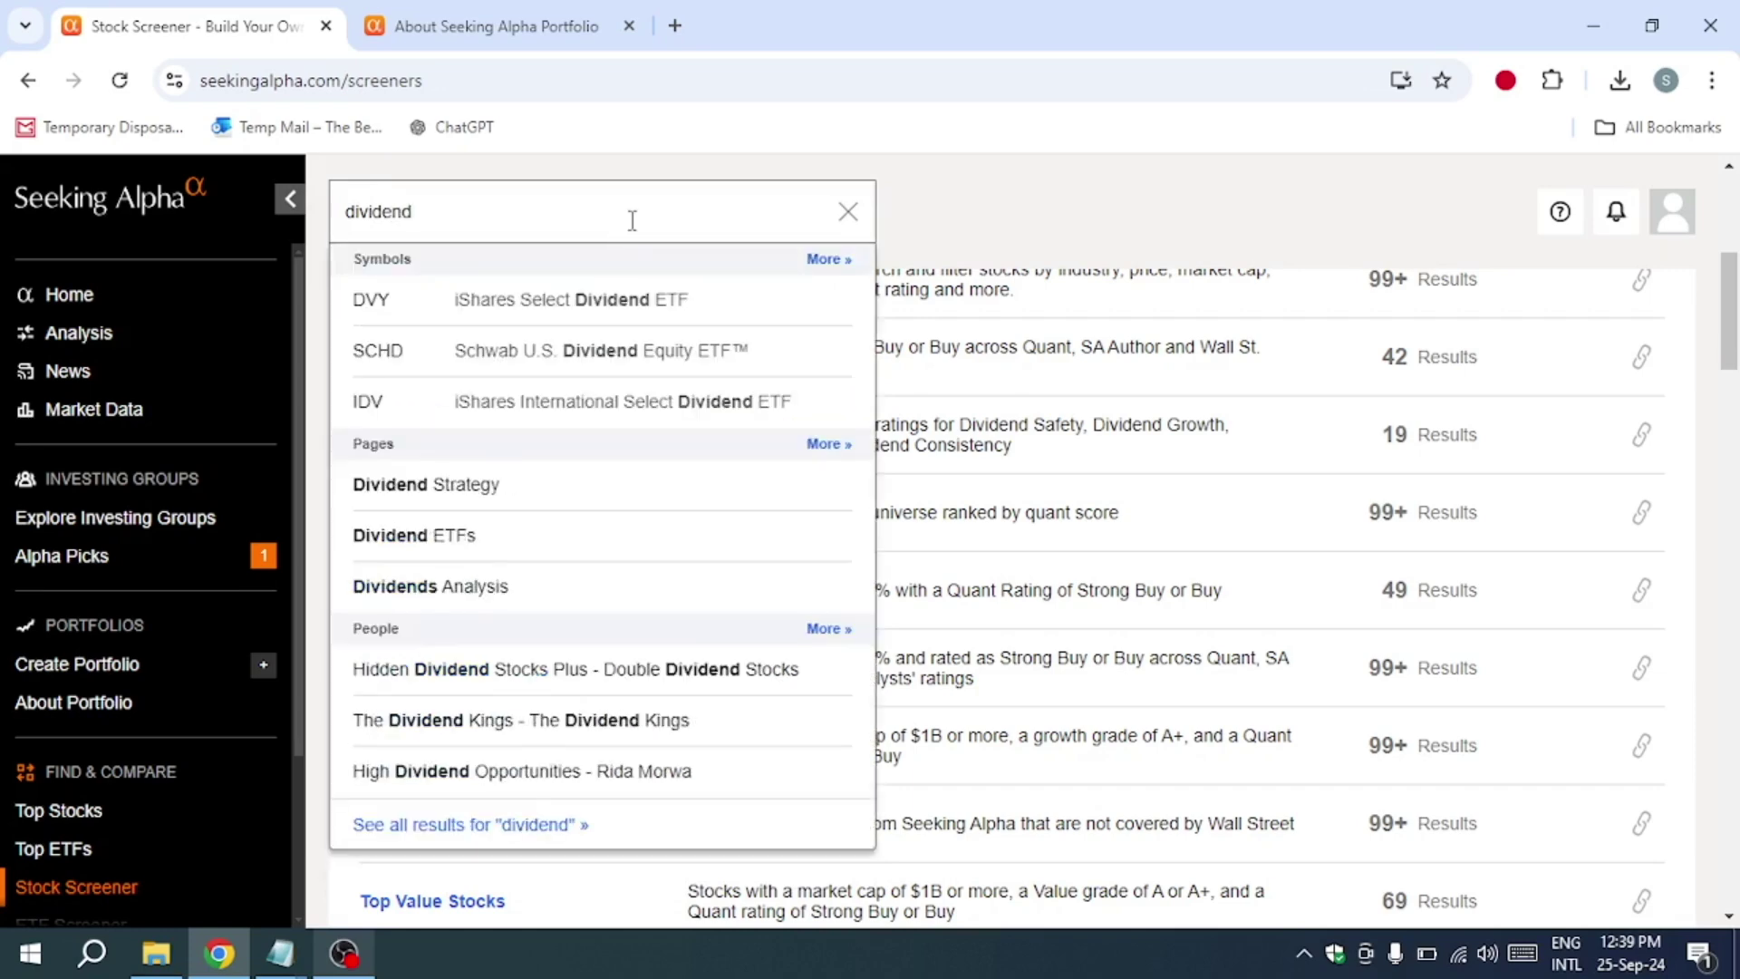
# Step: Run the 'dividend' site search and browse the Dividends Analysis article list
pyautogui.press('Return')
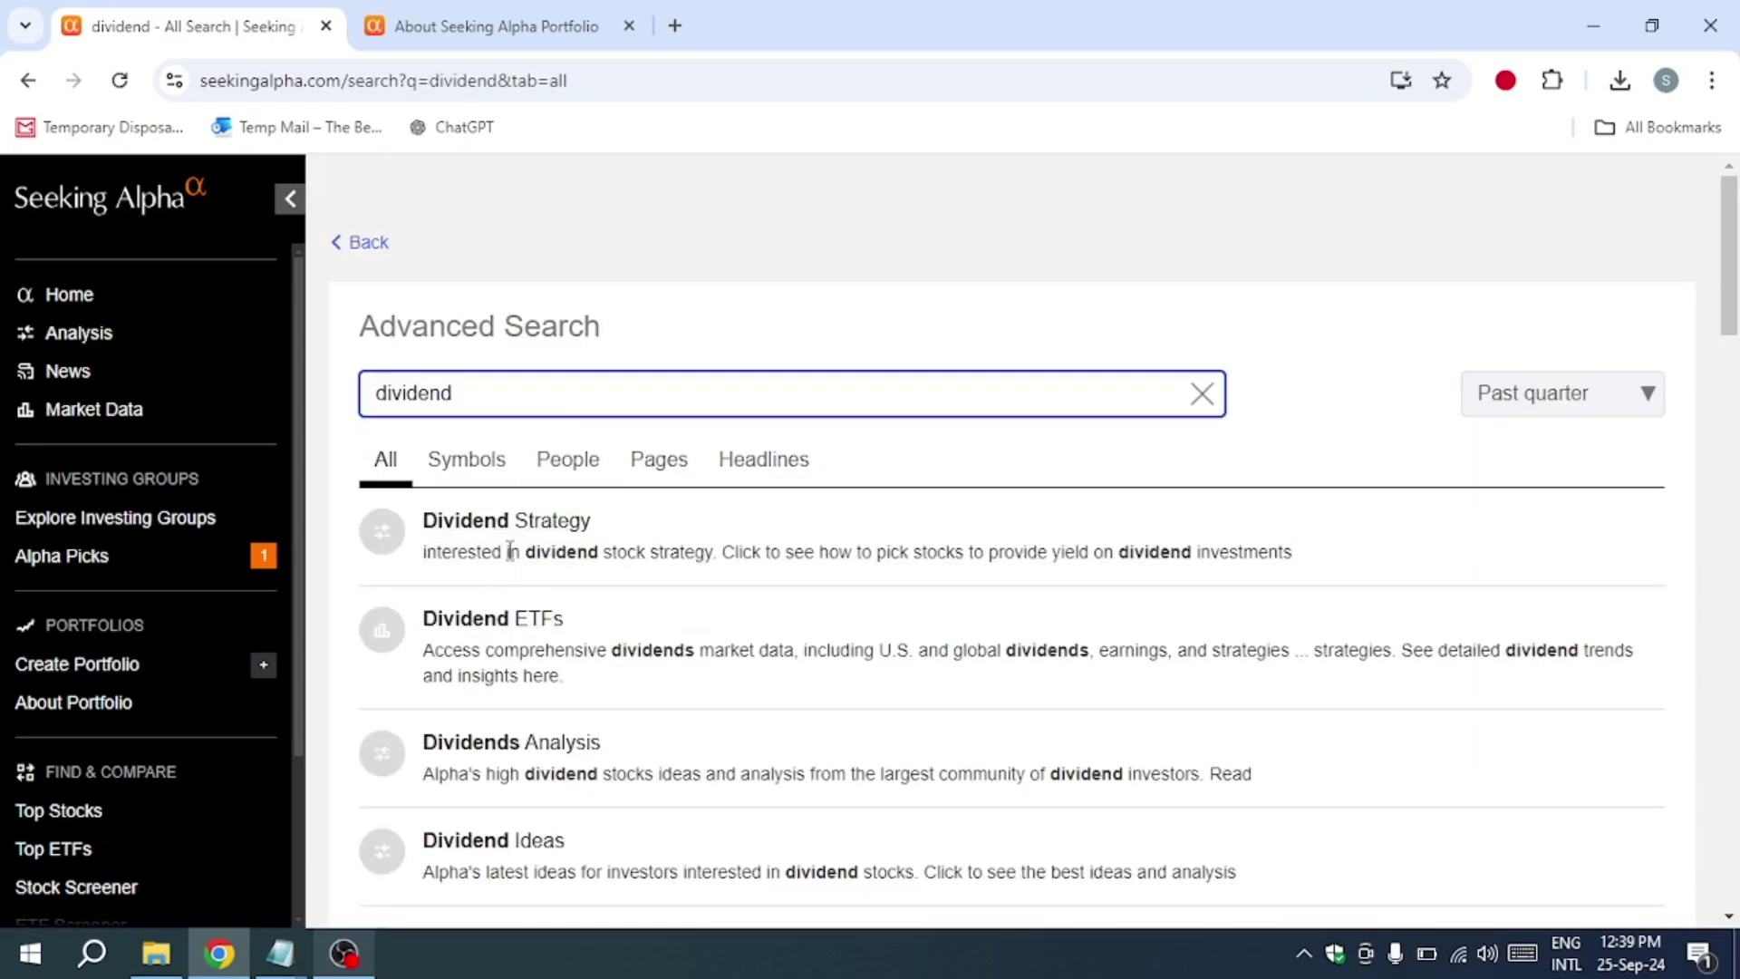
pyautogui.scroll(-1, 713, 545)
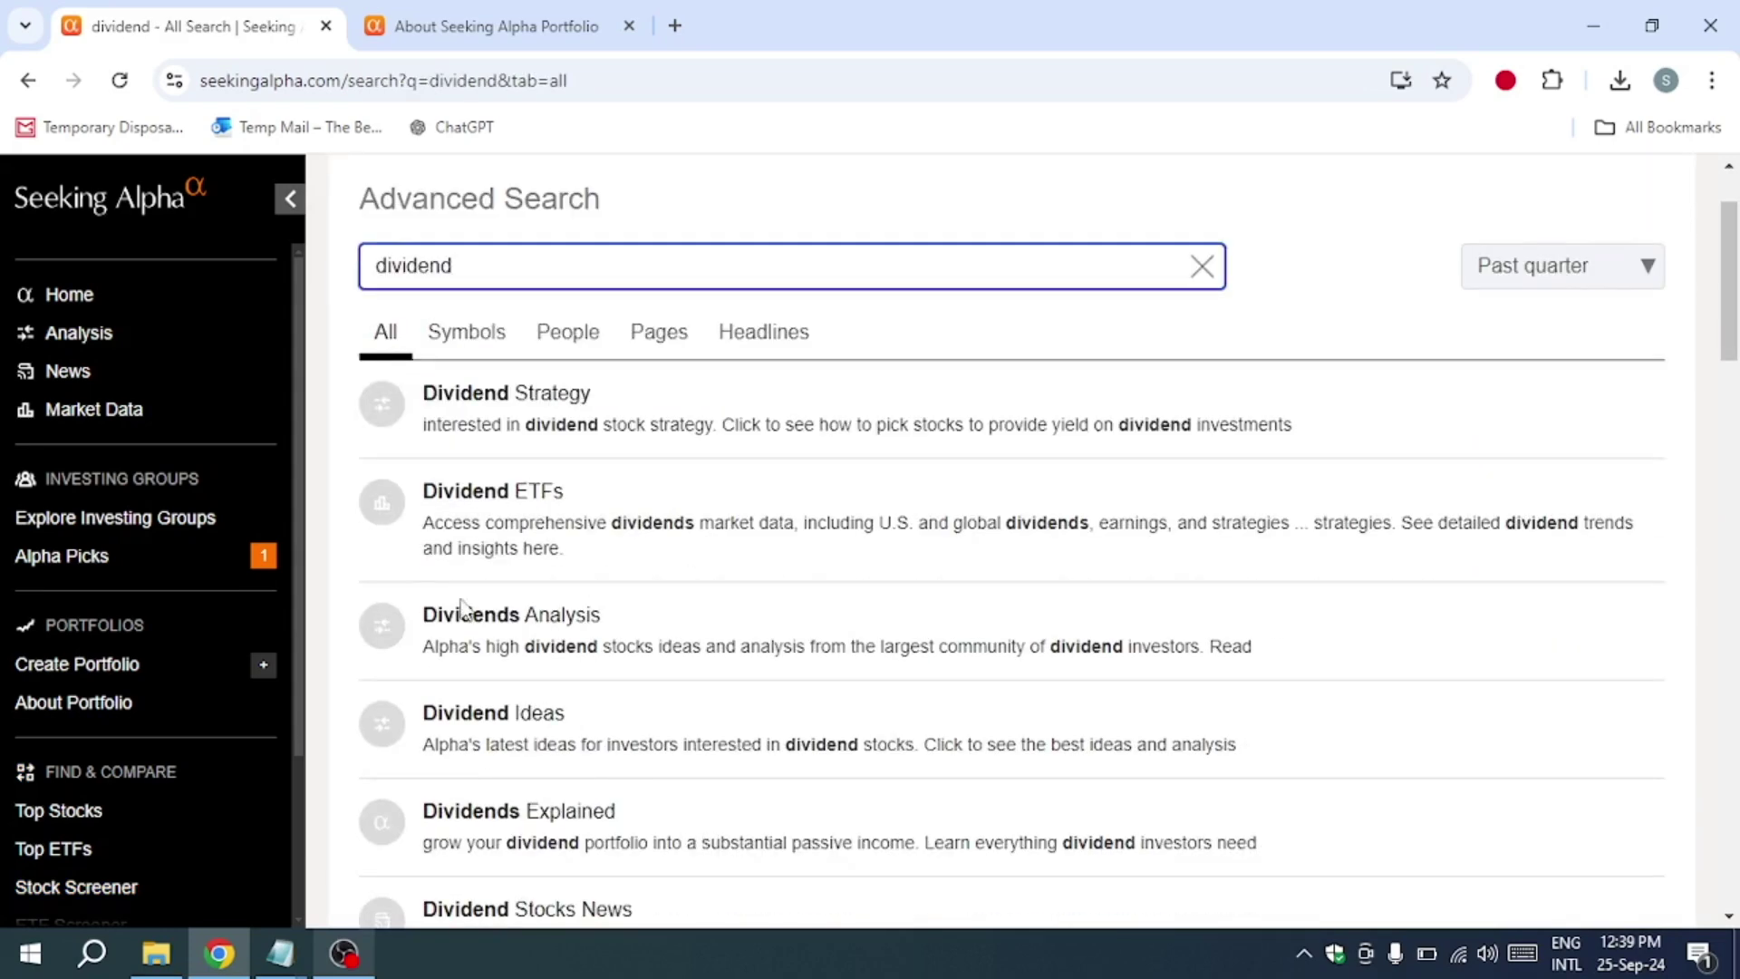
pyautogui.click(513, 615)
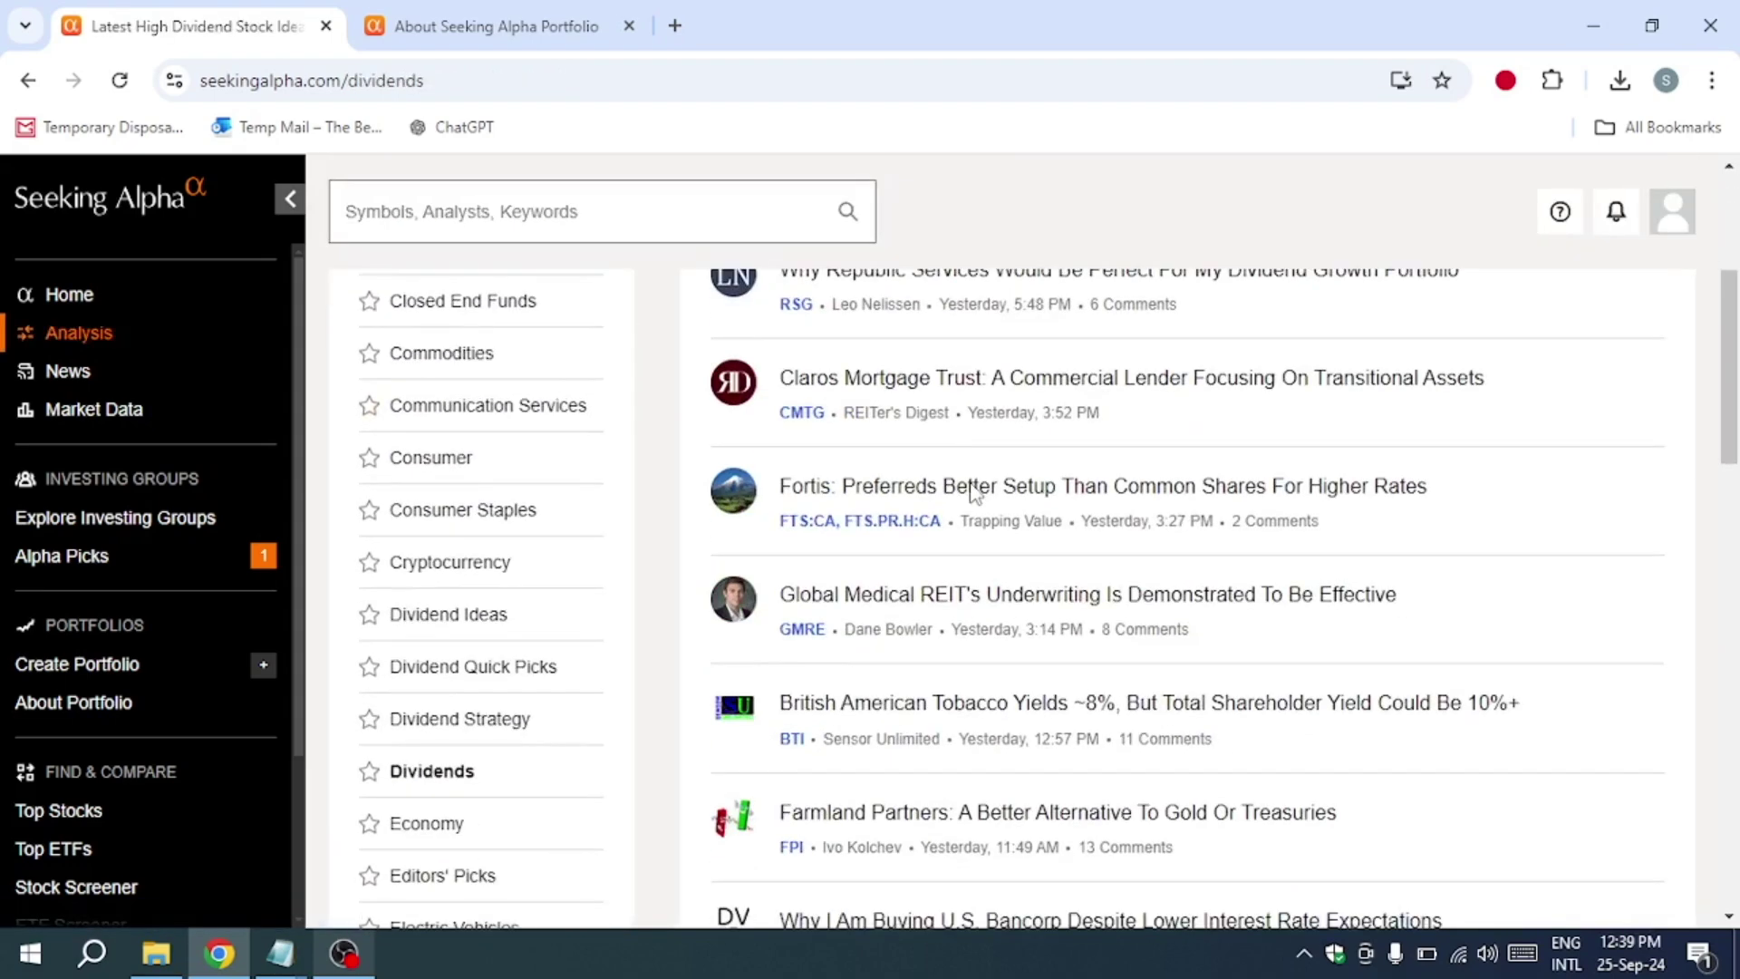
pyautogui.scroll(-3, 974, 492)
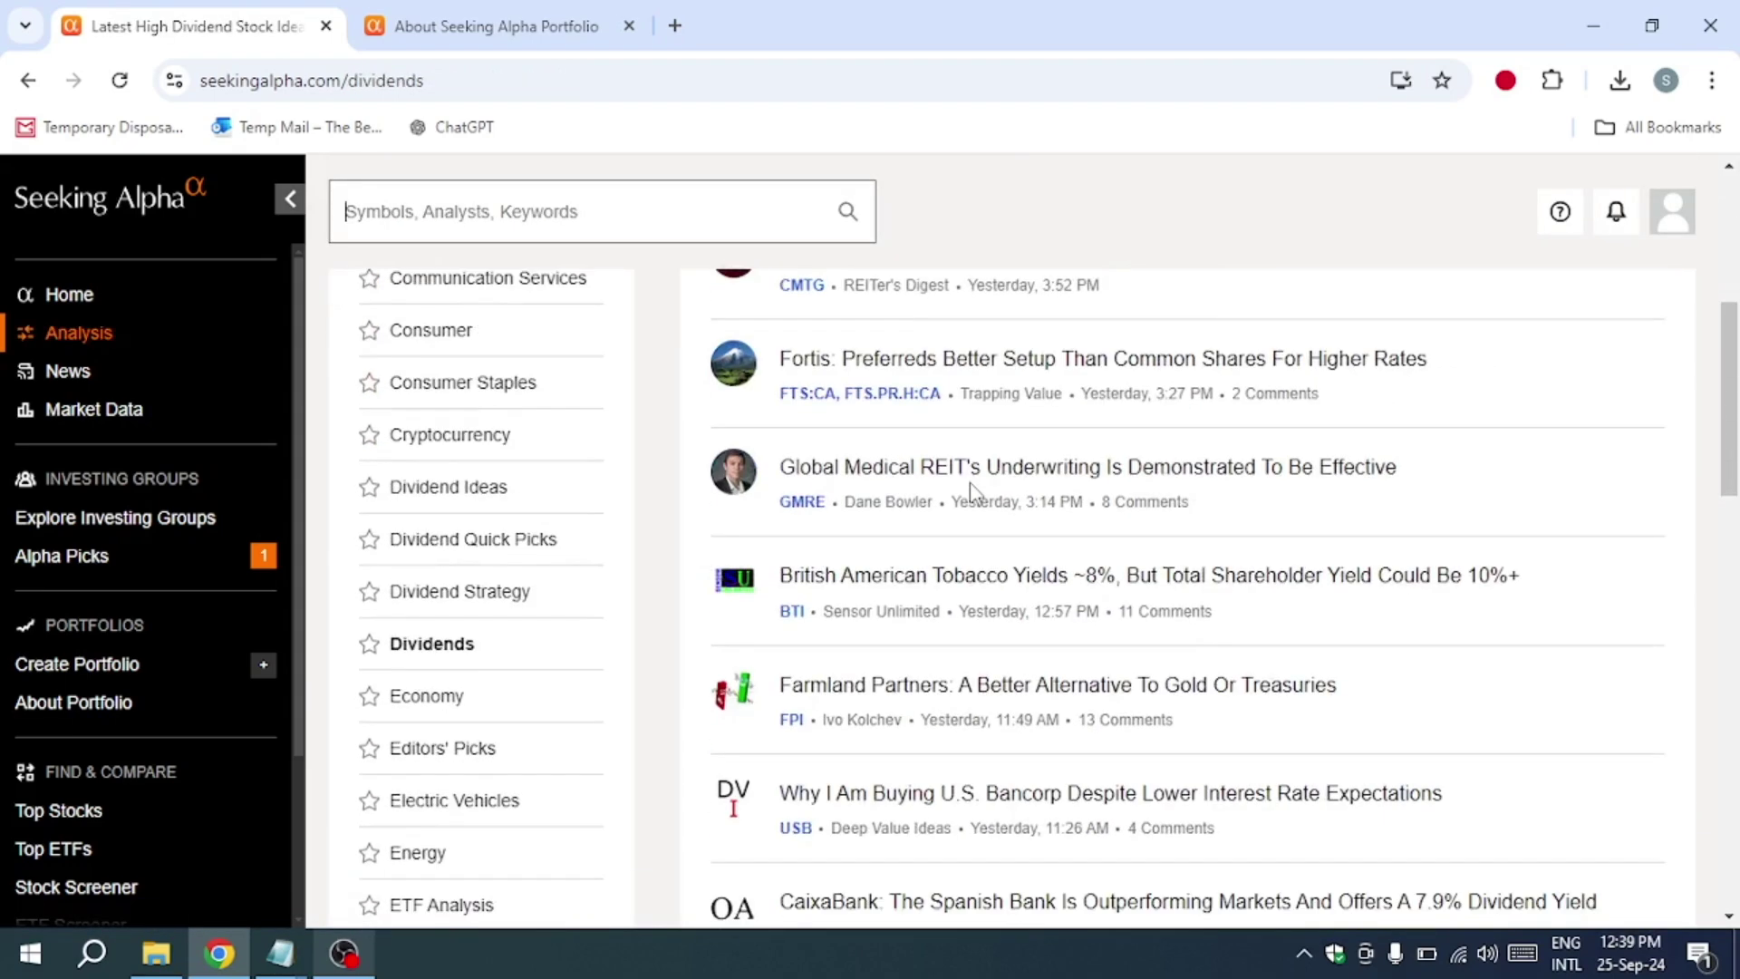
pyautogui.scroll(-3, 974, 492)
pyautogui.scroll(-2, 974, 492)
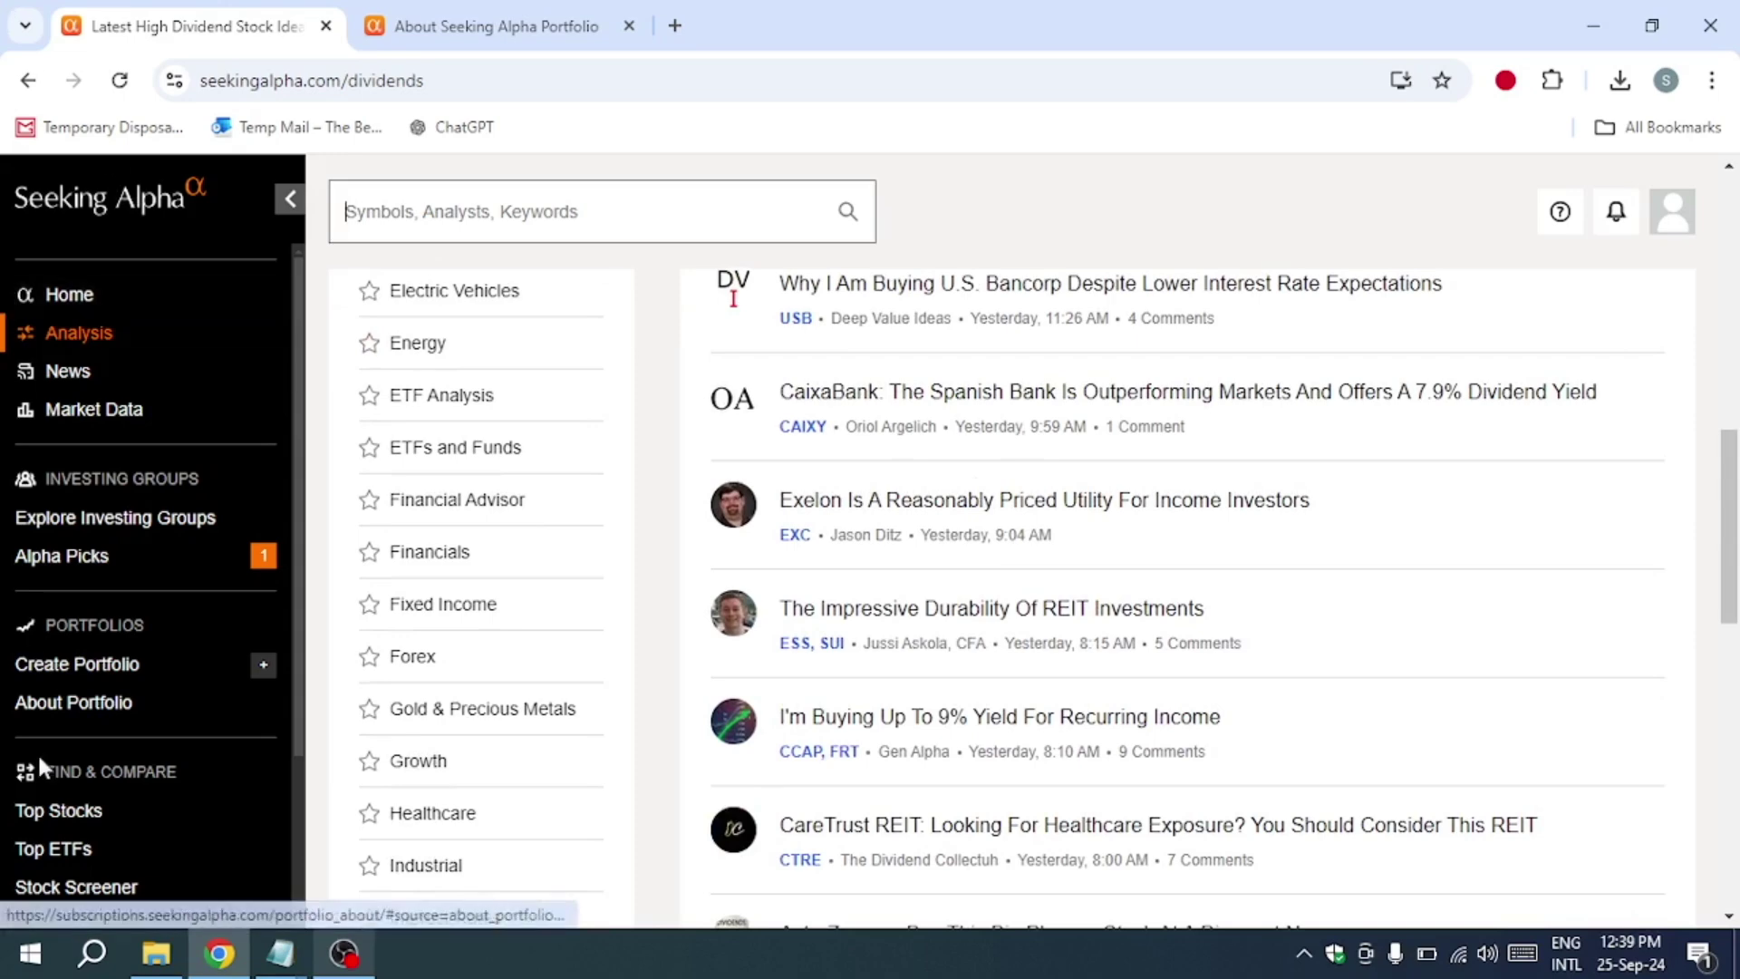
pyautogui.scroll(-3, 73, 777)
pyautogui.click(86, 748)
pyautogui.scroll(-3, 721, 653)
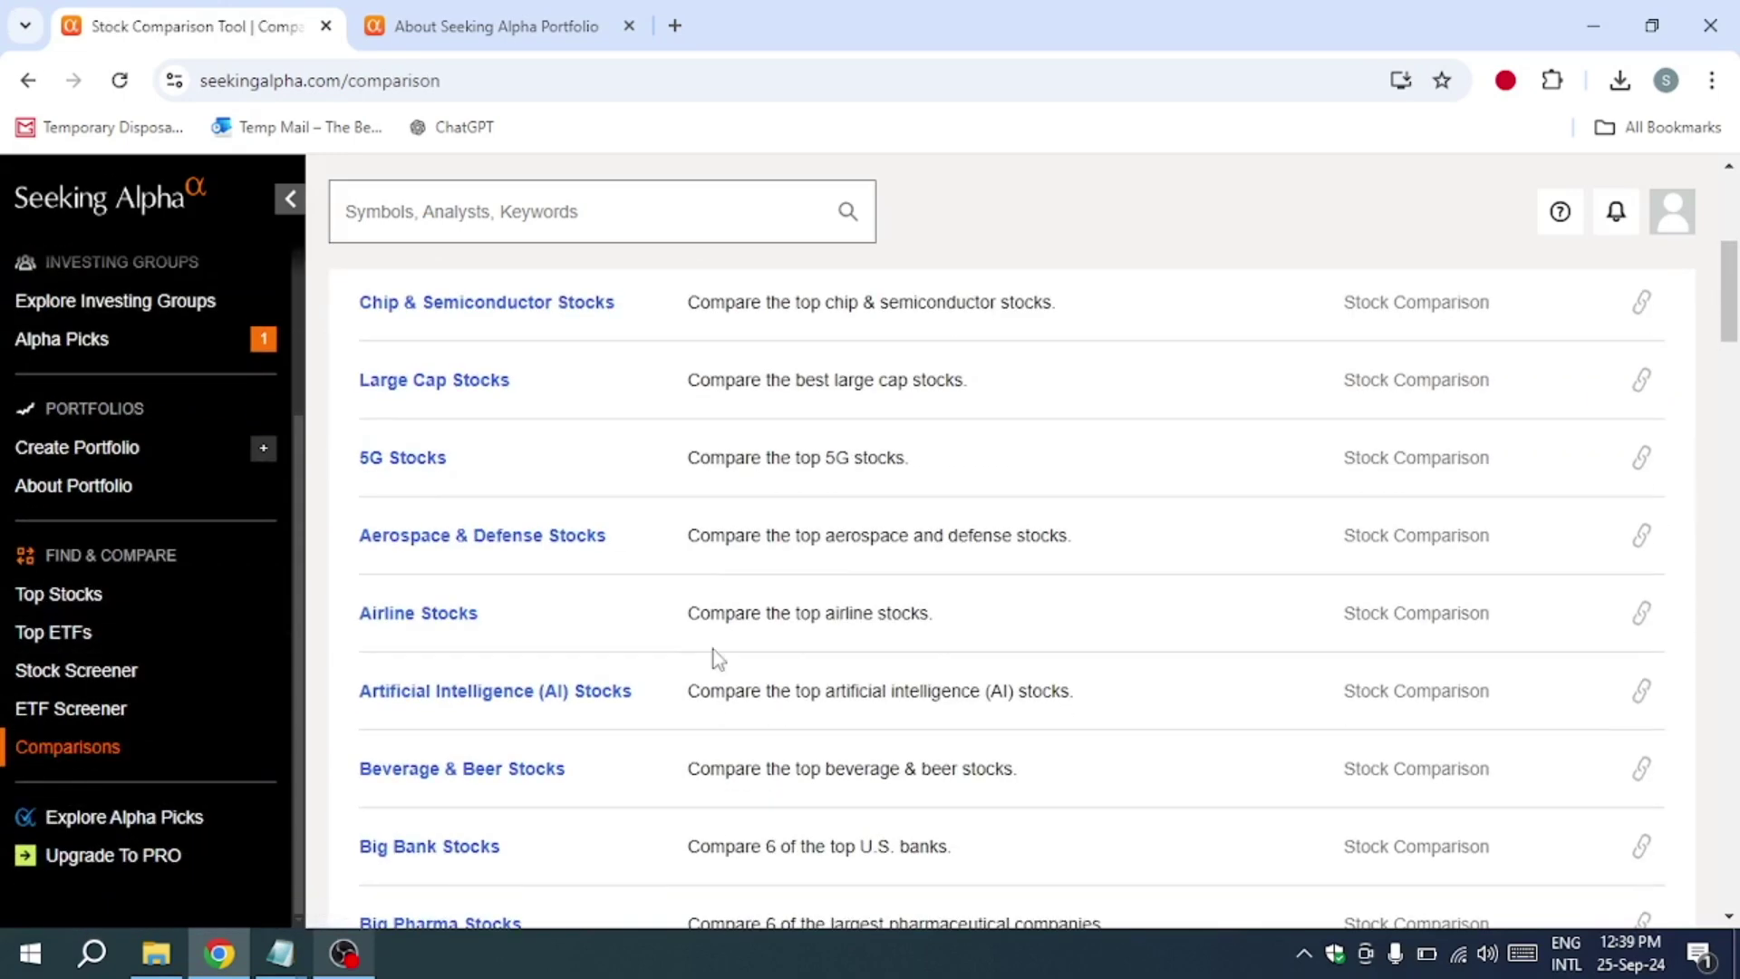
pyautogui.scroll(2, 721, 544)
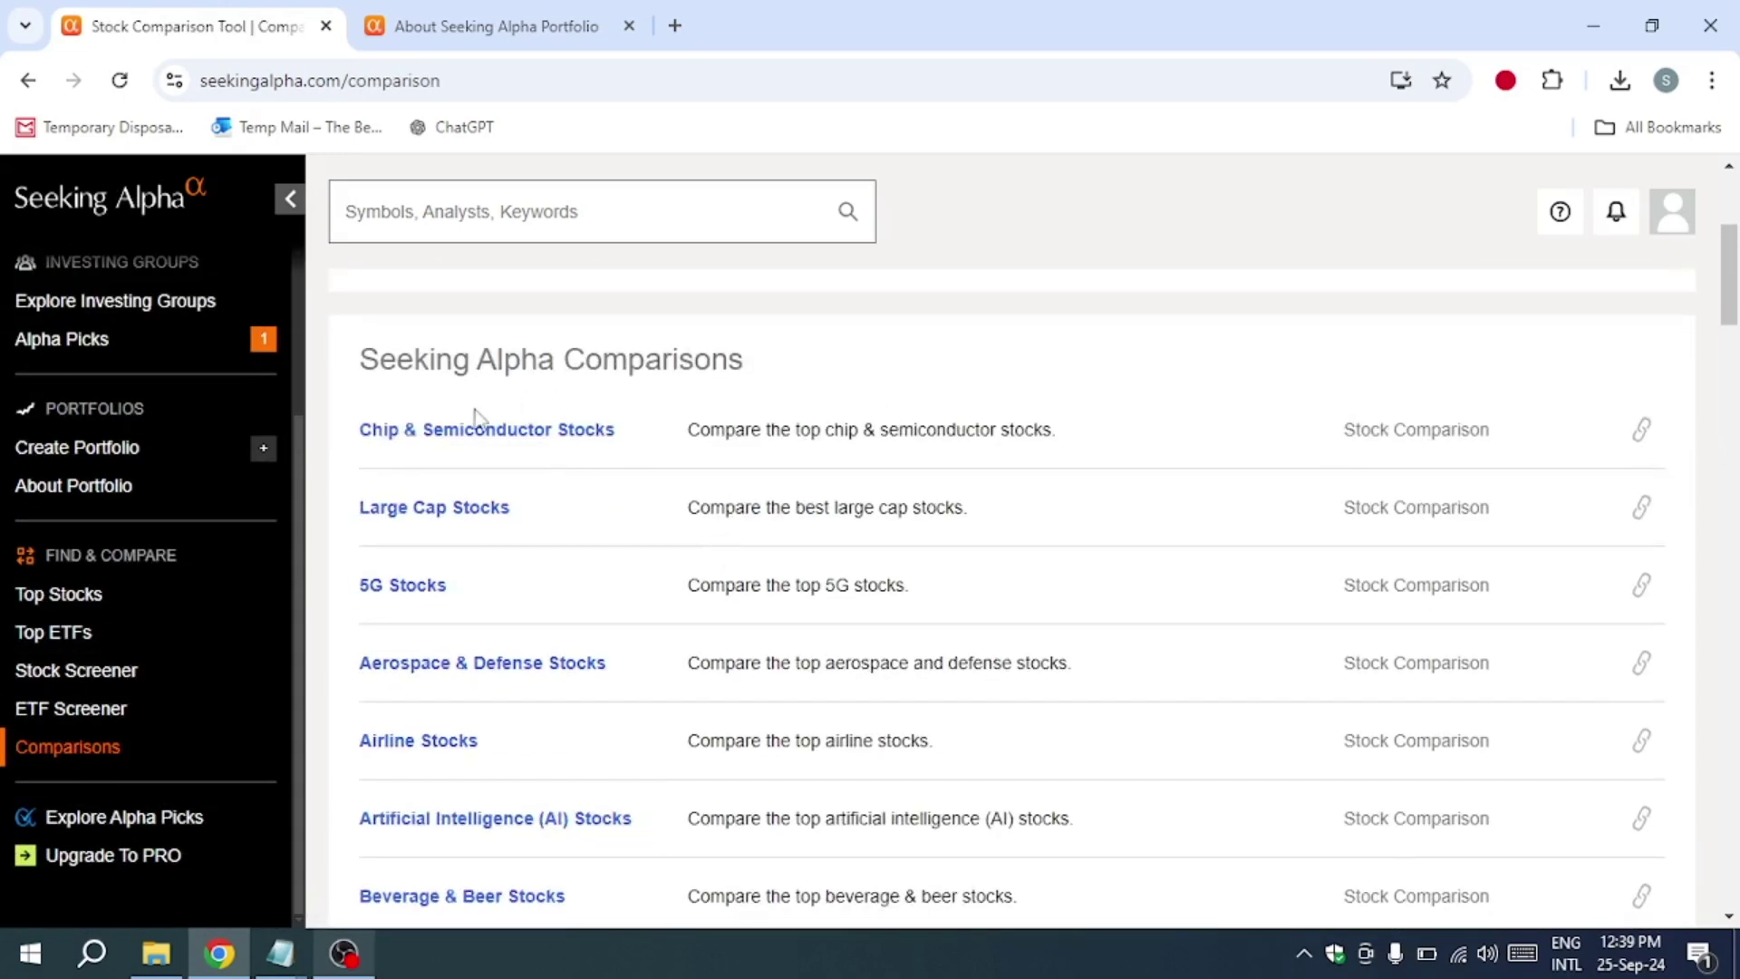
# Step: Review the Chip & Semiconductor Stocks comparison's Quant Rankings and Quant Factor Grades
pyautogui.click(482, 429)
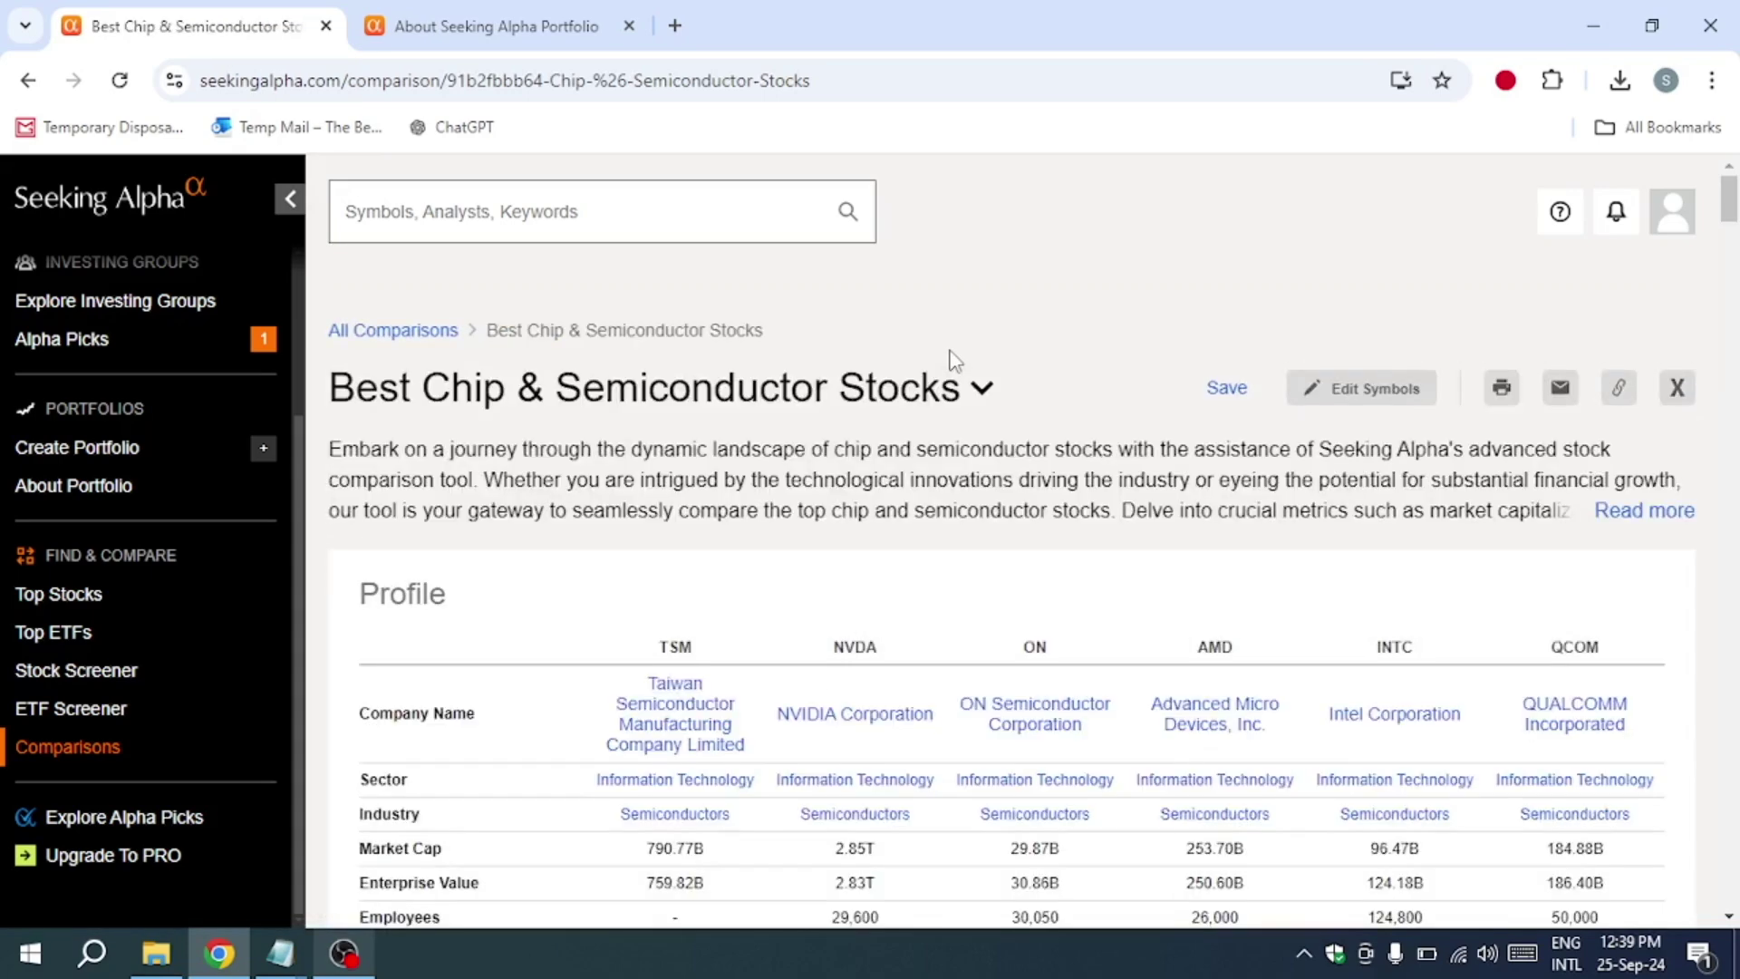
pyautogui.scroll(-5, 949, 364)
pyautogui.scroll(-3, 949, 364)
pyautogui.scroll(-3, 949, 359)
pyautogui.scroll(-4, 950, 359)
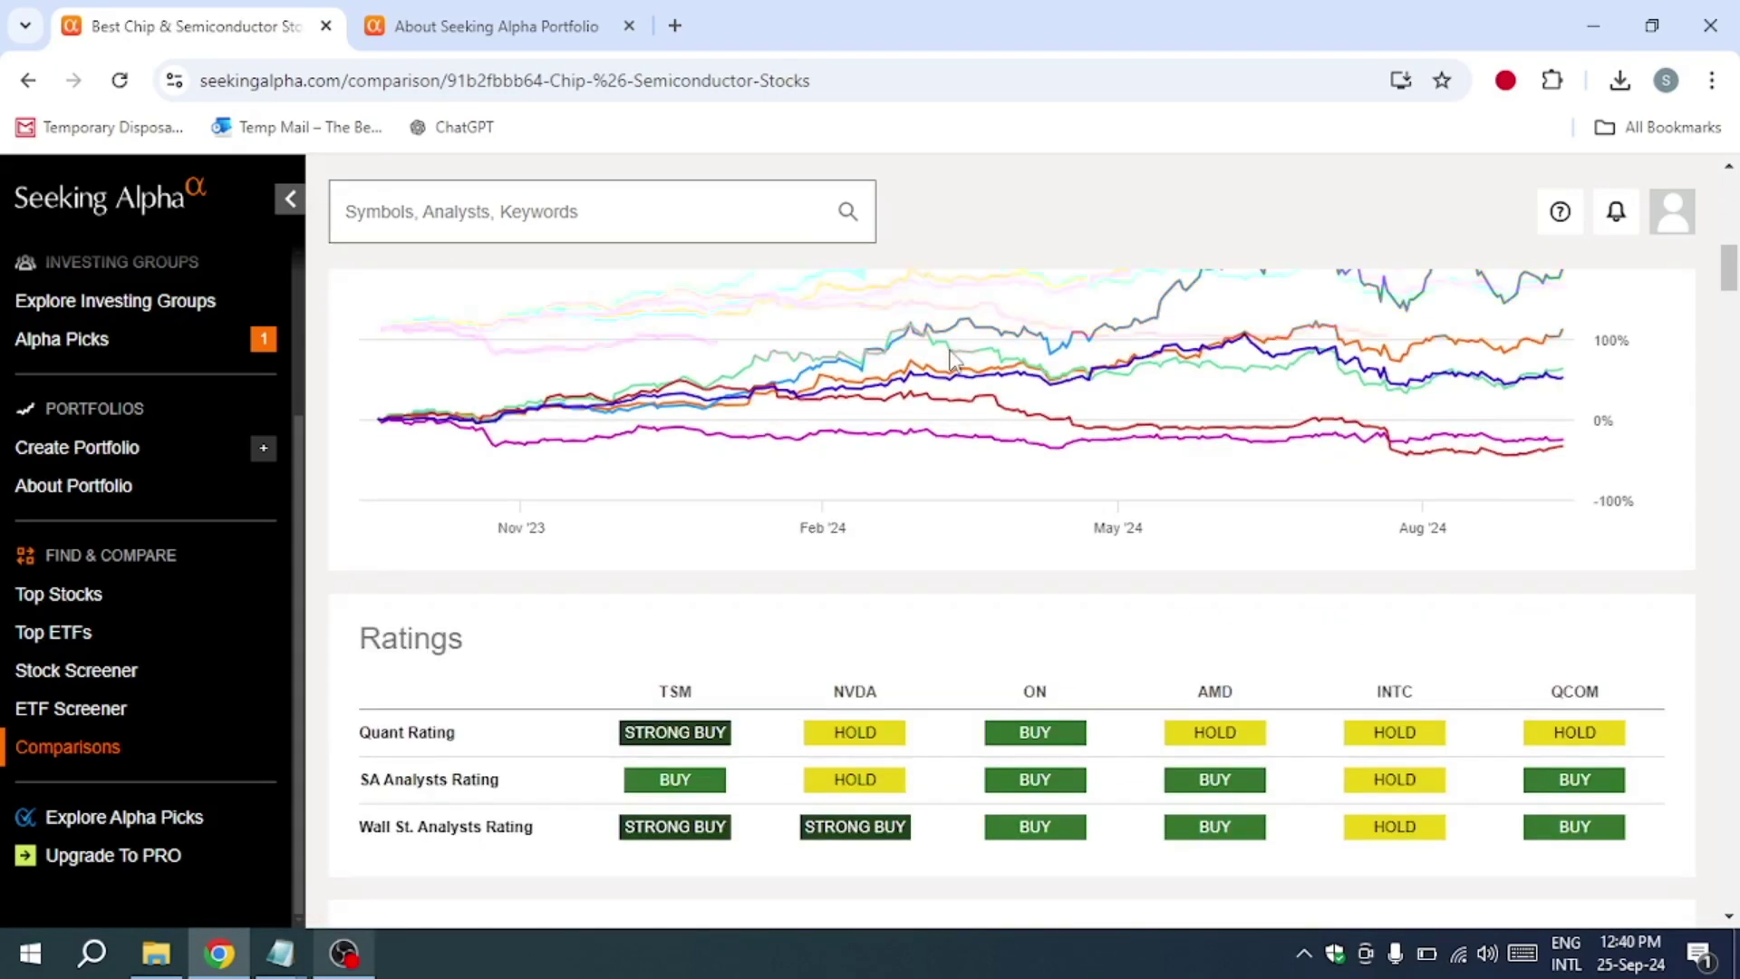
pyautogui.scroll(-4, 950, 360)
pyautogui.scroll(-3, 948, 359)
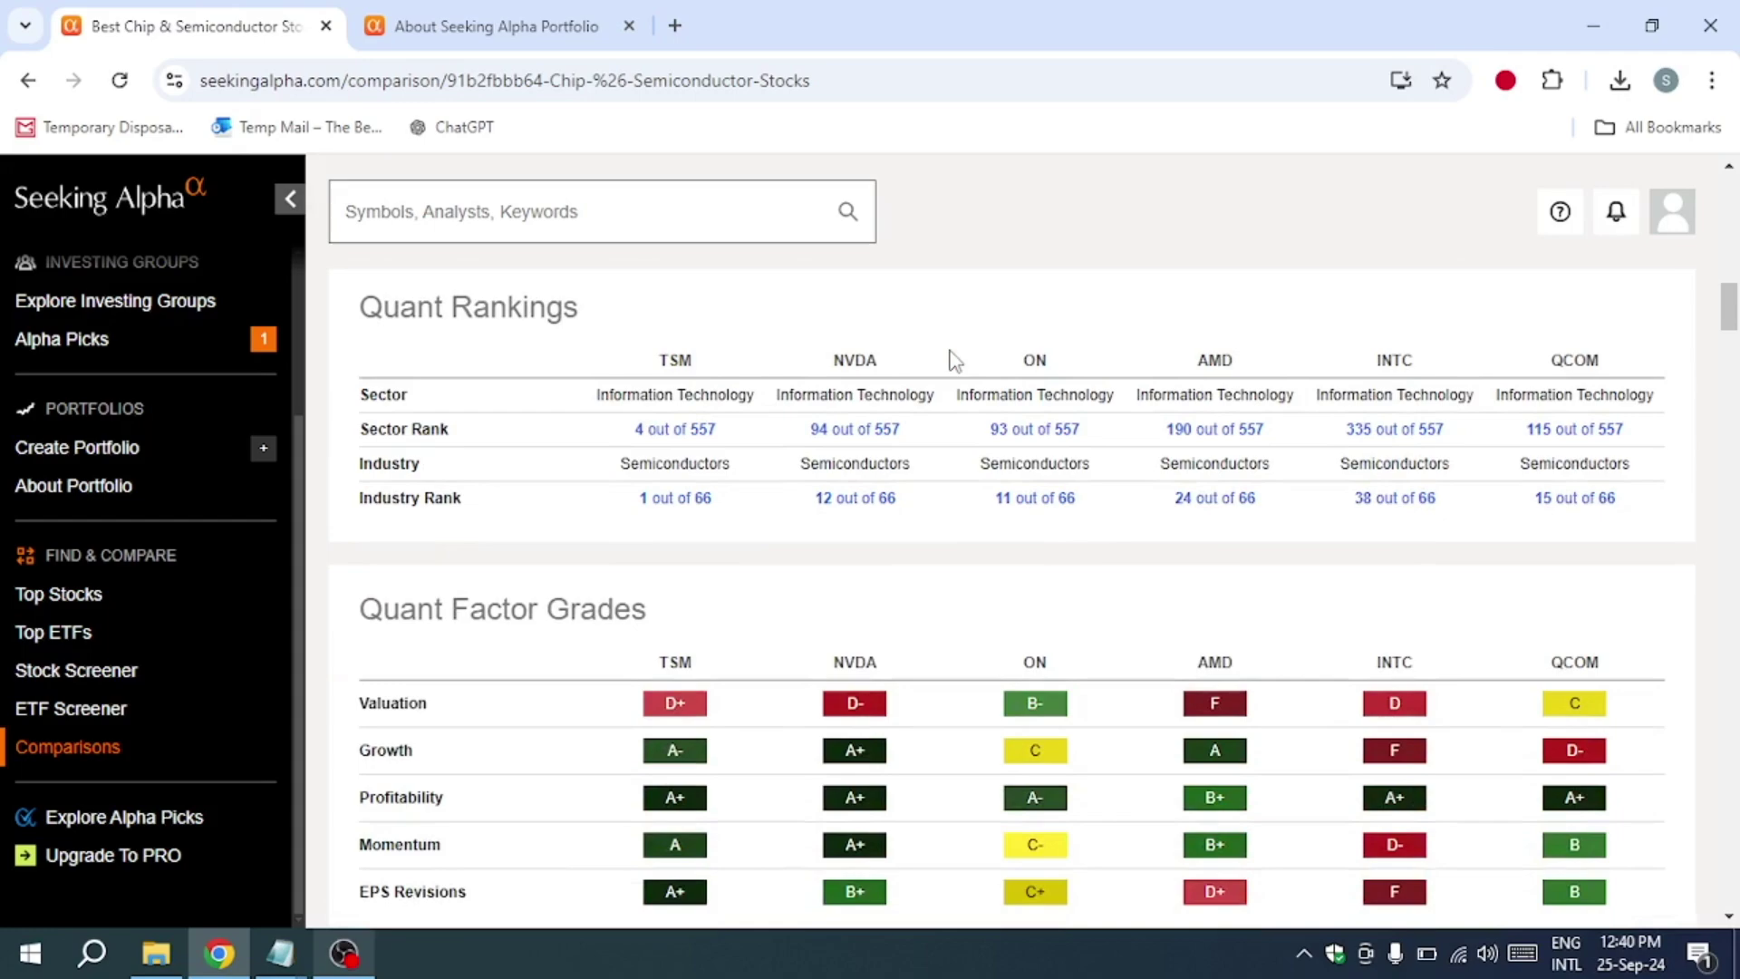
pyautogui.scroll(-3, 950, 359)
pyautogui.scroll(-3, 949, 360)
pyautogui.scroll(-4, 949, 359)
pyautogui.scroll(-3, 949, 359)
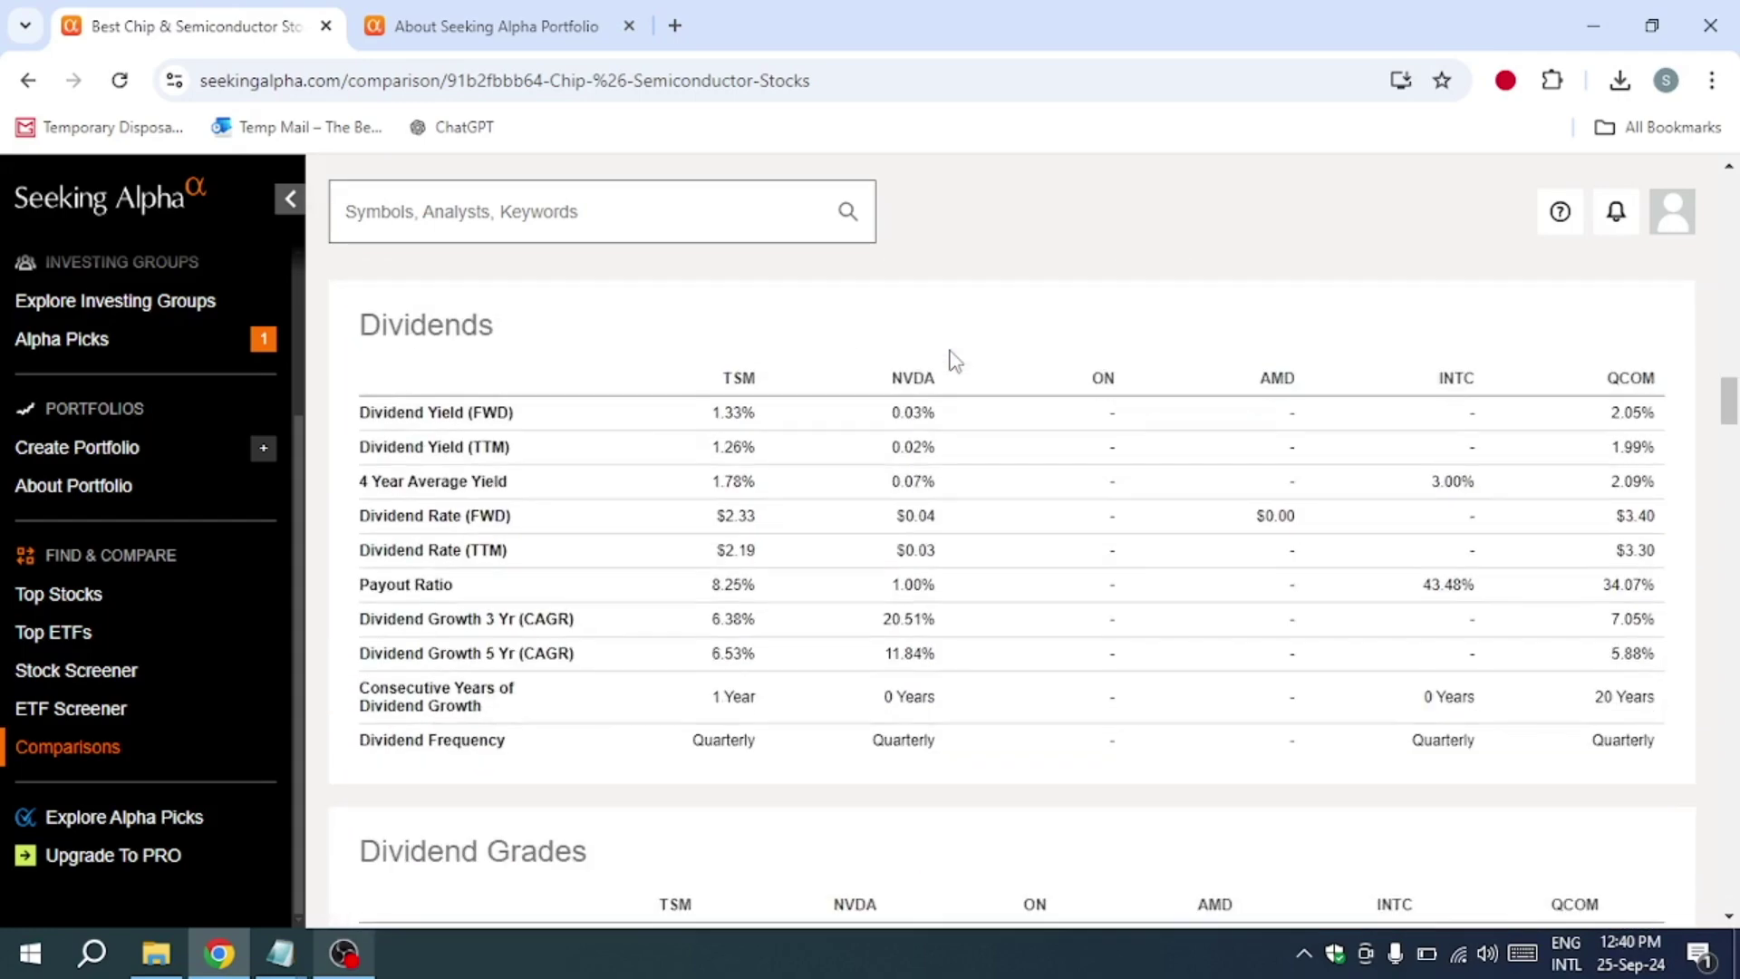
pyautogui.scroll(-3, 949, 359)
pyautogui.scroll(-2, 950, 360)
pyautogui.scroll(-4, 949, 358)
pyautogui.scroll(1, 950, 359)
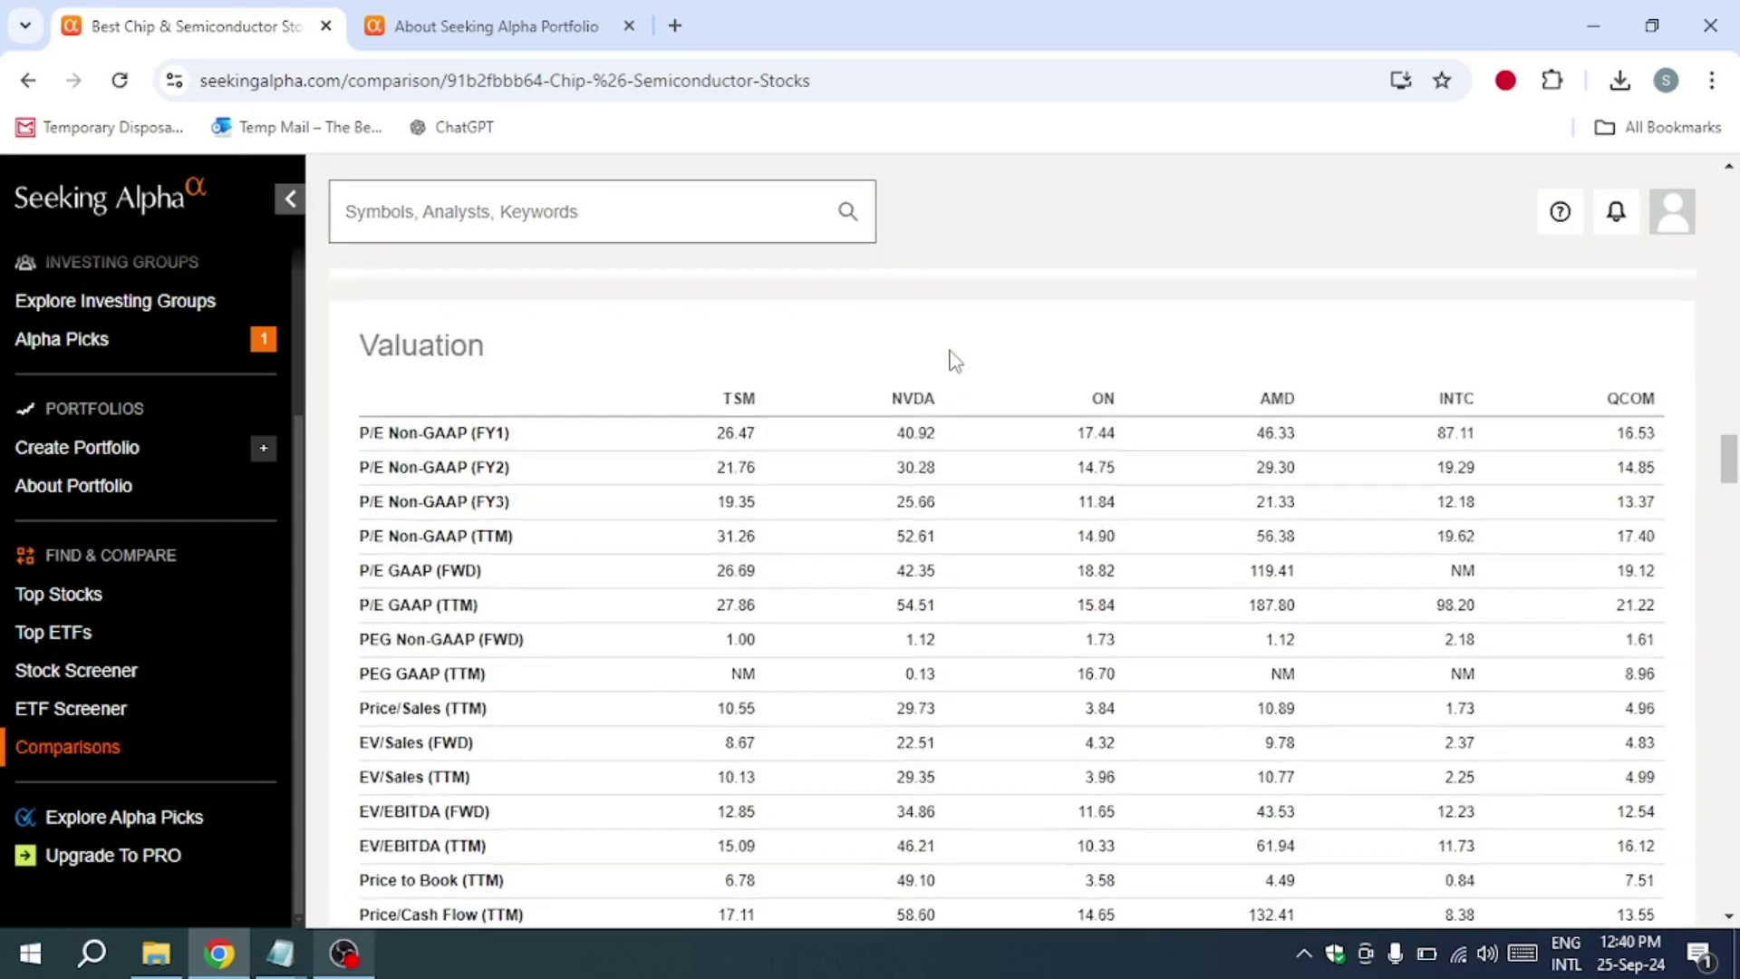
pyautogui.scroll(5, 950, 359)
pyautogui.scroll(5, 949, 358)
pyautogui.scroll(3, 950, 359)
pyautogui.scroll(1, 950, 359)
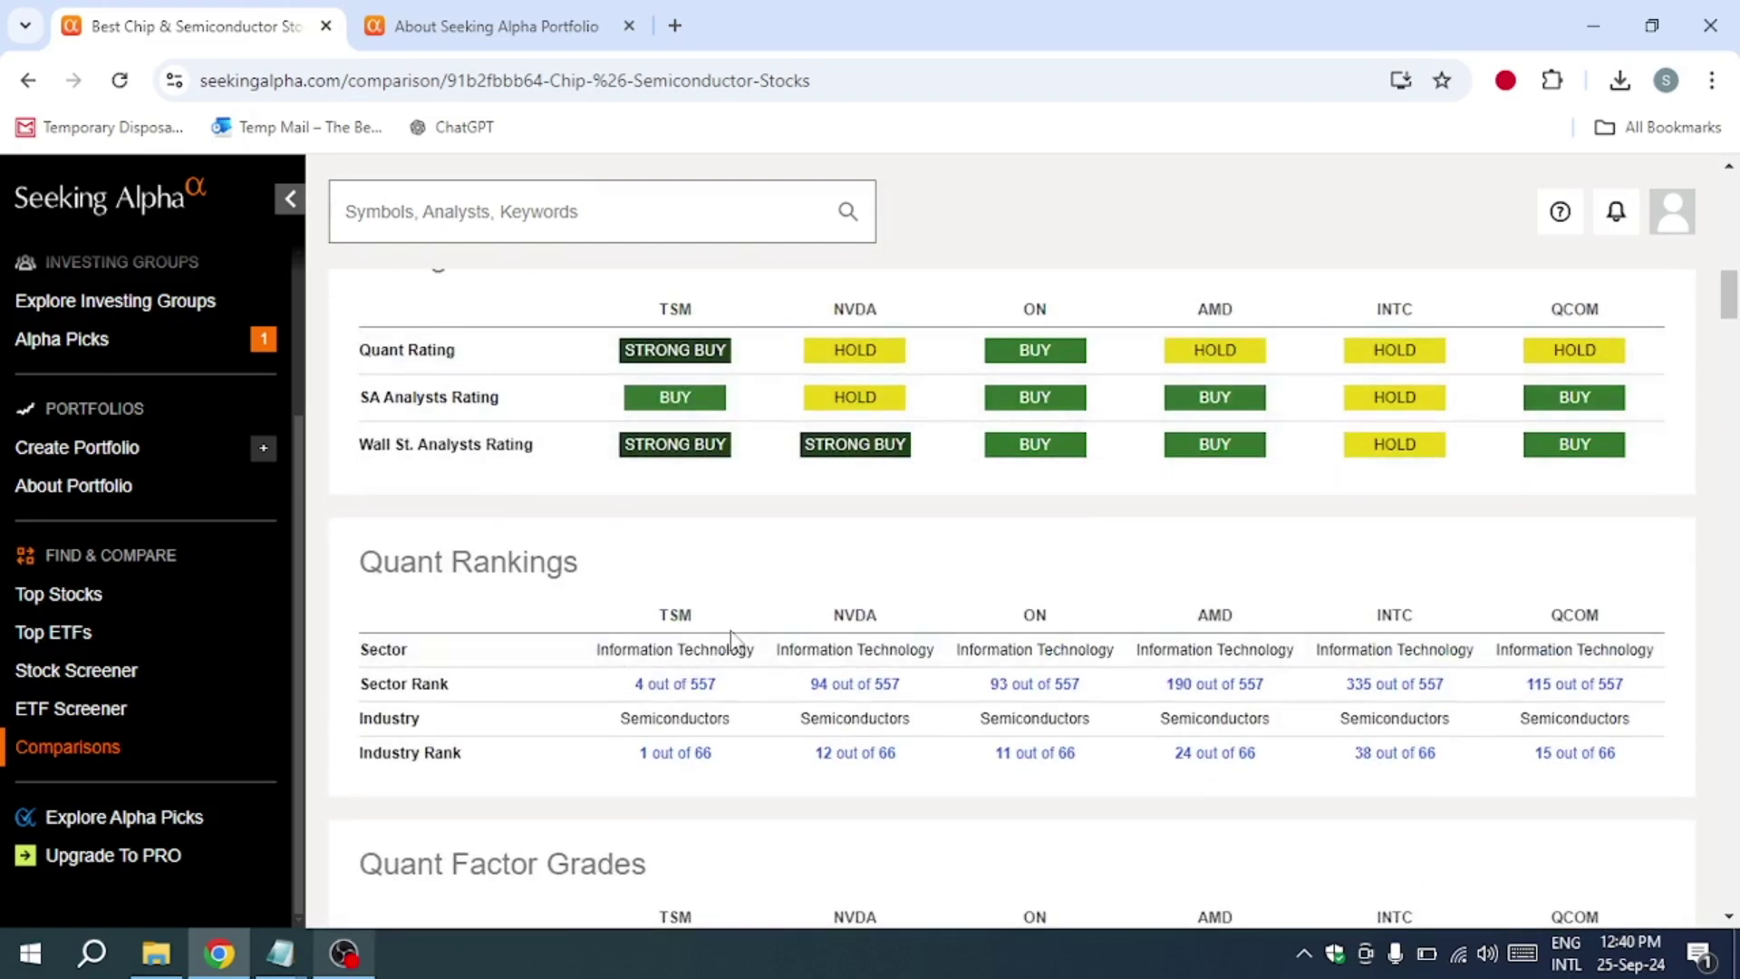
pyautogui.moveTo(342, 560)
pyautogui.mouseDown()
pyautogui.moveTo(759, 822)
pyautogui.moveTo(1189, 792)
pyautogui.mouseUp()
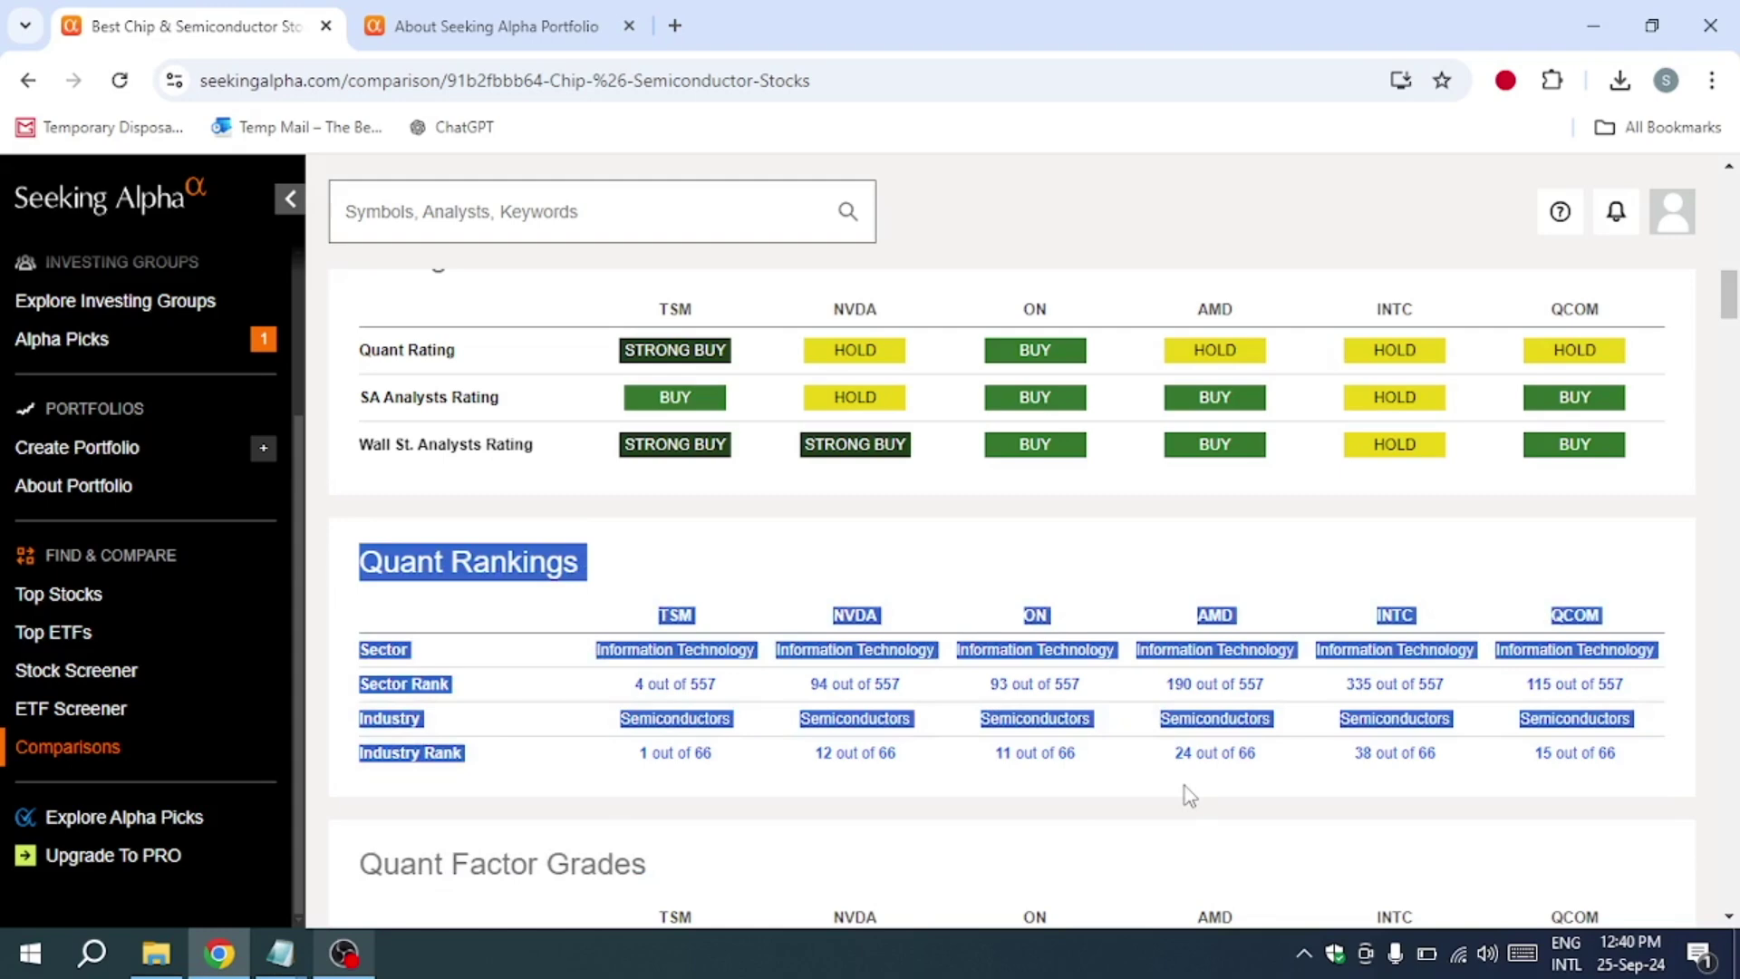
pyautogui.click(866, 855)
pyautogui.scroll(-1, 762, 817)
pyautogui.scroll(-1, 543, 761)
pyautogui.scroll(-1, 490, 723)
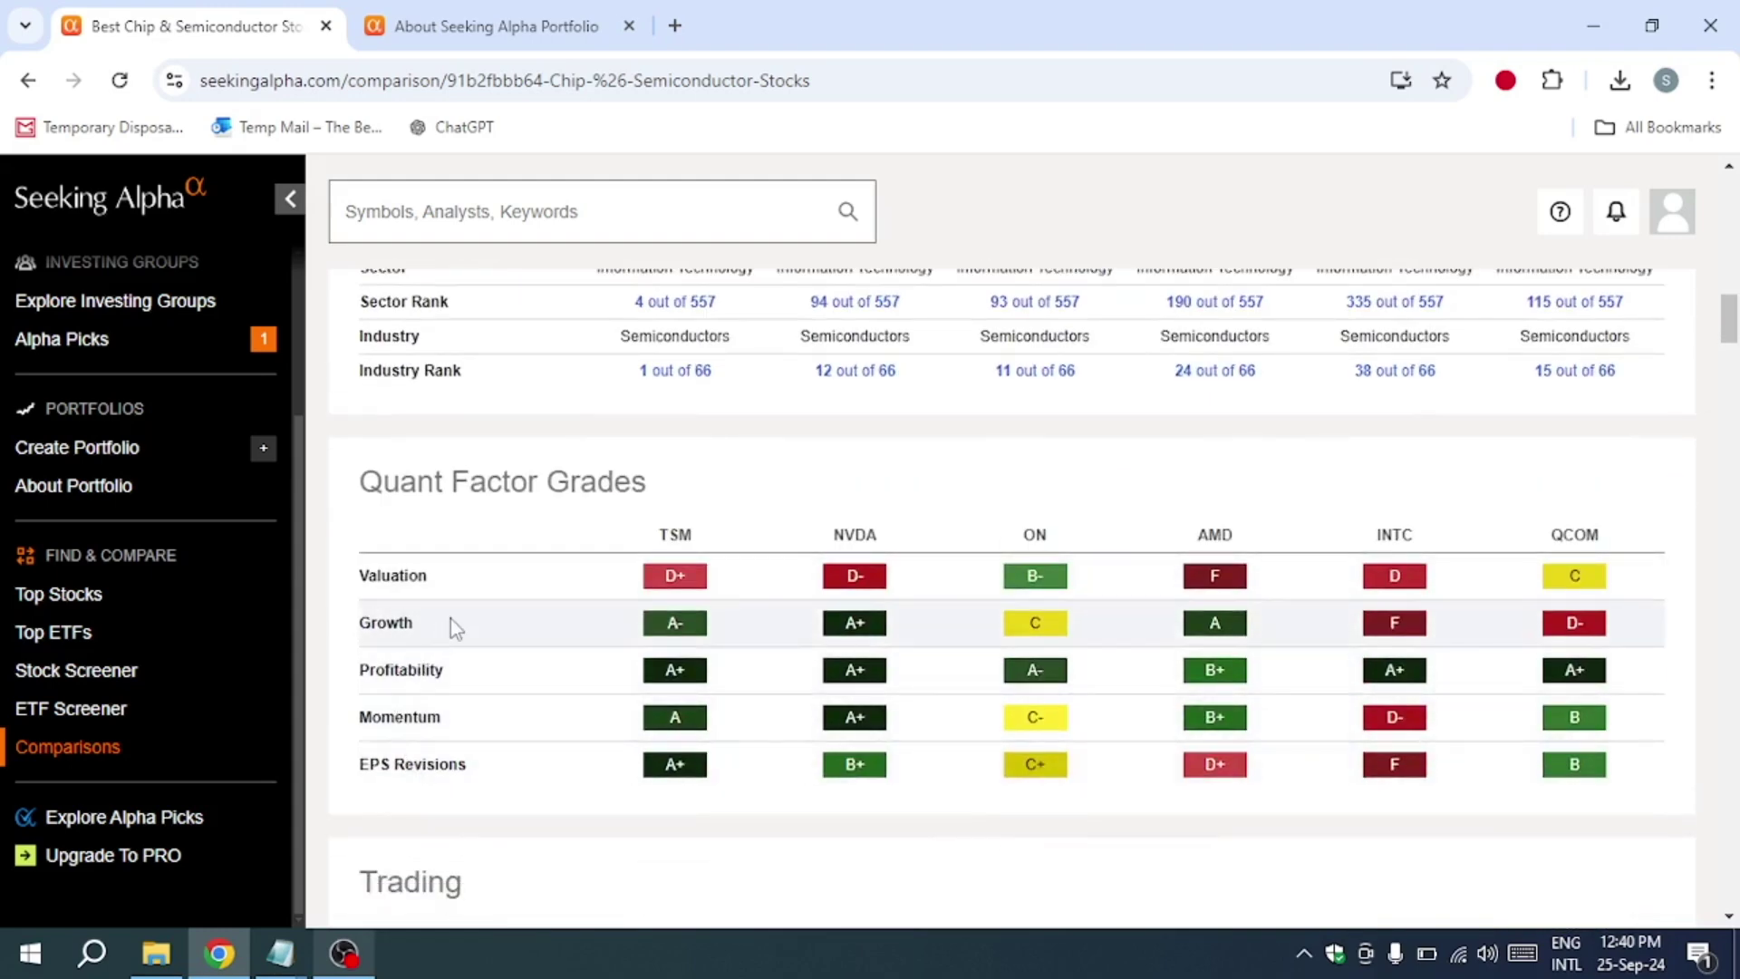
pyautogui.moveTo(156, 218); pyautogui.dragTo(351, 753)
pyautogui.click(350, 754)
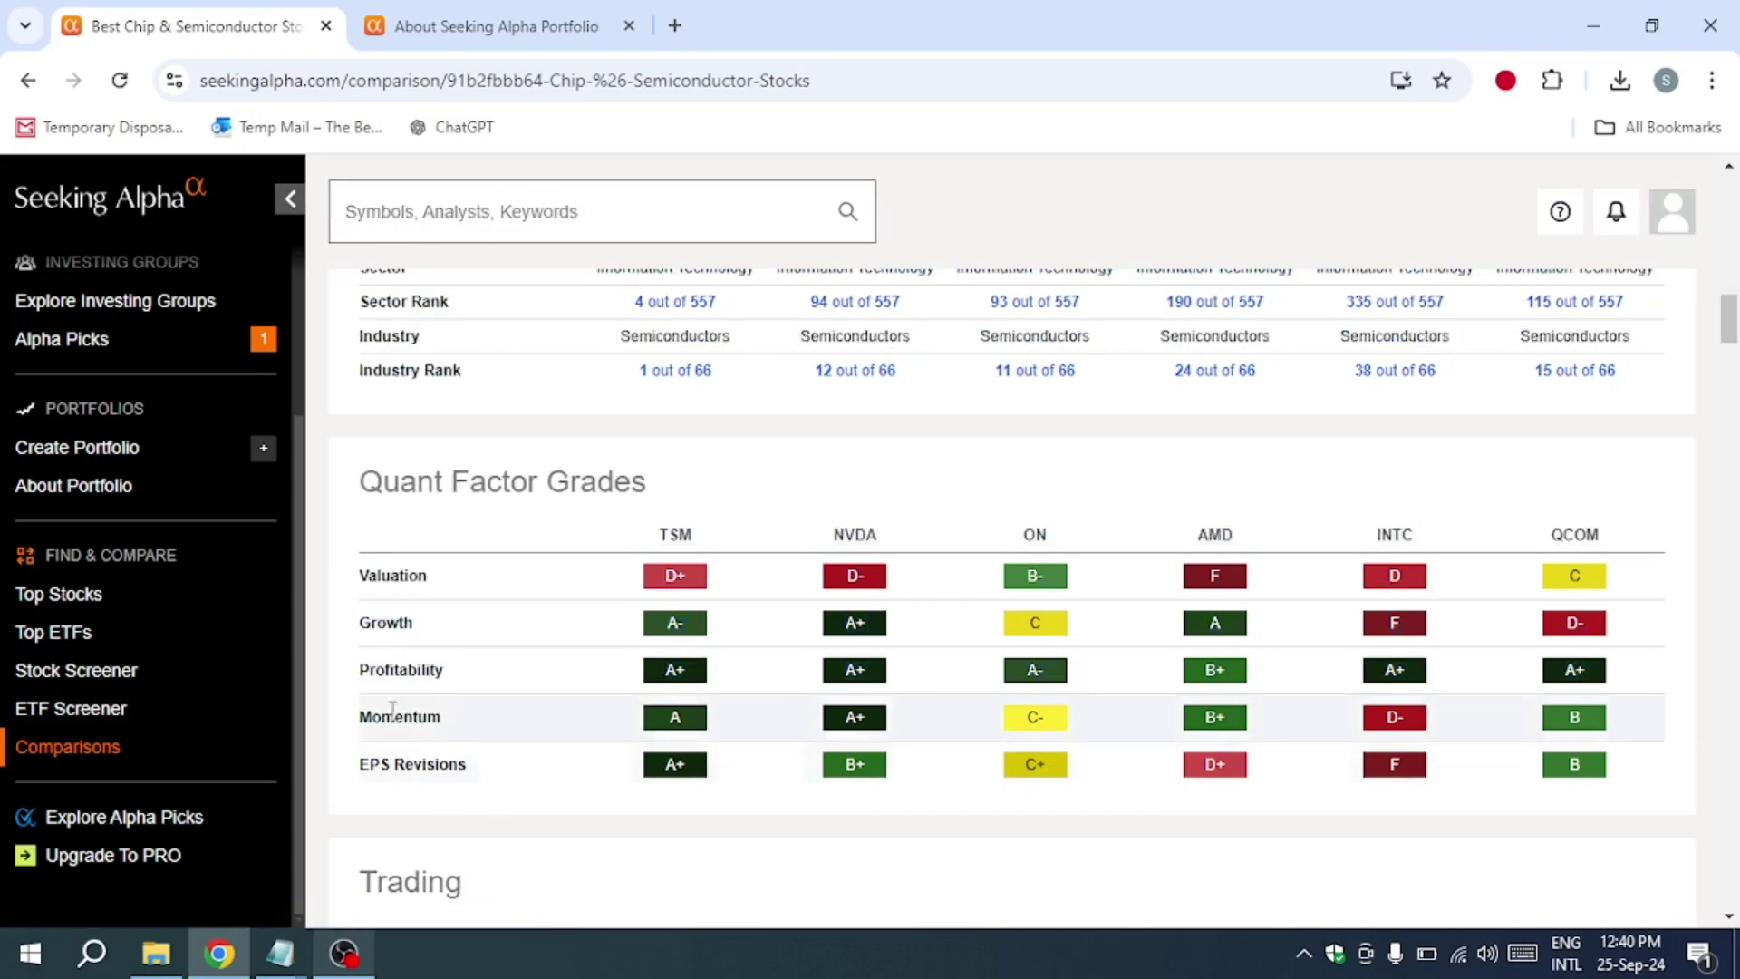
pyautogui.click(27, 80)
pyautogui.click(408, 741)
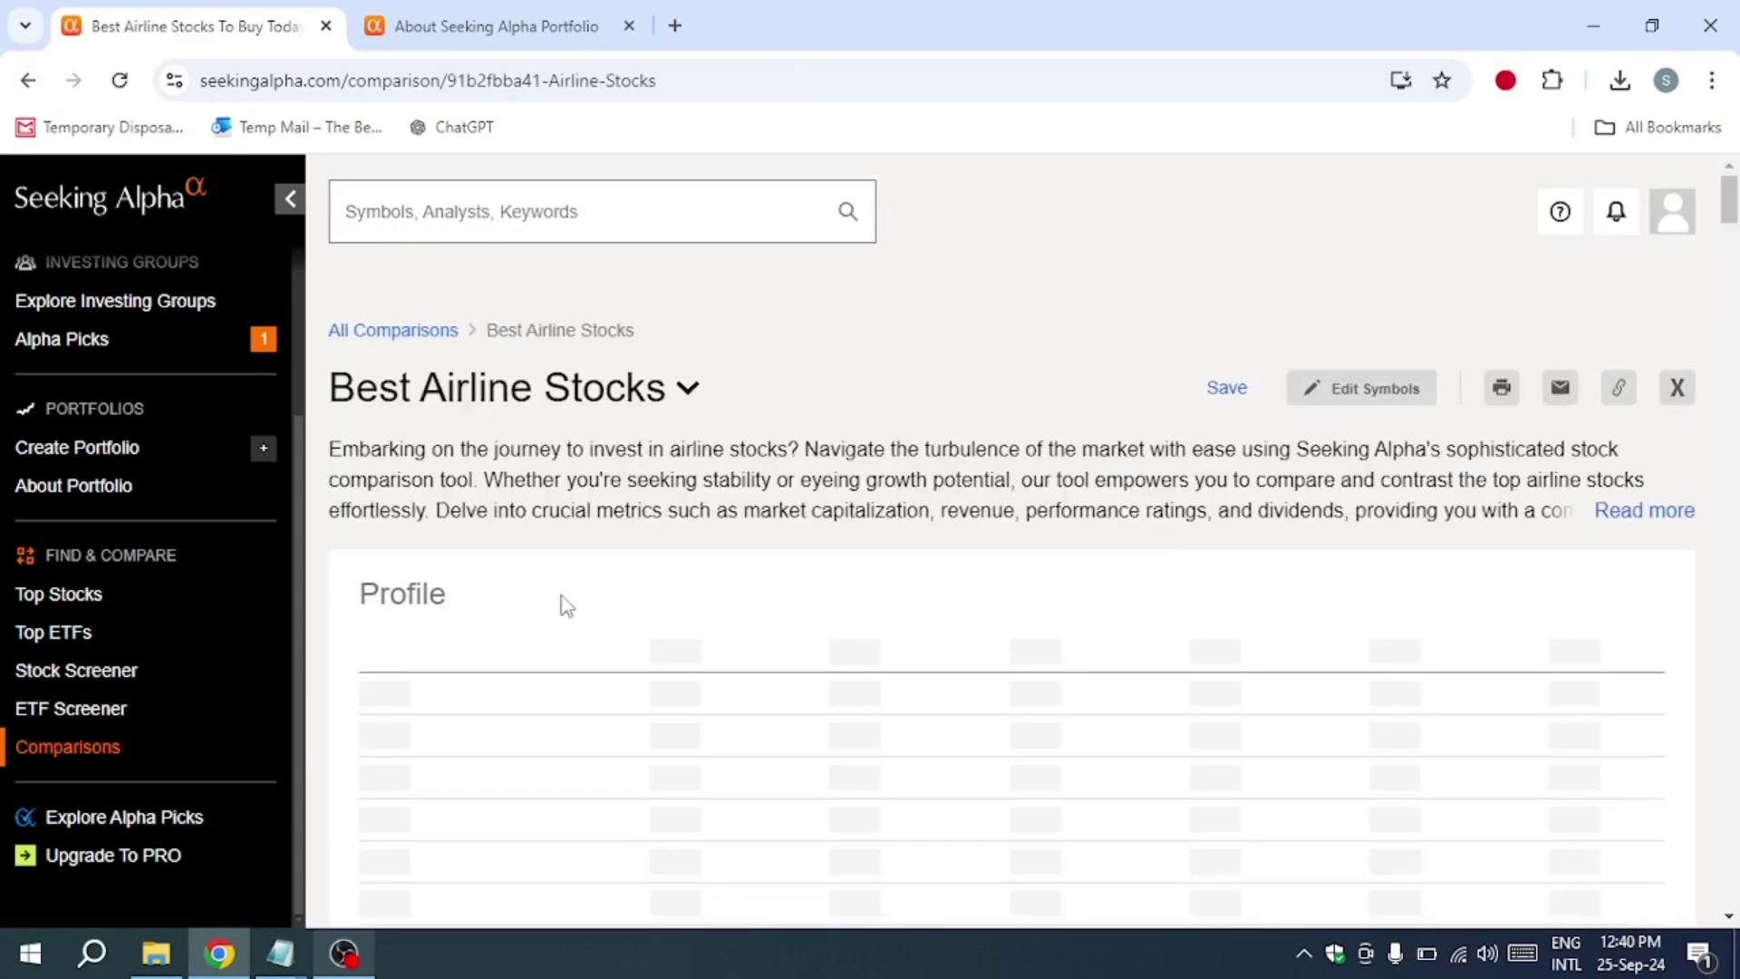
pyautogui.scroll(-3, 565, 605)
pyautogui.scroll(-5, 565, 605)
pyautogui.scroll(-4, 563, 605)
pyautogui.scroll(-2, 564, 605)
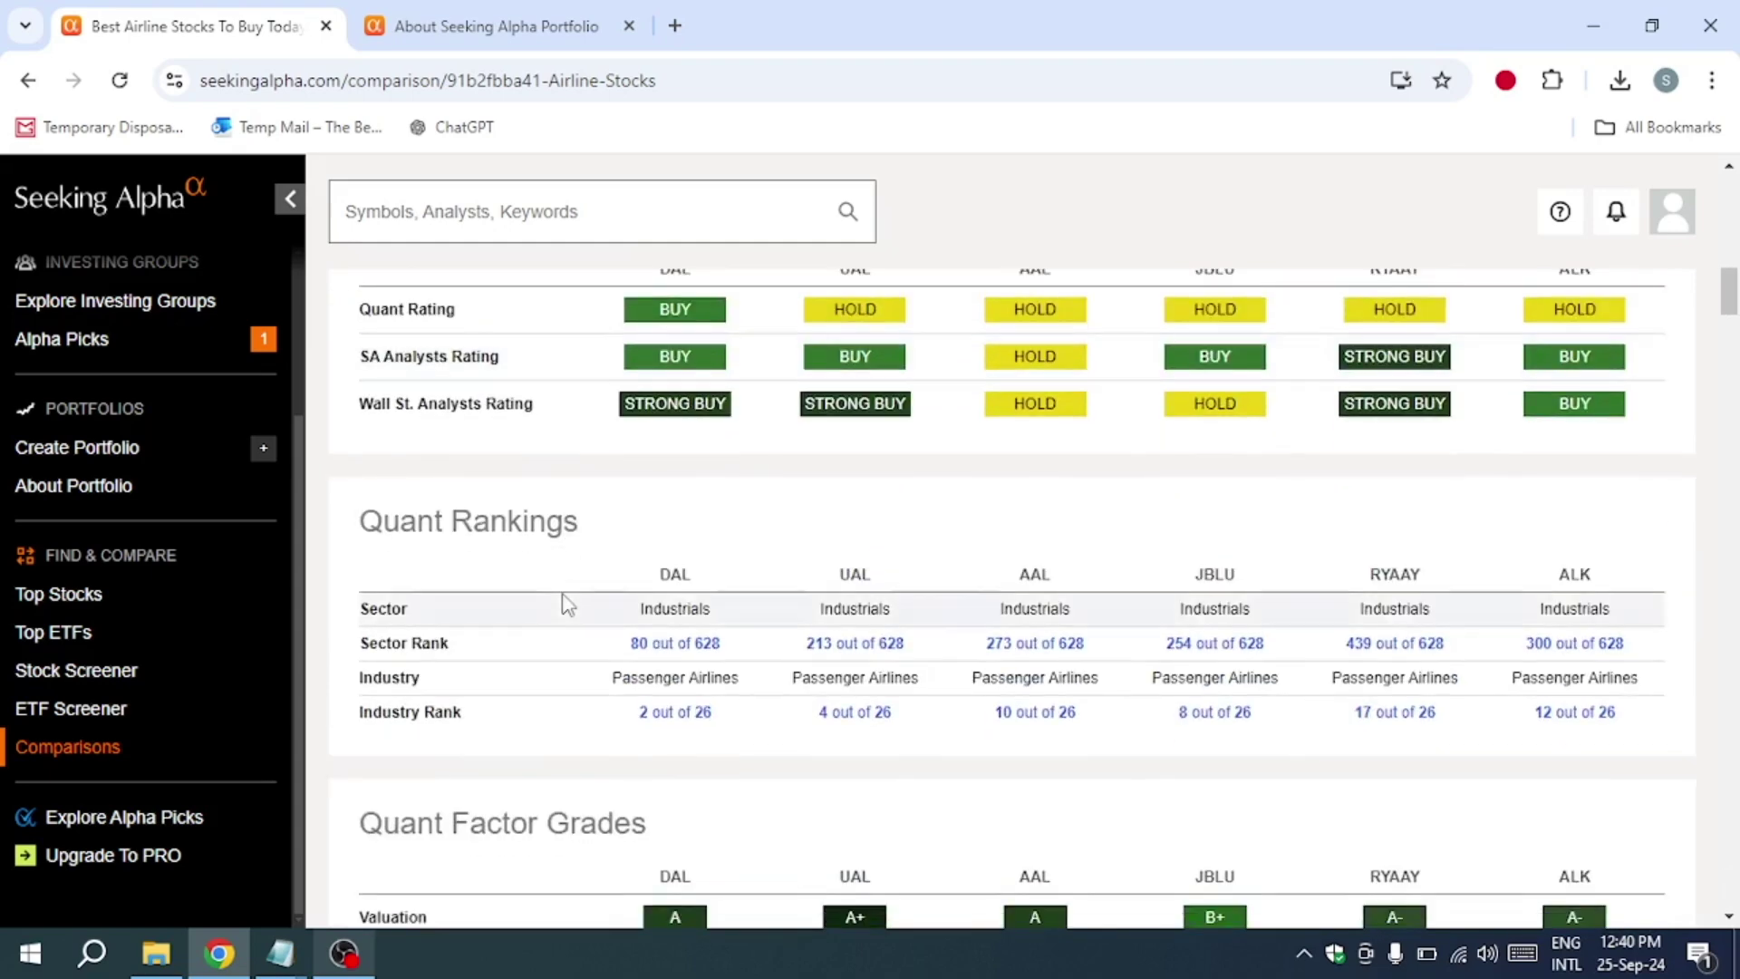
pyautogui.scroll(-1, 564, 605)
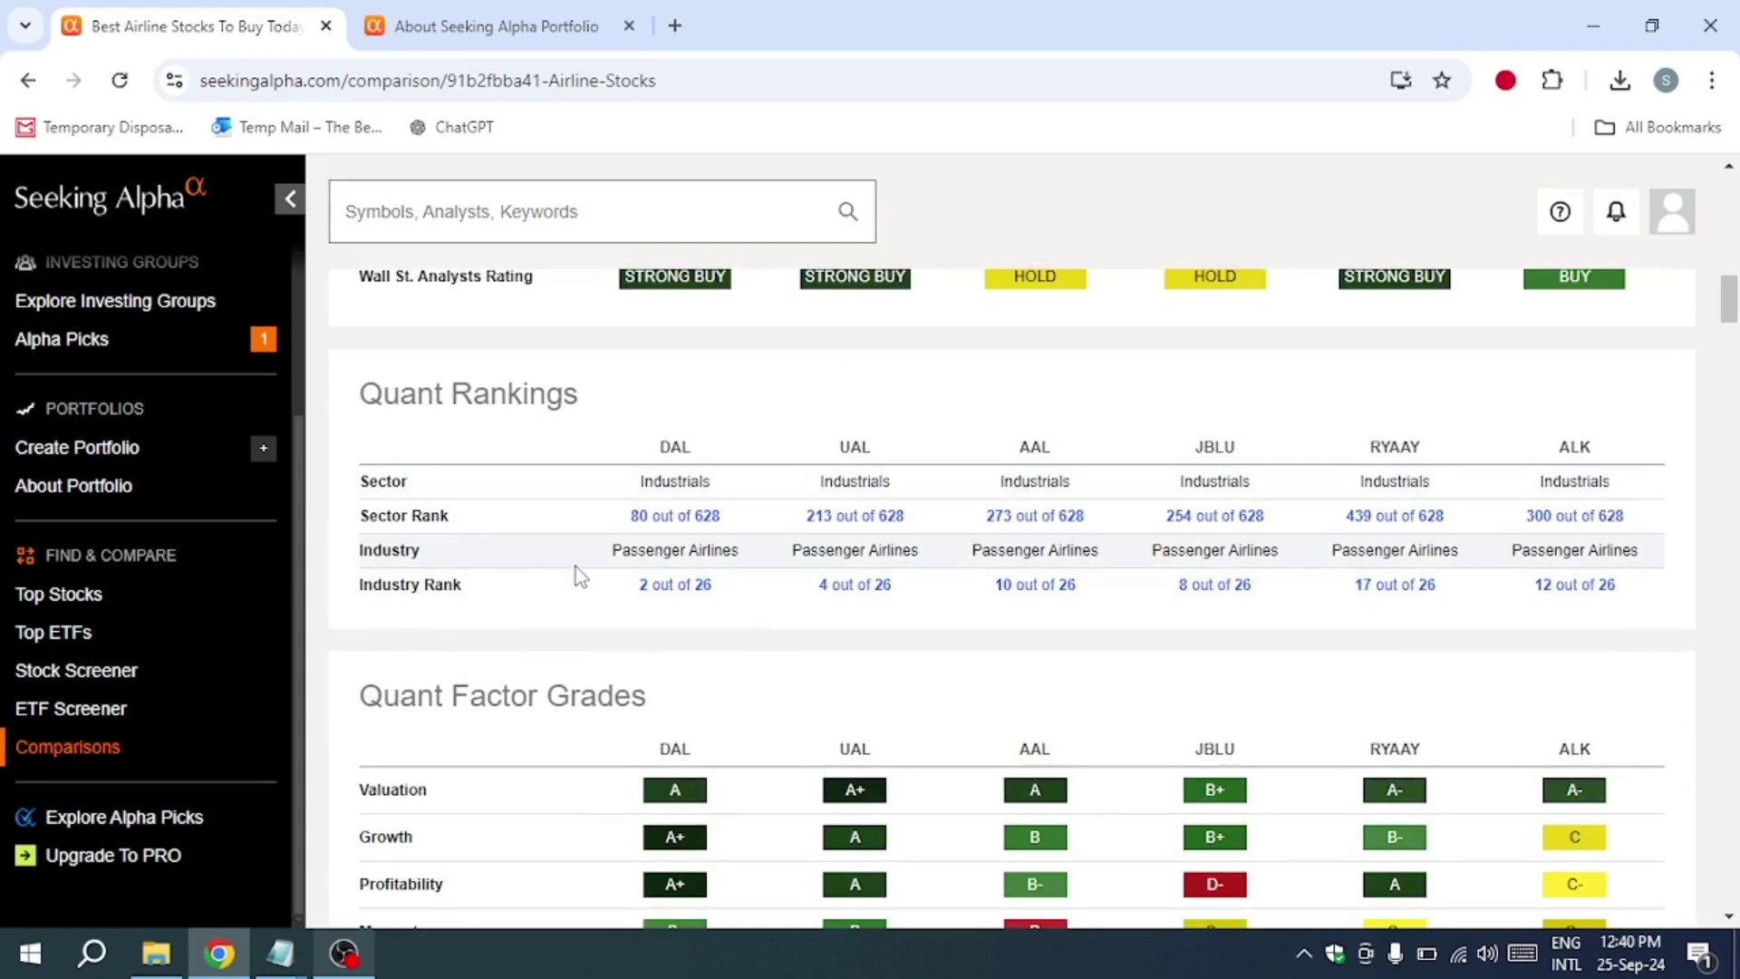
pyautogui.scroll(-2, 576, 566)
pyautogui.scroll(-2, 575, 568)
pyautogui.scroll(-3, 576, 567)
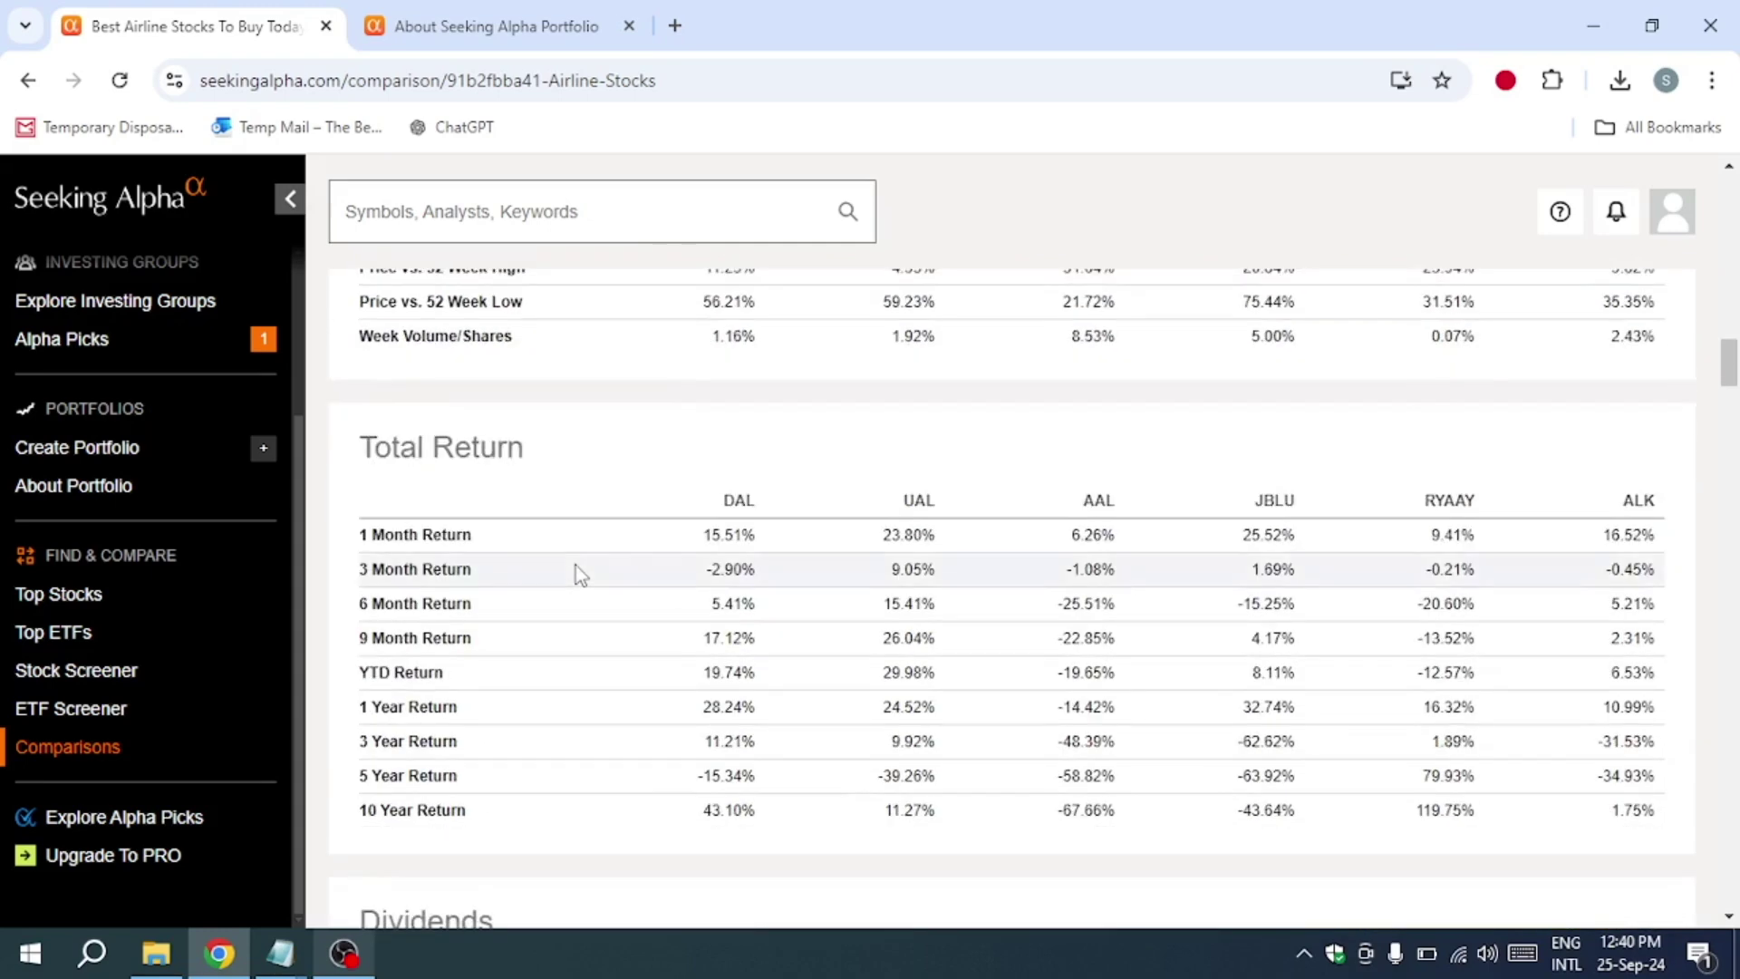
pyautogui.scroll(-3, 575, 564)
pyautogui.scroll(-1, 576, 565)
pyautogui.scroll(-1, 575, 566)
pyautogui.scroll(-2, 576, 566)
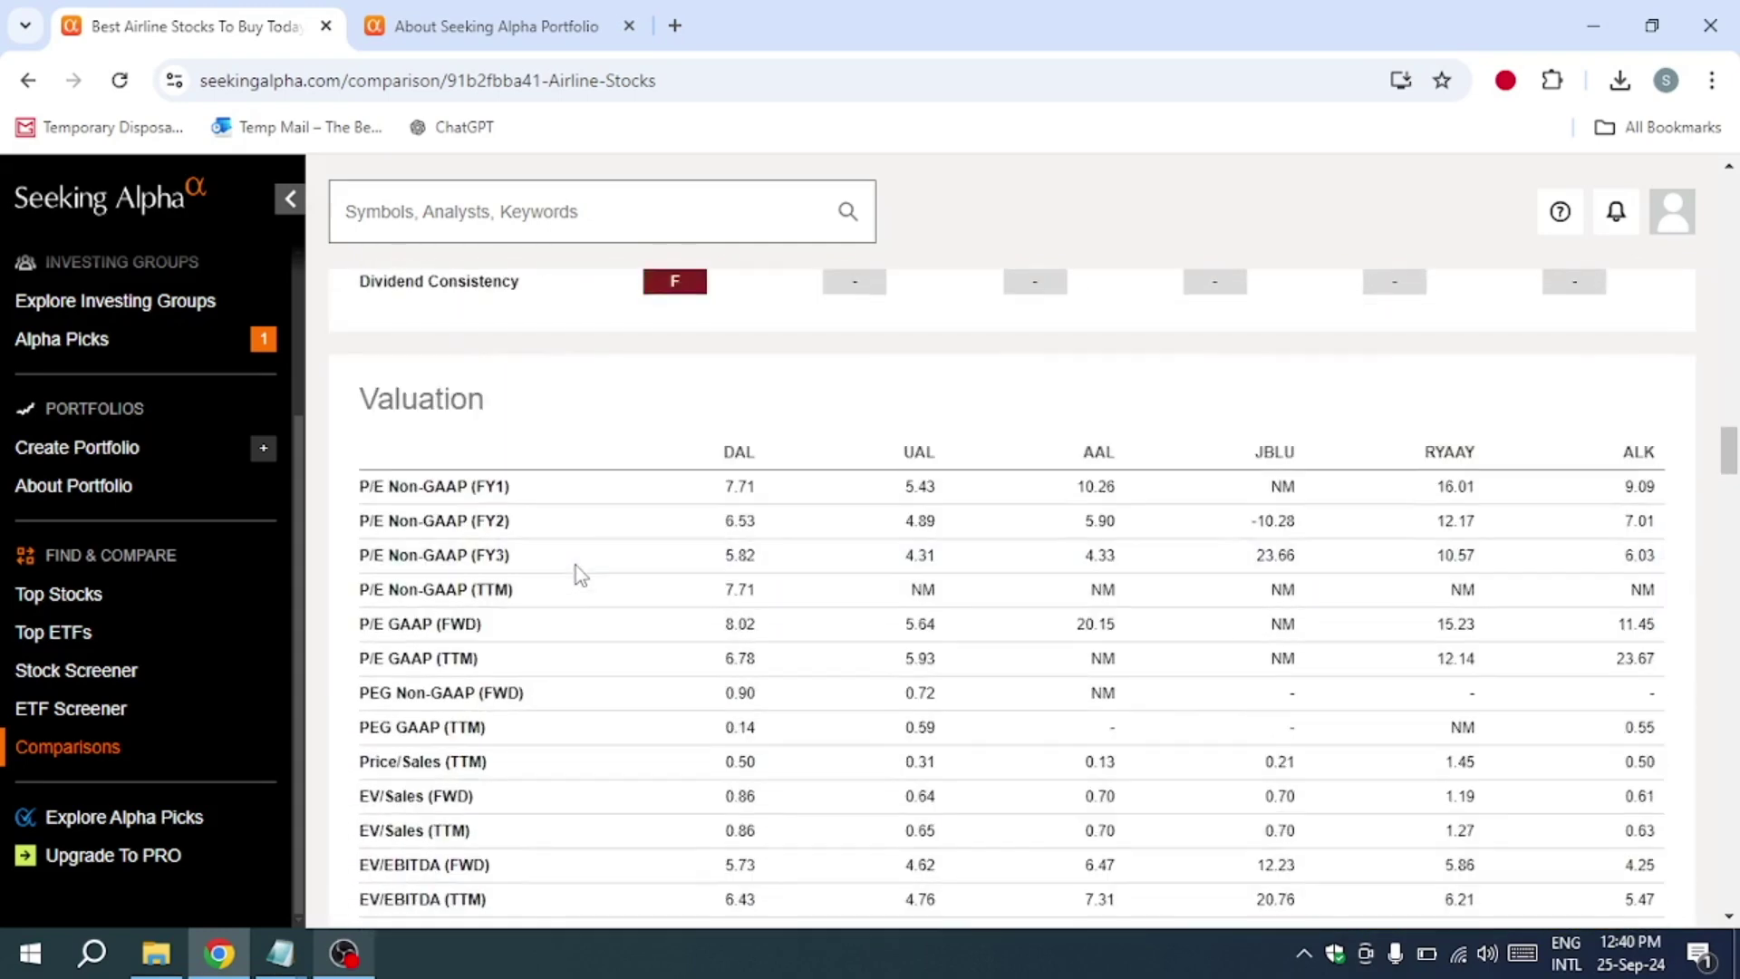
pyautogui.scroll(-4, 575, 567)
pyautogui.scroll(-4, 575, 566)
pyautogui.scroll(-3, 578, 564)
pyautogui.scroll(-3, 578, 564)
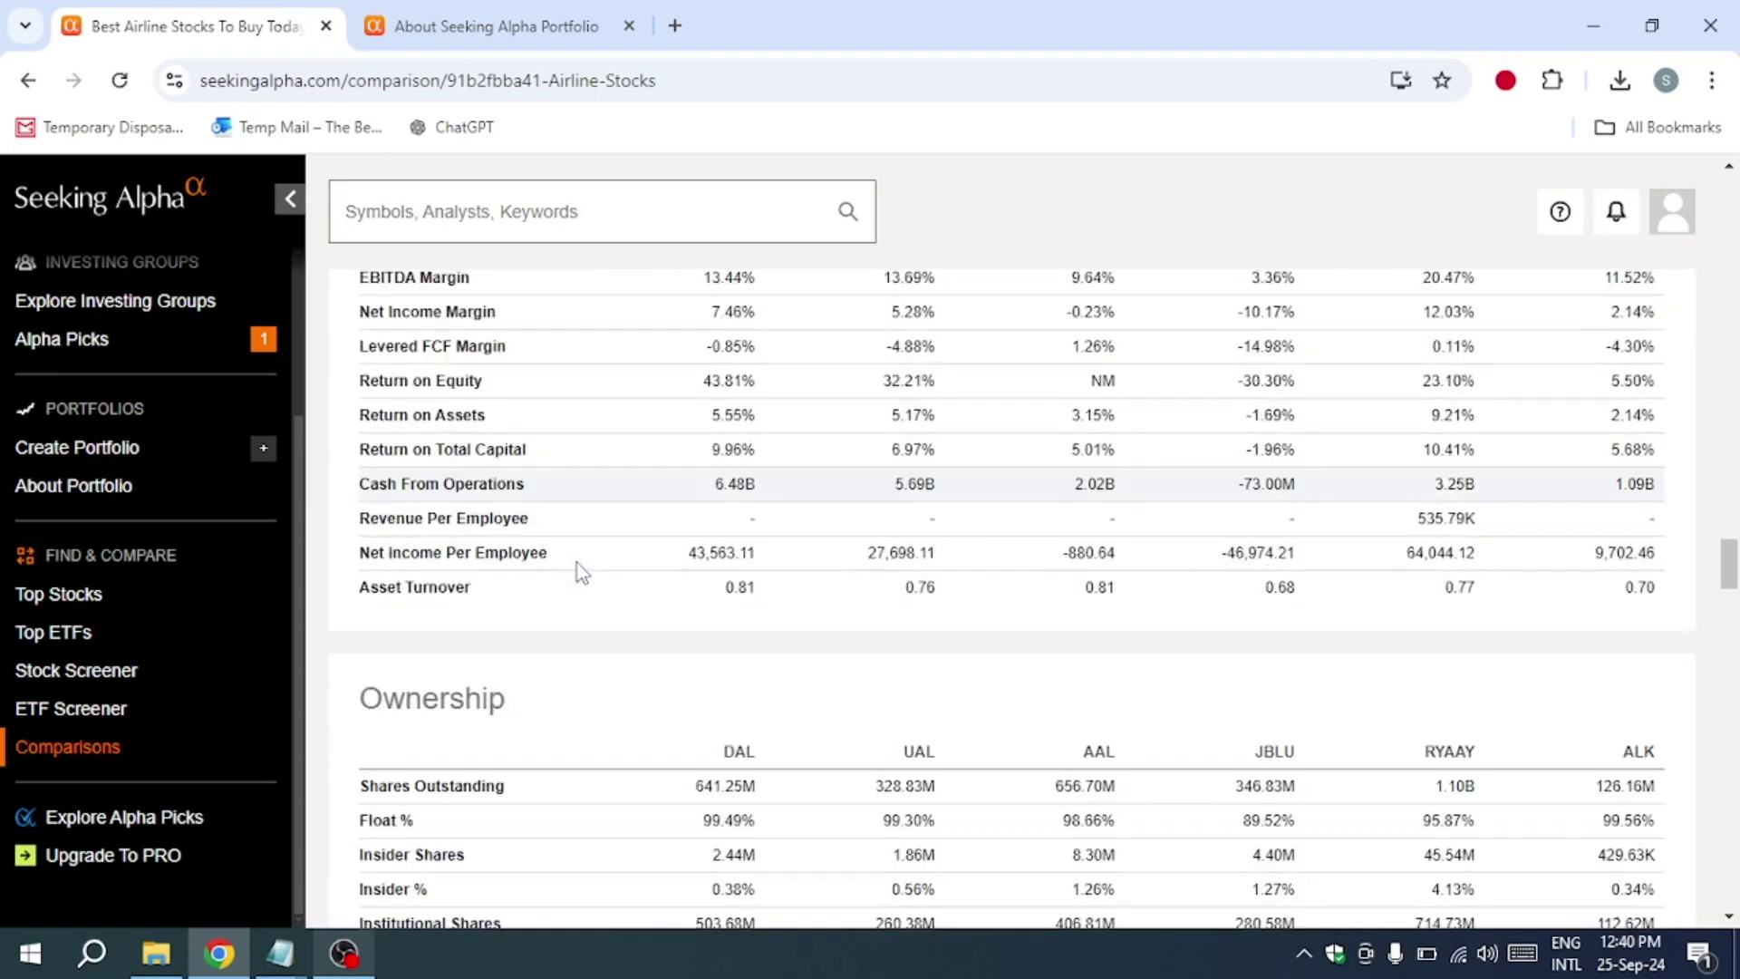
pyautogui.scroll(-3, 577, 563)
pyautogui.scroll(-1, 578, 563)
pyautogui.scroll(-3, 578, 563)
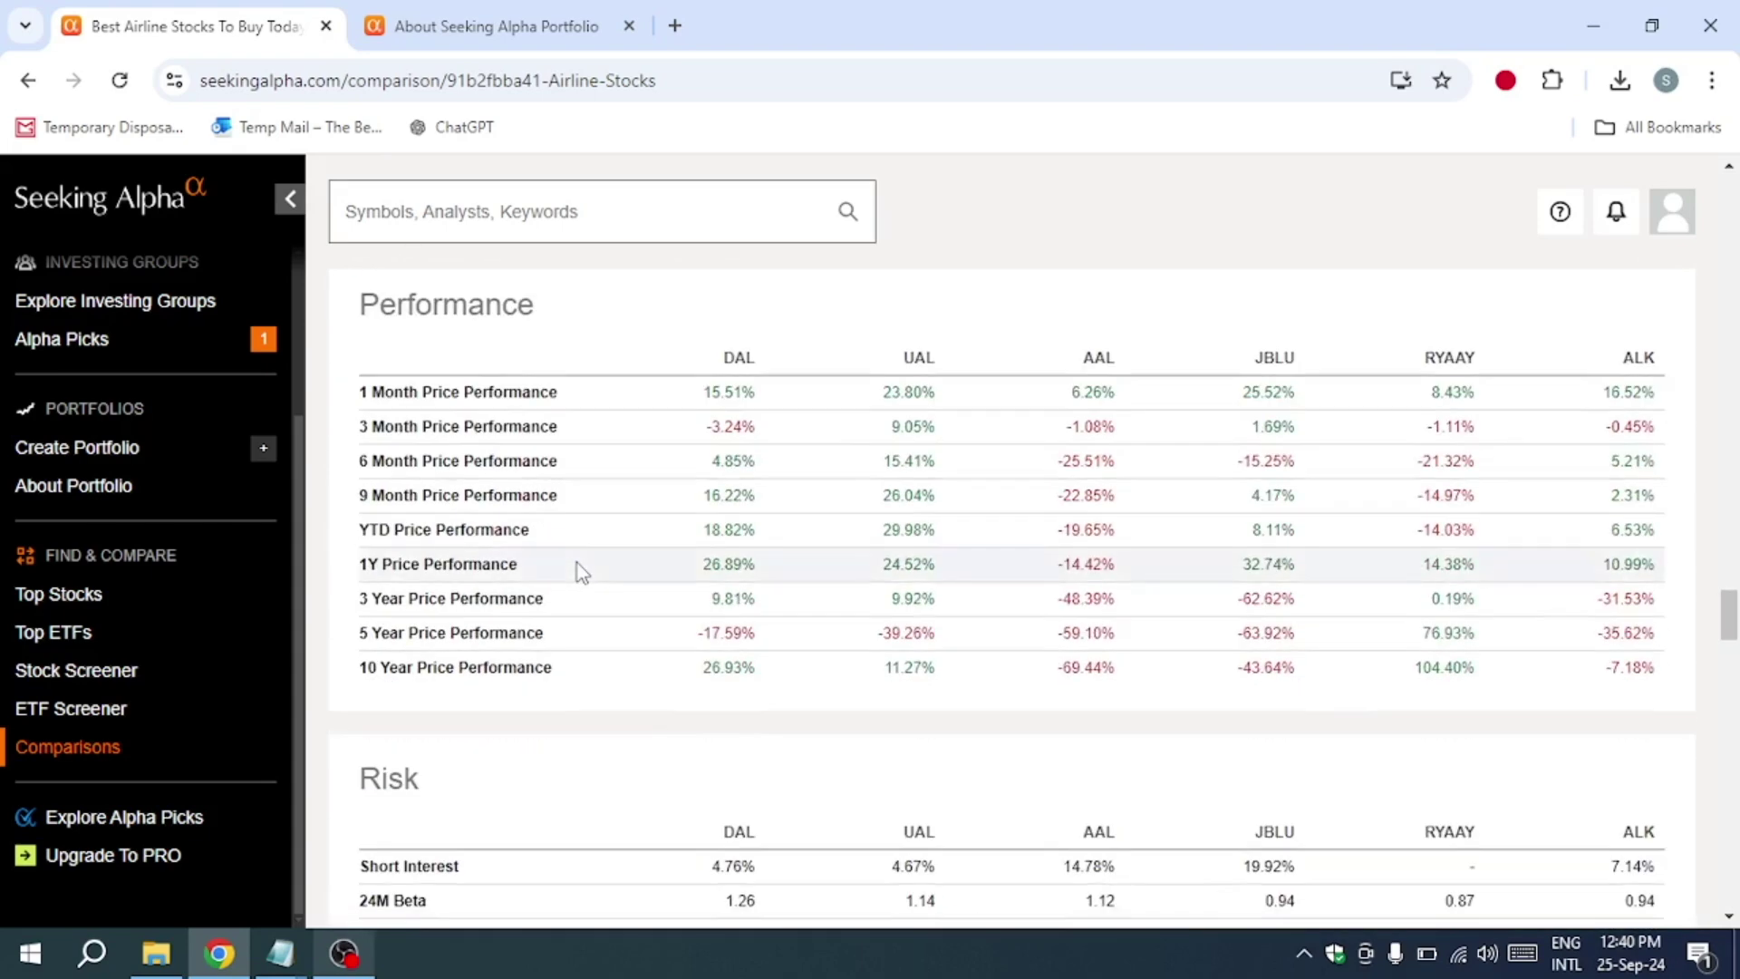
pyautogui.scroll(-1, 578, 564)
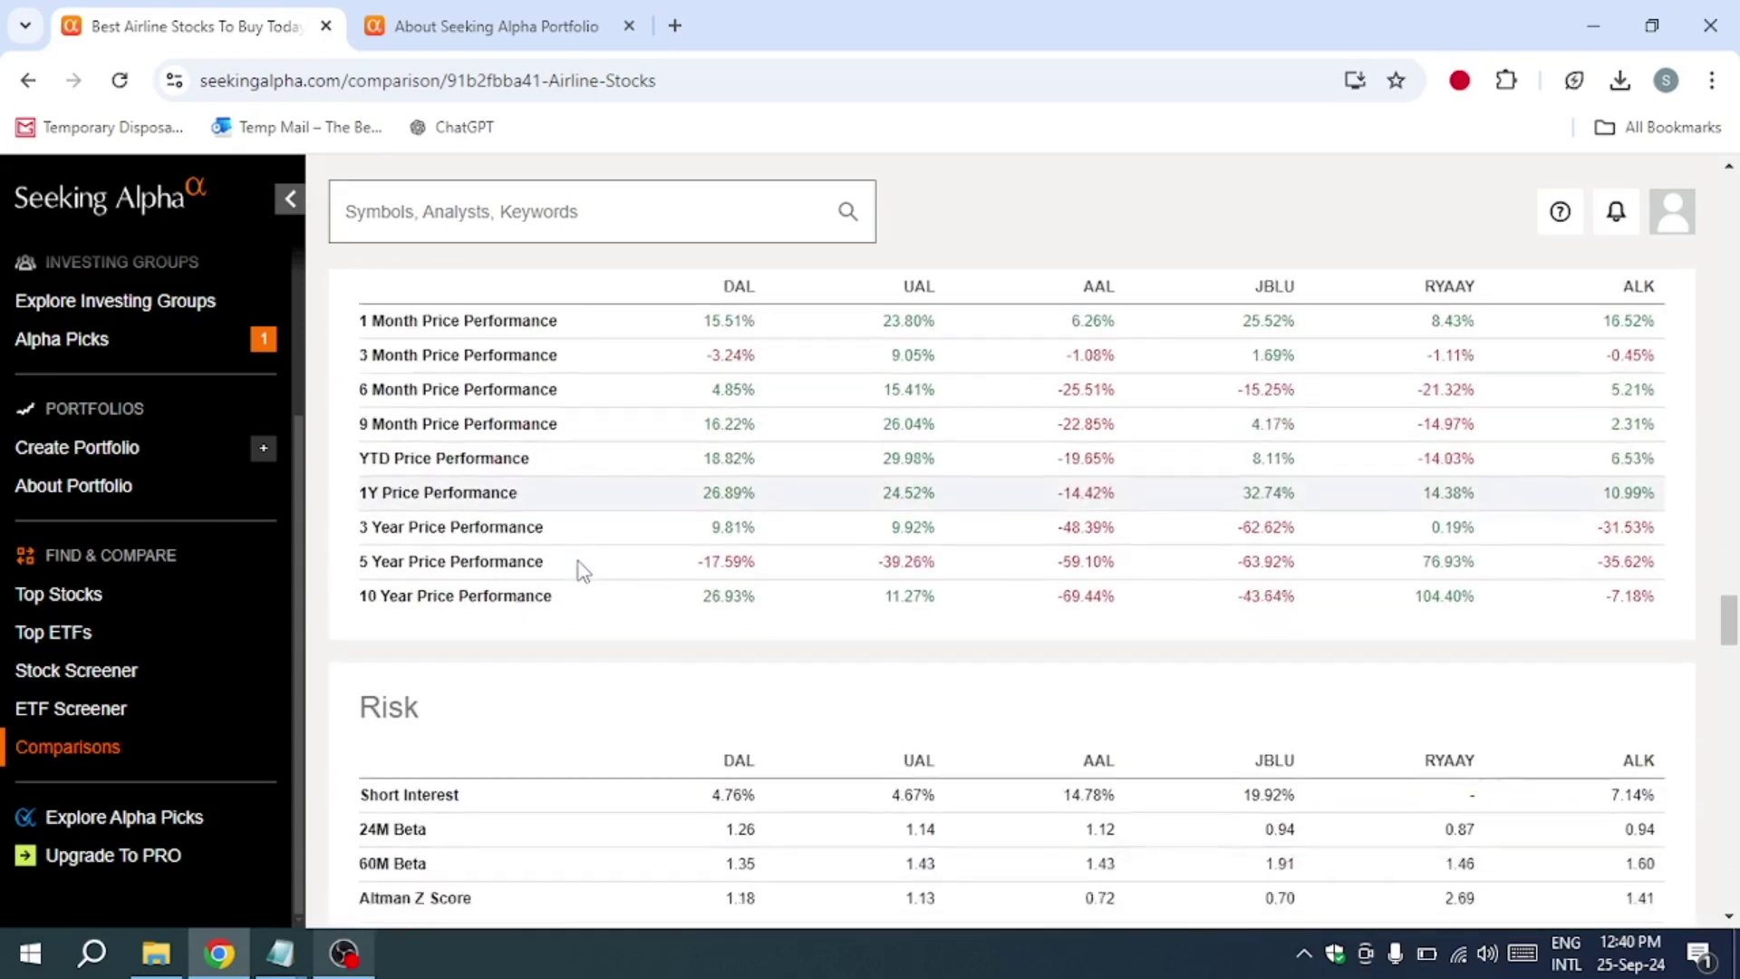
pyautogui.scroll(-4, 578, 564)
pyautogui.scroll(-4, 393, 600)
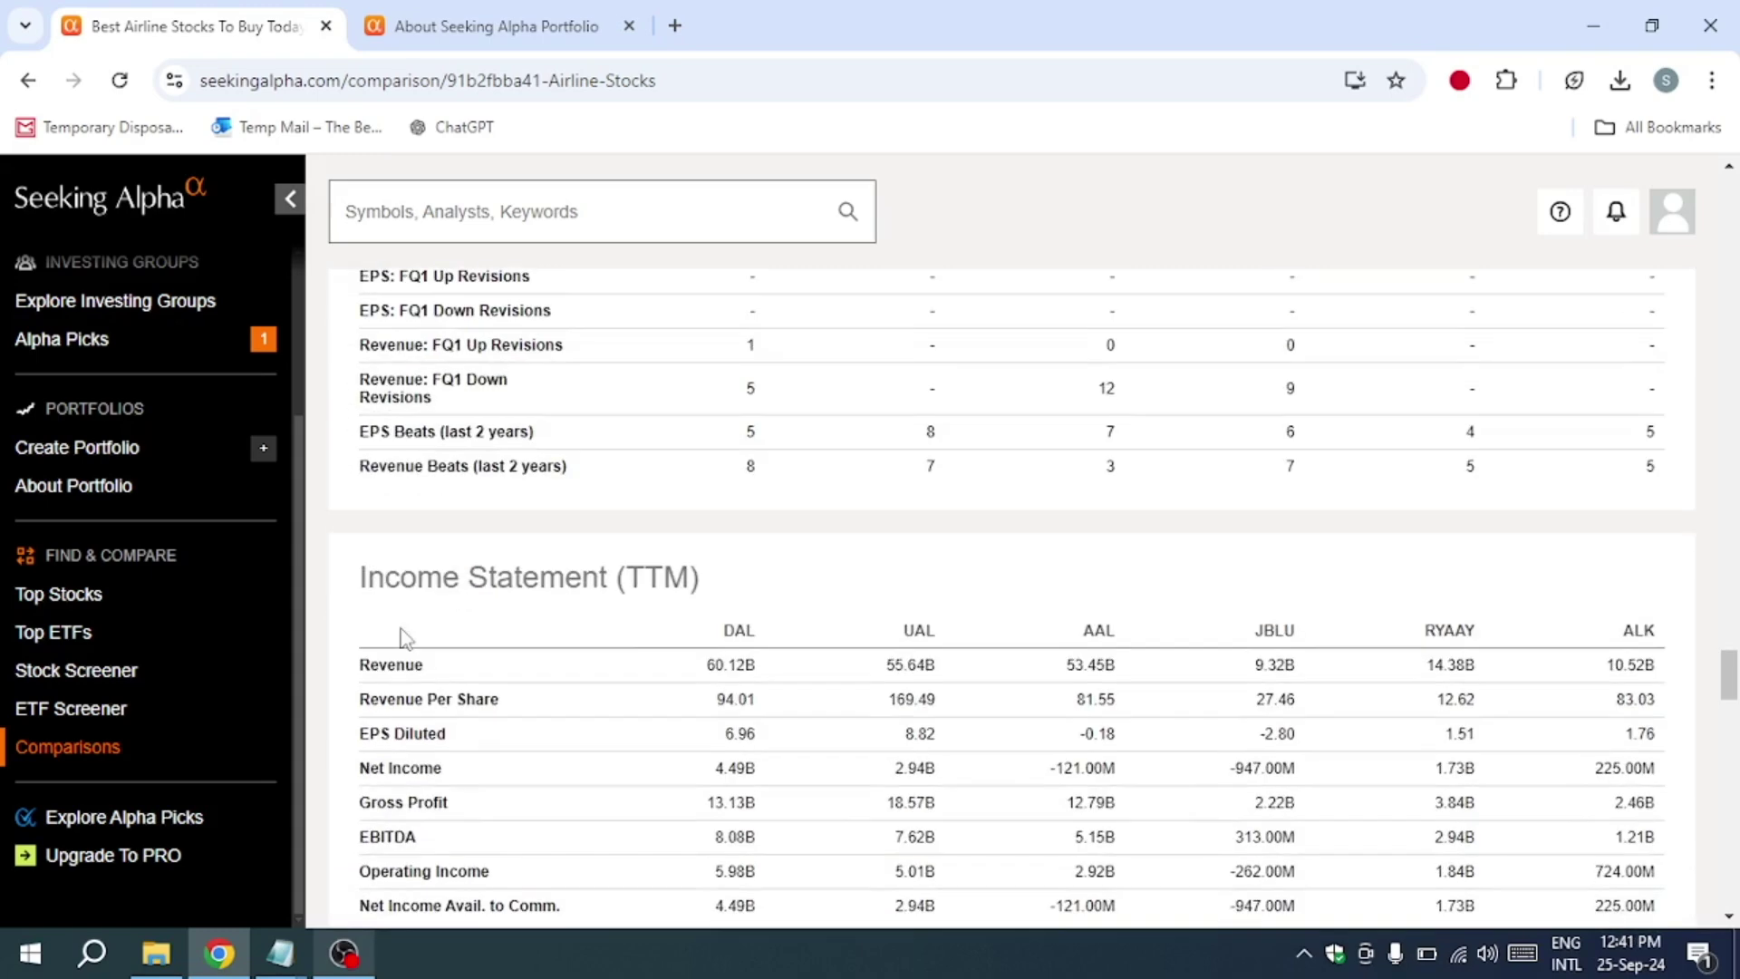
pyautogui.scroll(-3, 392, 599)
pyautogui.scroll(-2, 442, 745)
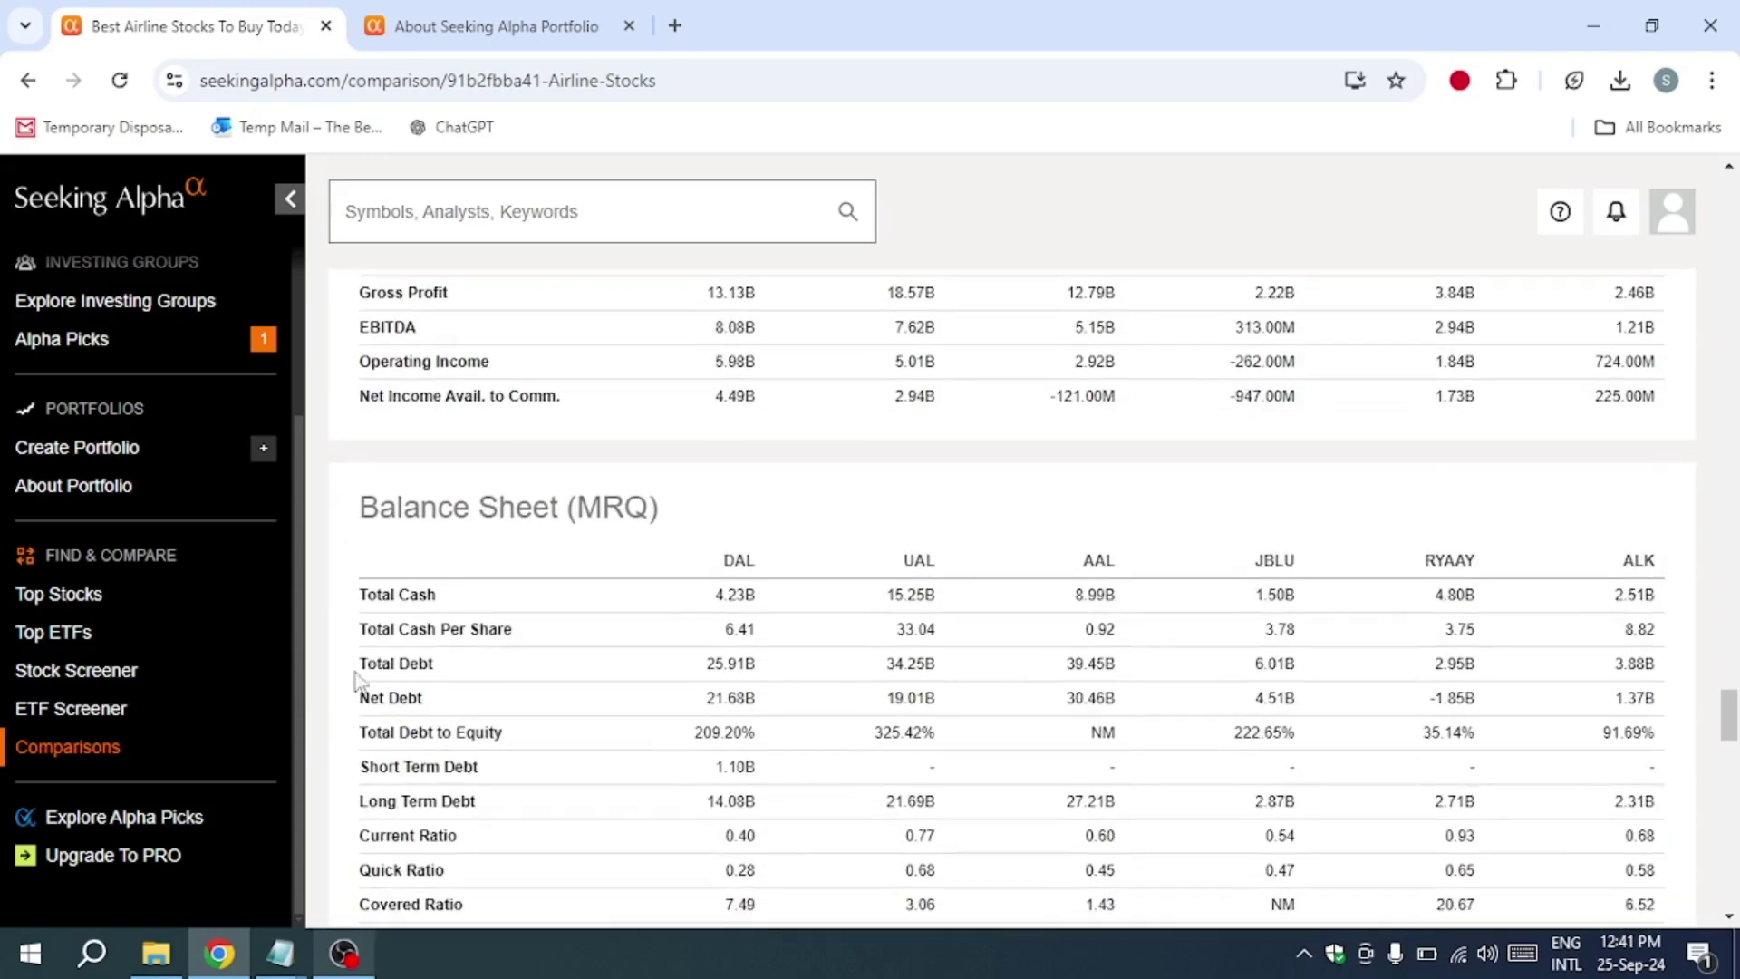
pyautogui.scroll(-1, 449, 707)
pyautogui.scroll(-2, 484, 779)
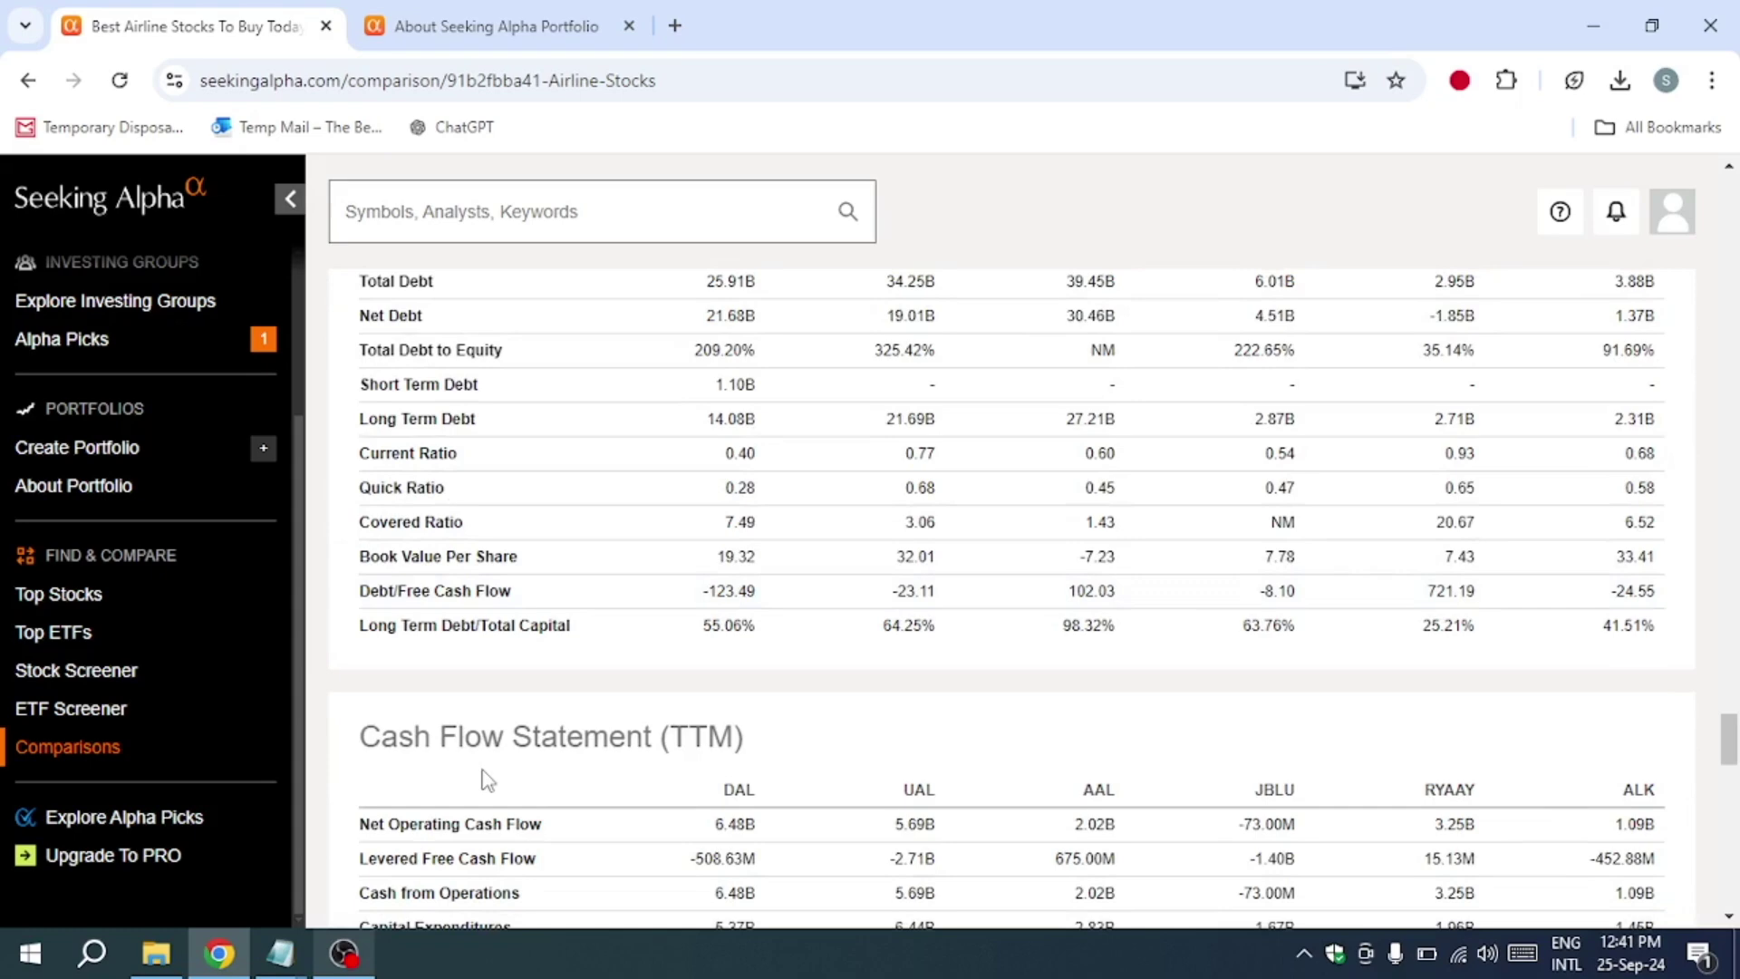
pyautogui.scroll(-2, 485, 777)
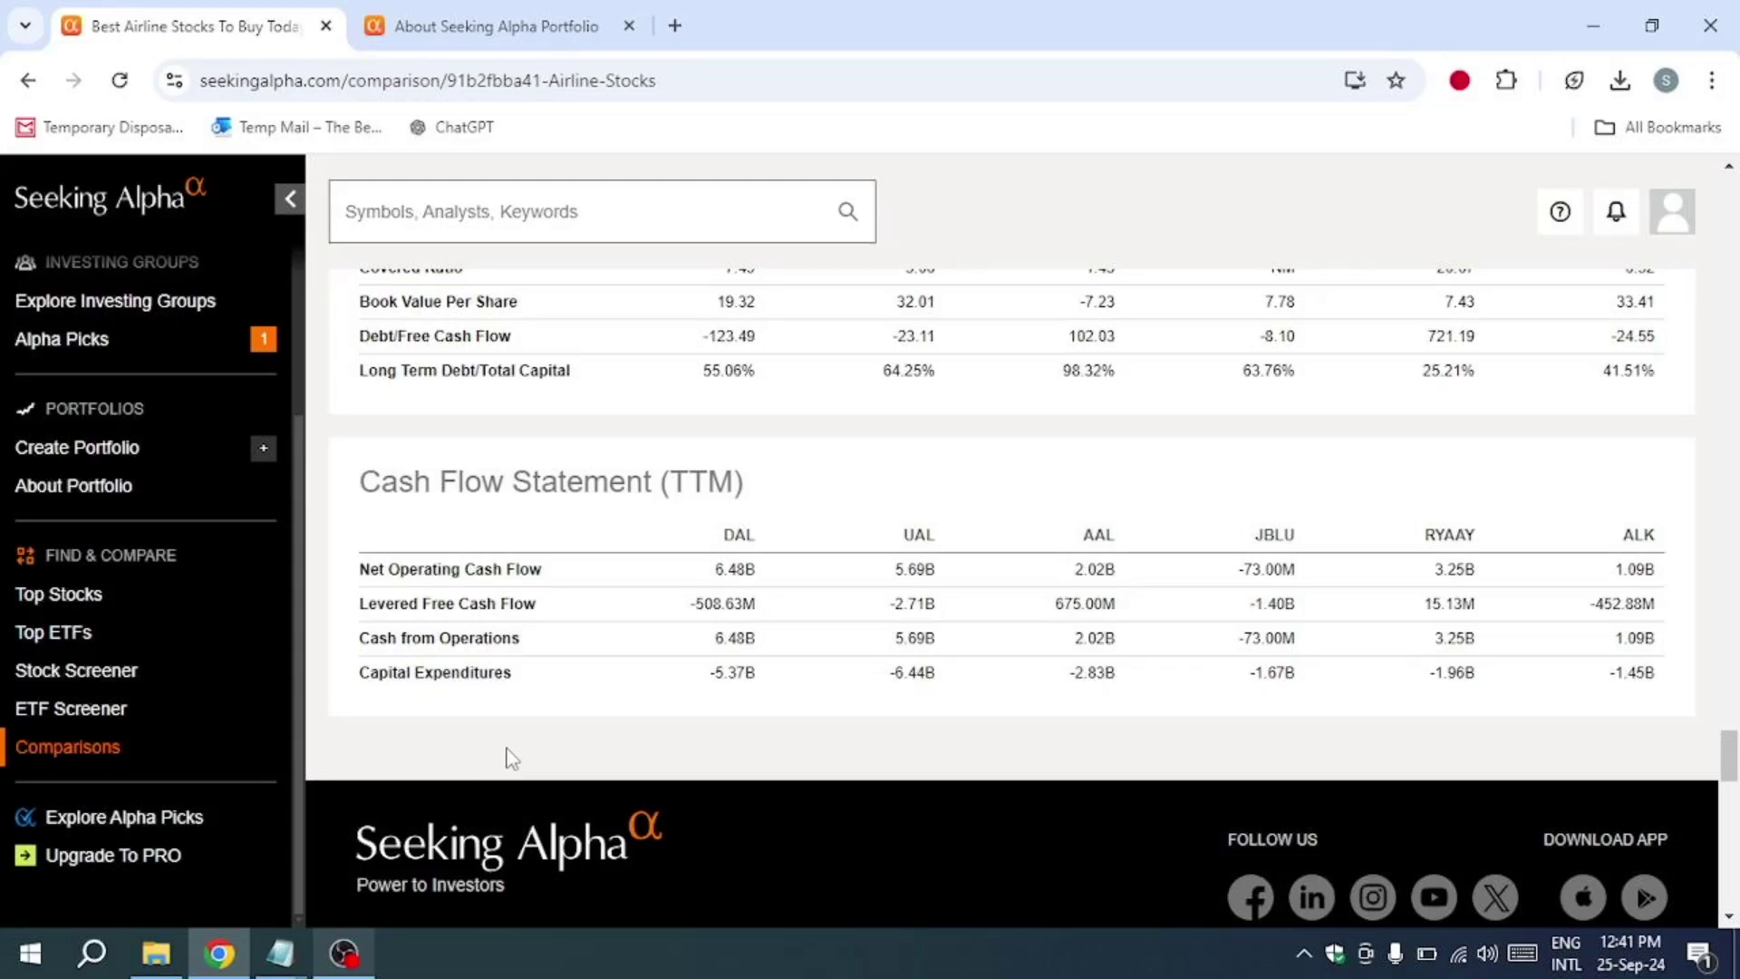
pyautogui.click(77, 448)
# Step: Create Portfolio 1 and add DVDCF and DVDR as its followed symbols
pyautogui.click(1099, 396)
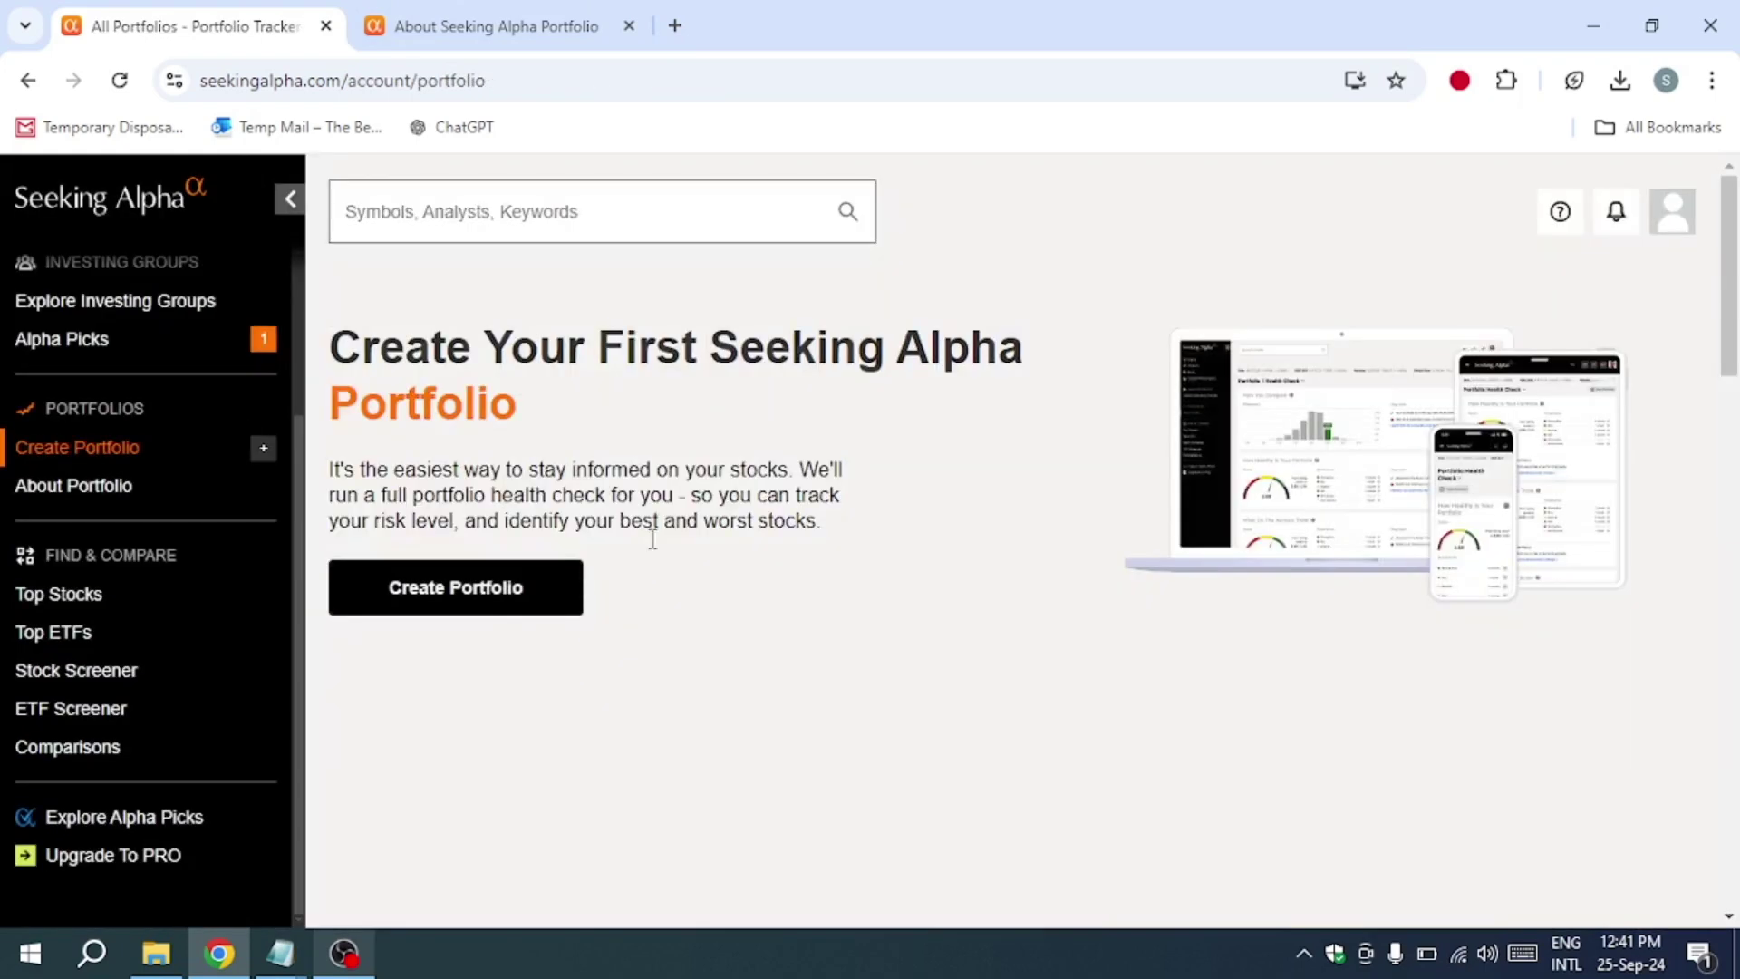
pyautogui.click(477, 588)
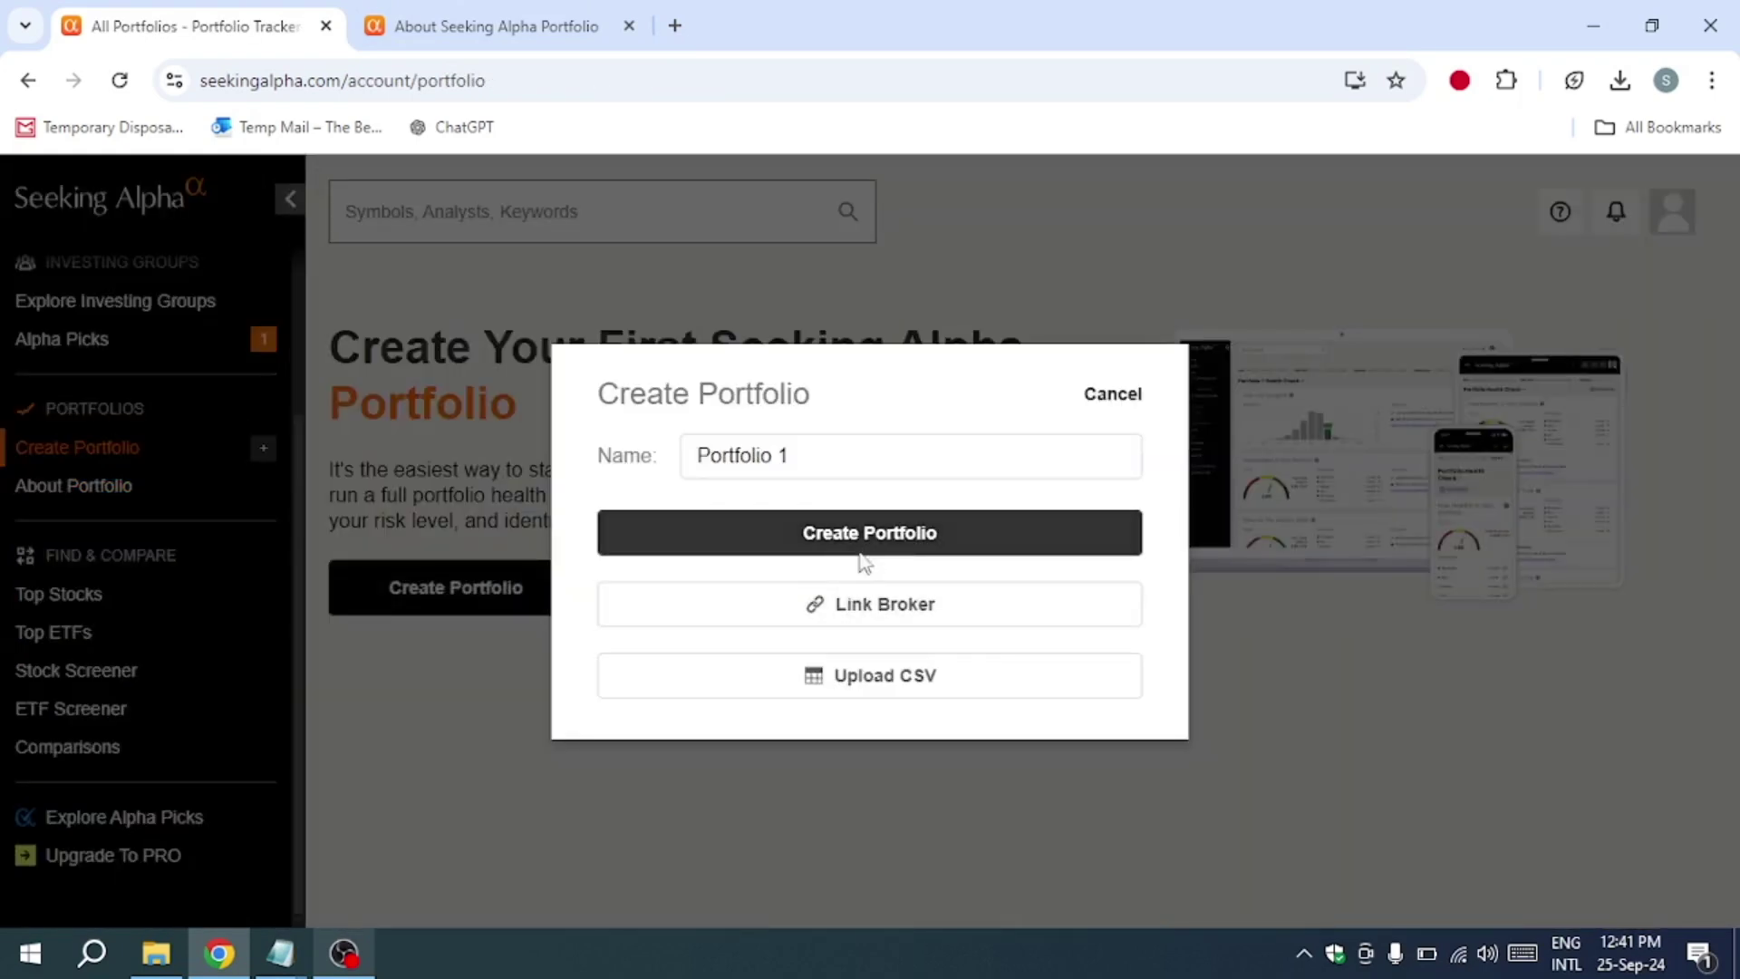
pyautogui.click(862, 537)
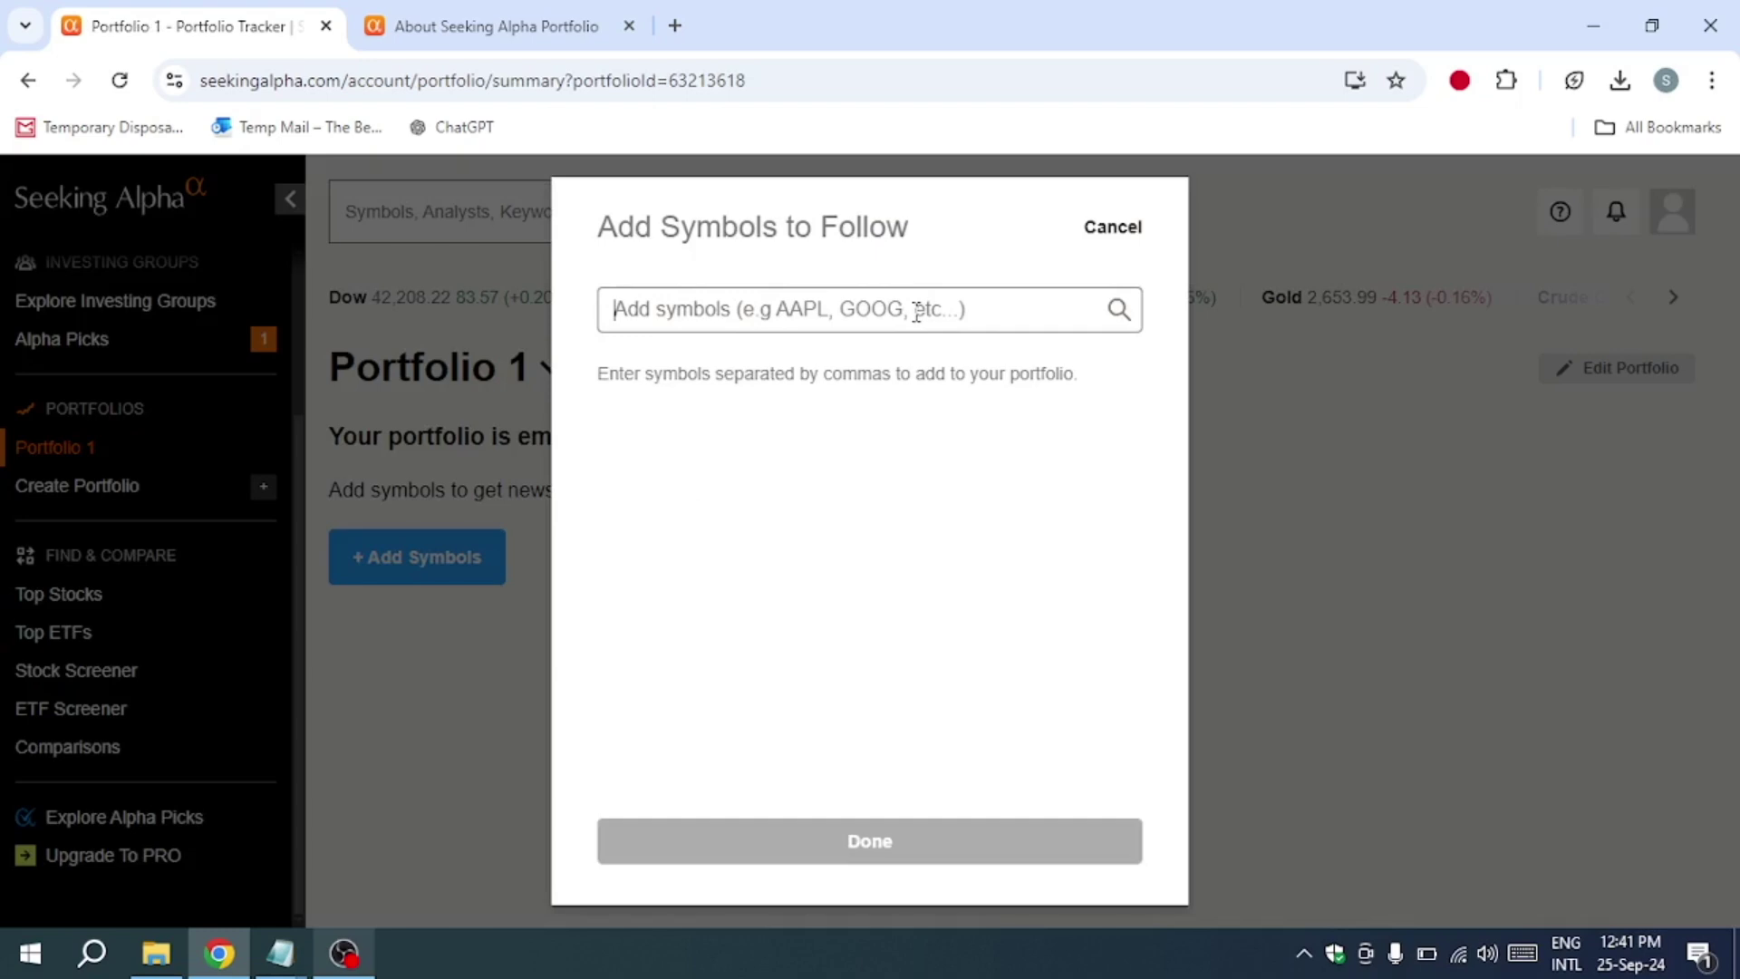
pyautogui.write('dv')
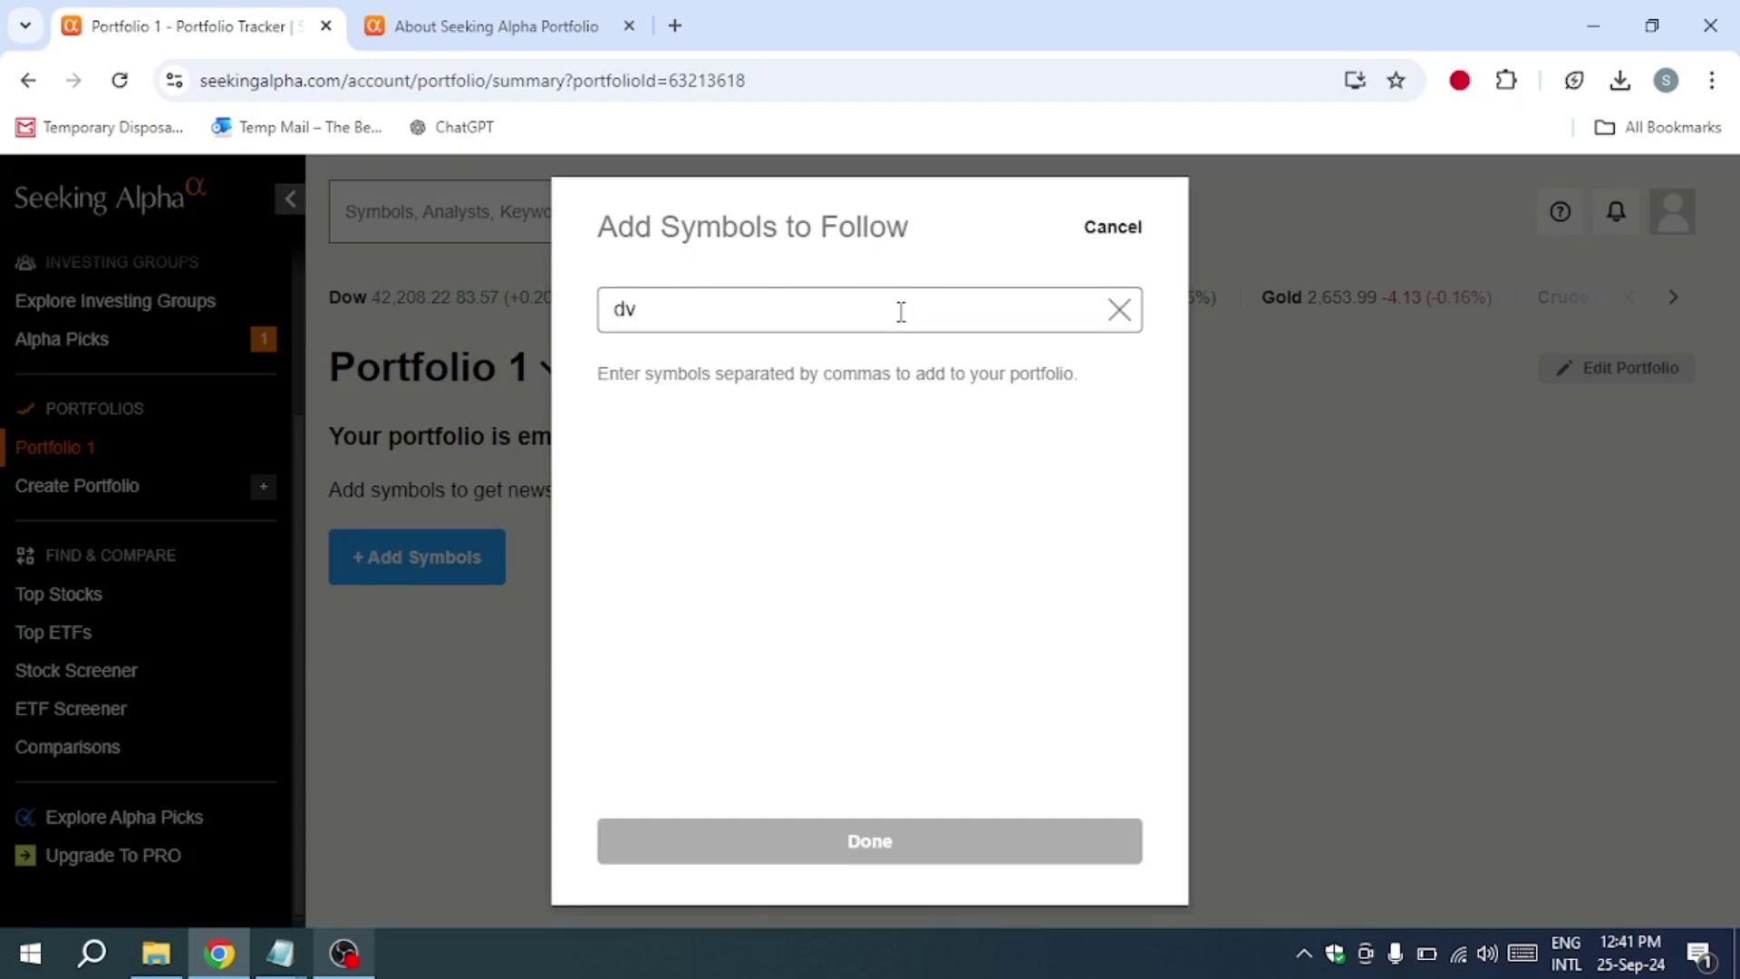
pyautogui.write('d')
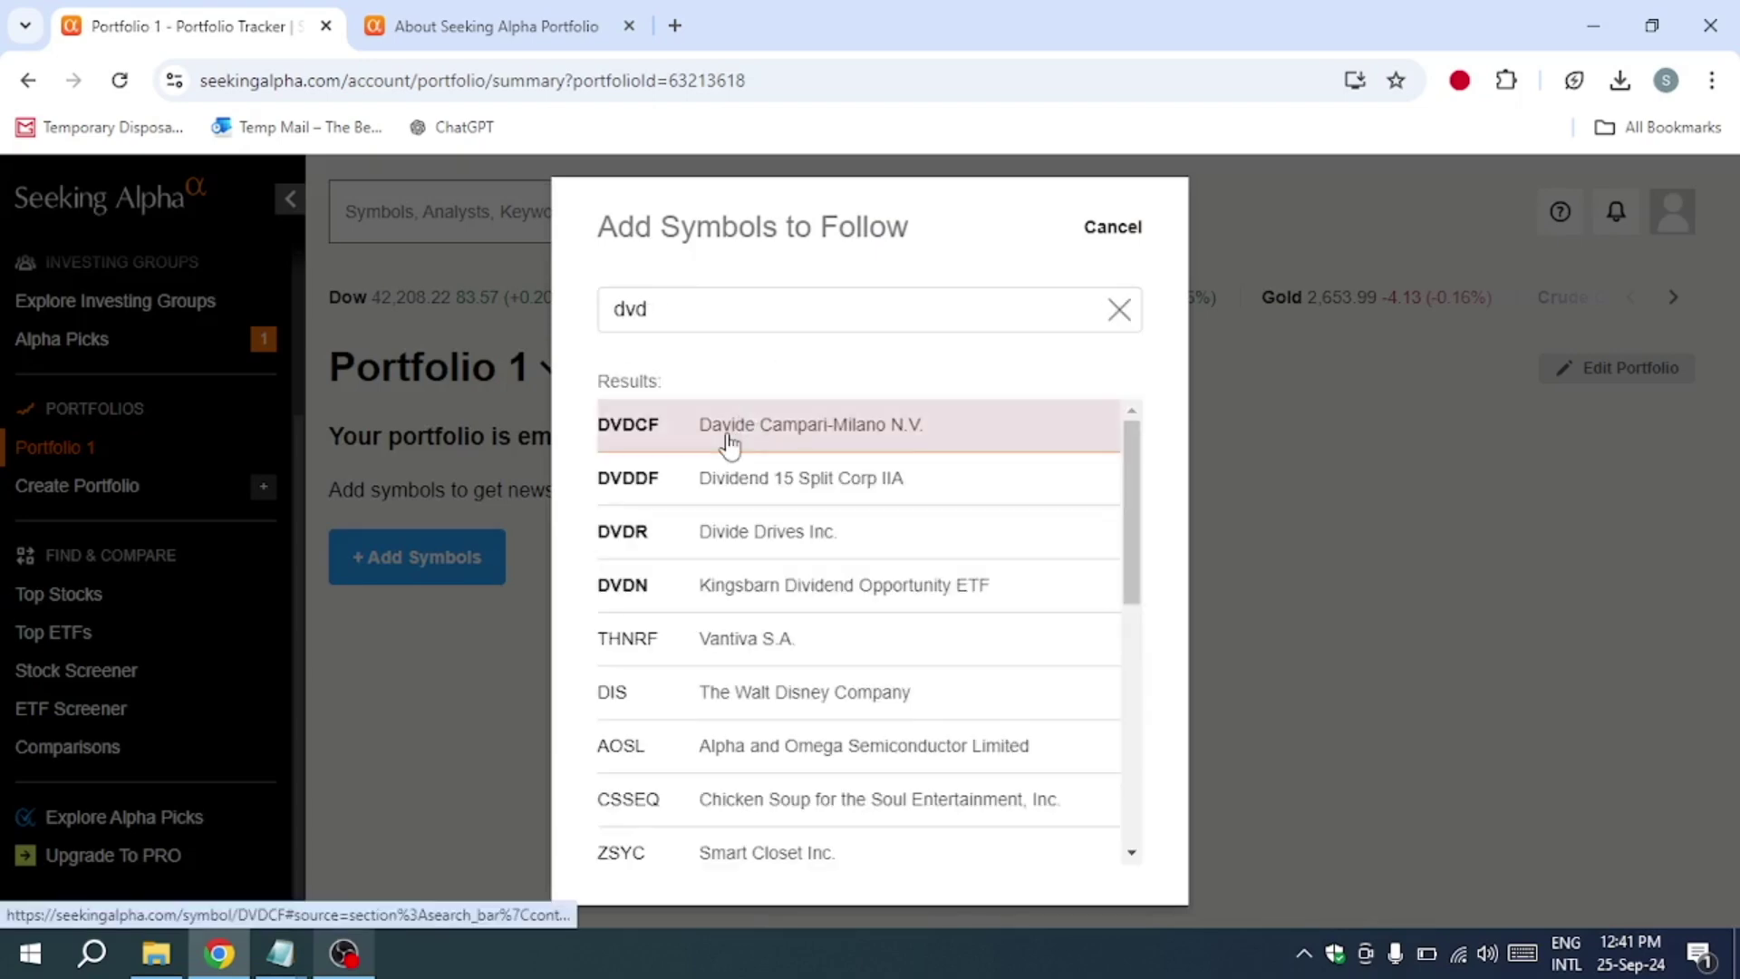
pyautogui.click(728, 424)
pyautogui.write('d')
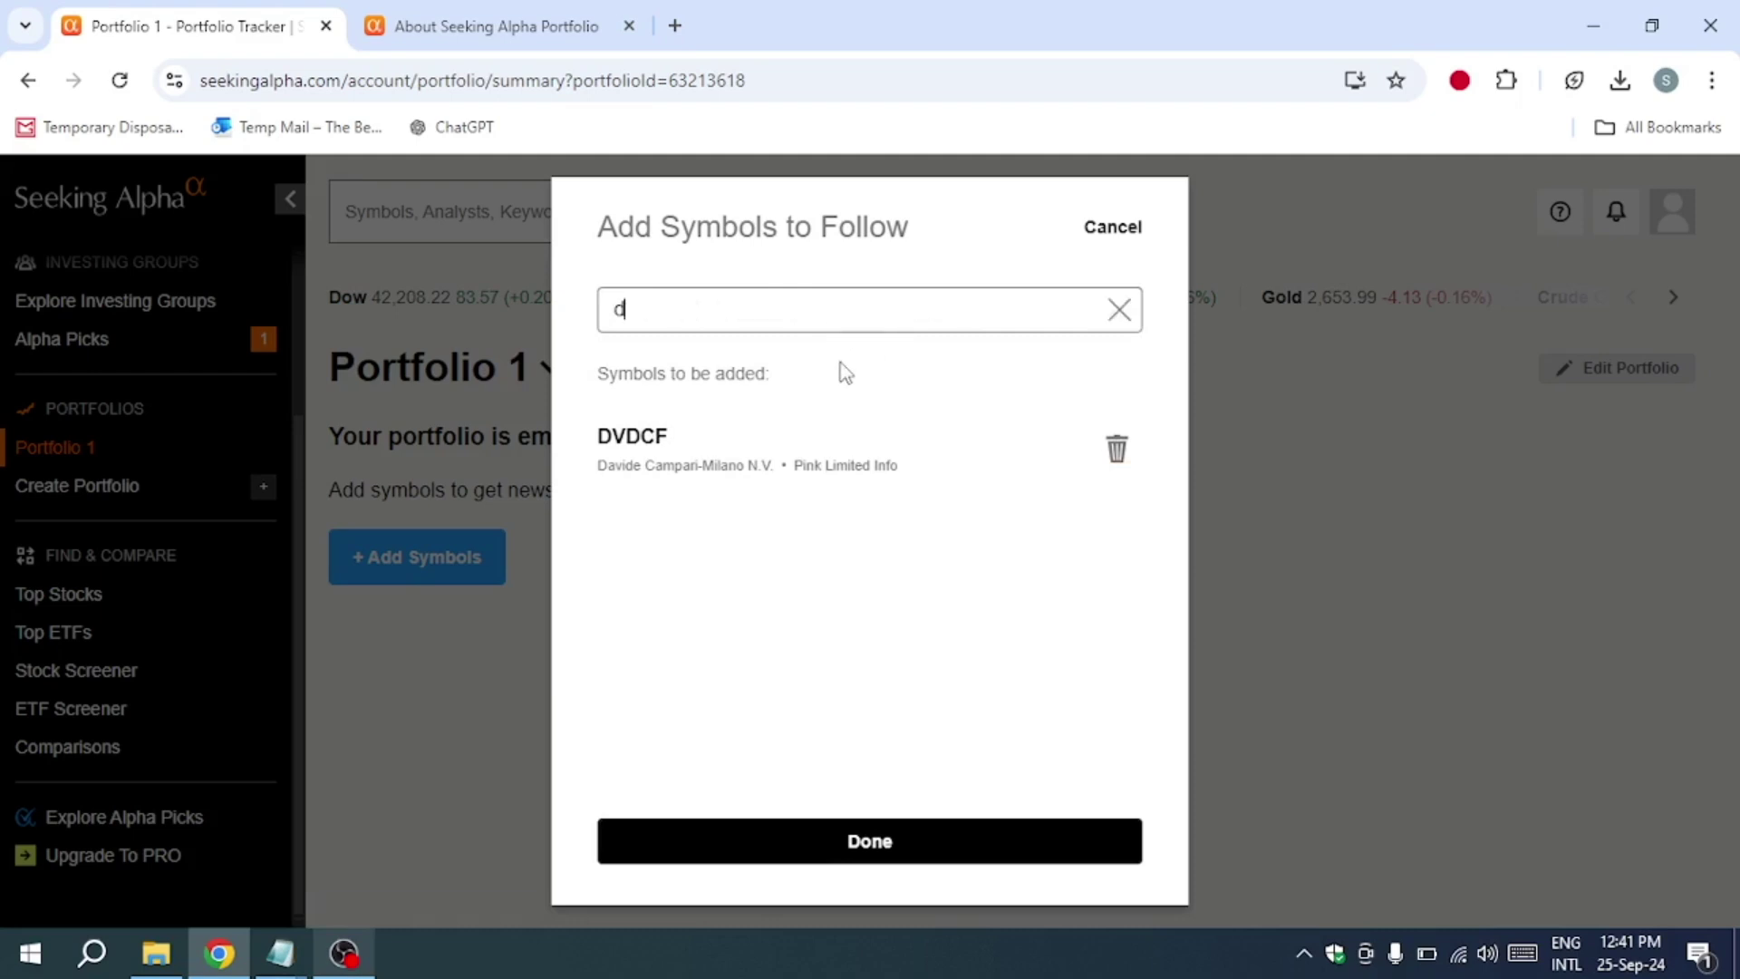
pyautogui.write('vd')
pyautogui.click(729, 425)
pyautogui.click(870, 840)
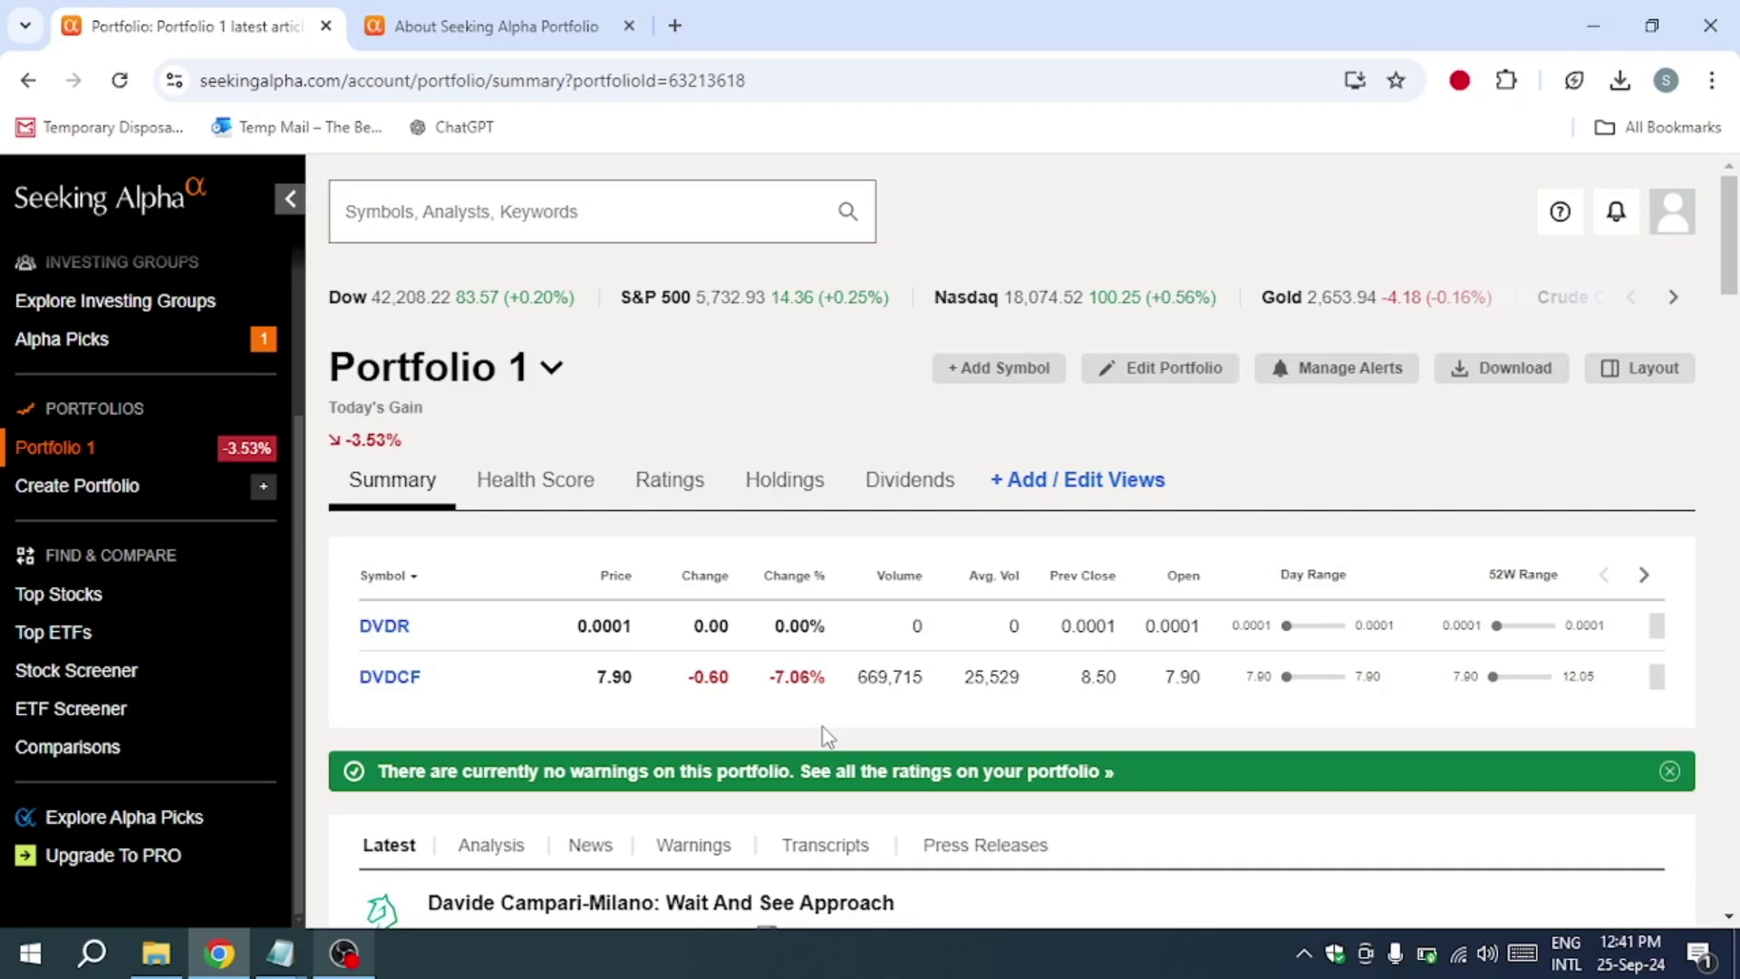
pyautogui.scroll(4, 55, 721)
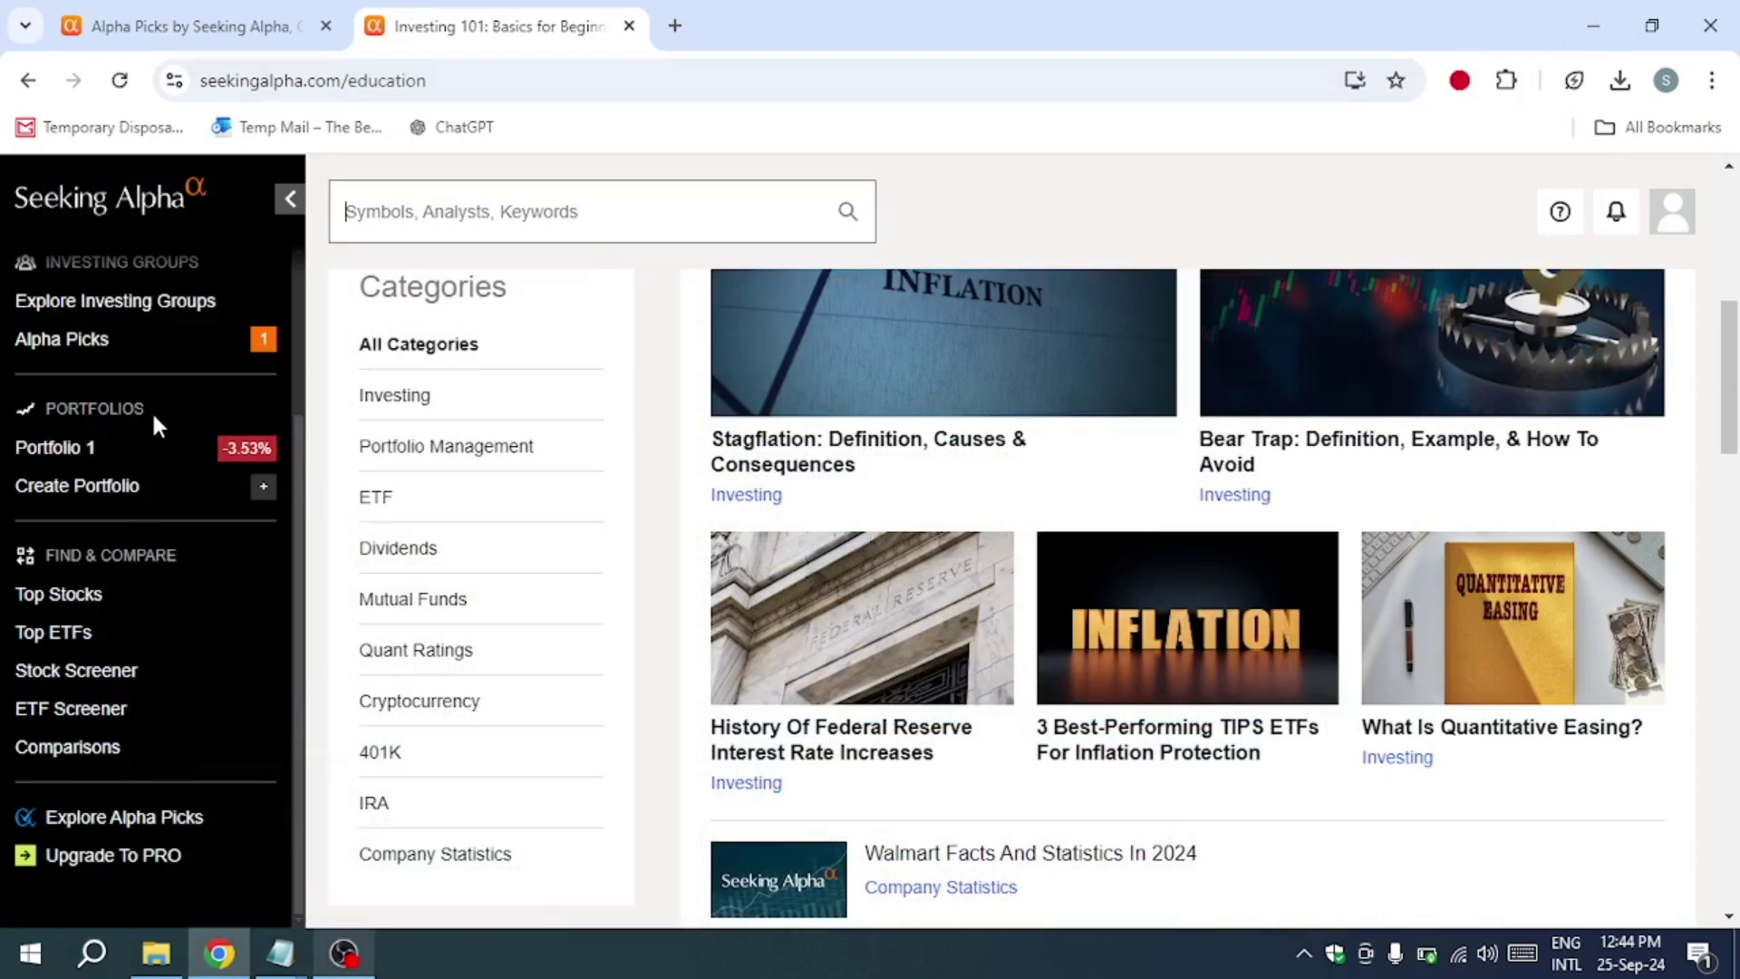
pyautogui.scroll(3, 141, 597)
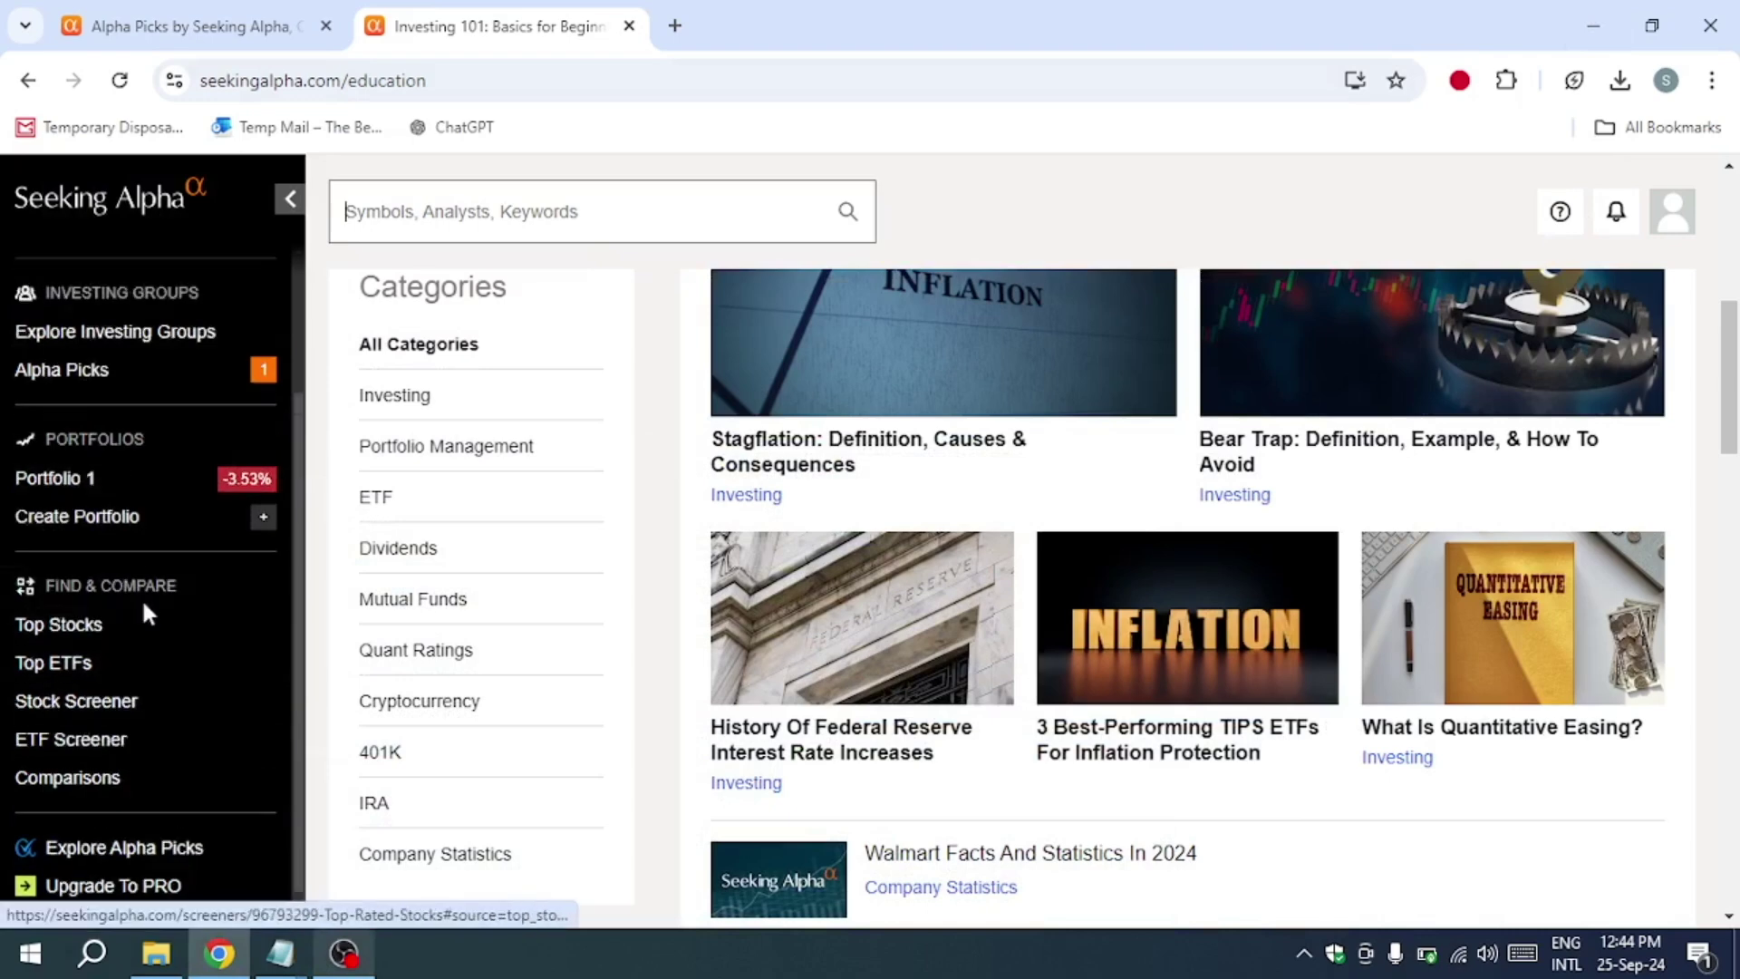
pyautogui.scroll(3, 144, 578)
pyautogui.scroll(5, 368, 509)
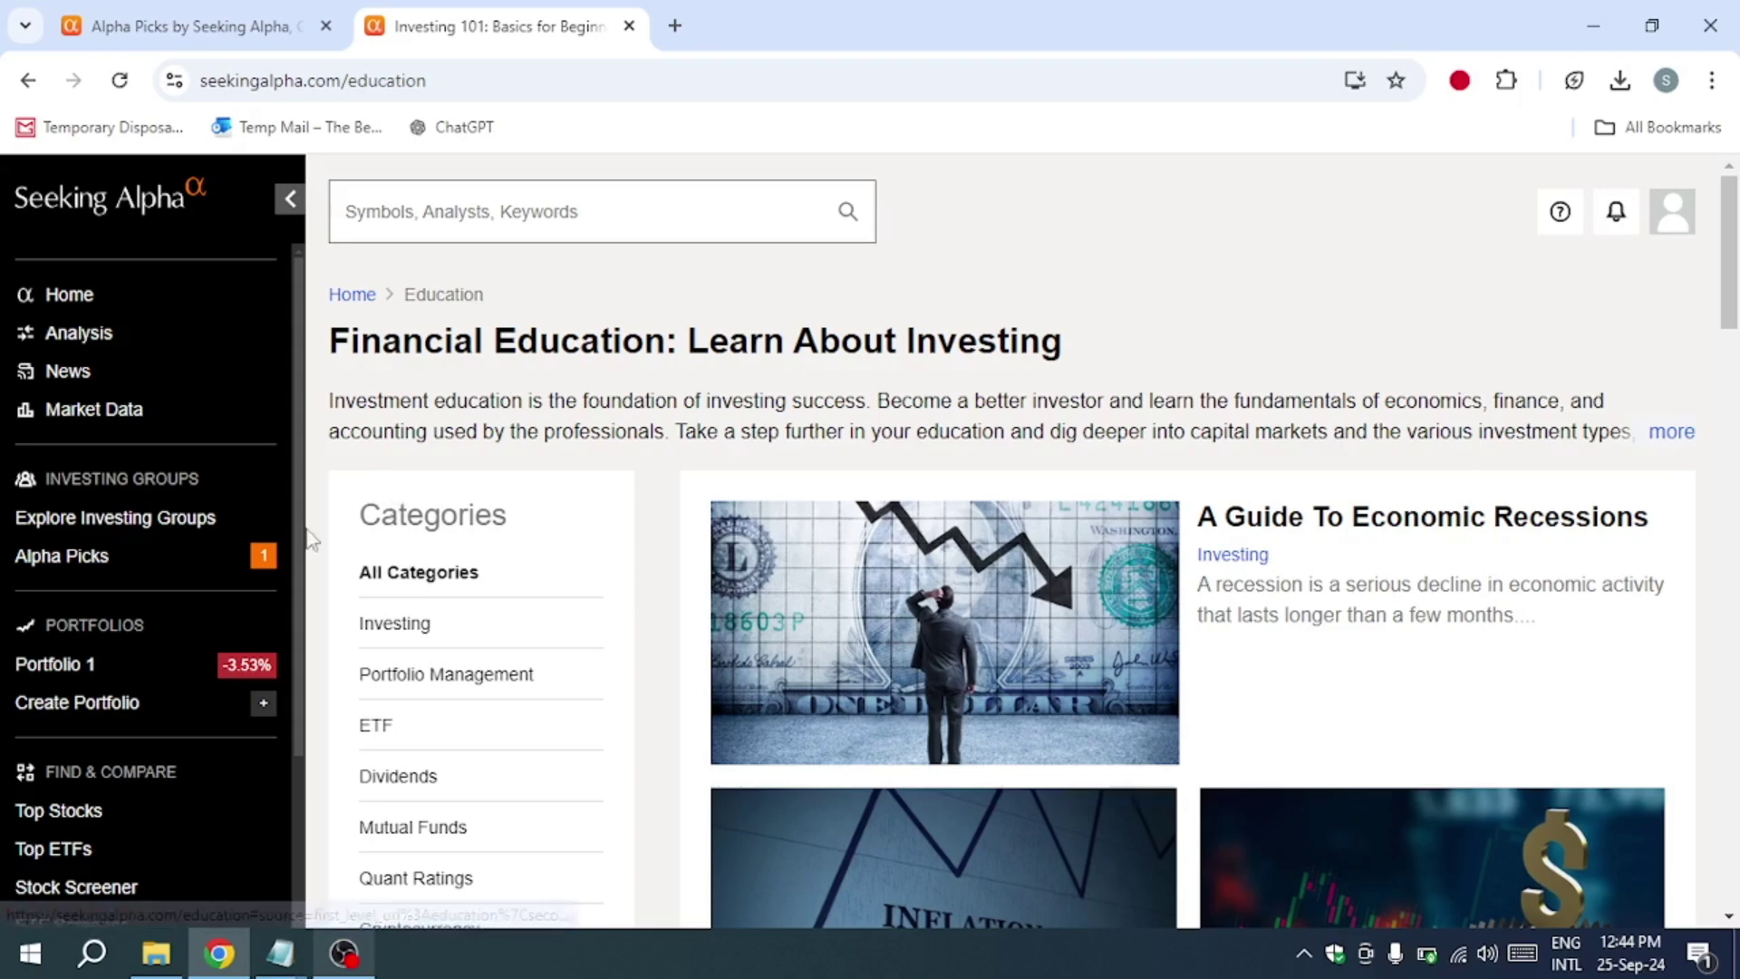
pyautogui.scroll(-2, 365, 509)
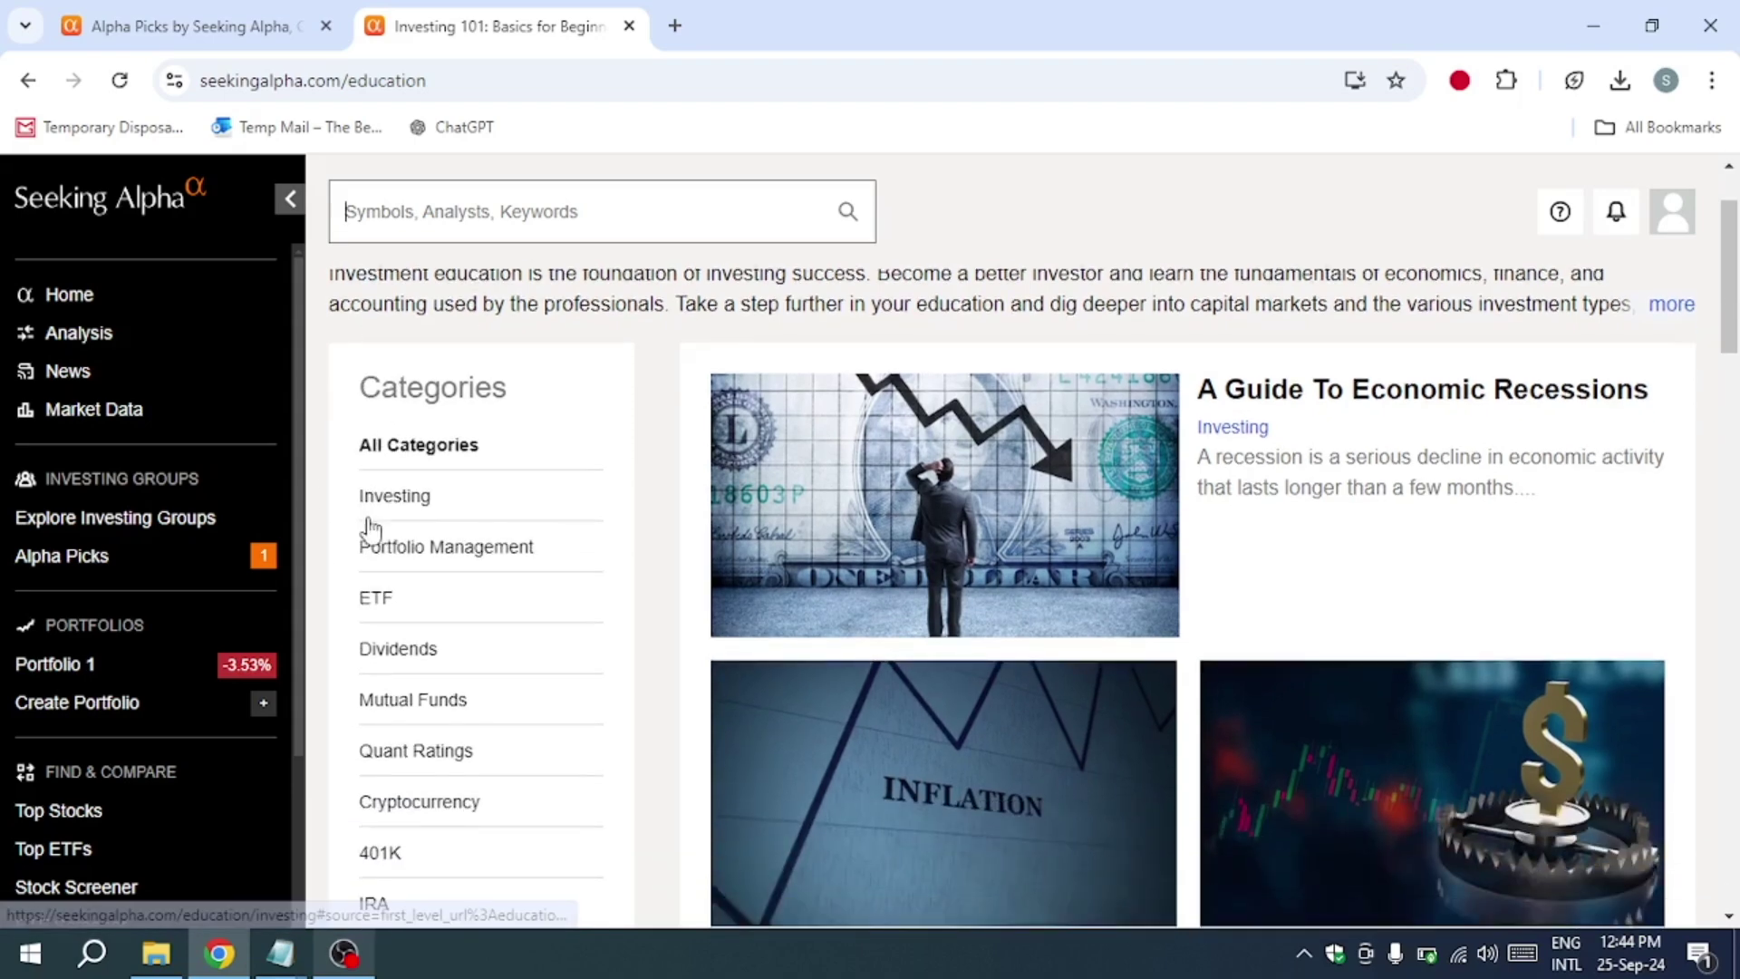
pyautogui.scroll(-2, 408, 524)
# Step: Browse the Portfolio Management, Investing and ETF education categories, then open Quant Ratings
pyautogui.click(447, 446)
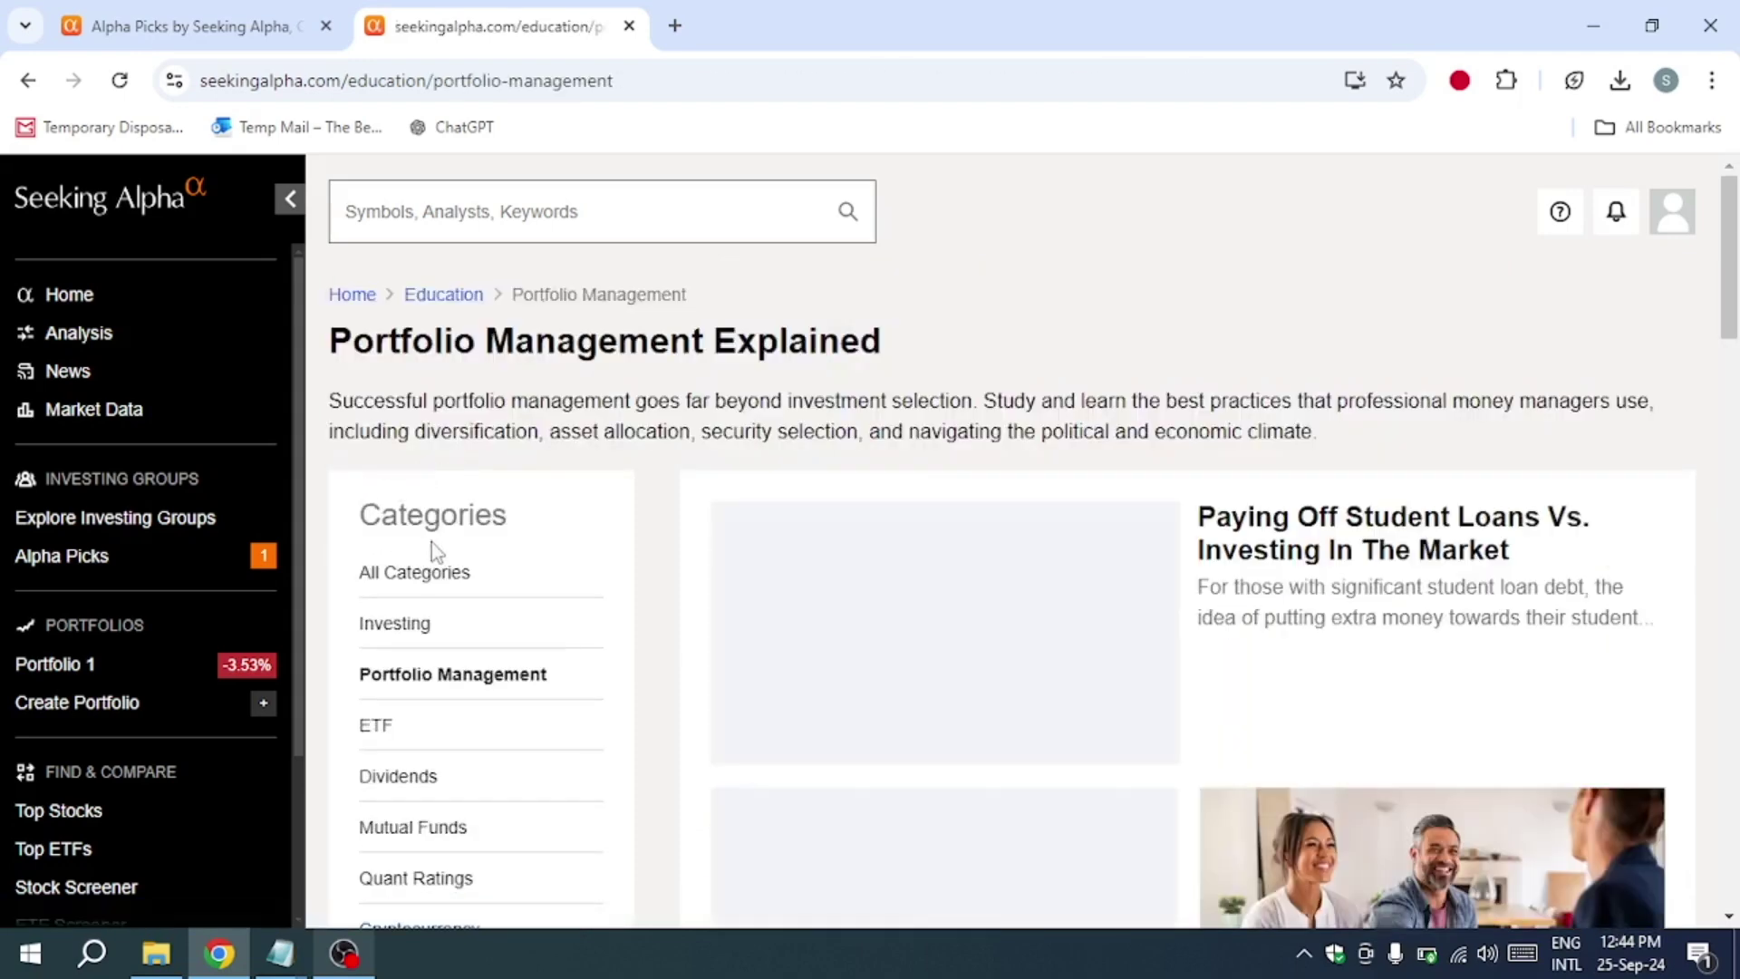
pyautogui.scroll(-1, 387, 676)
pyautogui.click(394, 495)
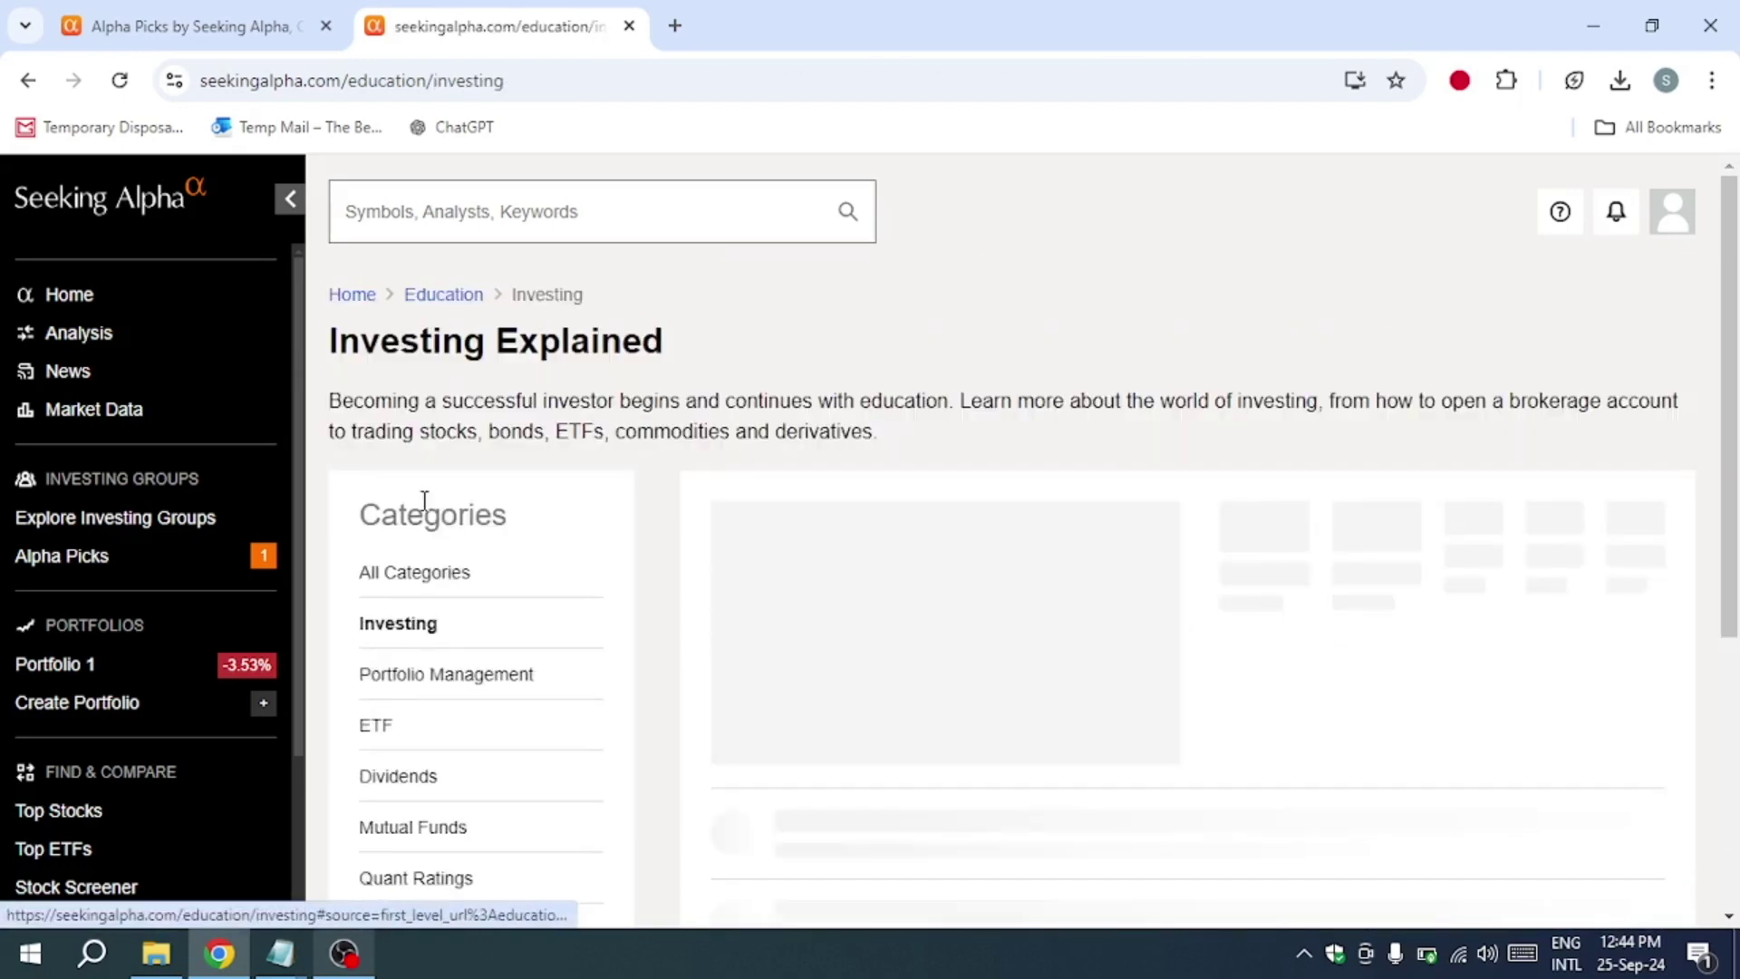
pyautogui.scroll(-1, 568, 543)
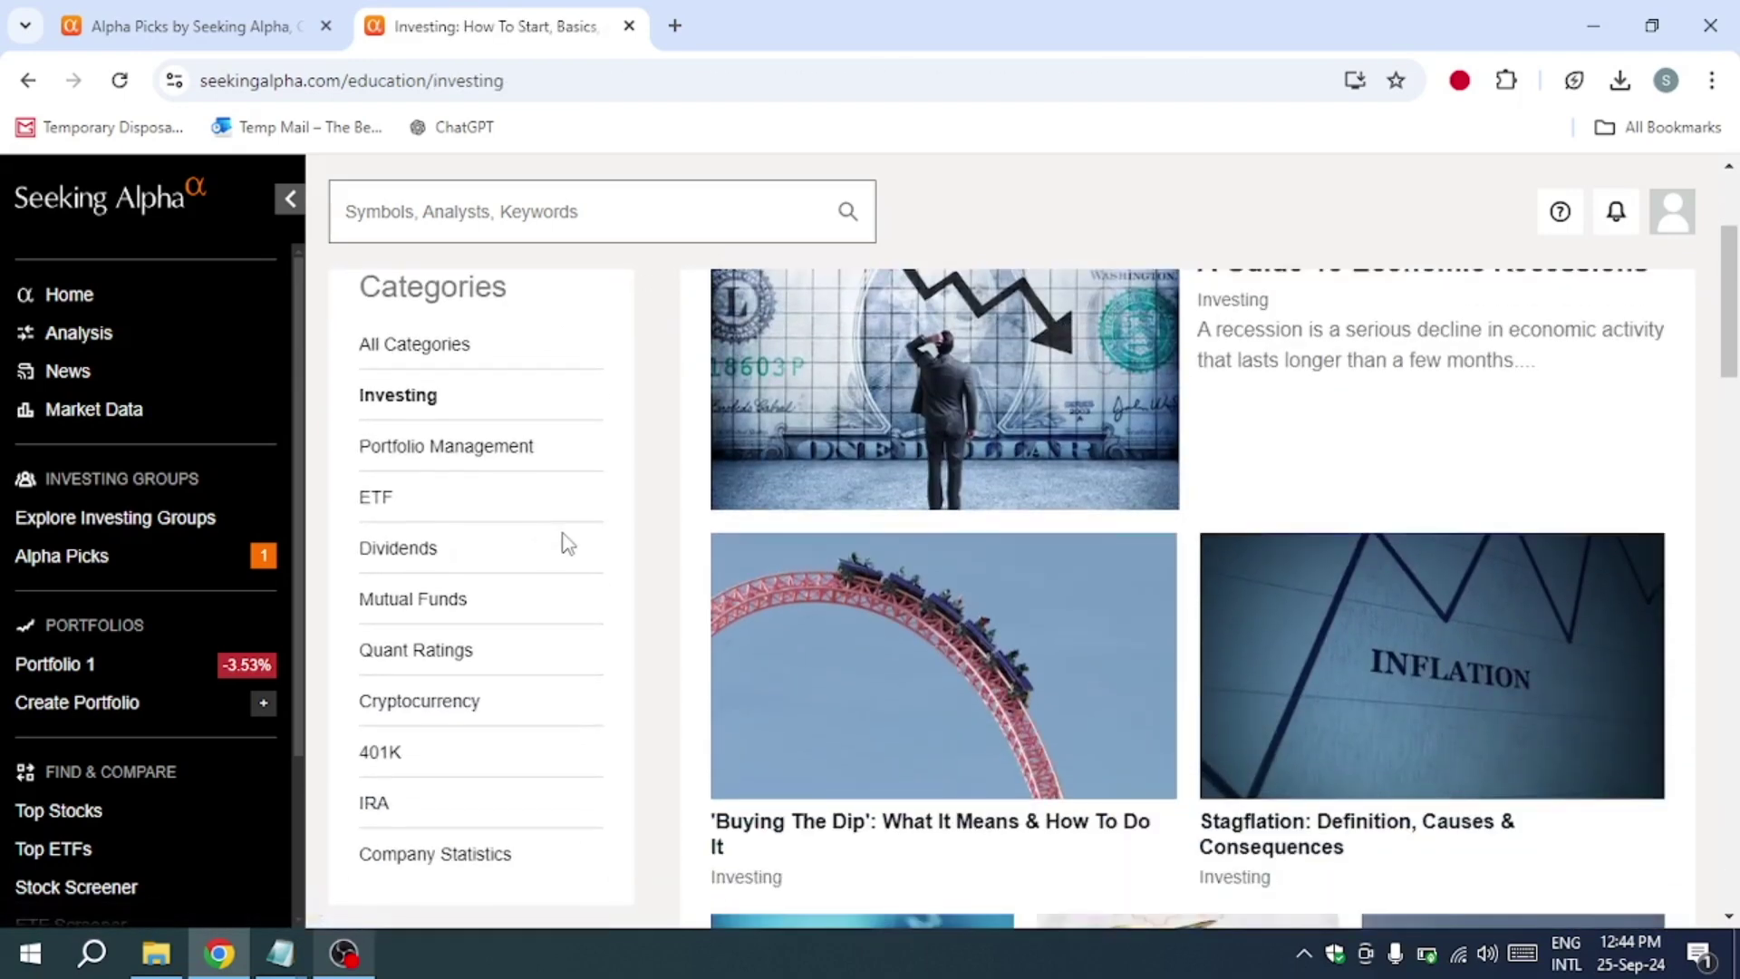
pyautogui.click(384, 503)
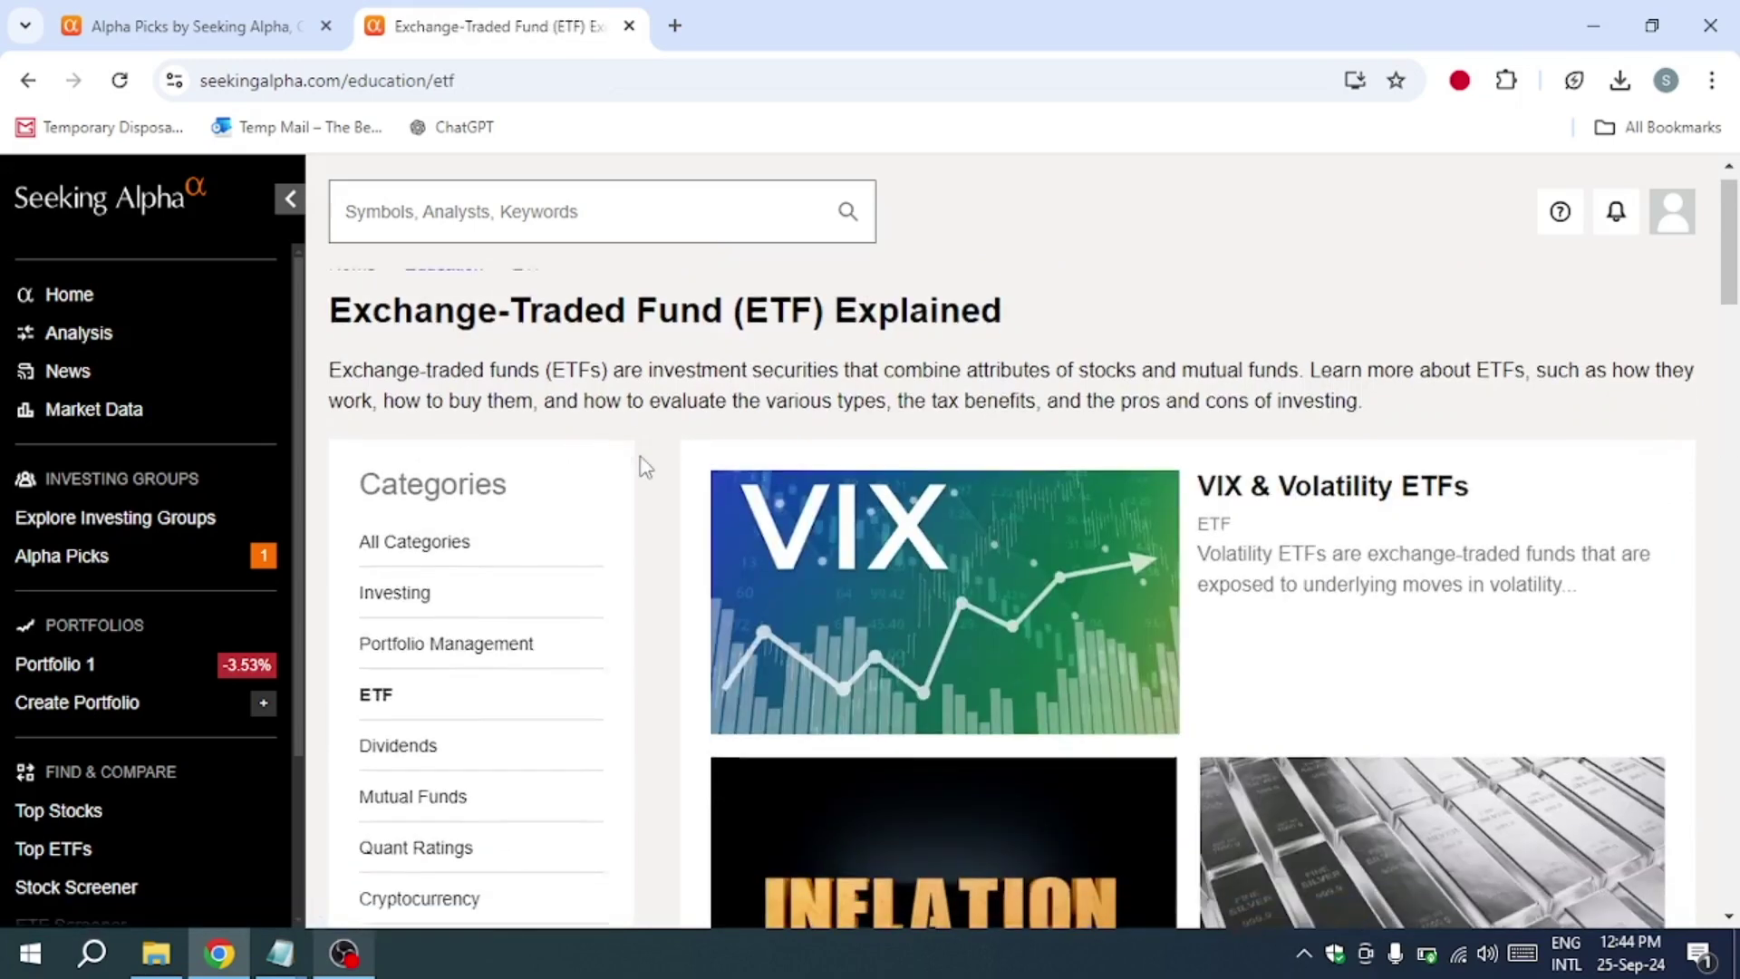
pyautogui.scroll(-2, 644, 466)
pyautogui.scroll(-2, 645, 464)
pyautogui.scroll(-3, 435, 543)
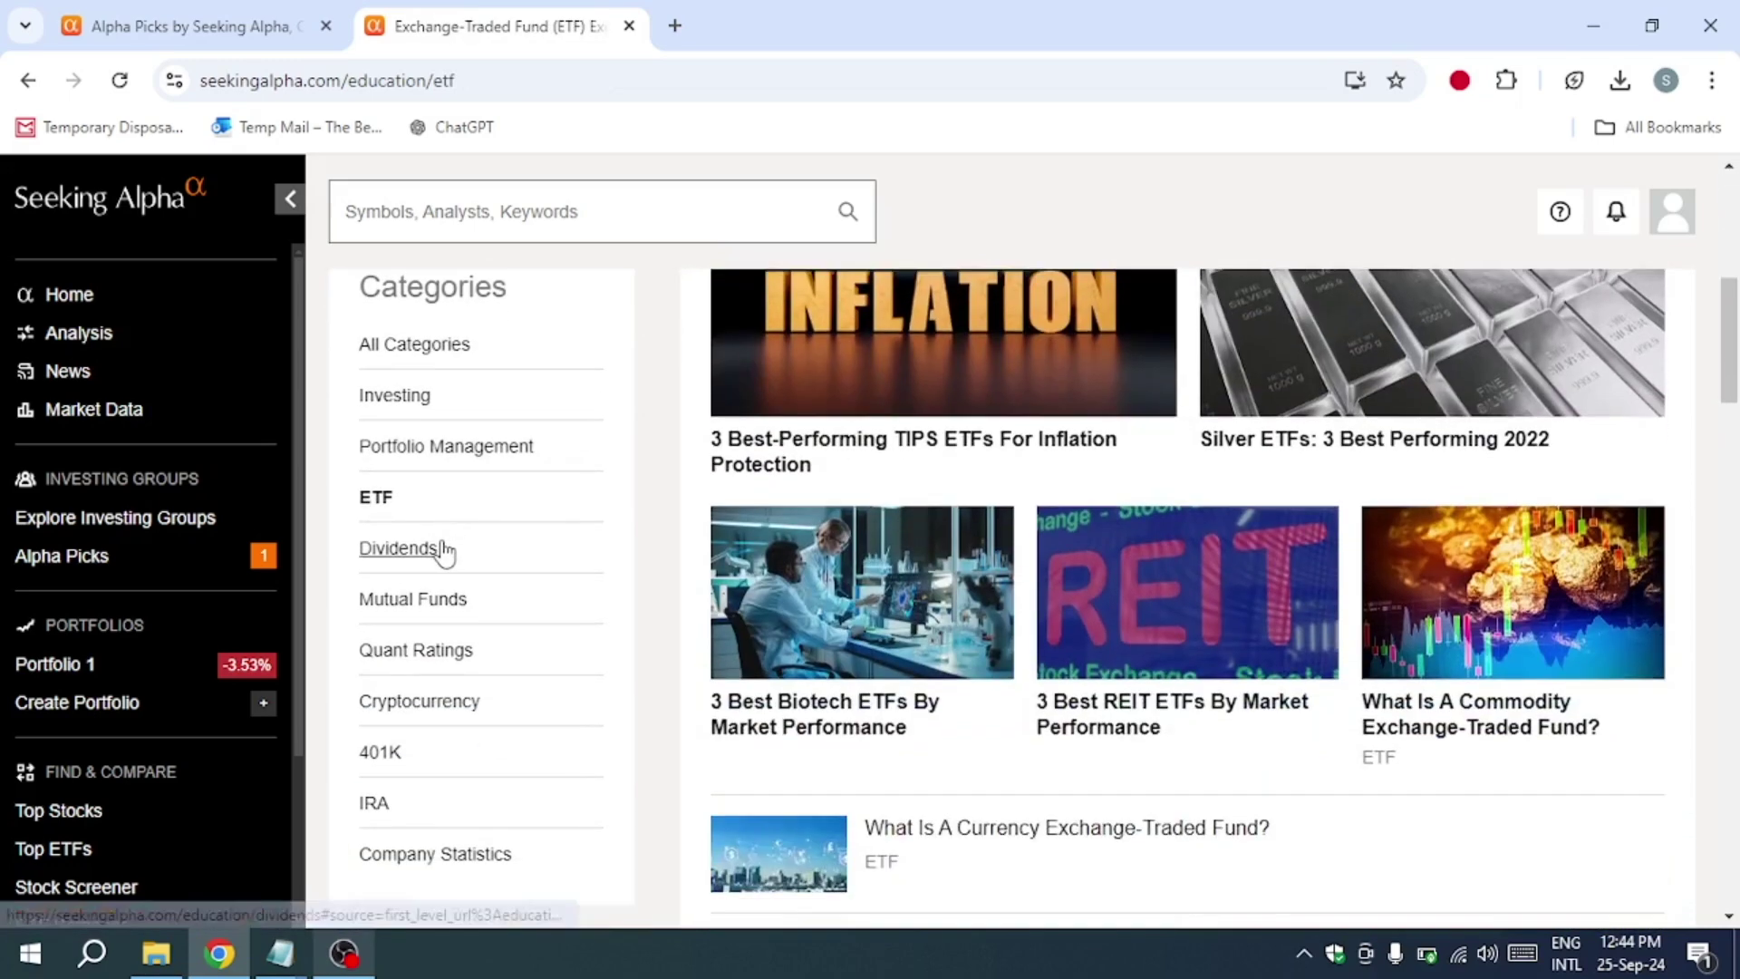
pyautogui.scroll(-2, 408, 558)
pyautogui.scroll(-1, 414, 653)
pyautogui.click(414, 652)
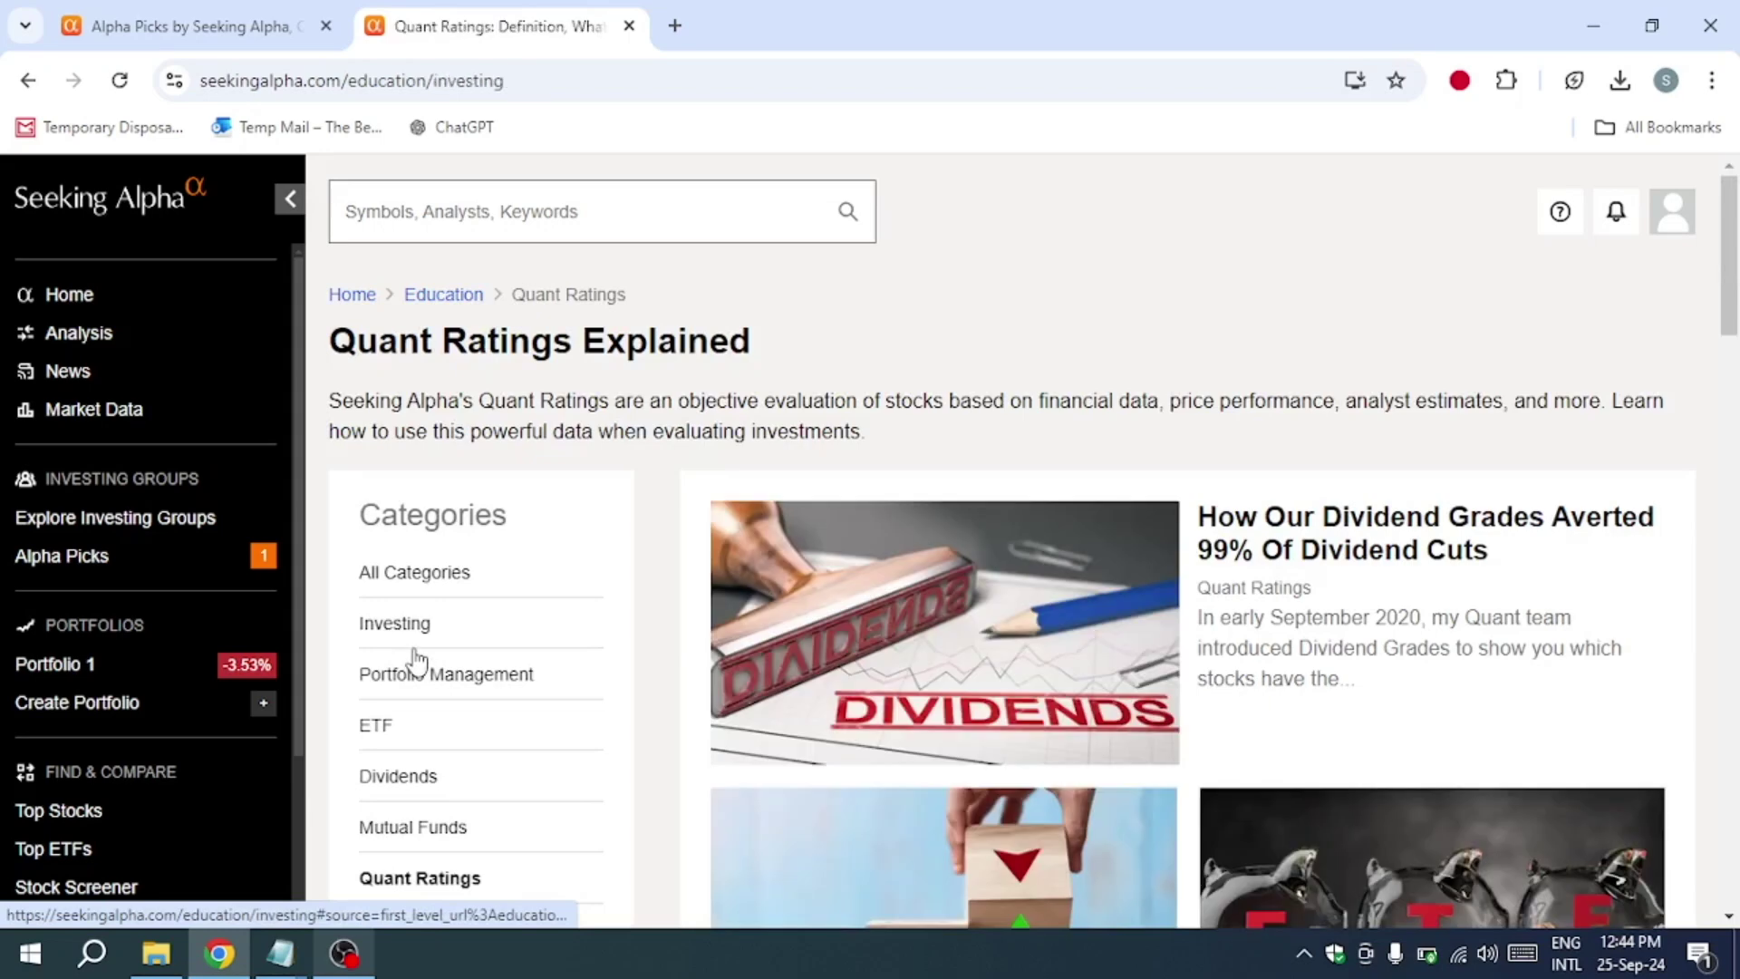
pyautogui.scroll(-3, 803, 614)
pyautogui.scroll(-3, 803, 614)
pyautogui.scroll(-3, 598, 680)
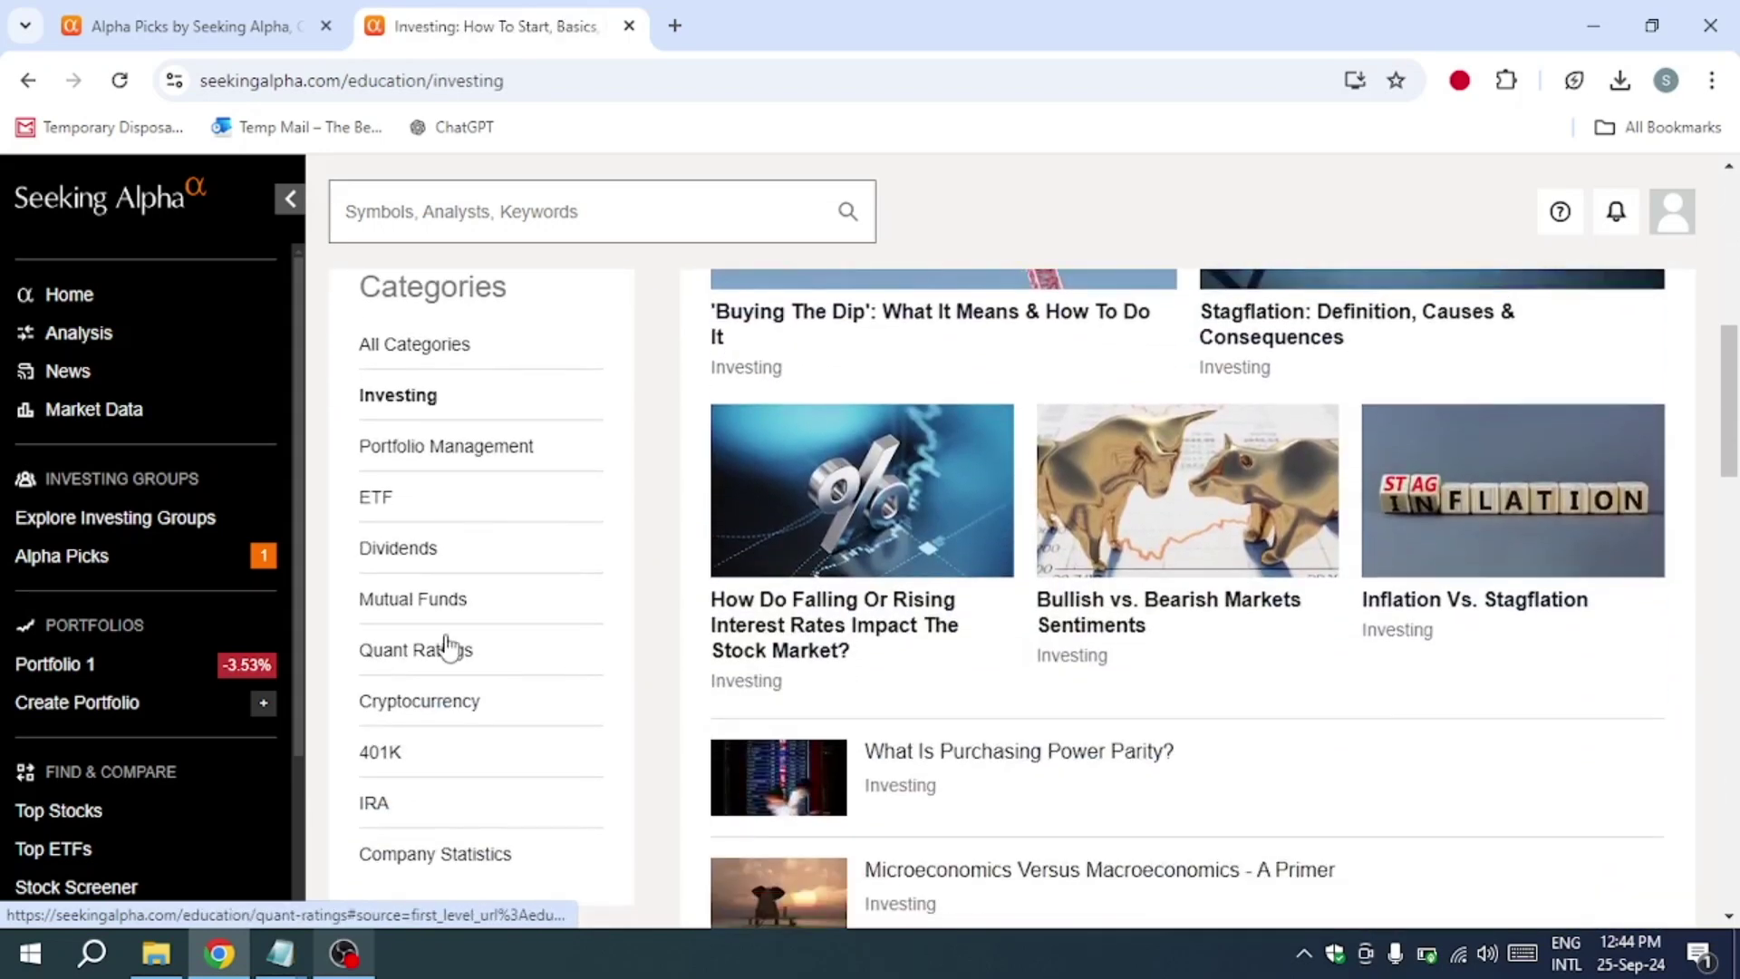
pyautogui.scroll(-3, 449, 659)
pyautogui.click(376, 657)
pyautogui.scroll(-3, 676, 554)
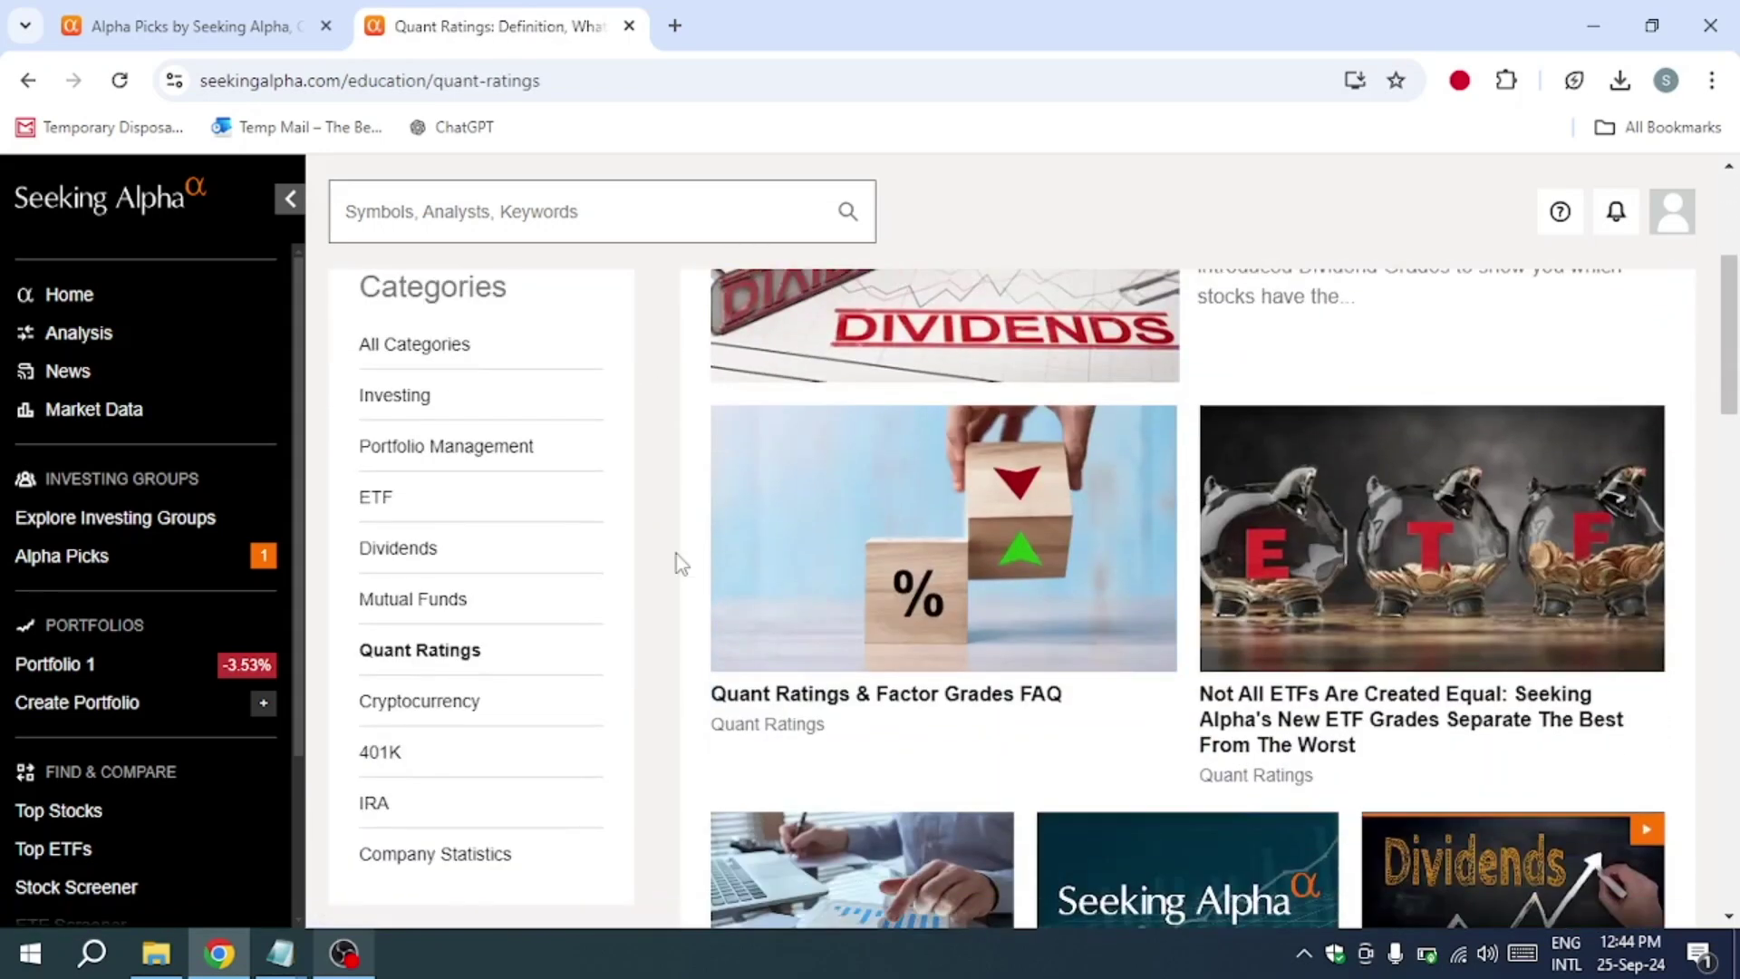
pyautogui.scroll(-3, 678, 554)
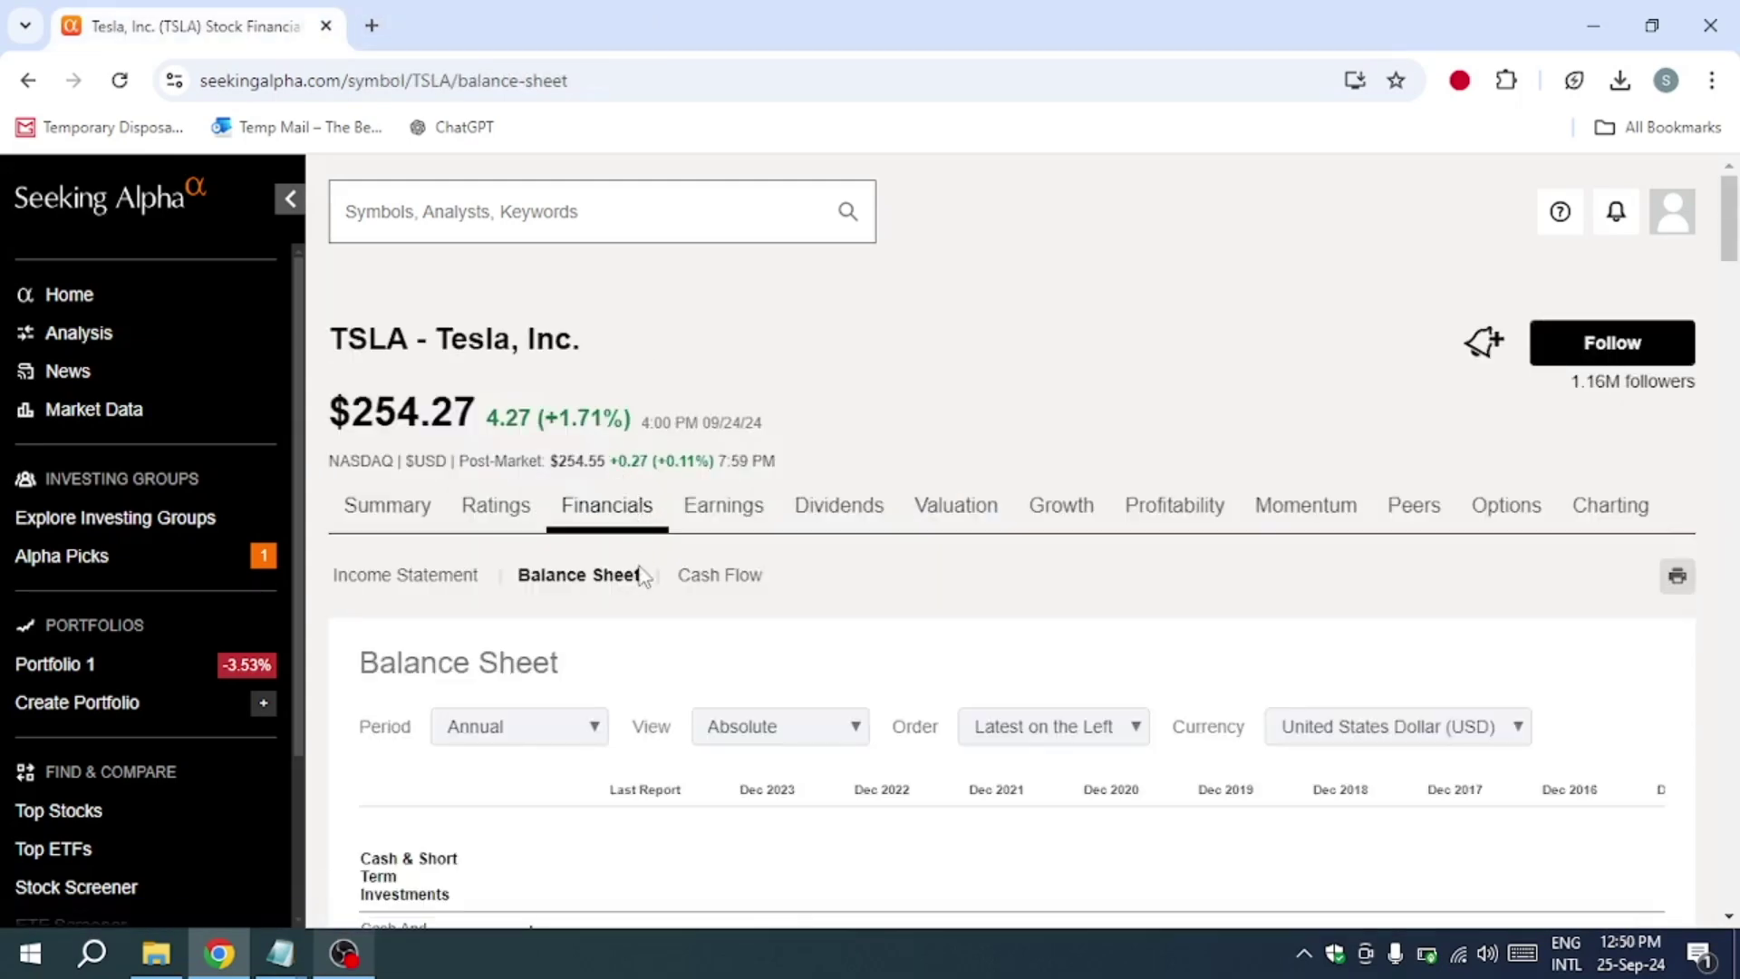
pyautogui.scroll(-2, 718, 435)
# Step: View Tesla's Cash Flow statement, then switch to its annual Income Statement
pyautogui.click(718, 327)
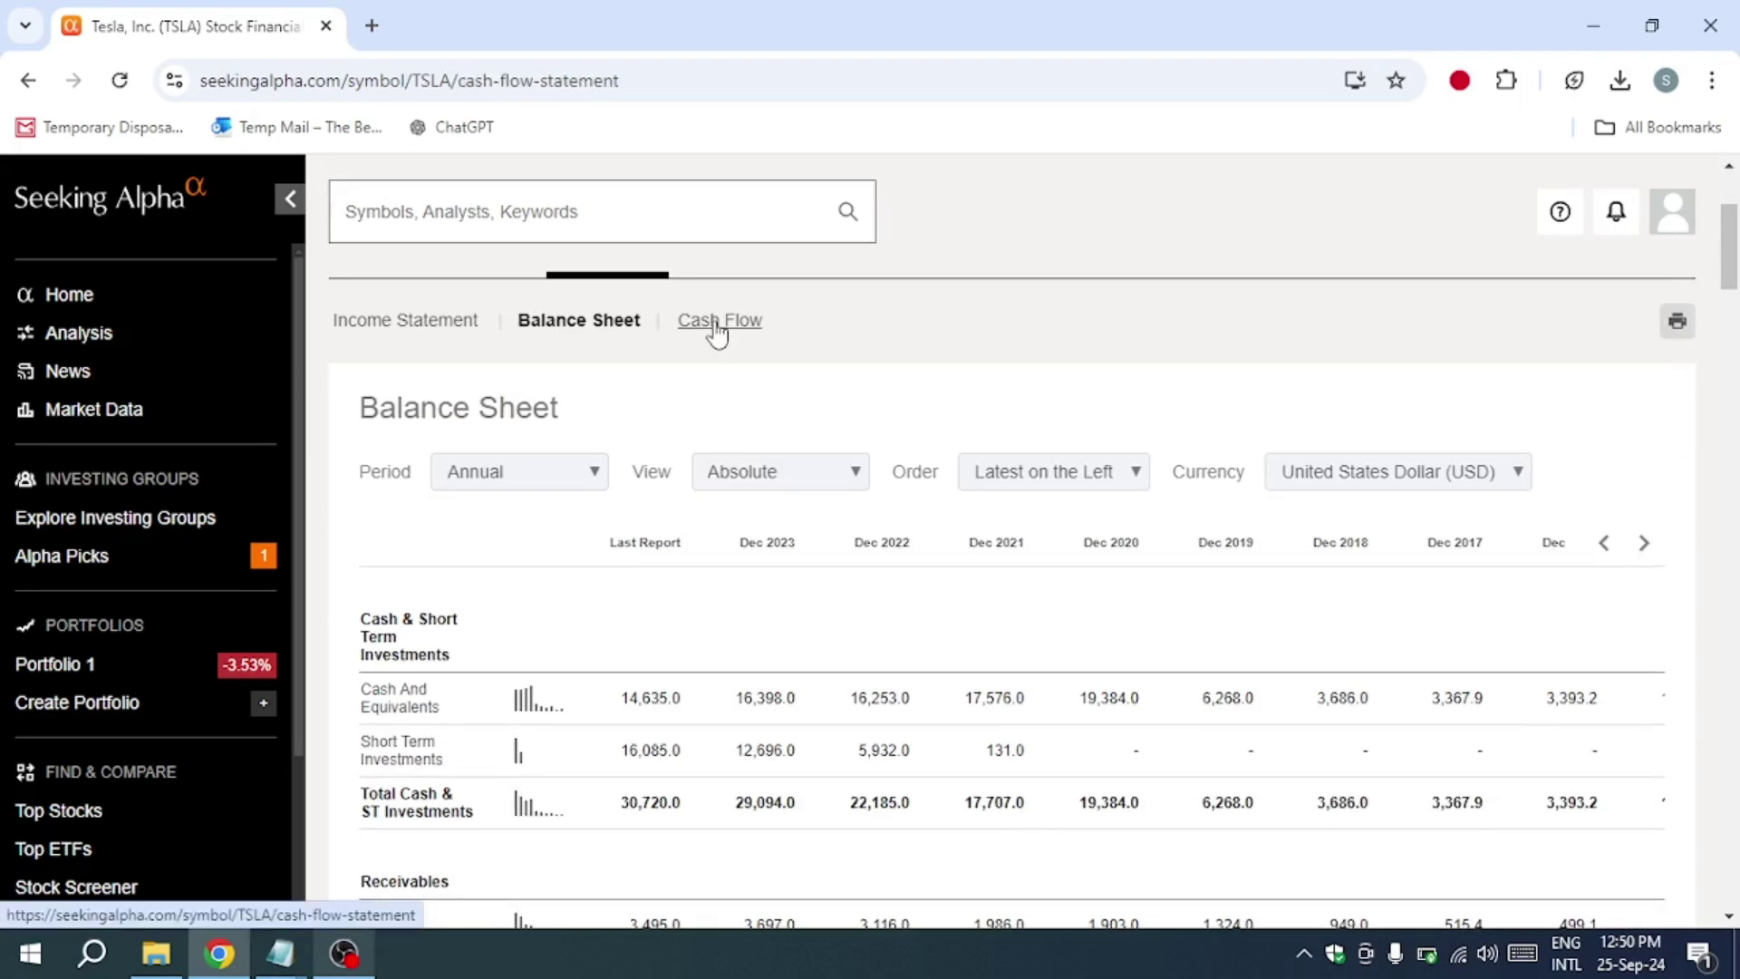
pyautogui.scroll(-3, 690, 502)
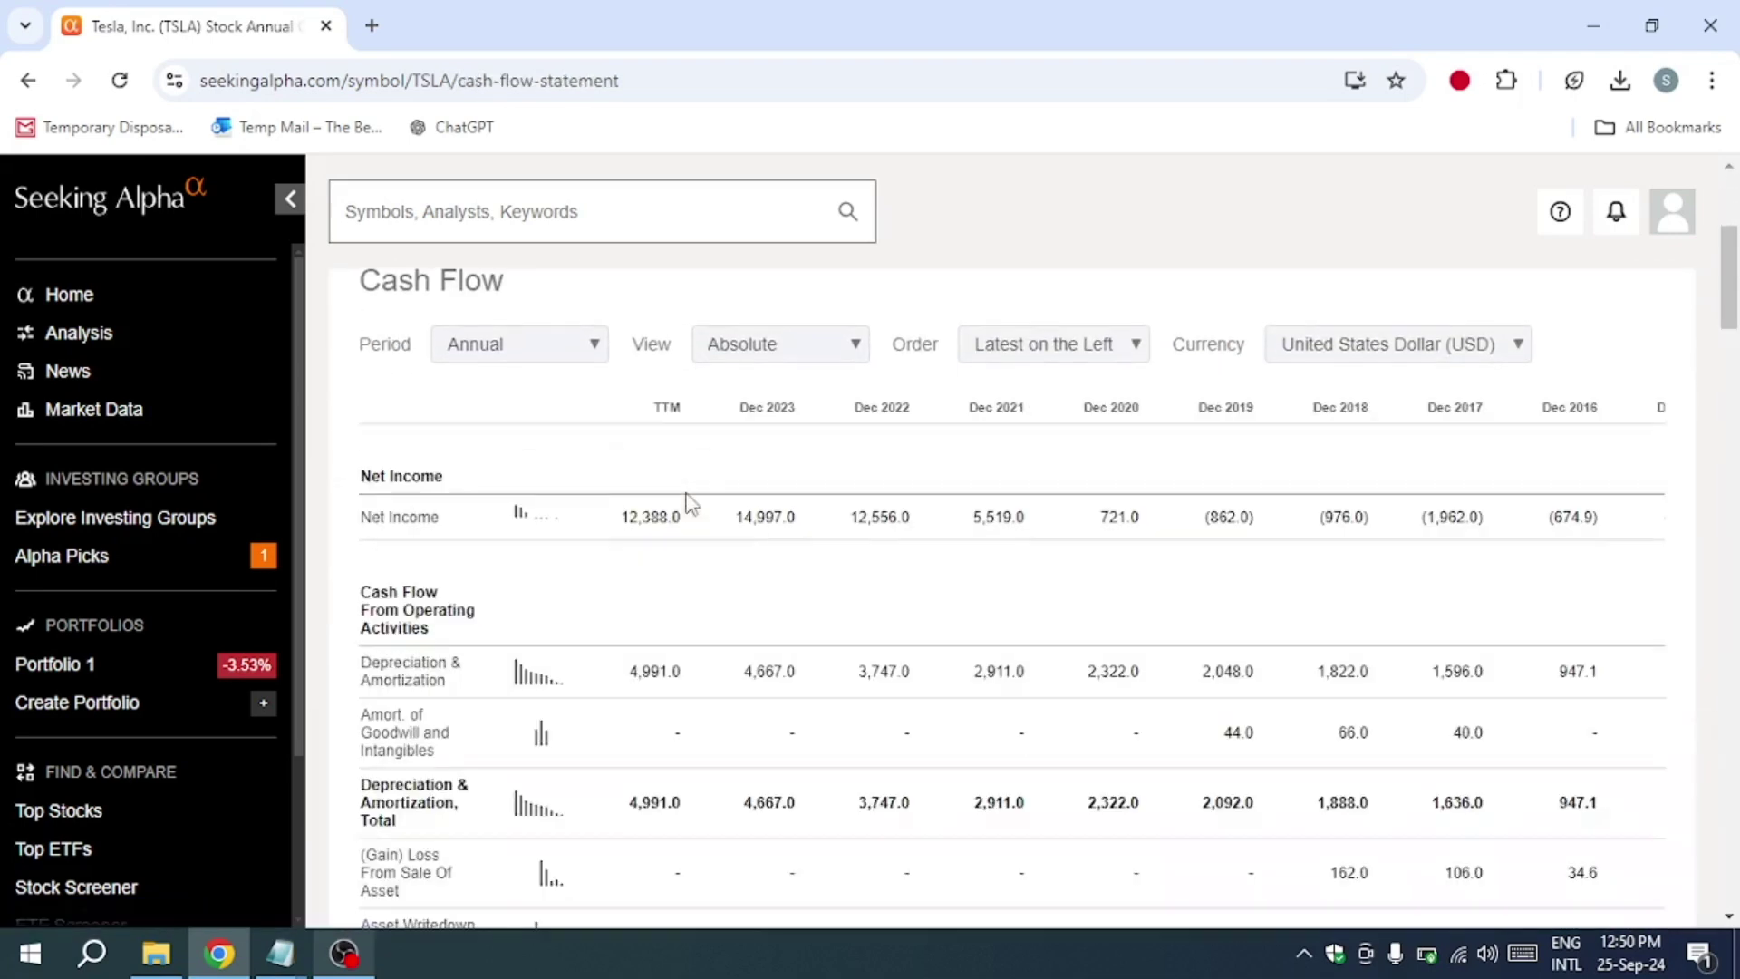
pyautogui.scroll(-3, 690, 500)
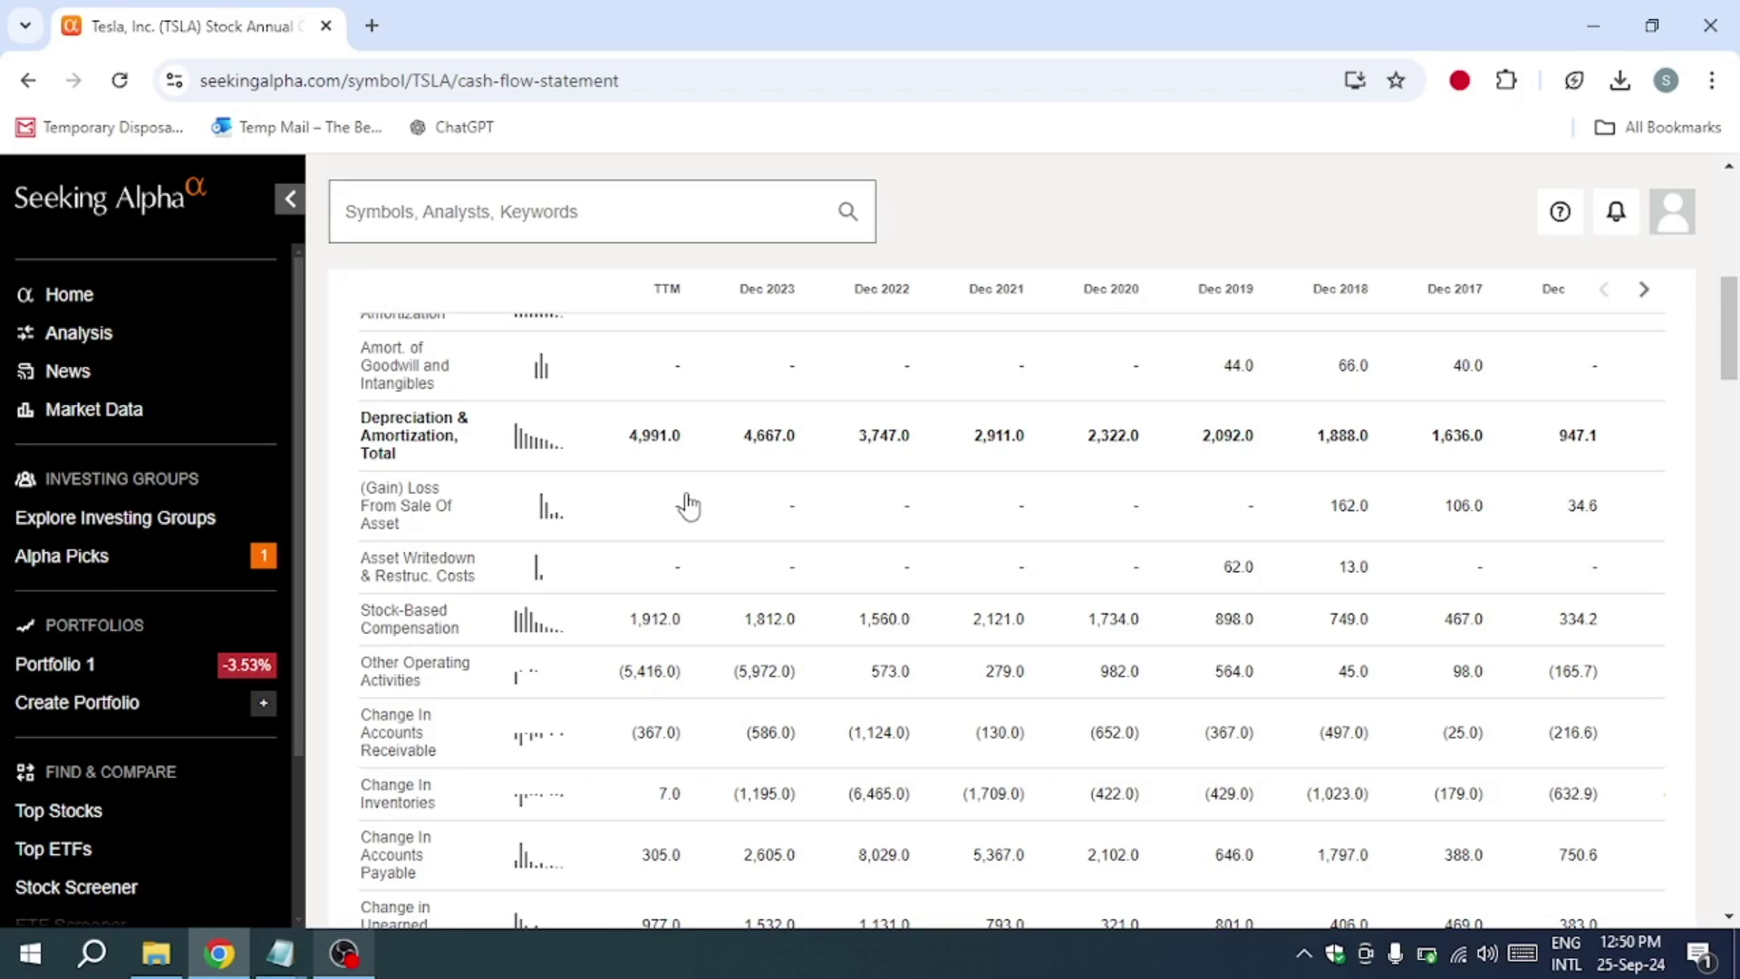
pyautogui.scroll(-1, 690, 504)
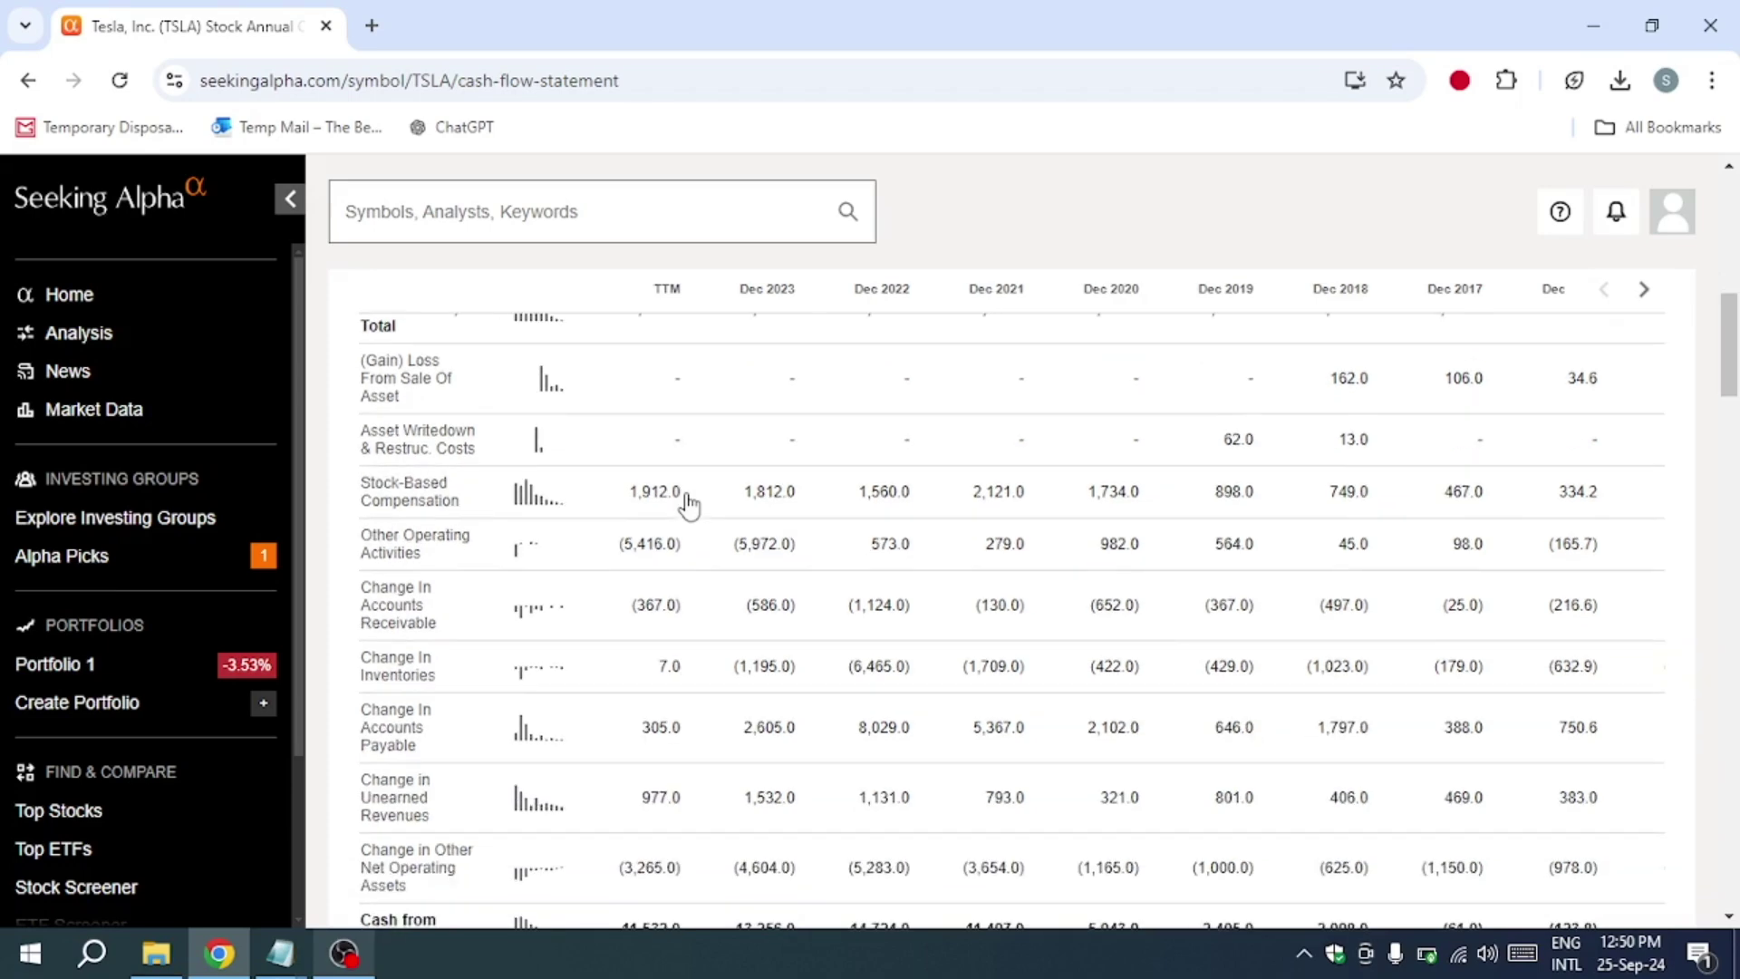
pyautogui.scroll(-2, 690, 501)
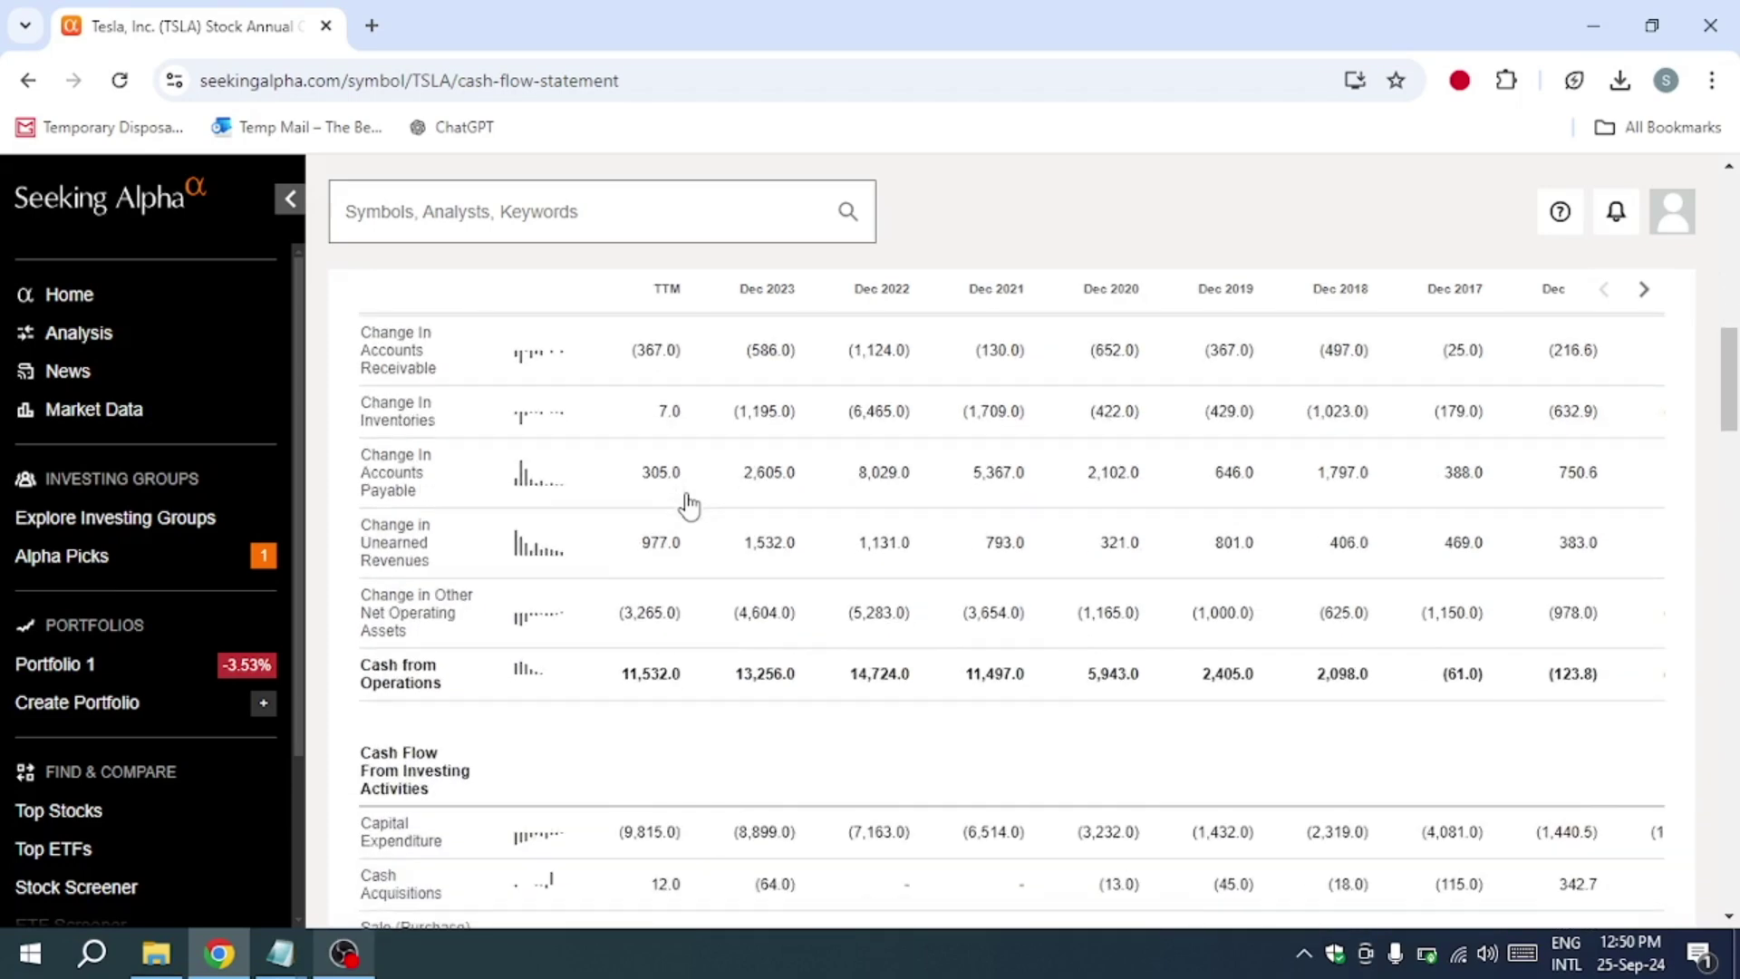
pyautogui.scroll(3, 689, 504)
pyautogui.scroll(4, 689, 504)
pyautogui.scroll(4, 690, 503)
pyautogui.scroll(3, 689, 504)
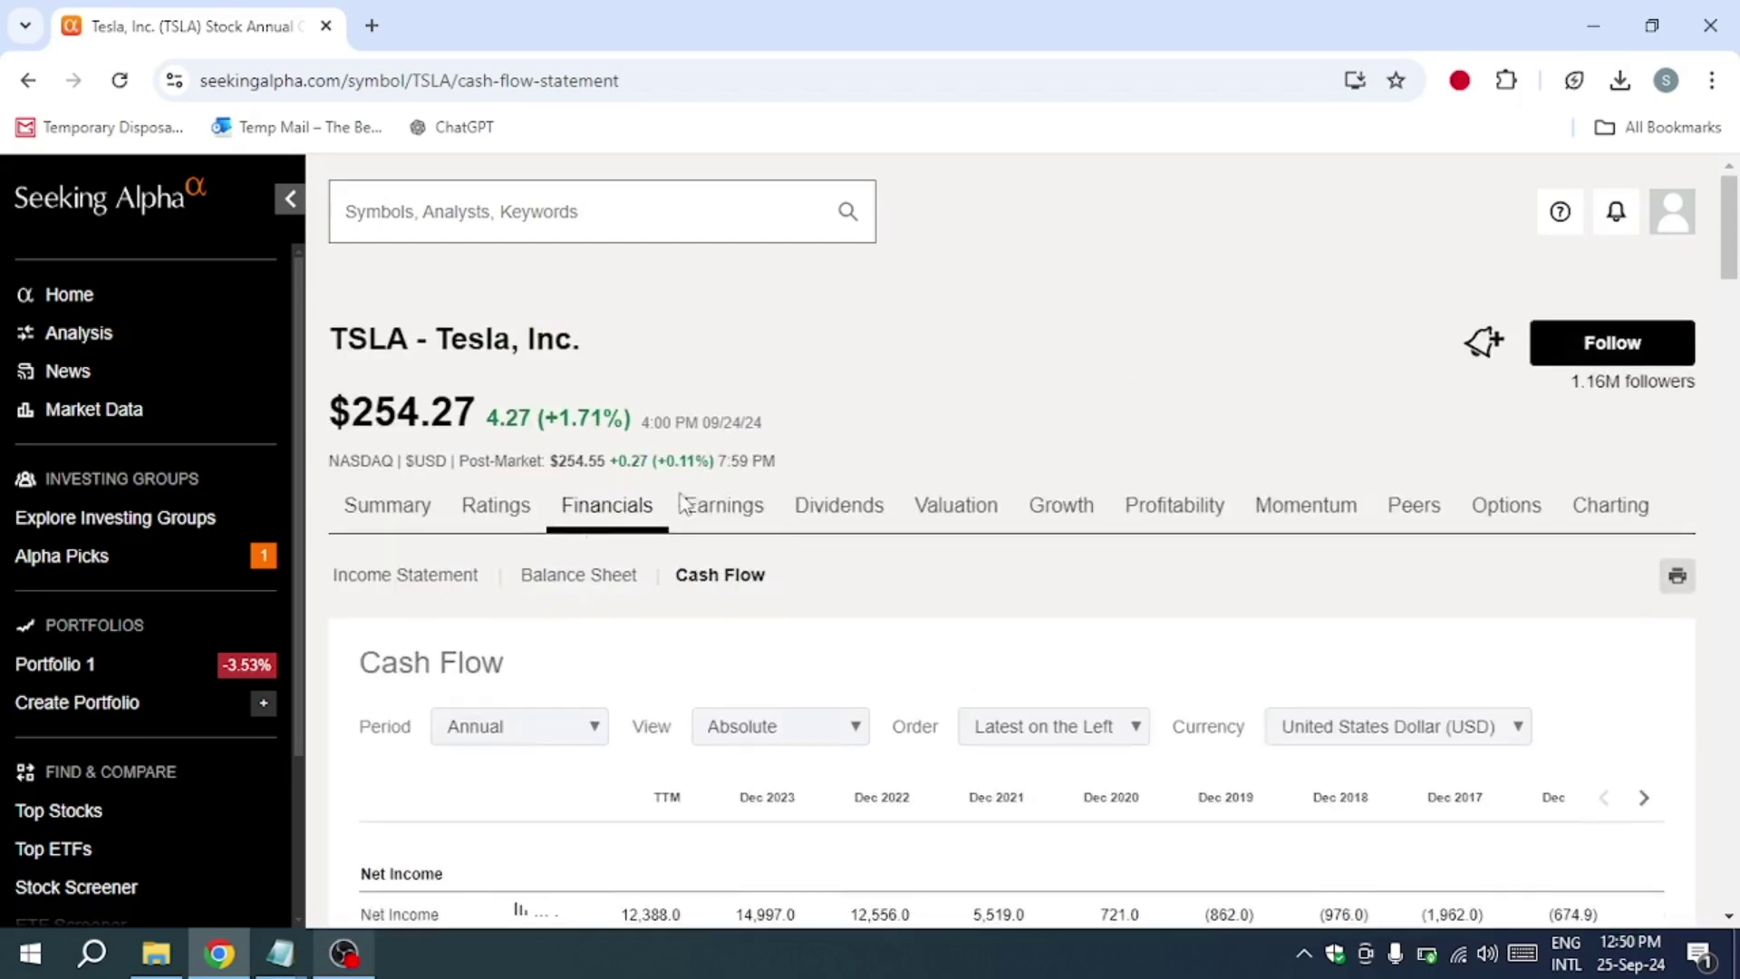
pyautogui.click(422, 576)
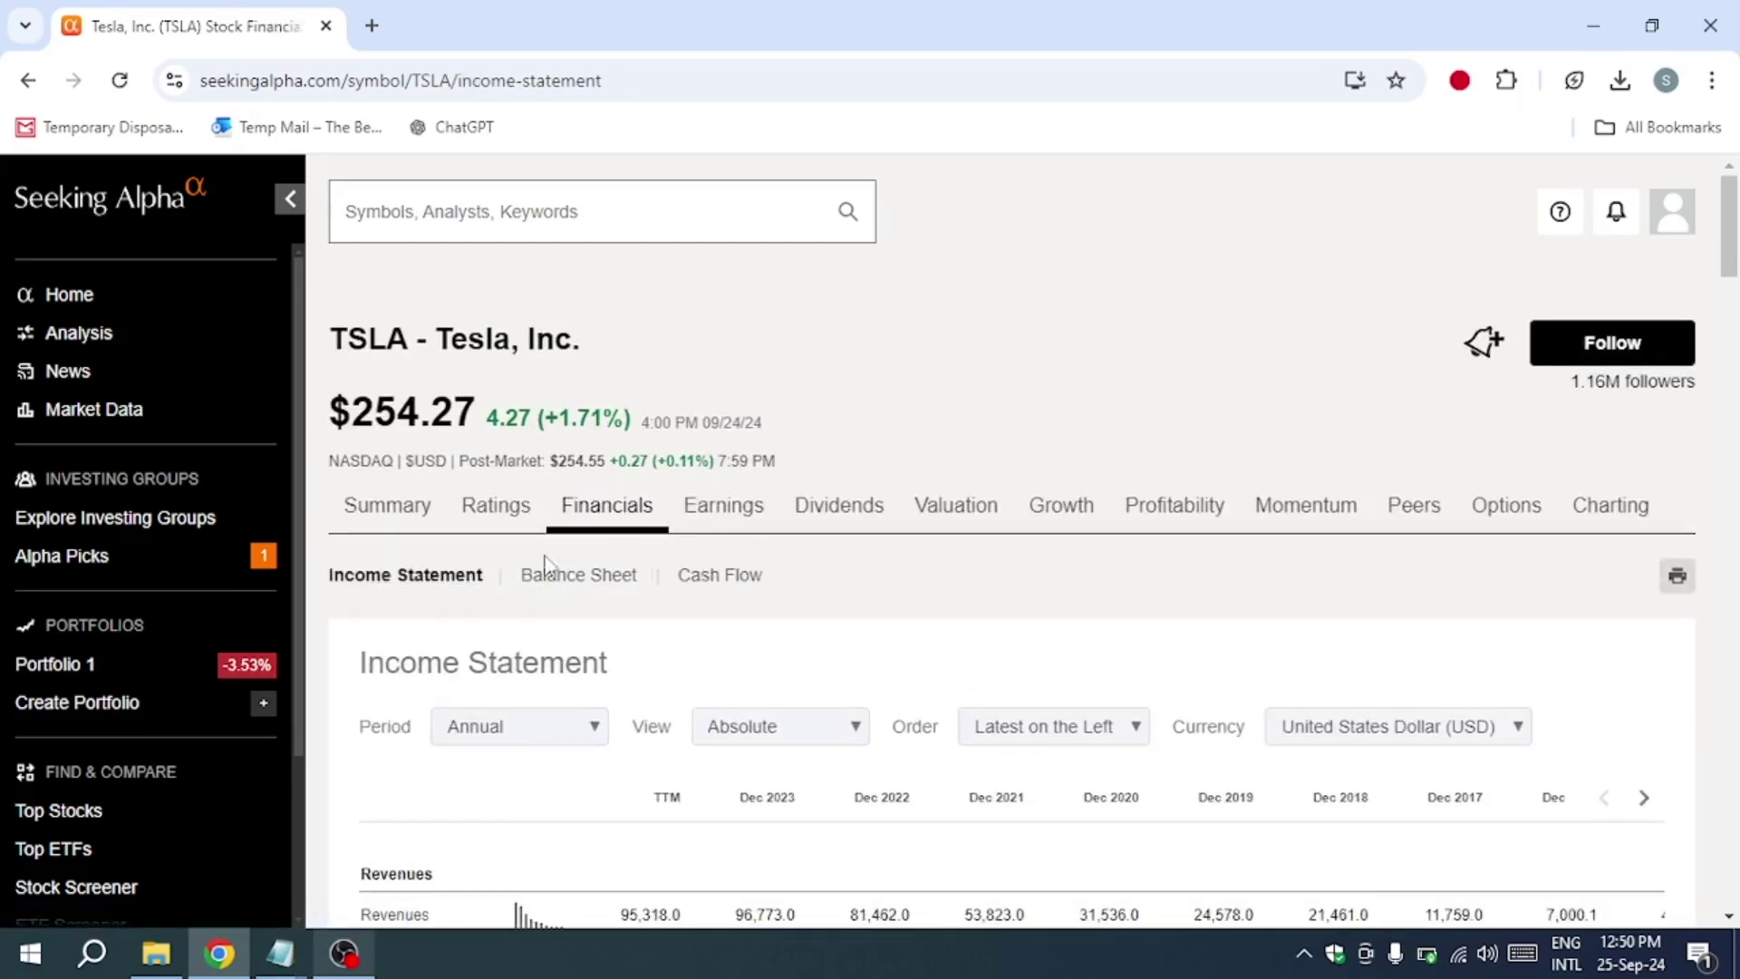
pyautogui.scroll(-2, 458, 564)
pyautogui.scroll(-2, 457, 565)
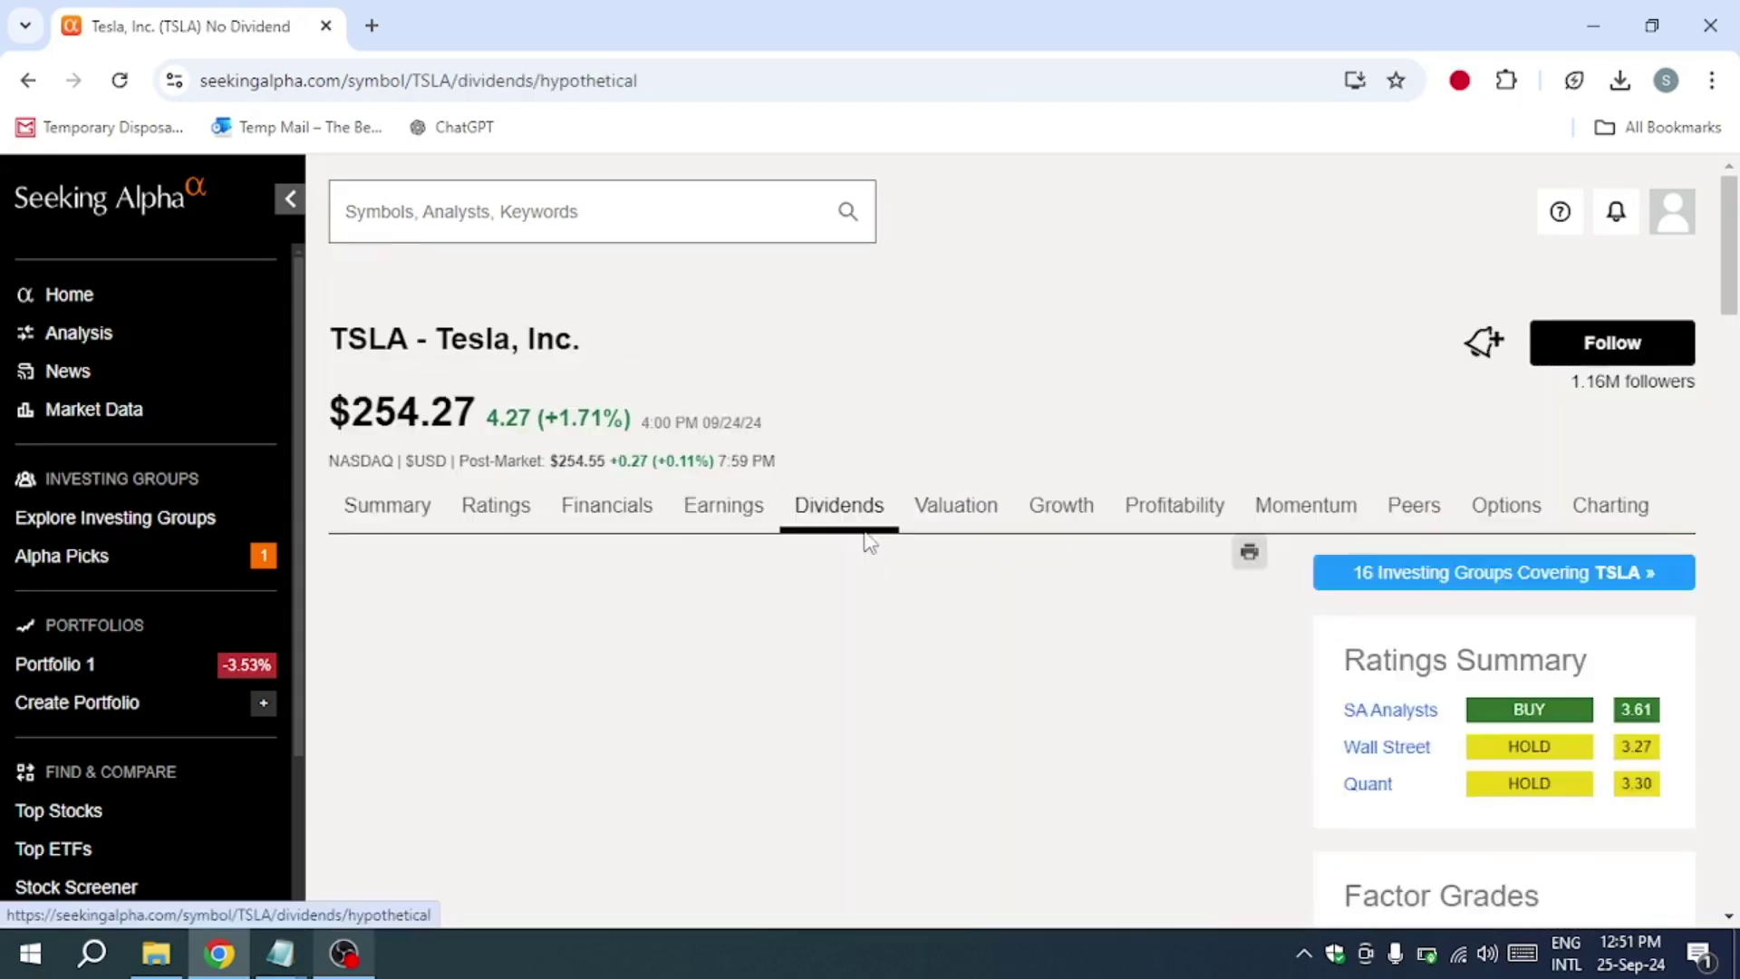
pyautogui.scroll(-2, 1142, 652)
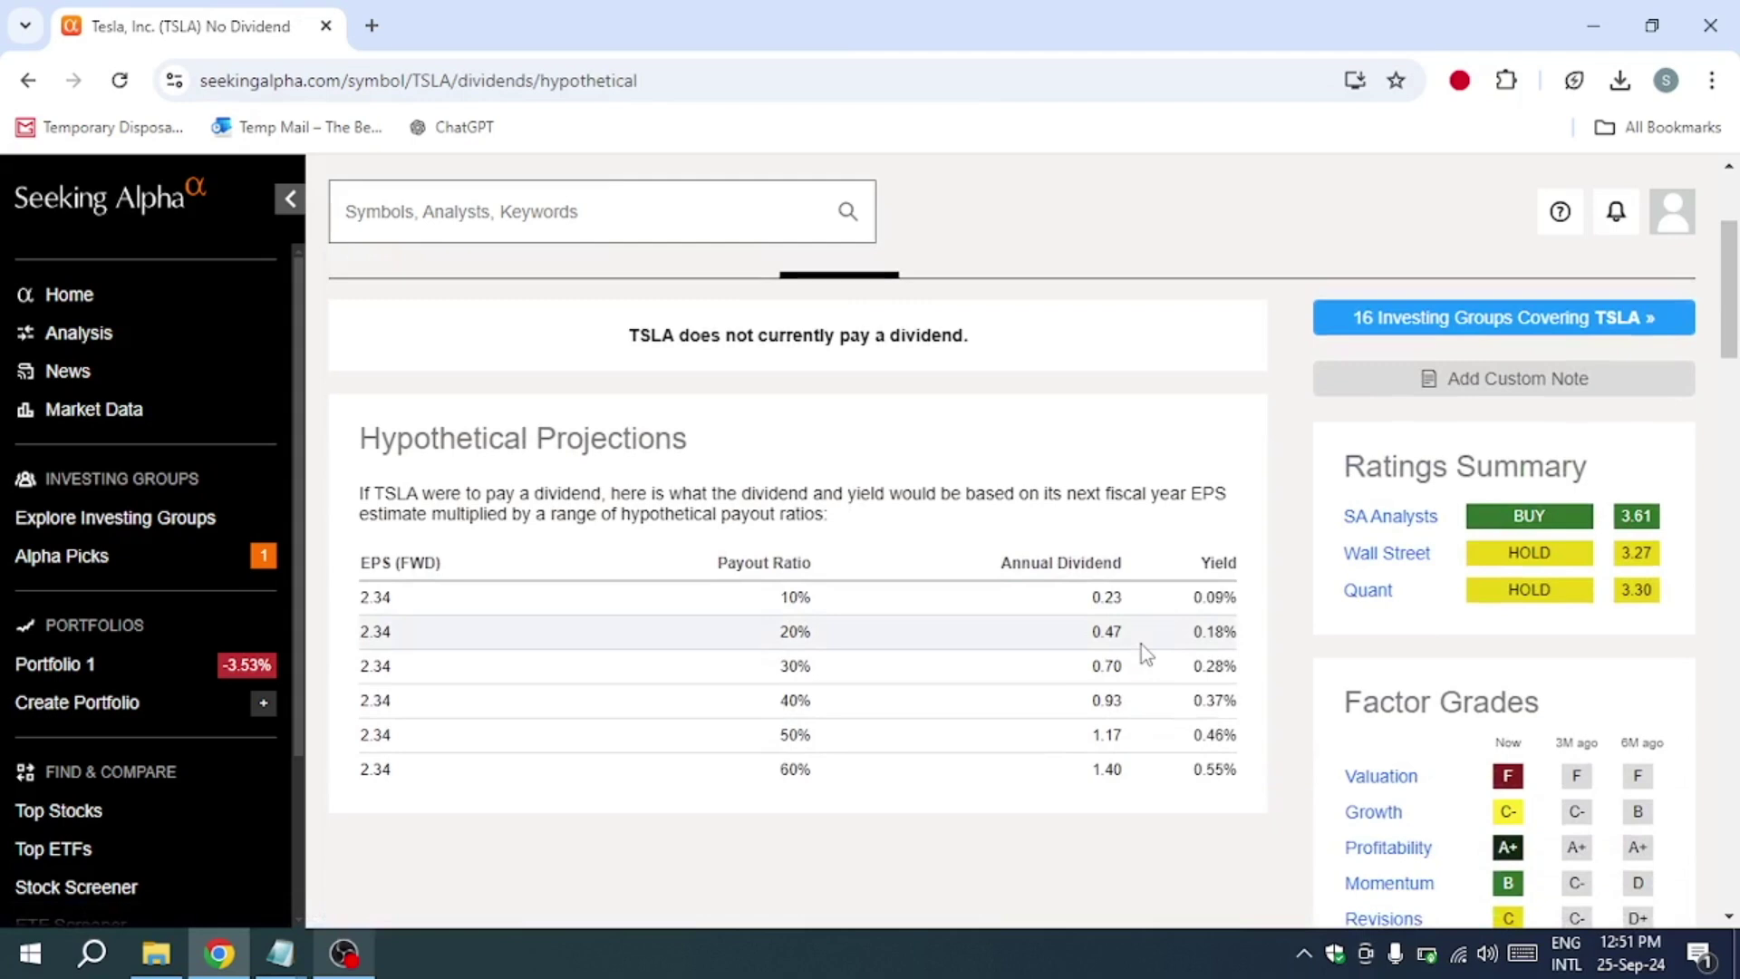
pyautogui.scroll(-1, 1125, 555)
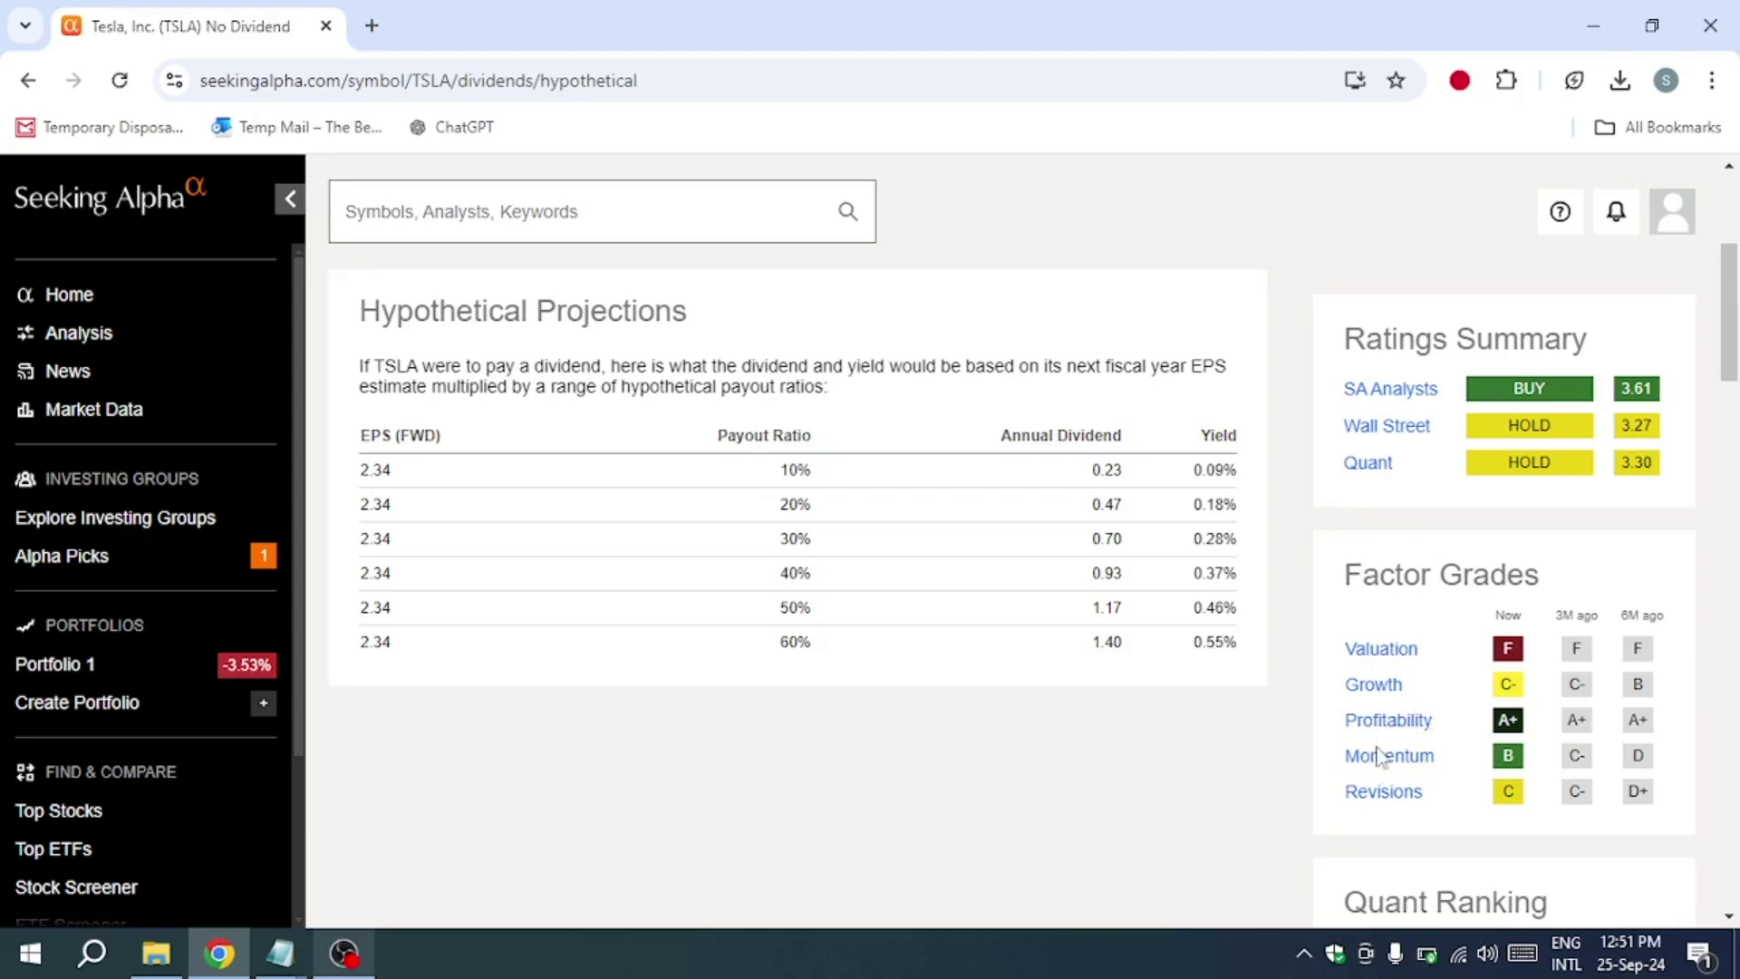
pyautogui.scroll(-1, 1383, 792)
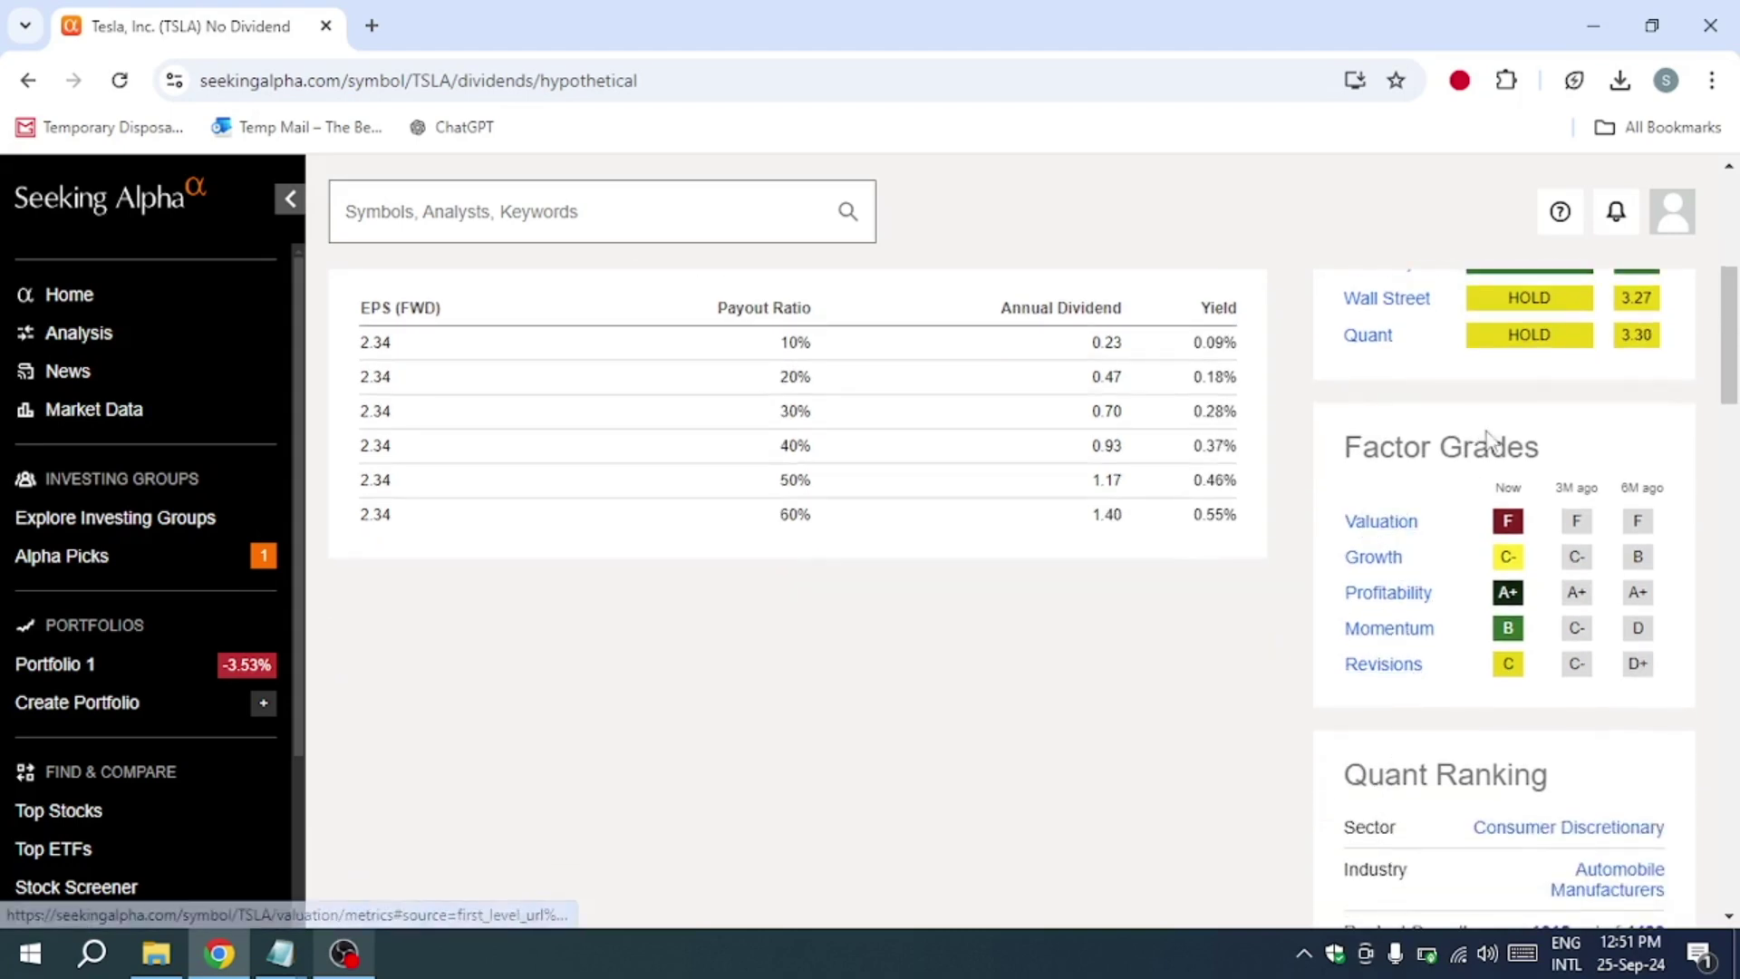
# Step: Highlight Tesla's Factor Grades heading, then open its Valuation grade and metrics page
pyautogui.moveTo(1550, 448); pyautogui.dragTo(1309, 481)
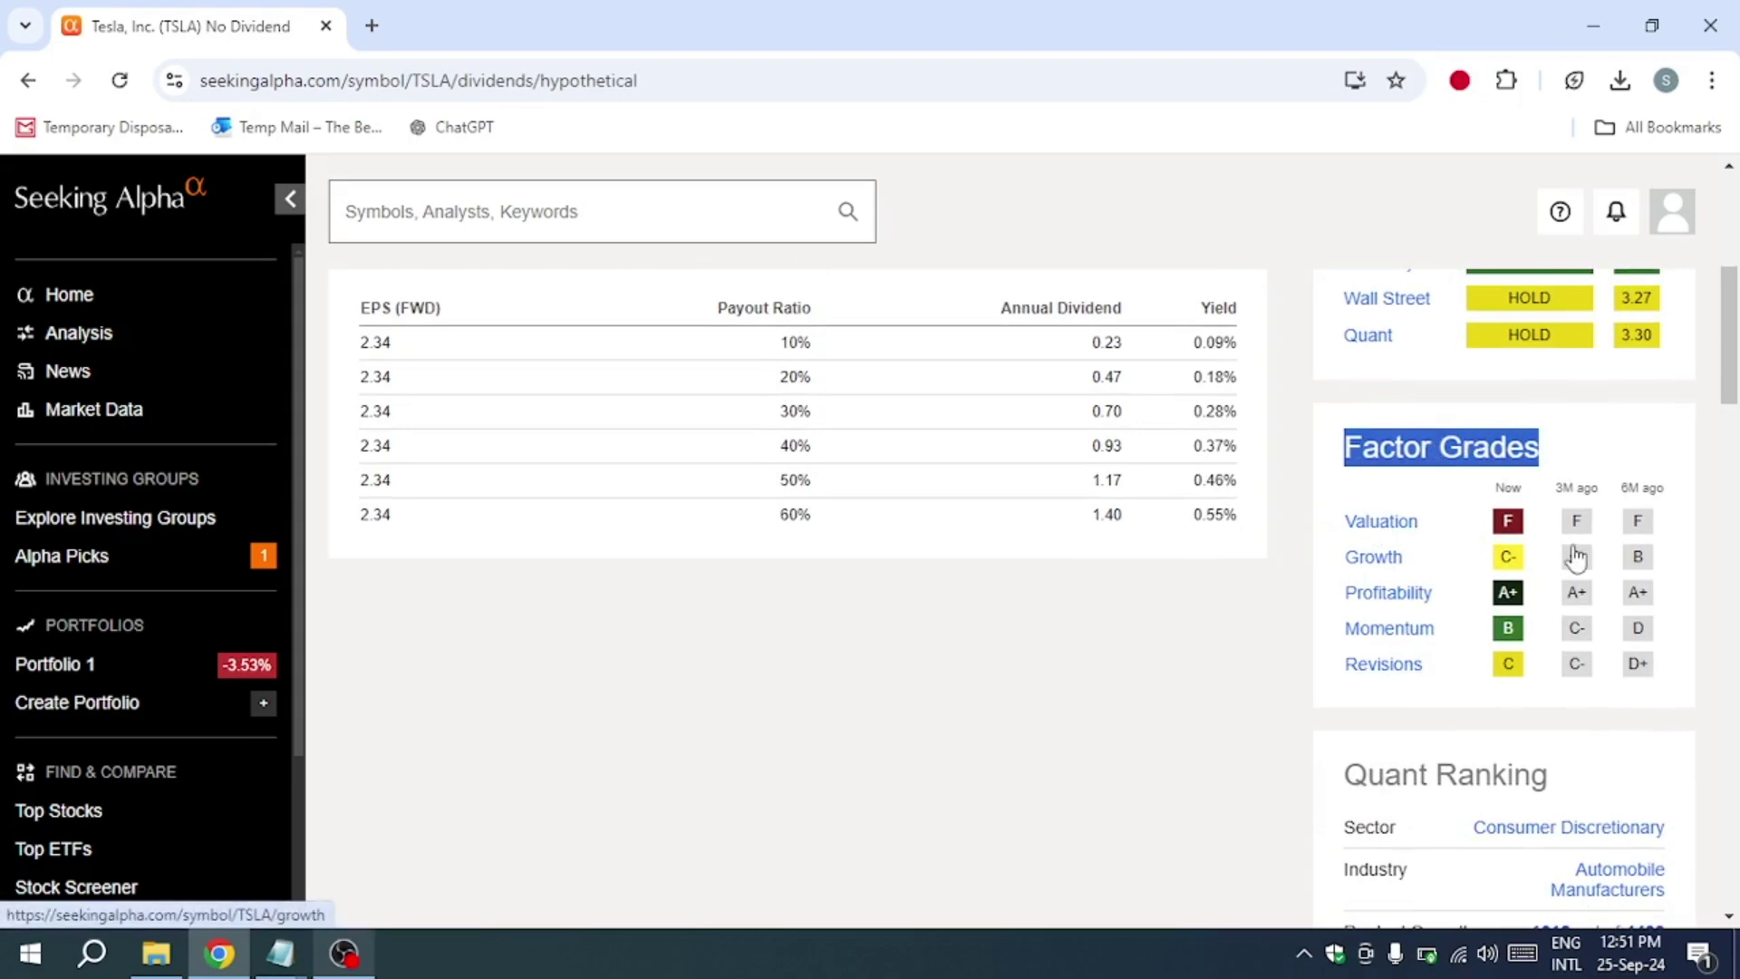
pyautogui.scroll(-1, 1575, 545)
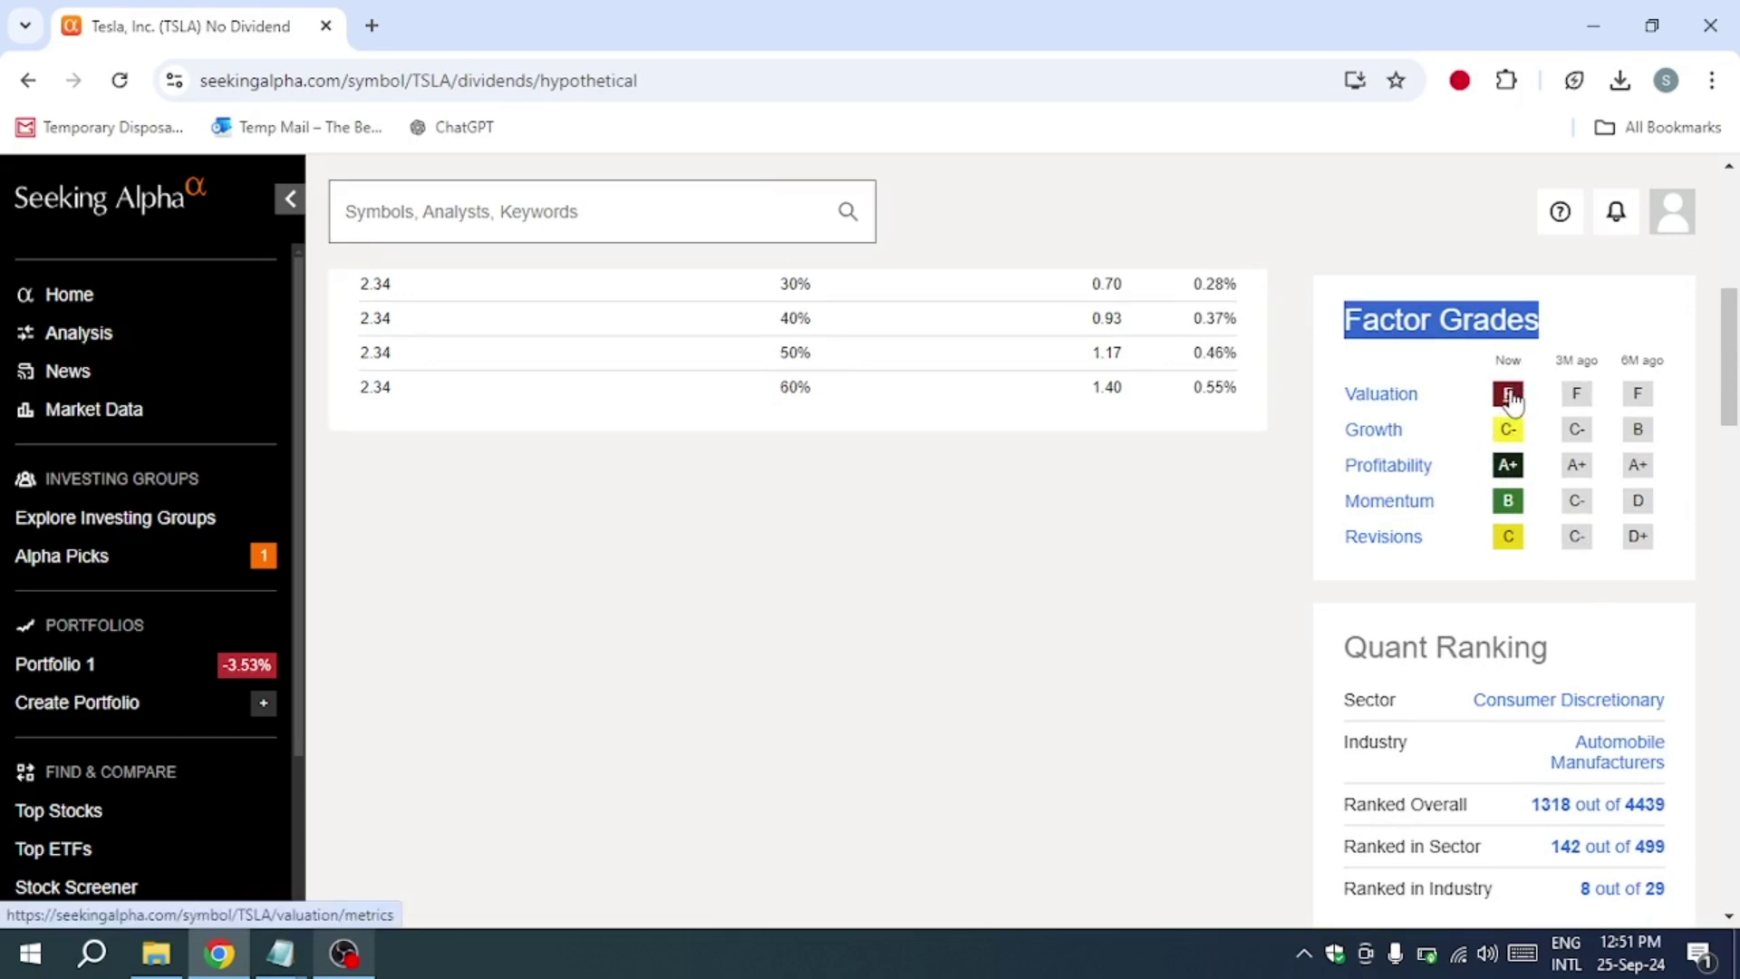
pyautogui.click(1510, 398)
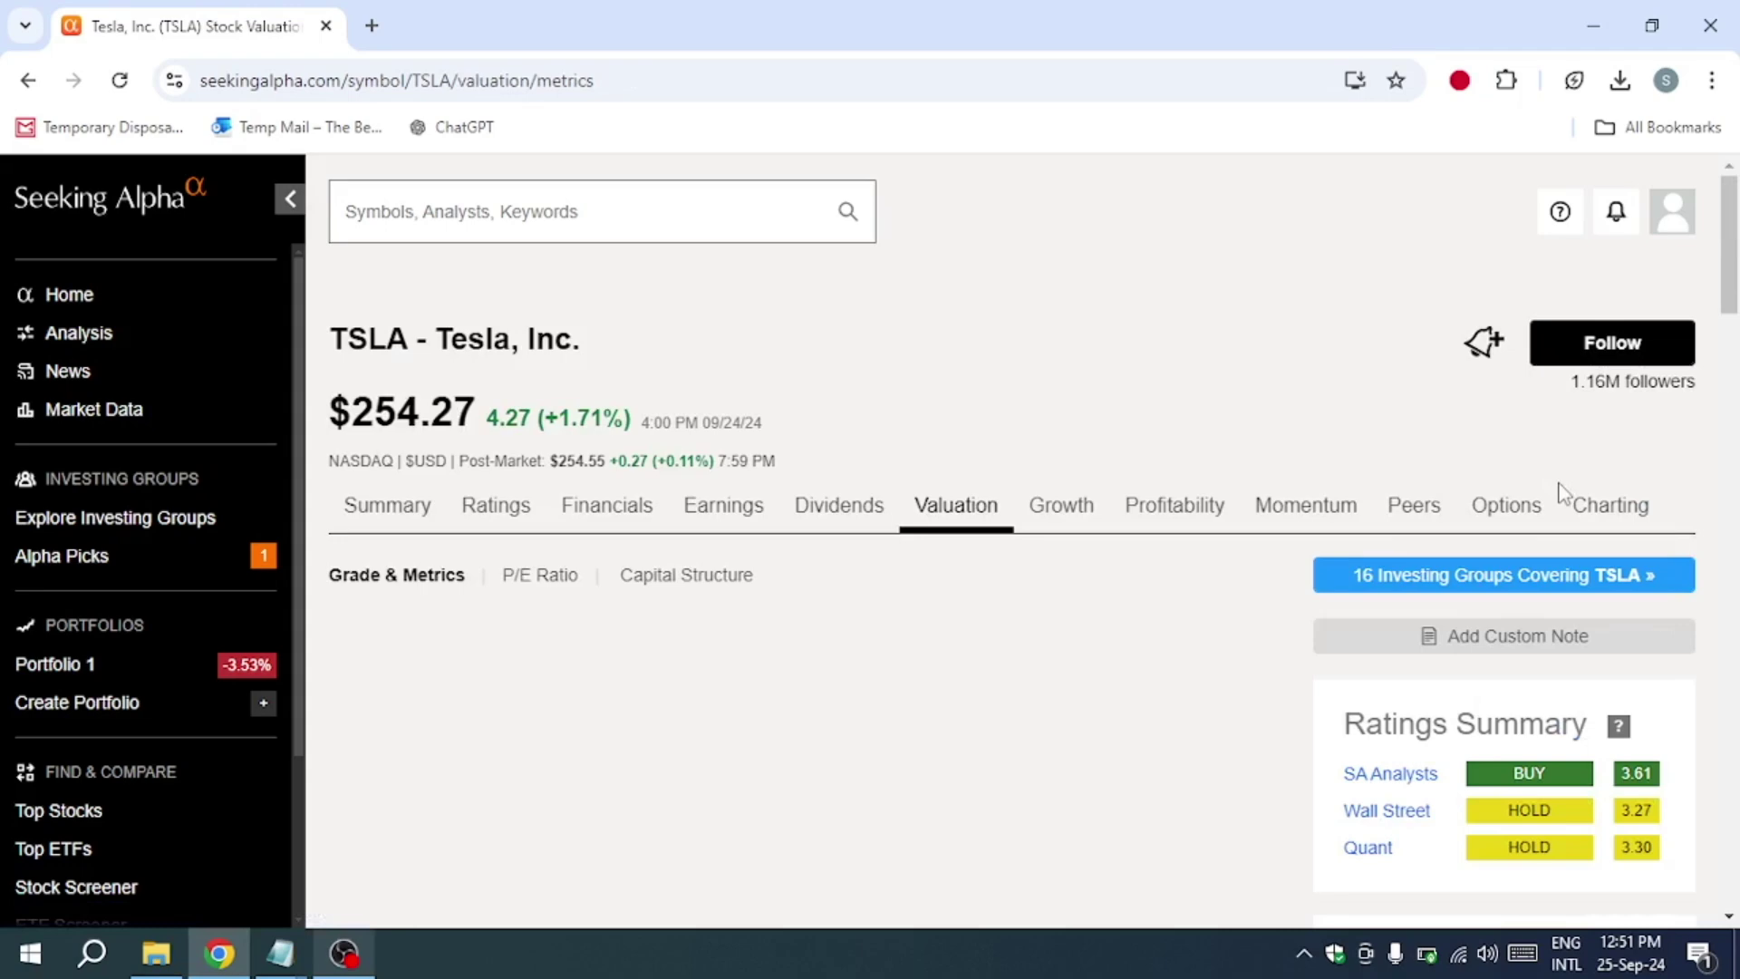
pyautogui.scroll(-3, 1562, 489)
pyautogui.scroll(-3, 630, 541)
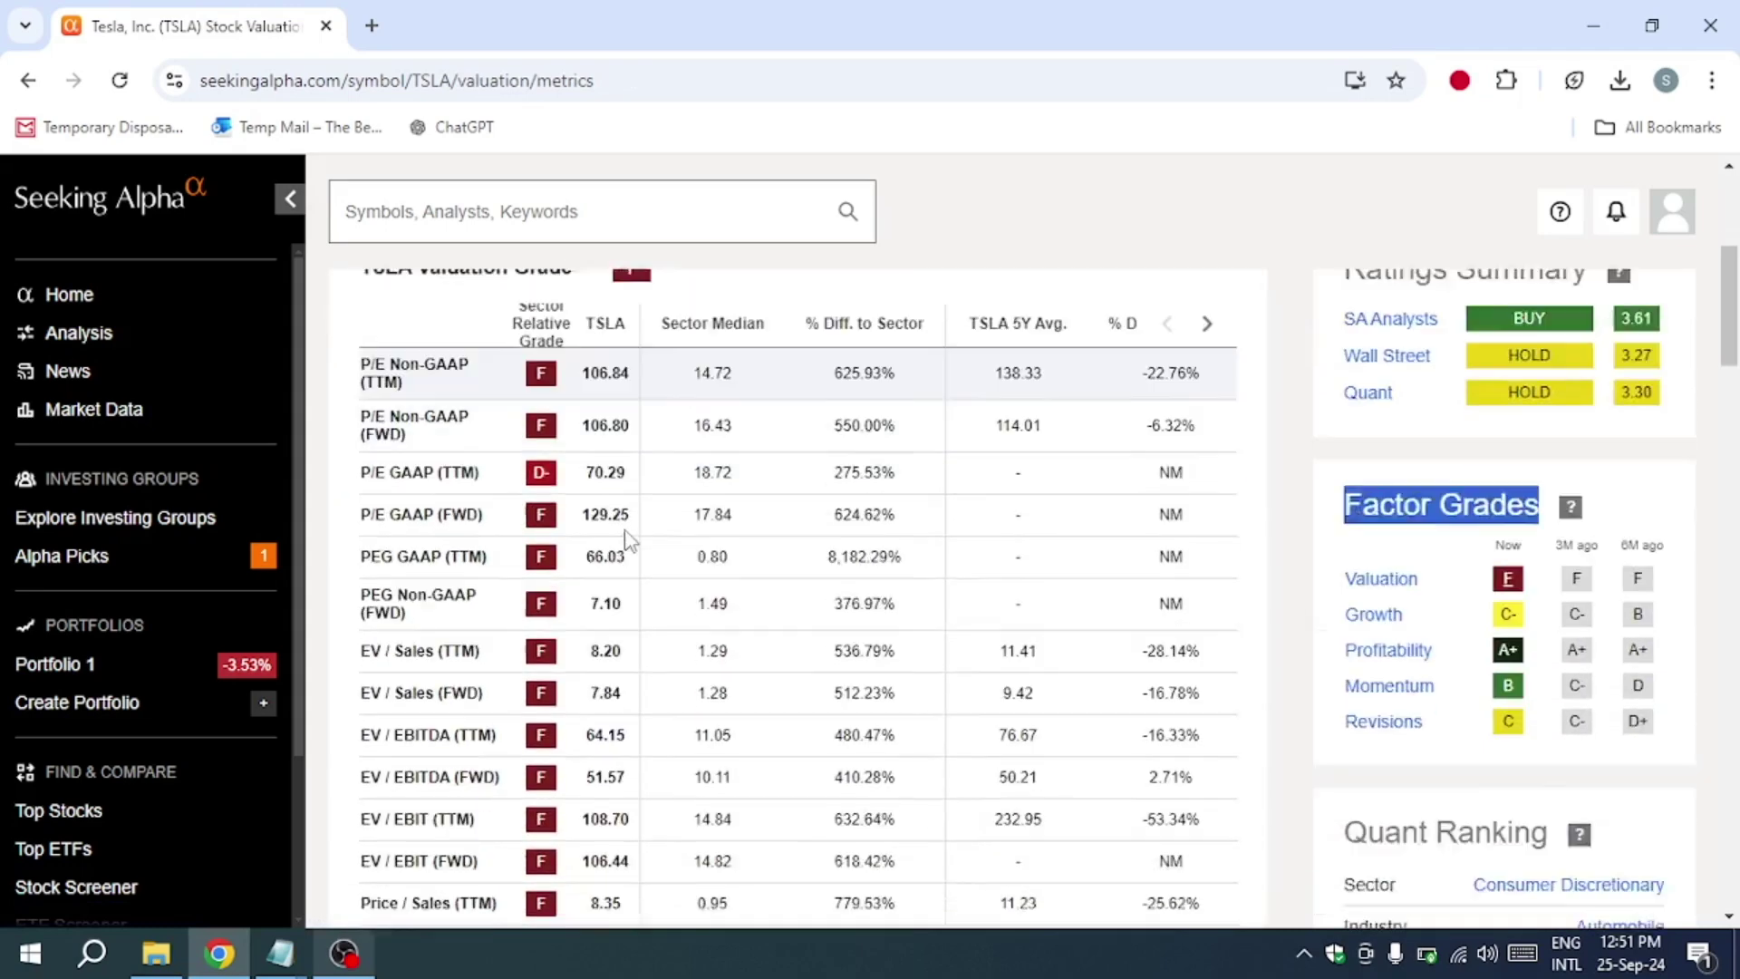
pyautogui.scroll(-1, 629, 541)
pyautogui.moveTo(362, 310)
pyautogui.mouseDown()
pyautogui.moveTo(827, 341)
pyautogui.moveTo(1245, 321)
pyautogui.mouseUp()
# Step: Clear the text selection in Tesla's valuation metrics table
pyautogui.click(1244, 321)
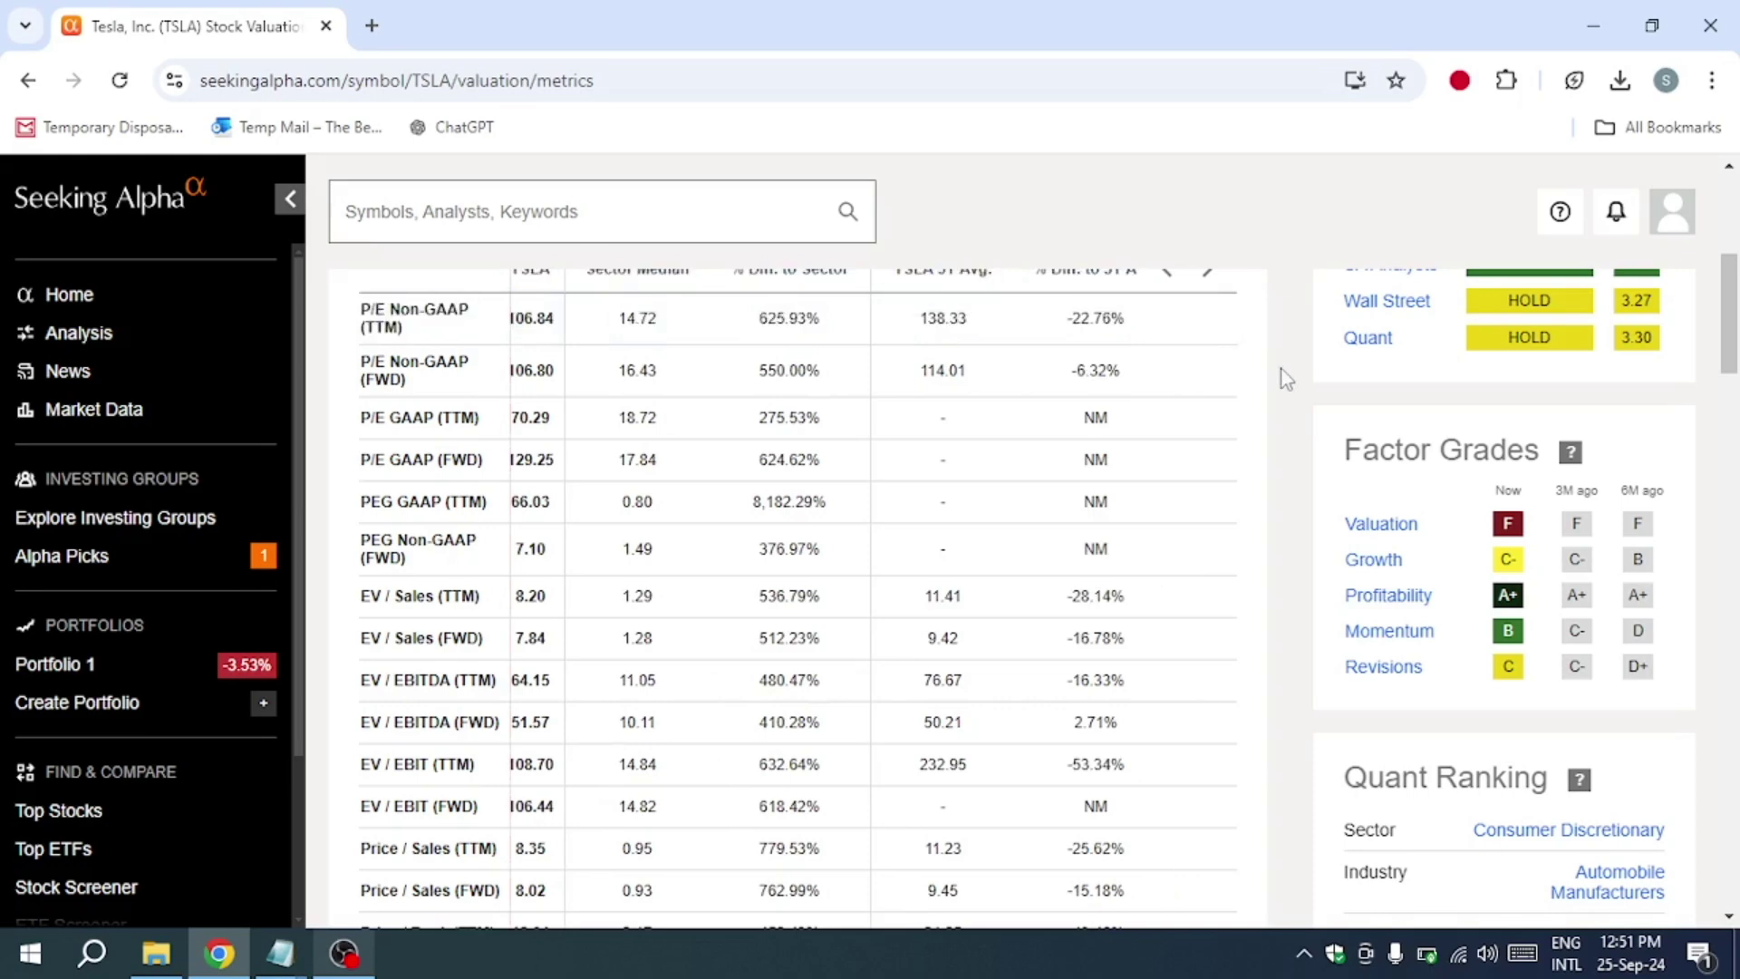
pyautogui.scroll(-1, 1284, 377)
pyautogui.scroll(-1, 1252, 484)
pyautogui.scroll(-2, 500, 607)
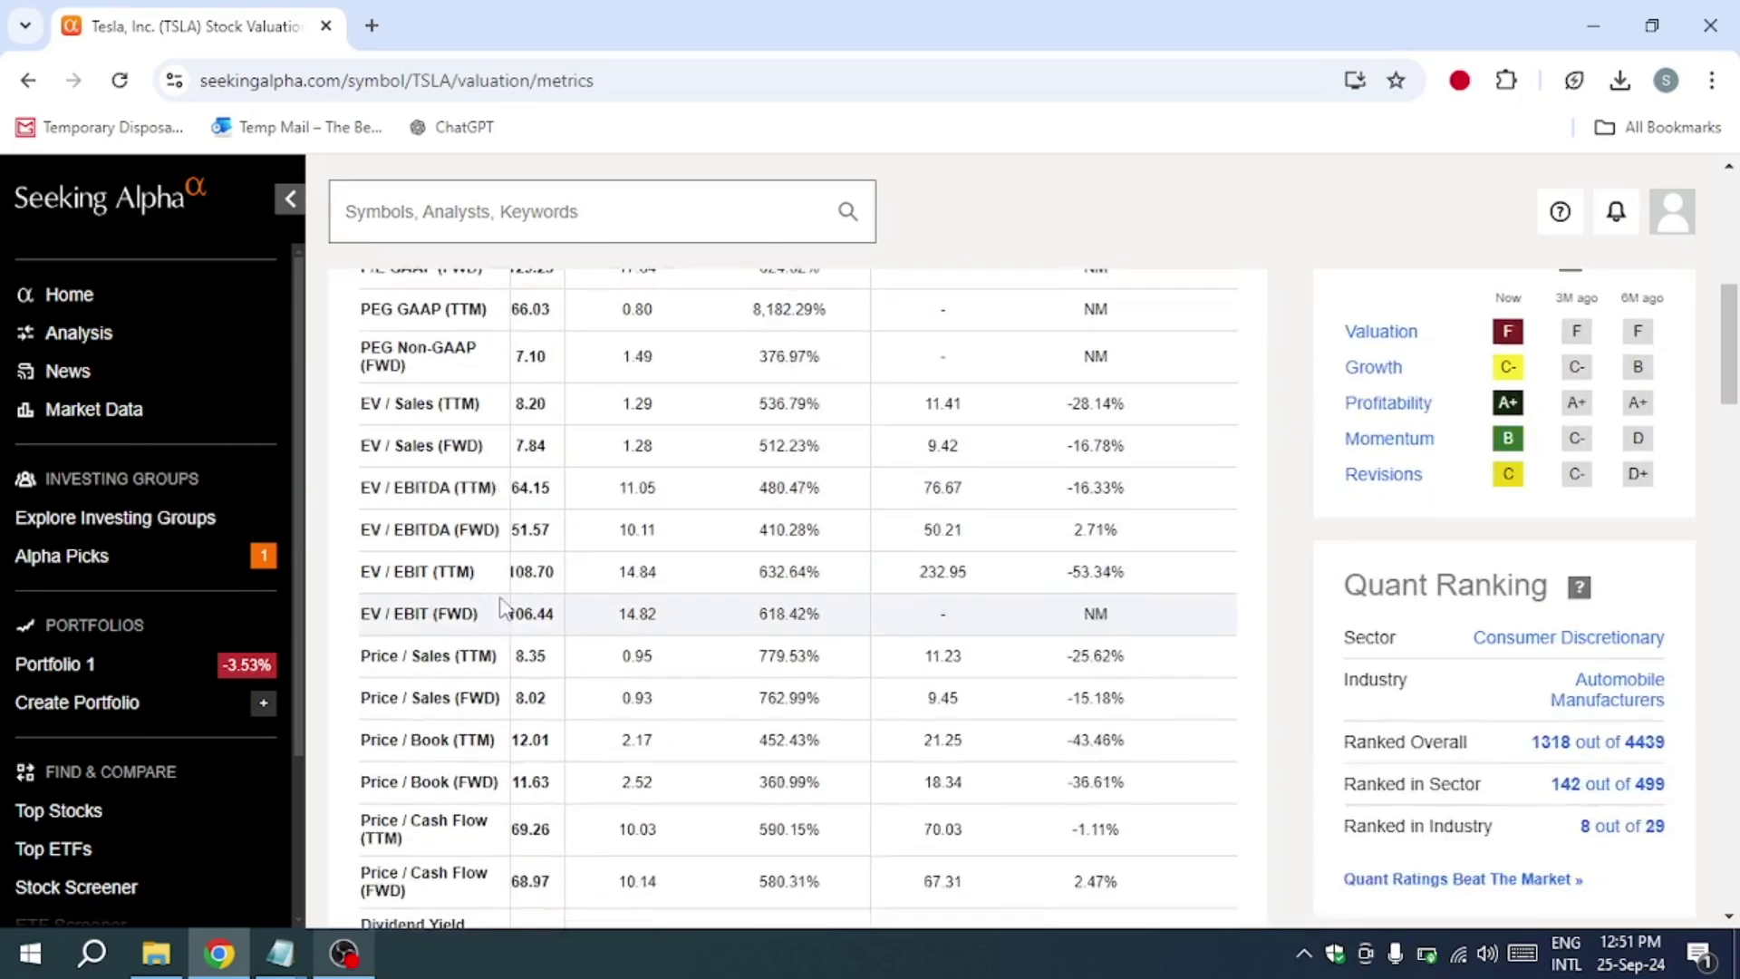
pyautogui.scroll(-1, 500, 607)
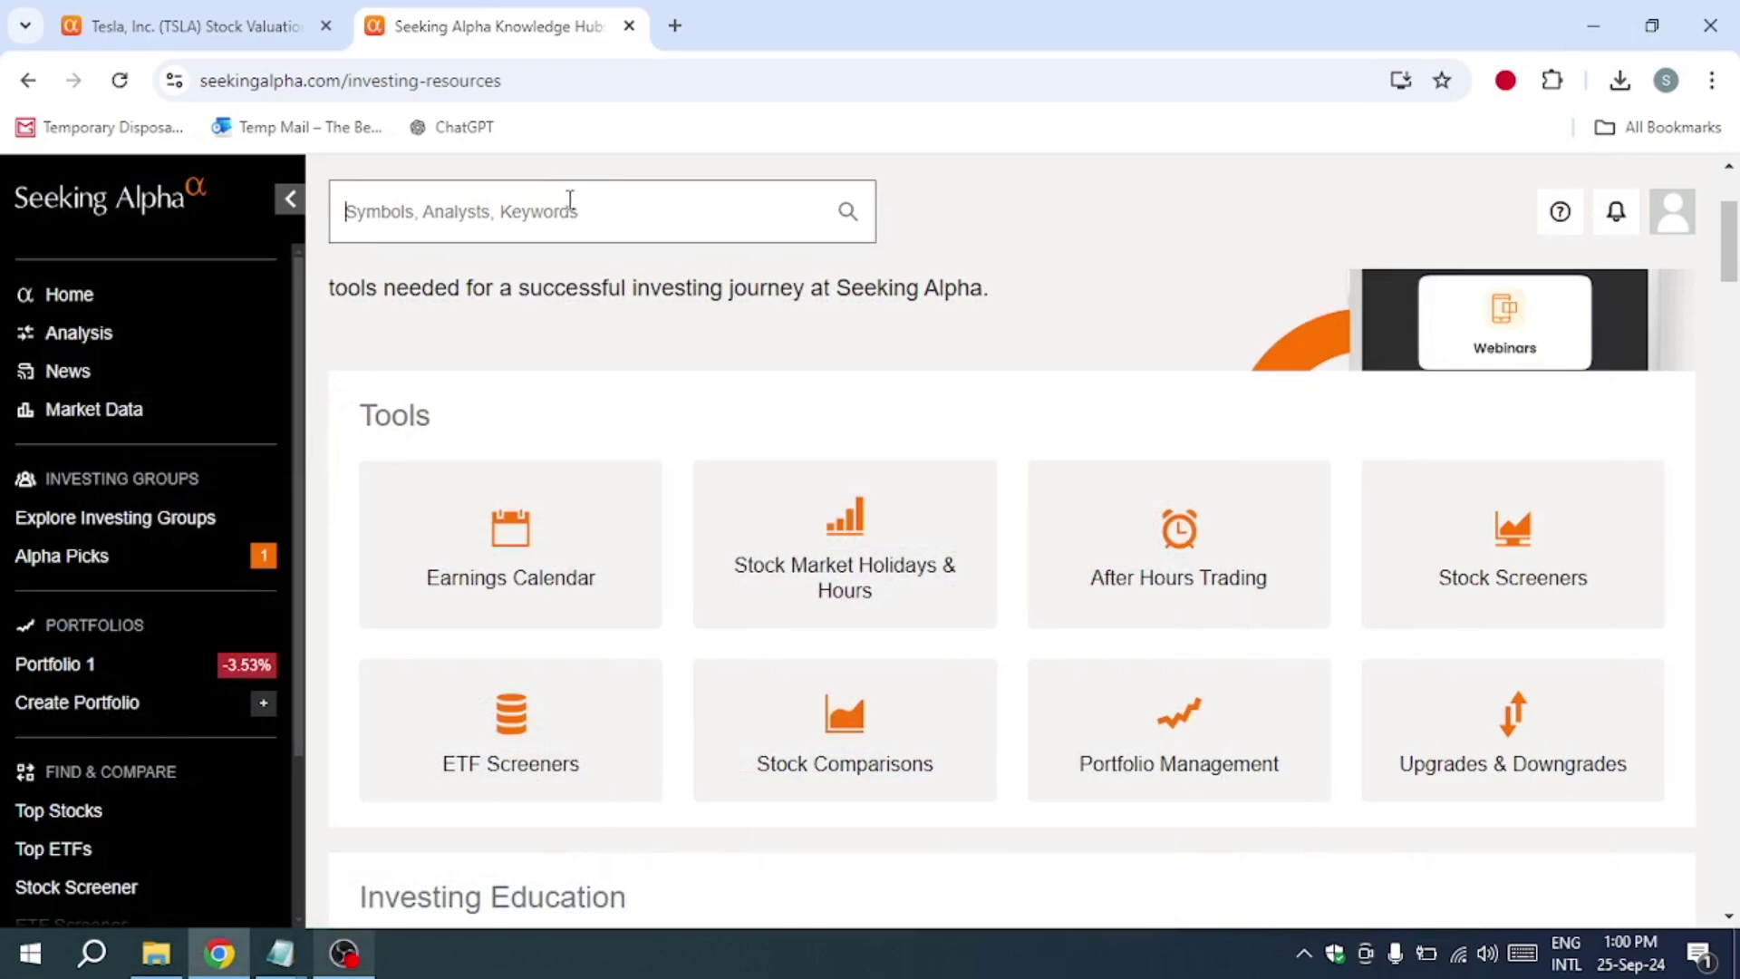
pyautogui.scroll(-2, 578, 489)
pyautogui.scroll(-2, 584, 489)
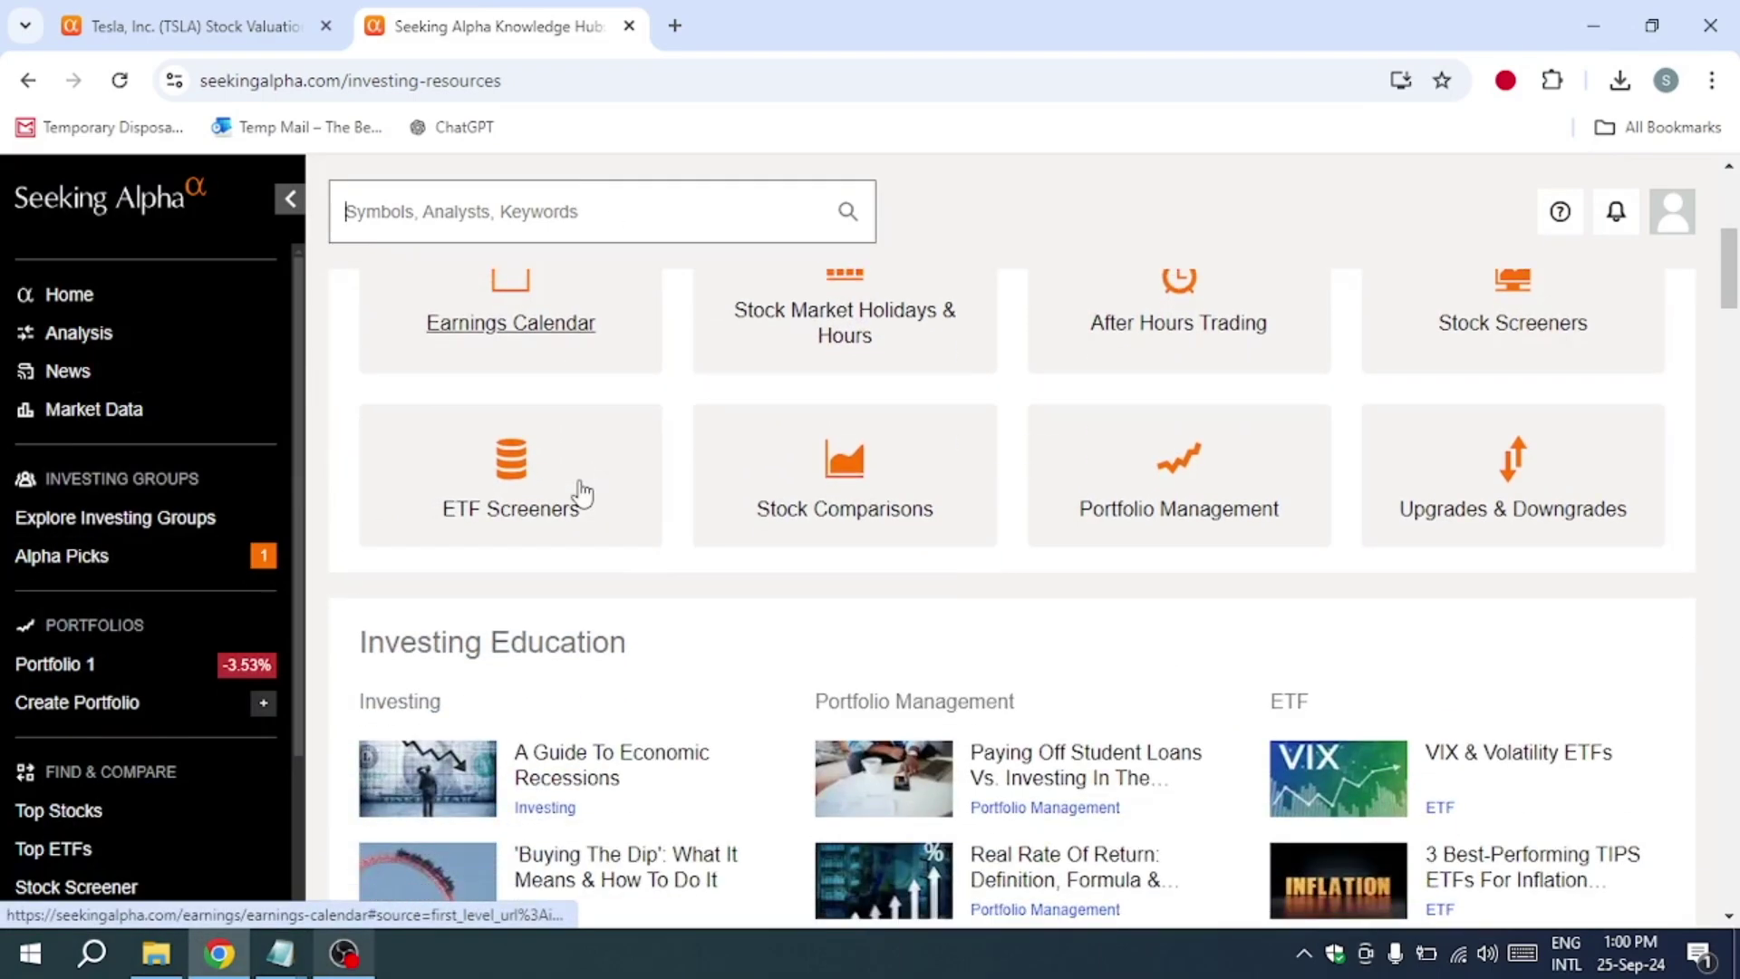
pyautogui.scroll(-4, 582, 490)
pyautogui.scroll(-4, 584, 491)
pyautogui.scroll(-4, 584, 489)
pyautogui.scroll(-4, 584, 493)
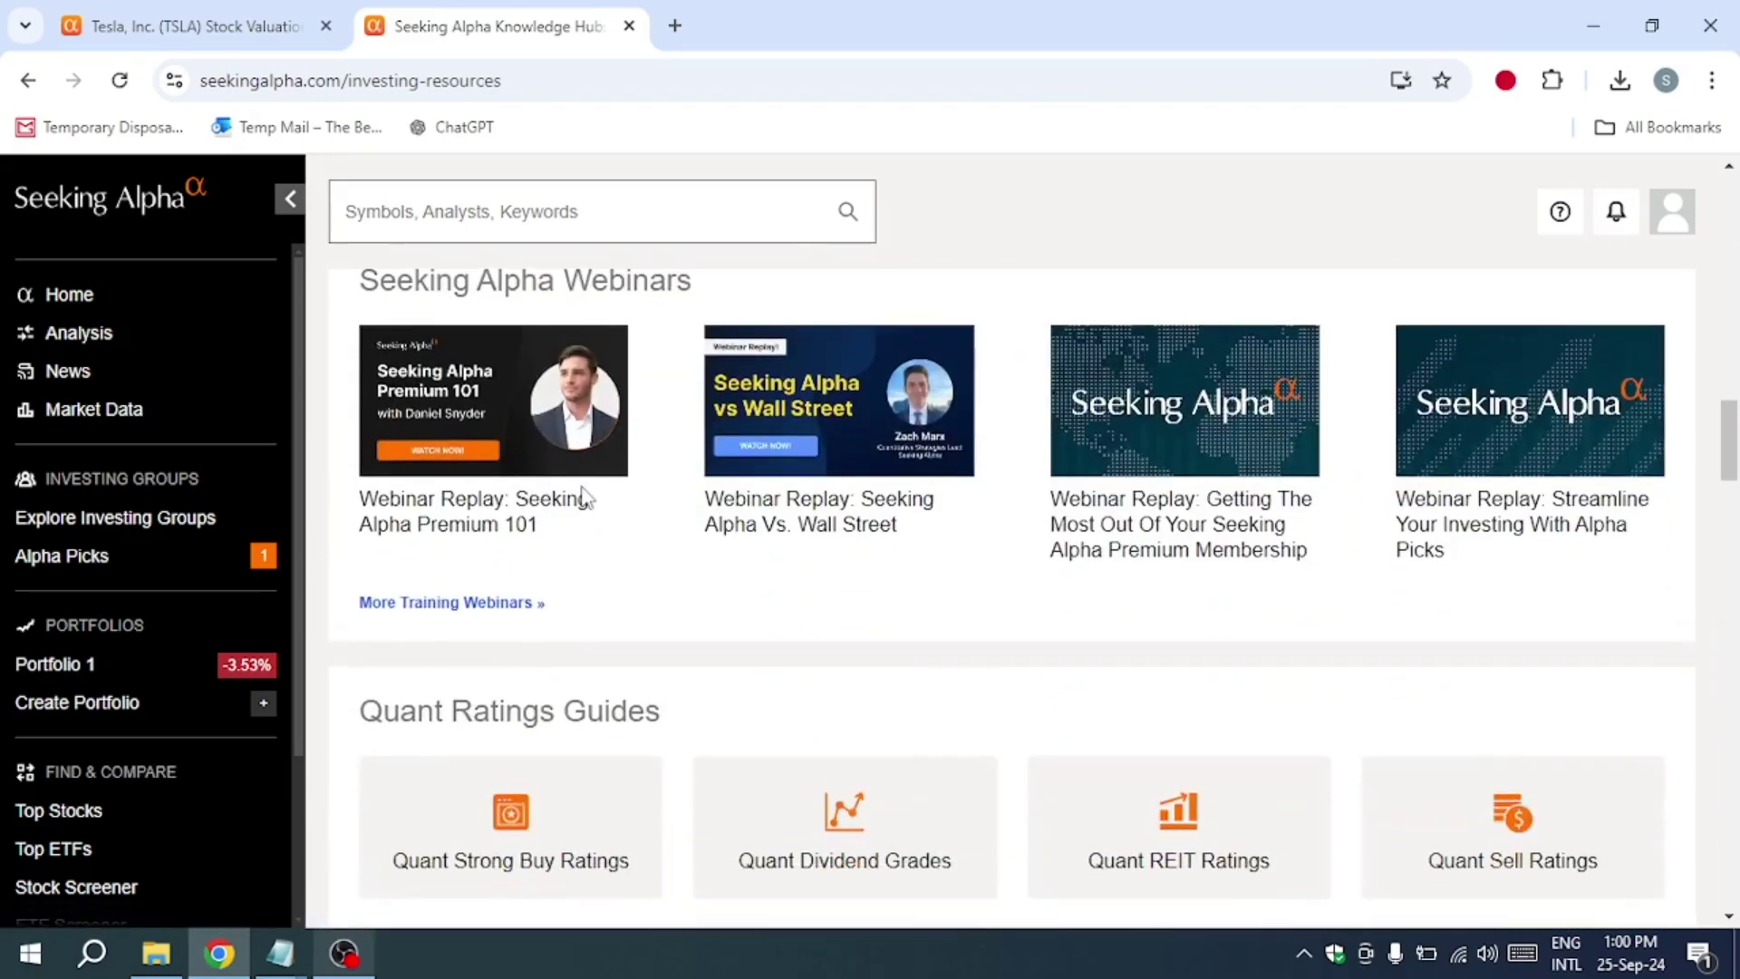
pyautogui.scroll(-3, 585, 498)
pyautogui.scroll(5, 586, 498)
pyautogui.scroll(-2, 680, 553)
pyautogui.scroll(-1, 679, 550)
pyautogui.scroll(3, 679, 550)
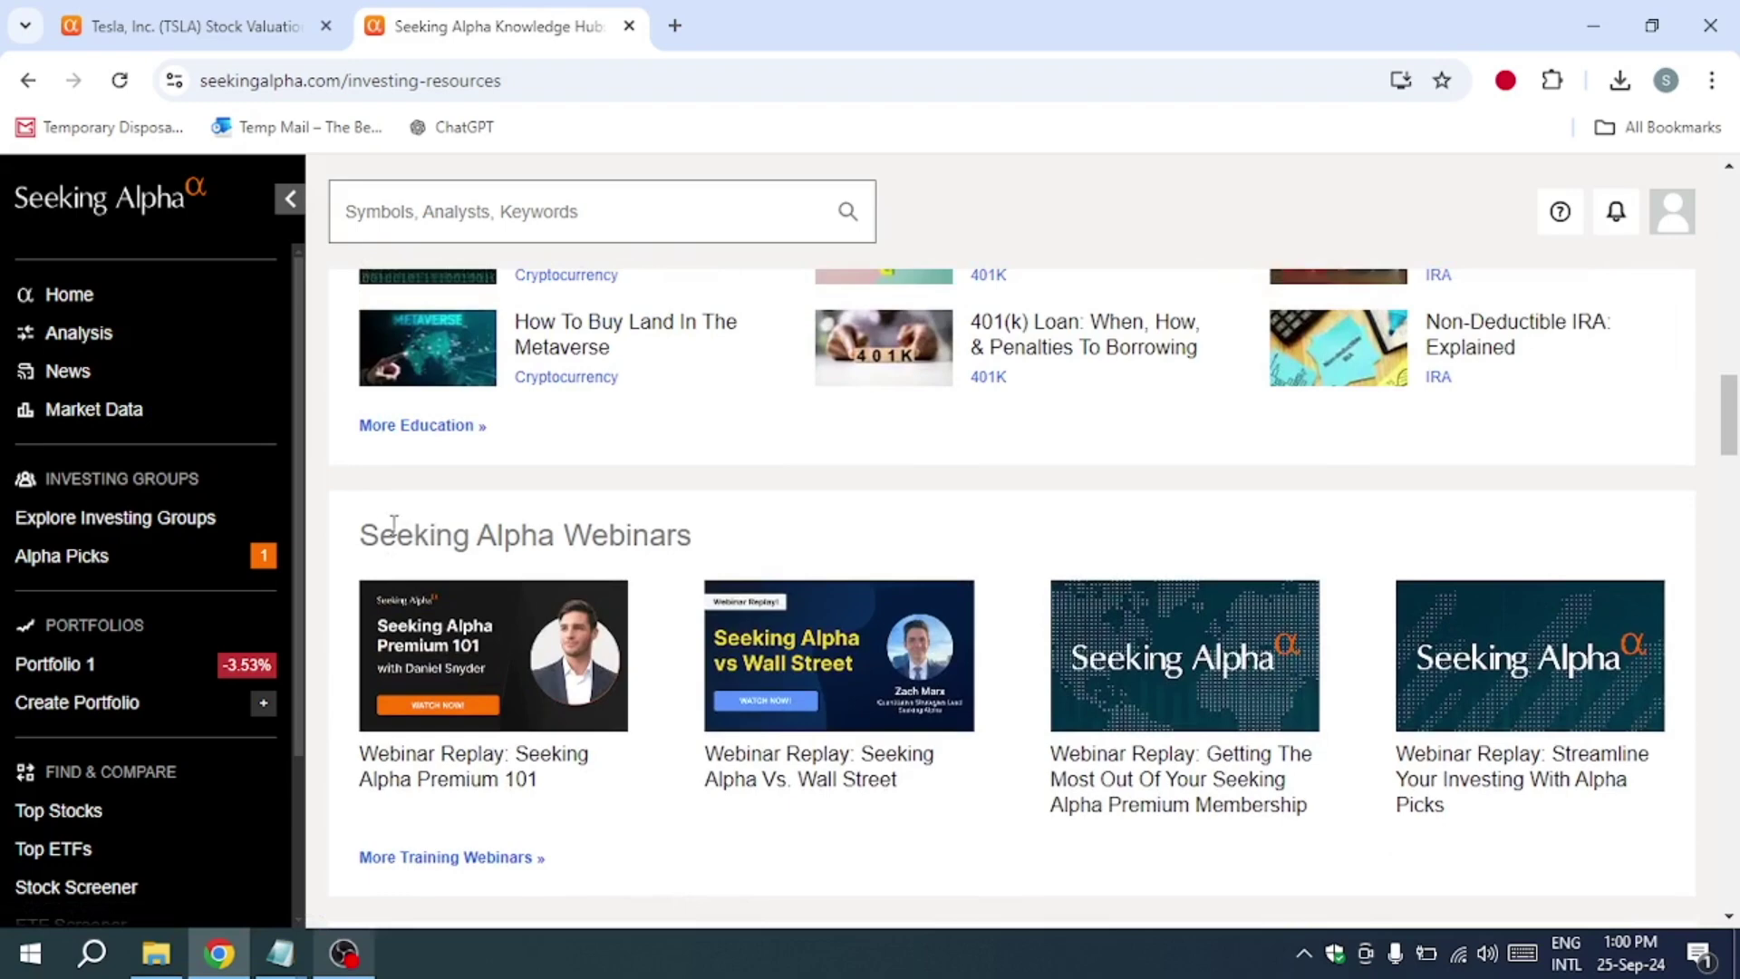
pyautogui.moveTo(362, 530); pyautogui.dragTo(748, 544)
pyautogui.scroll(-3, 749, 551)
pyautogui.scroll(-3, 727, 555)
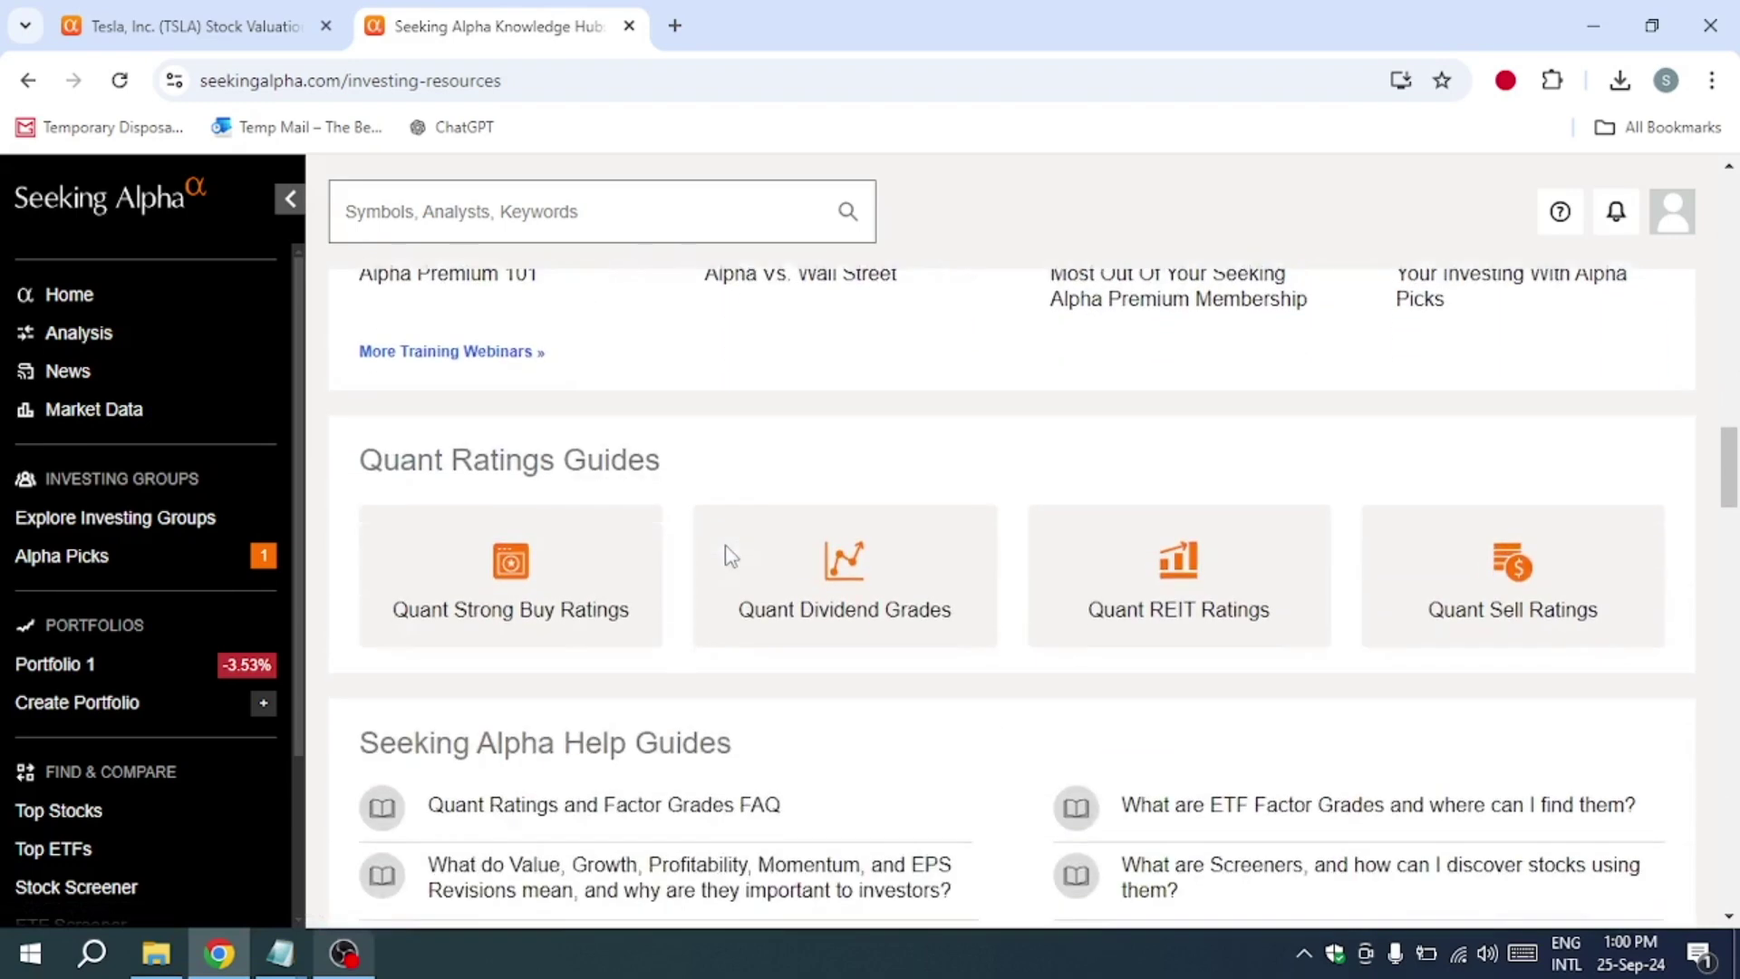
pyautogui.scroll(-2, 421, 503)
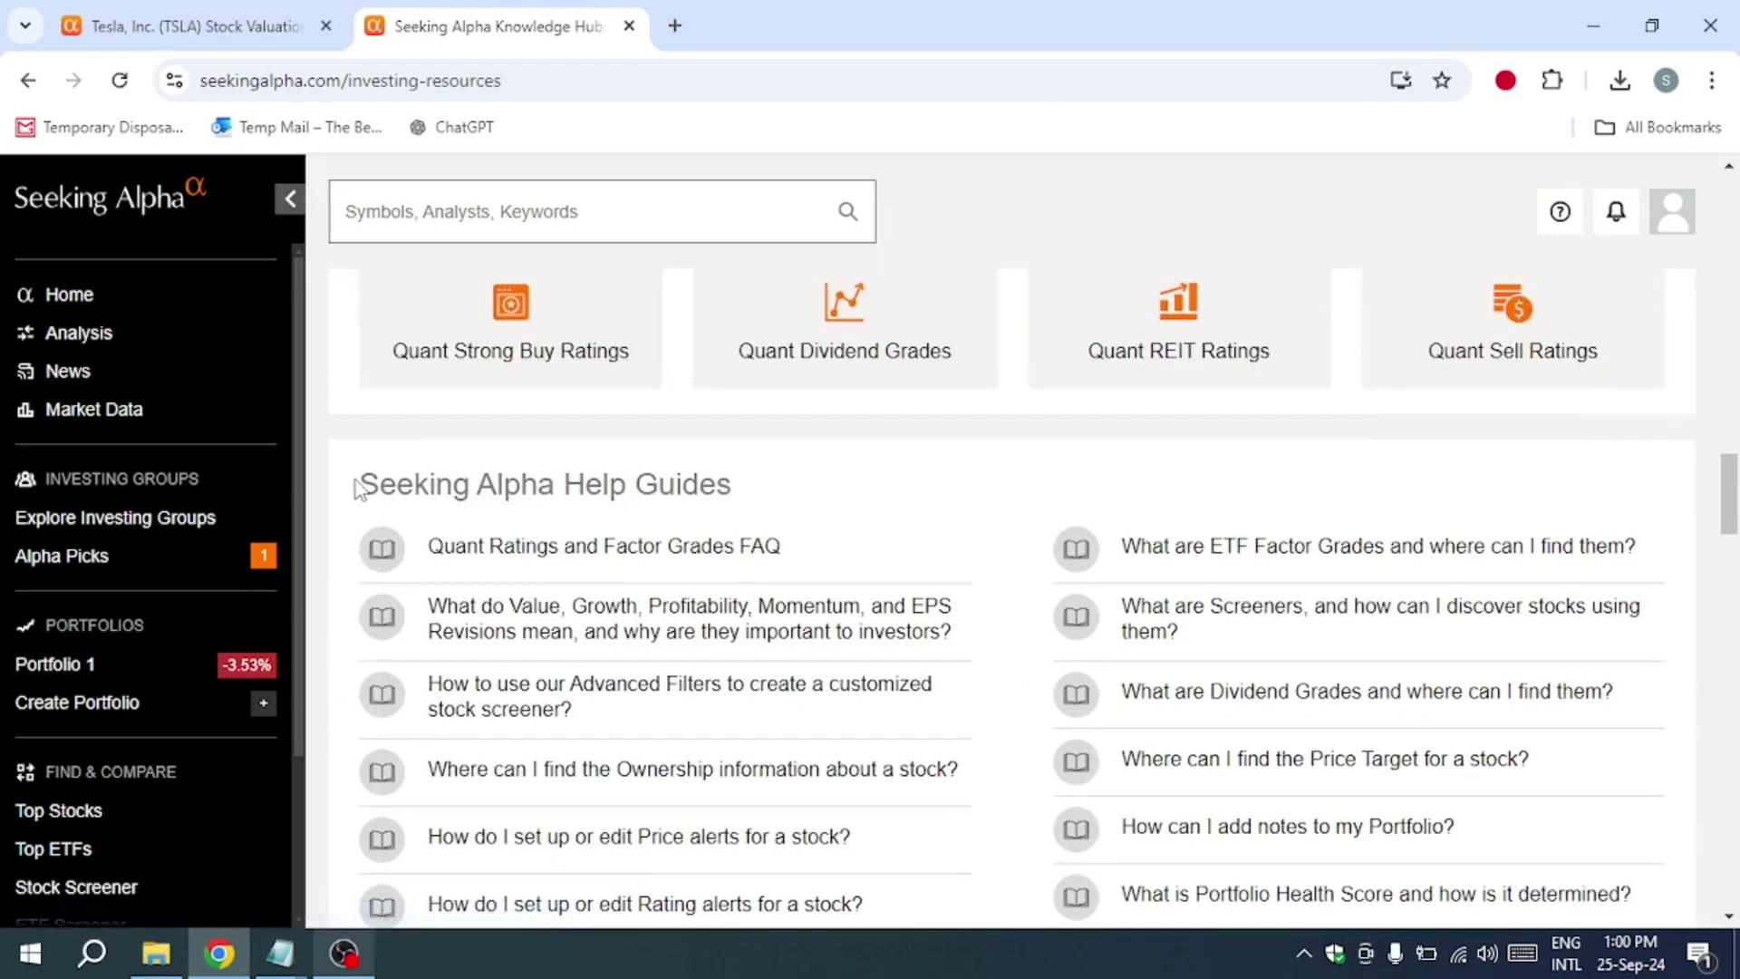
pyautogui.moveTo(356, 487); pyautogui.dragTo(781, 503)
pyautogui.scroll(-1, 782, 503)
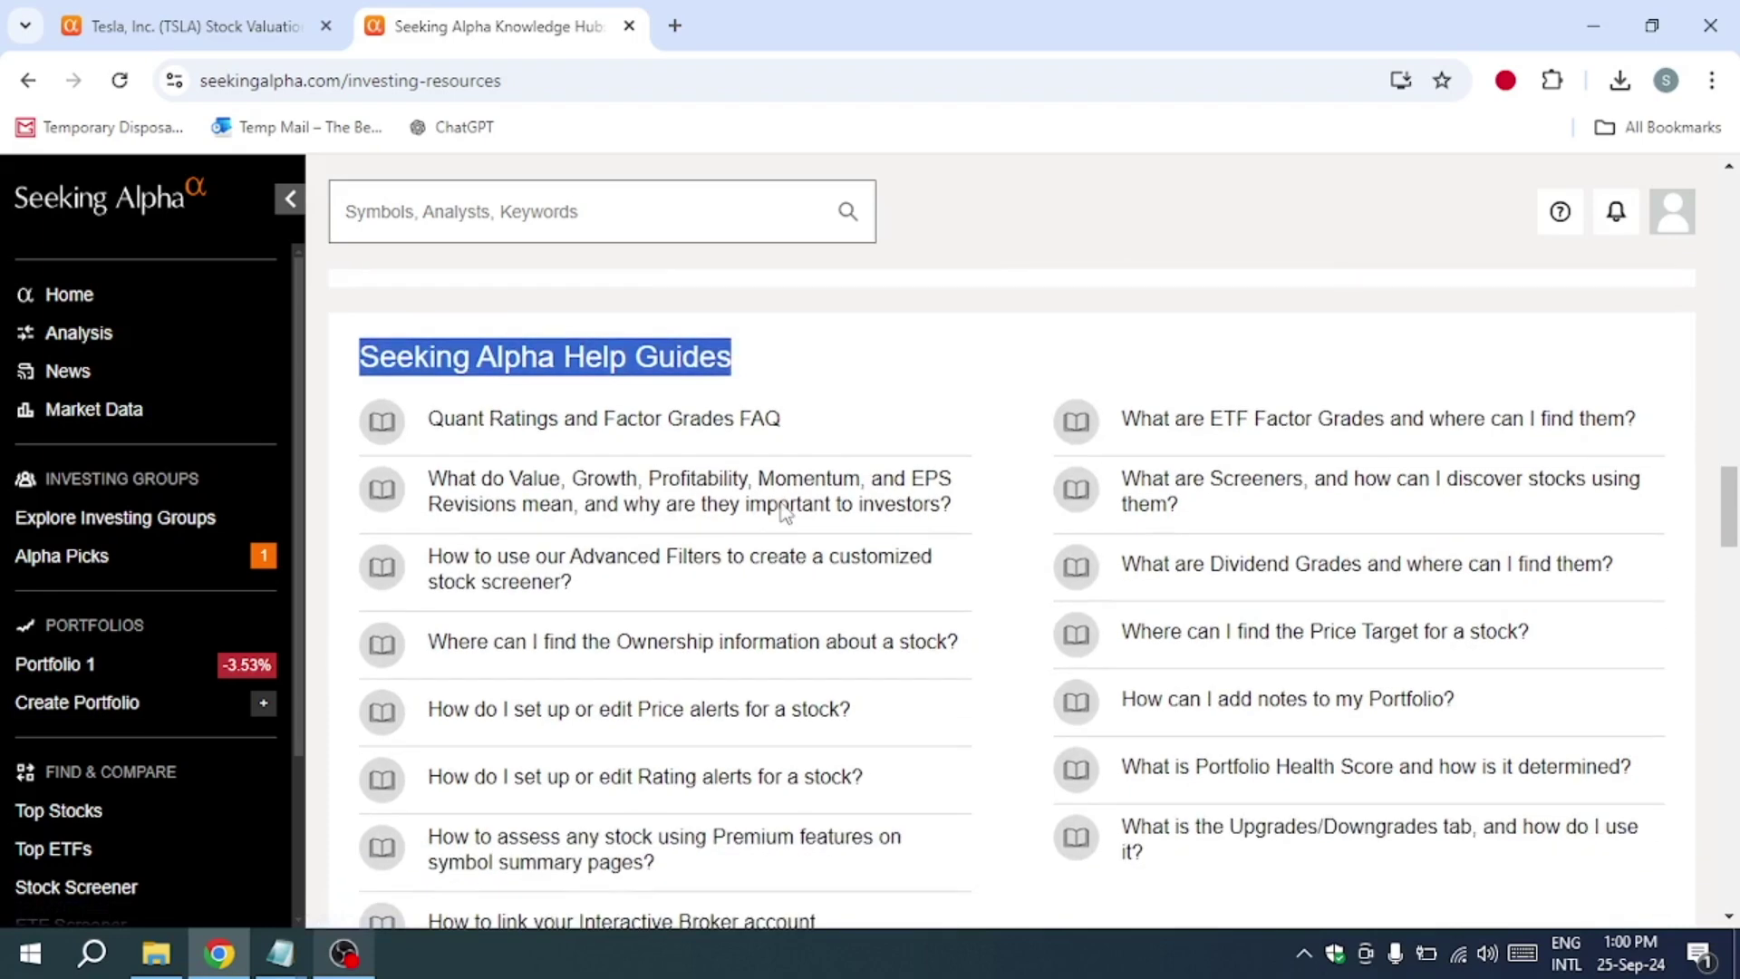
pyautogui.scroll(-2, 782, 504)
pyautogui.scroll(-2, 782, 503)
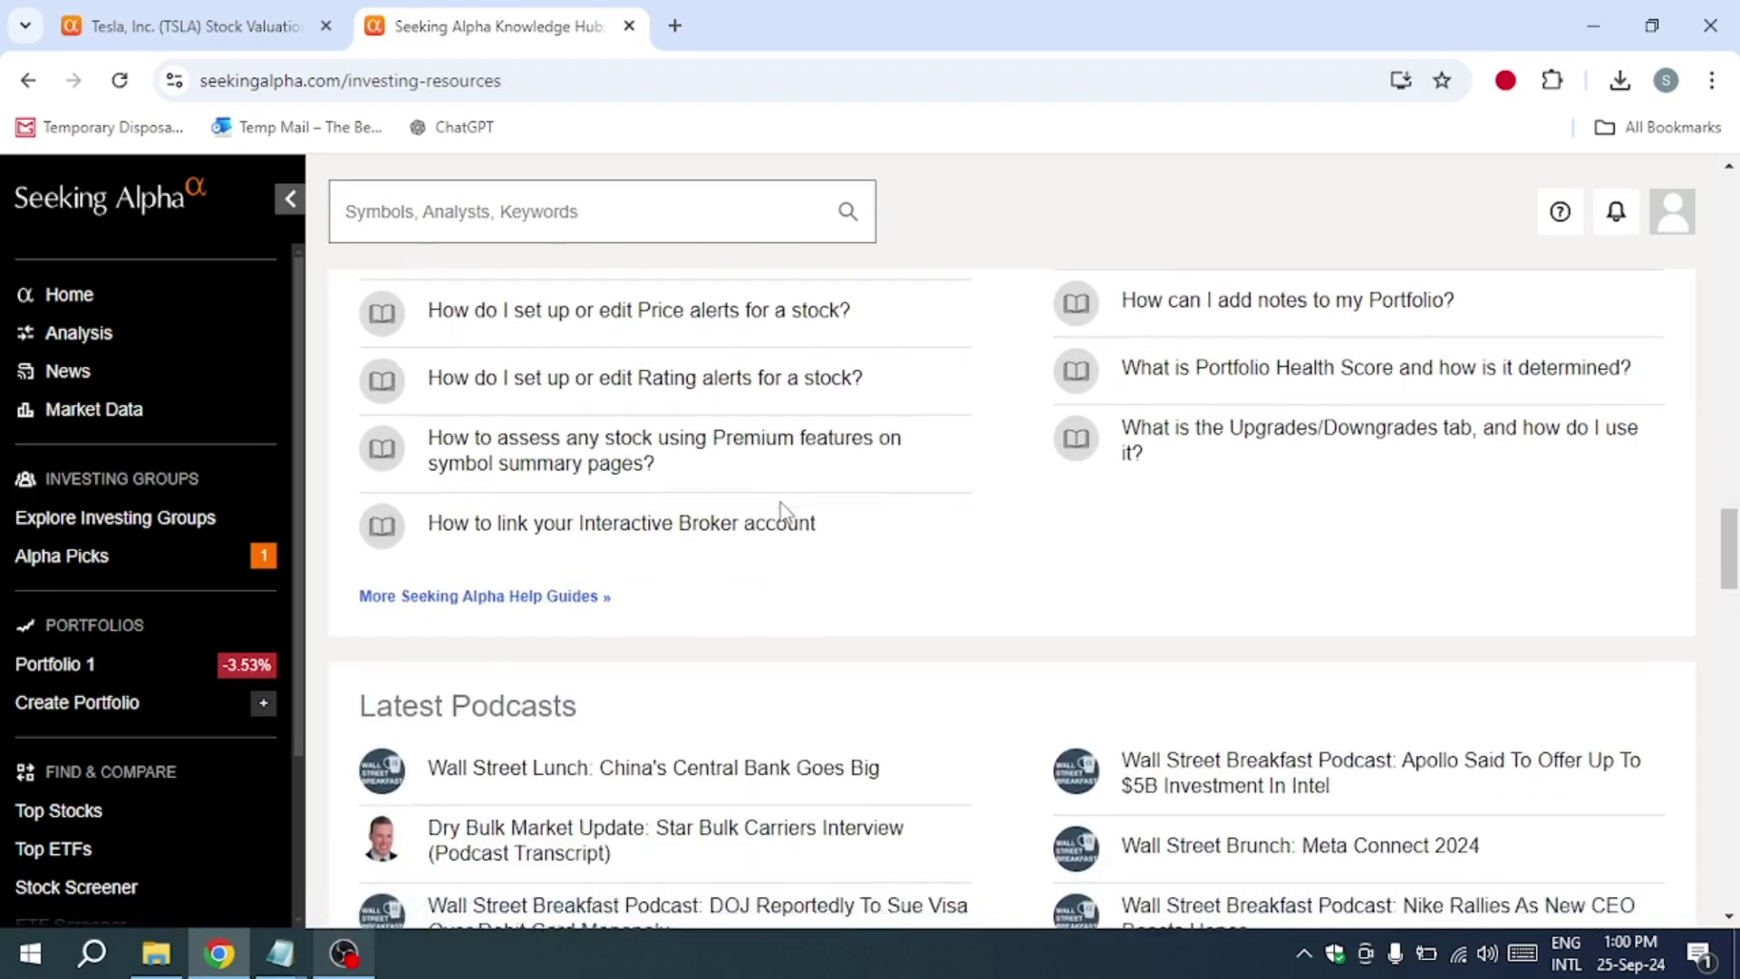
pyautogui.scroll(-1, 783, 513)
pyautogui.moveTo(360, 594); pyautogui.dragTo(611, 601)
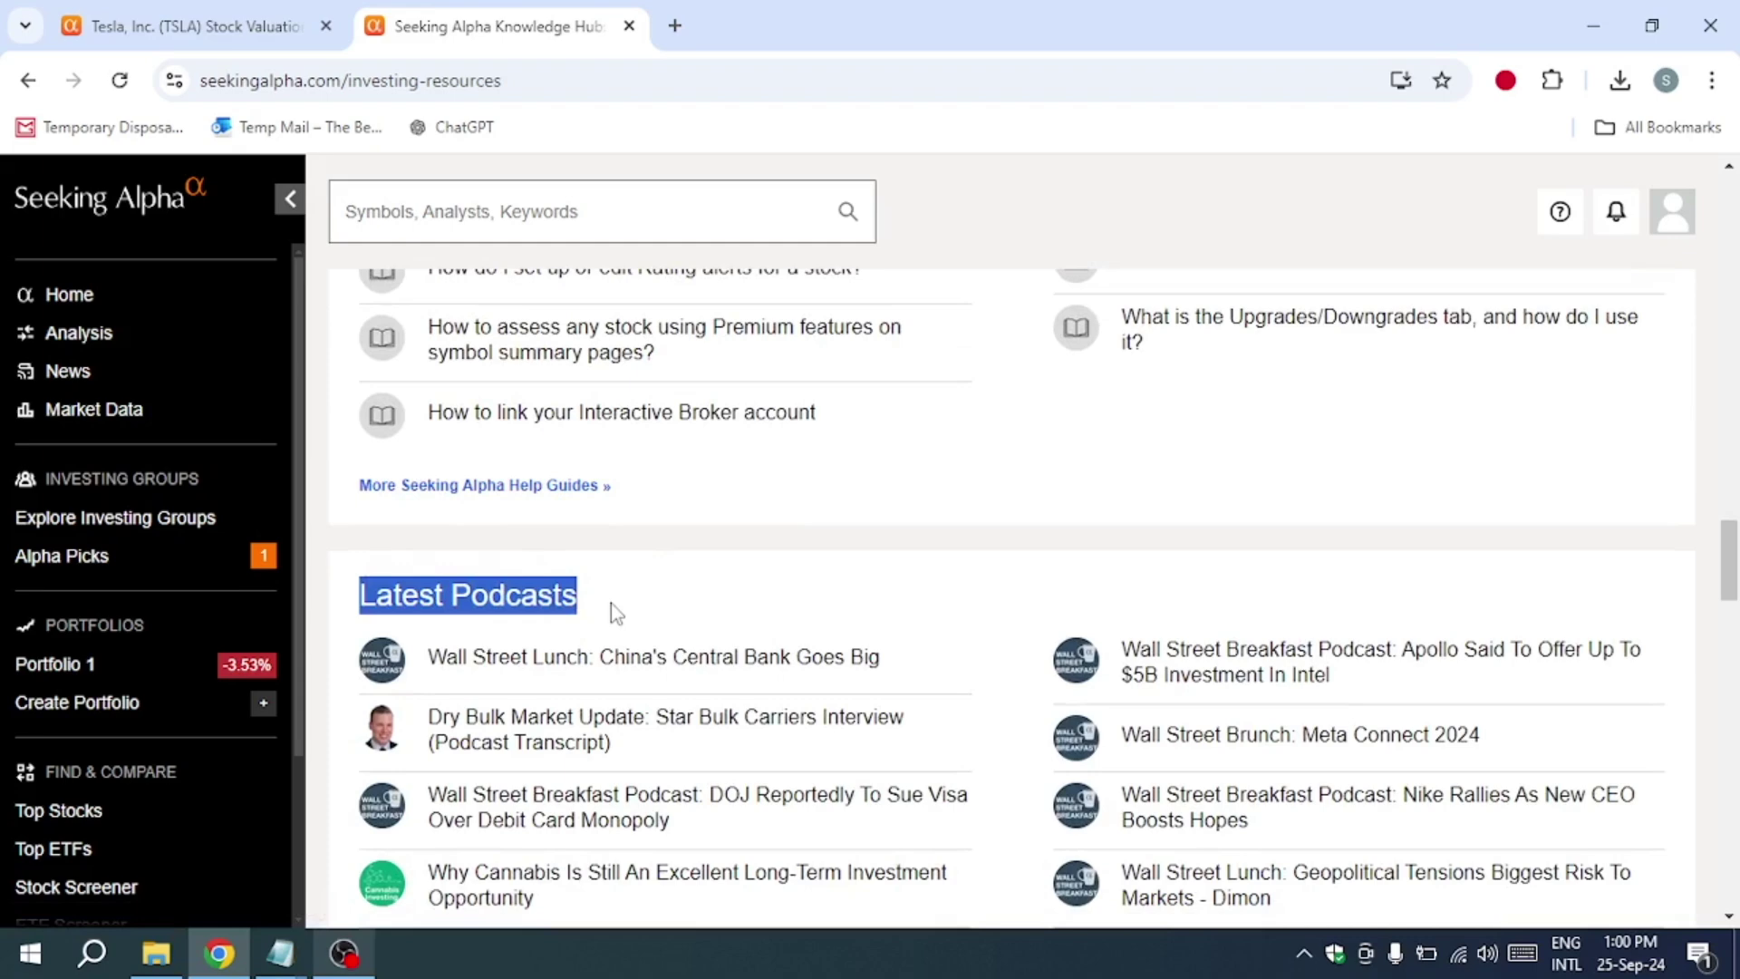
pyautogui.scroll(-2, 611, 602)
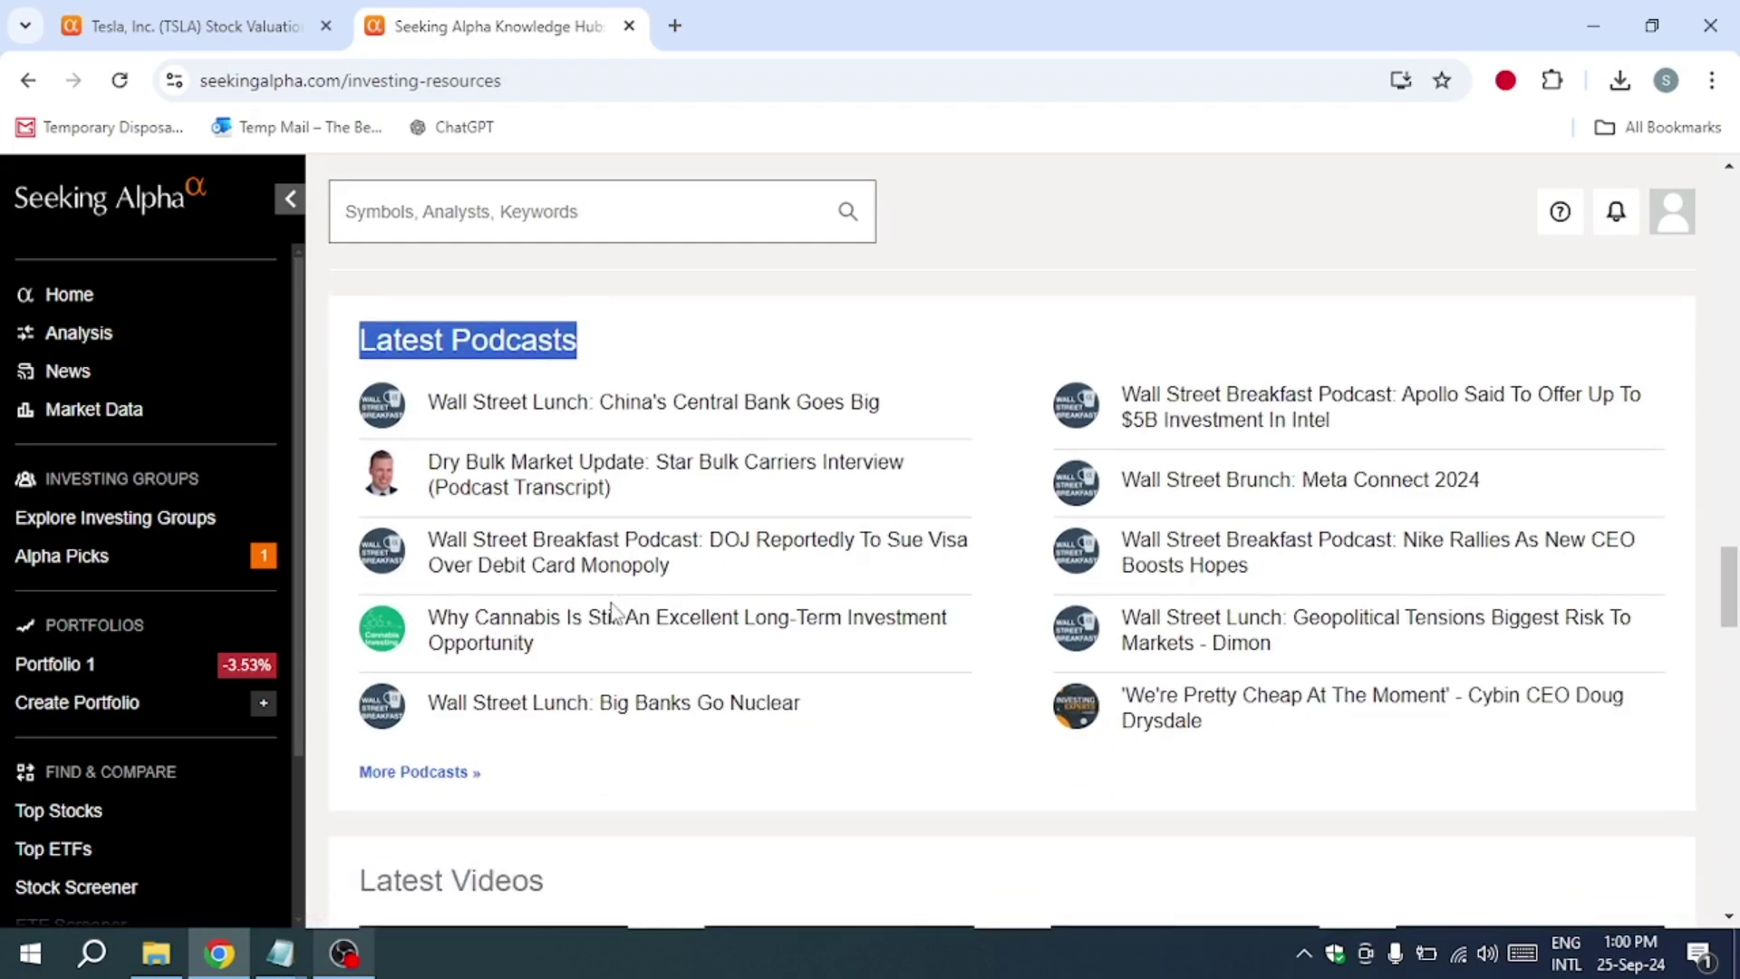
pyautogui.scroll(-1, 611, 603)
pyautogui.scroll(-2, 610, 602)
pyautogui.scroll(-2, 610, 603)
pyautogui.scroll(-2, 611, 601)
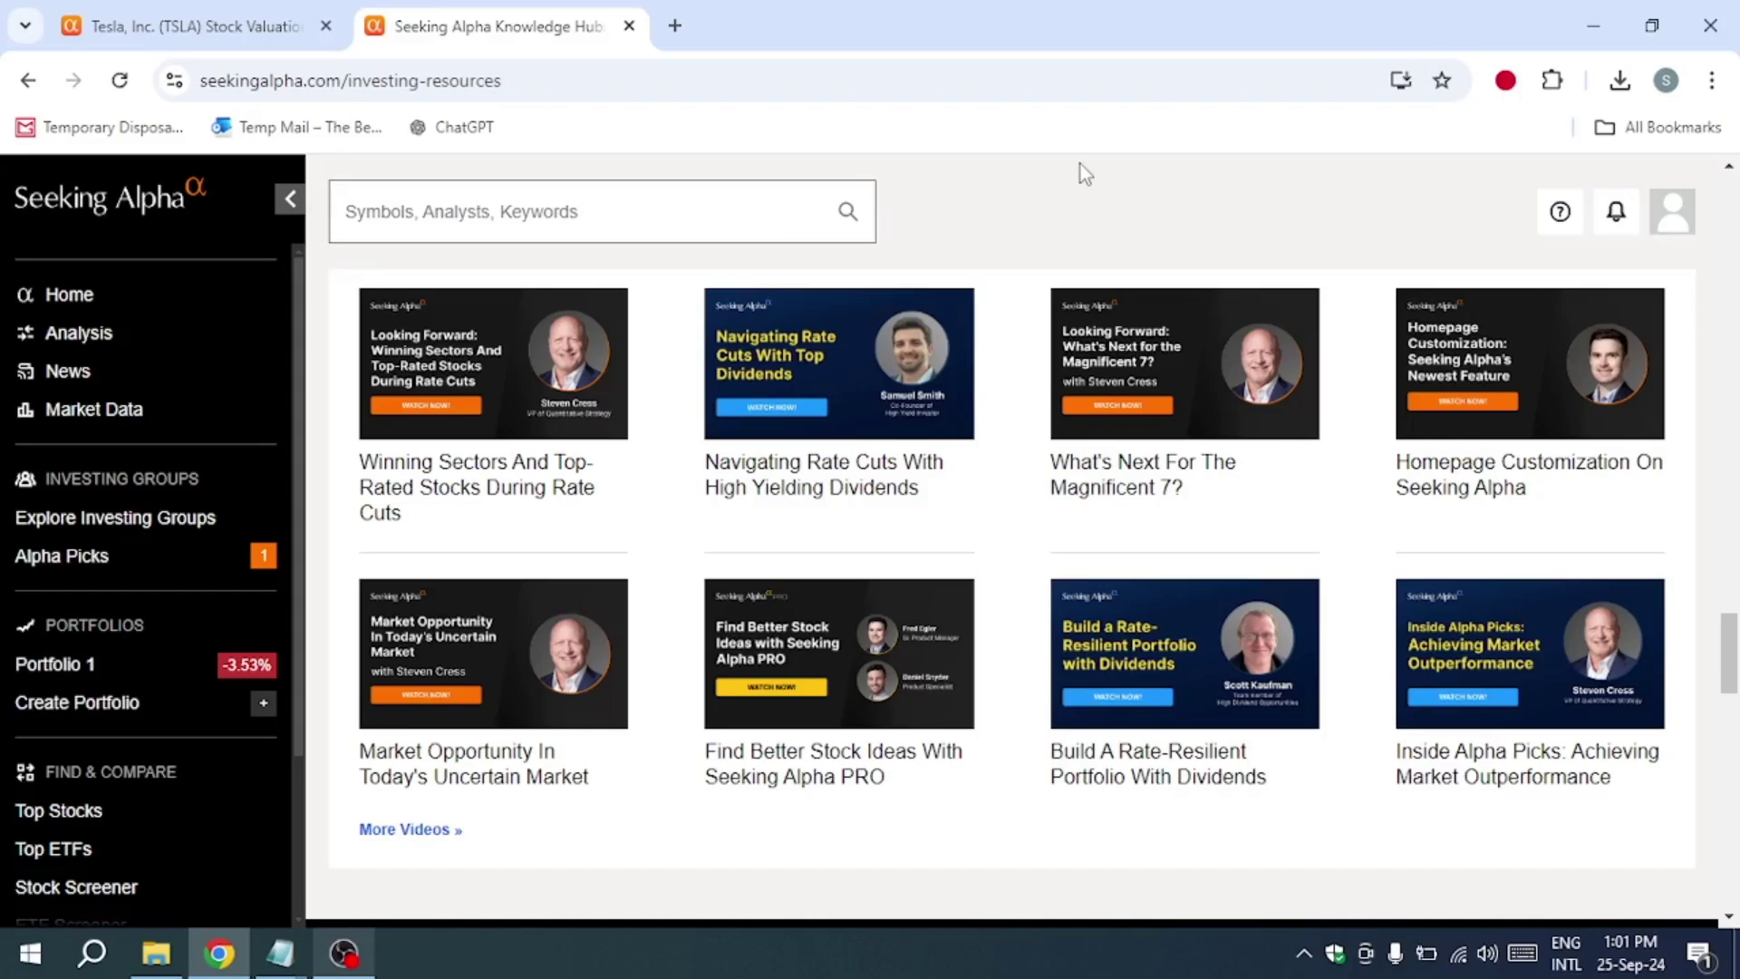
pyautogui.scroll(-2, 222, 623)
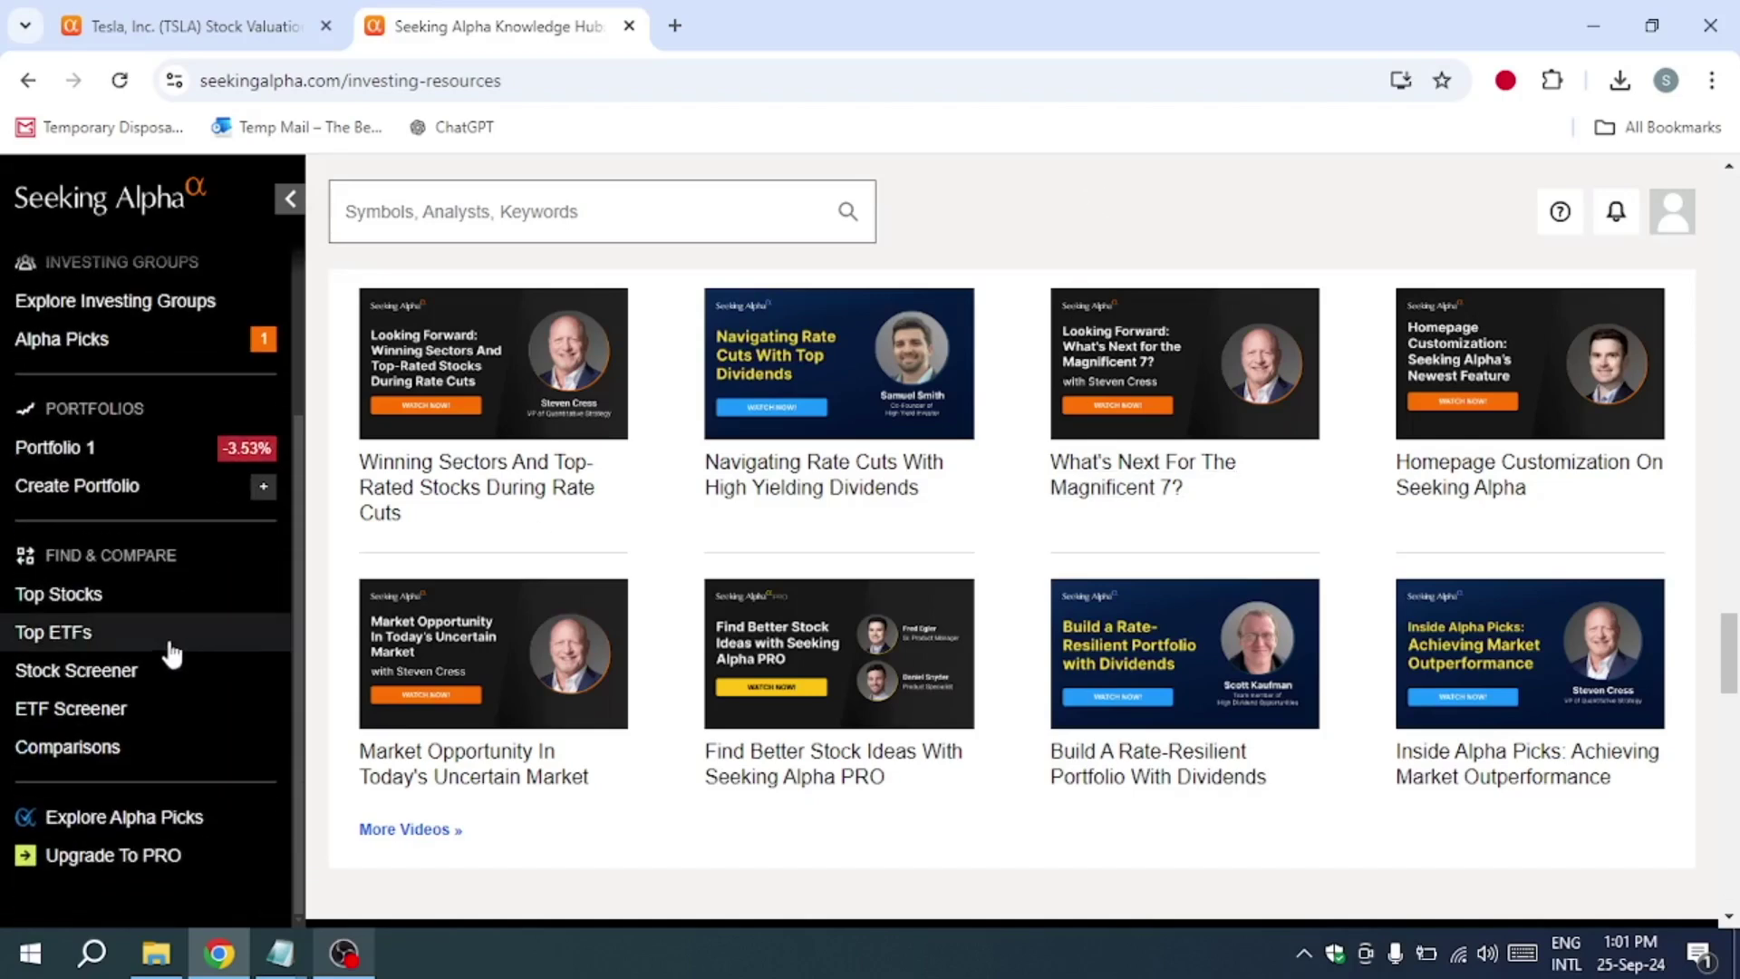
pyautogui.click(473, 608)
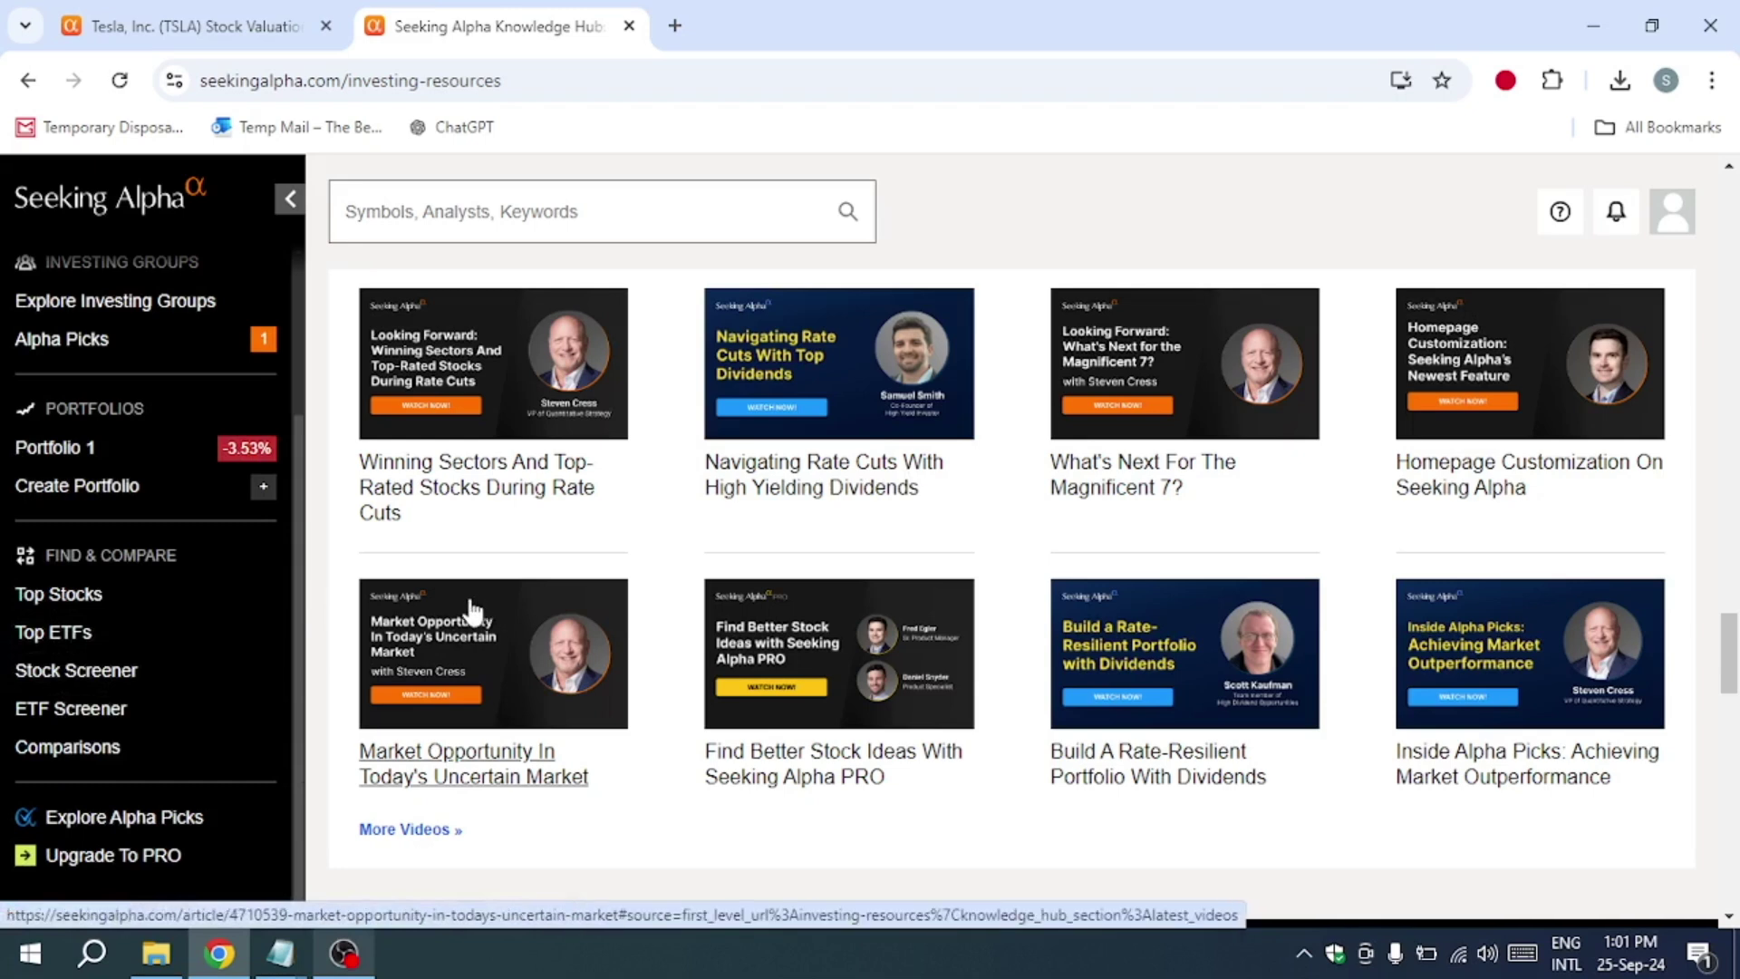